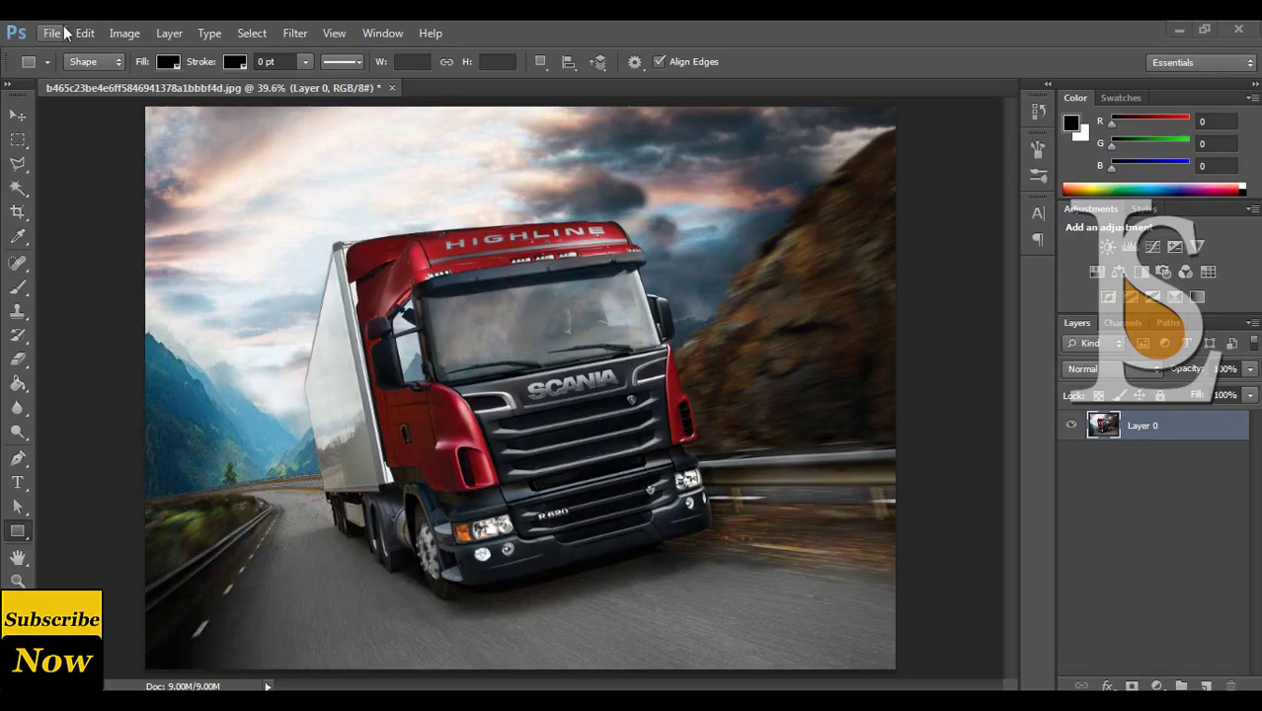
Create a new 1280×800 transparent document.
left_click(52, 32)
left_click(61, 50)
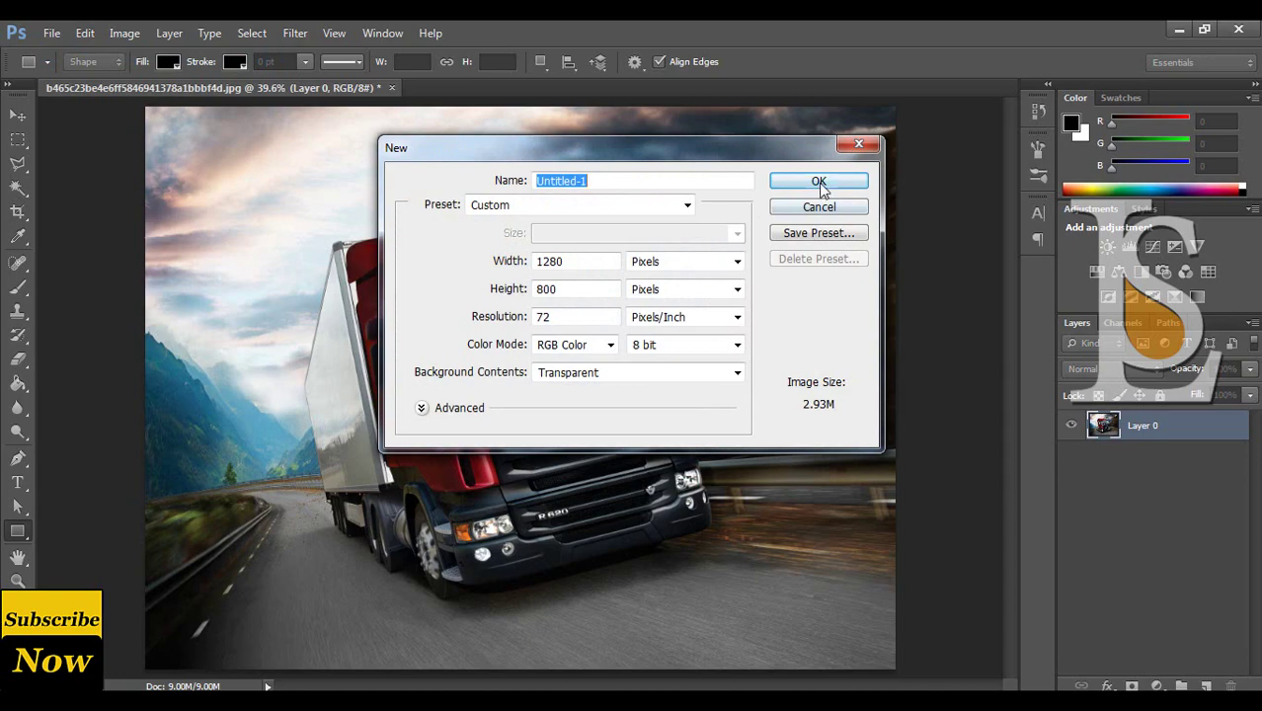
left_click(819, 186)
Bring the truck photo into the canvas, scale it to about 66%, and place it below Layer 1.
left_click(175, 88)
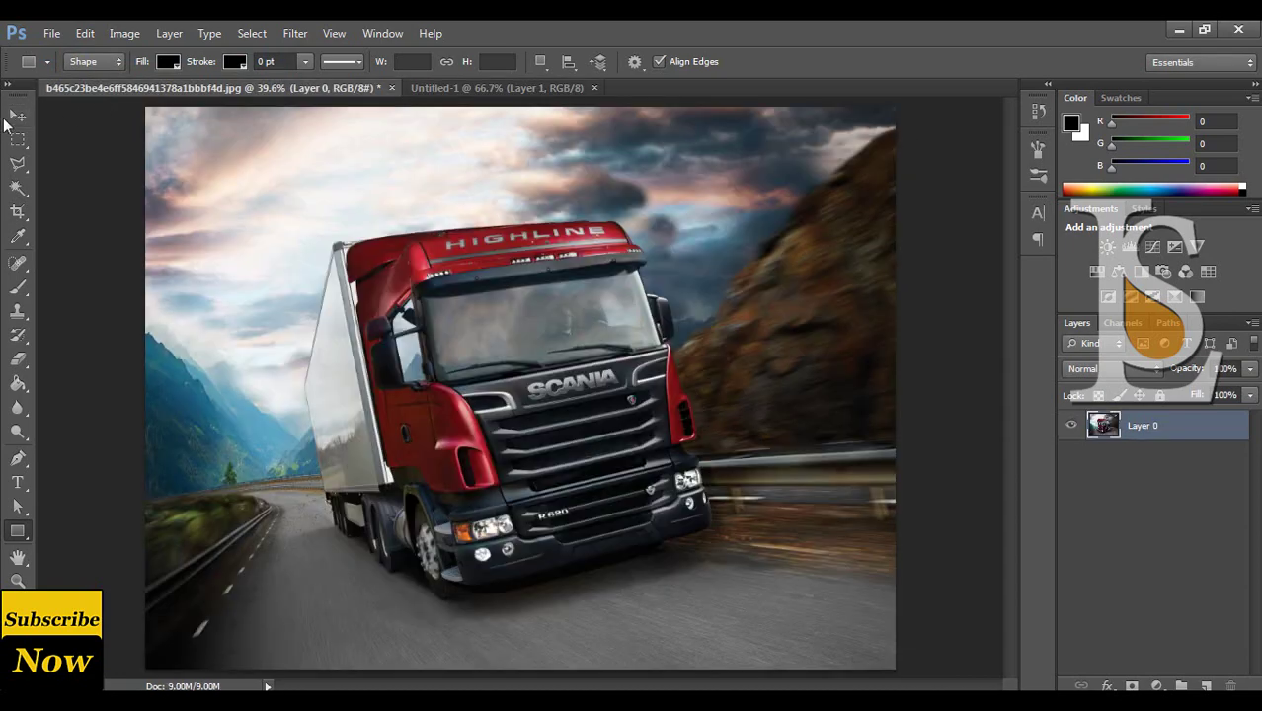
left_click(18, 114)
mouse_move(505, 464)
left_mouse_down()
mouse_move(493, 262)
mouse_move(607, 363)
mouse_move(597, 373)
left_mouse_up()
key("ctrl+minus")
key("ctrl+minus")
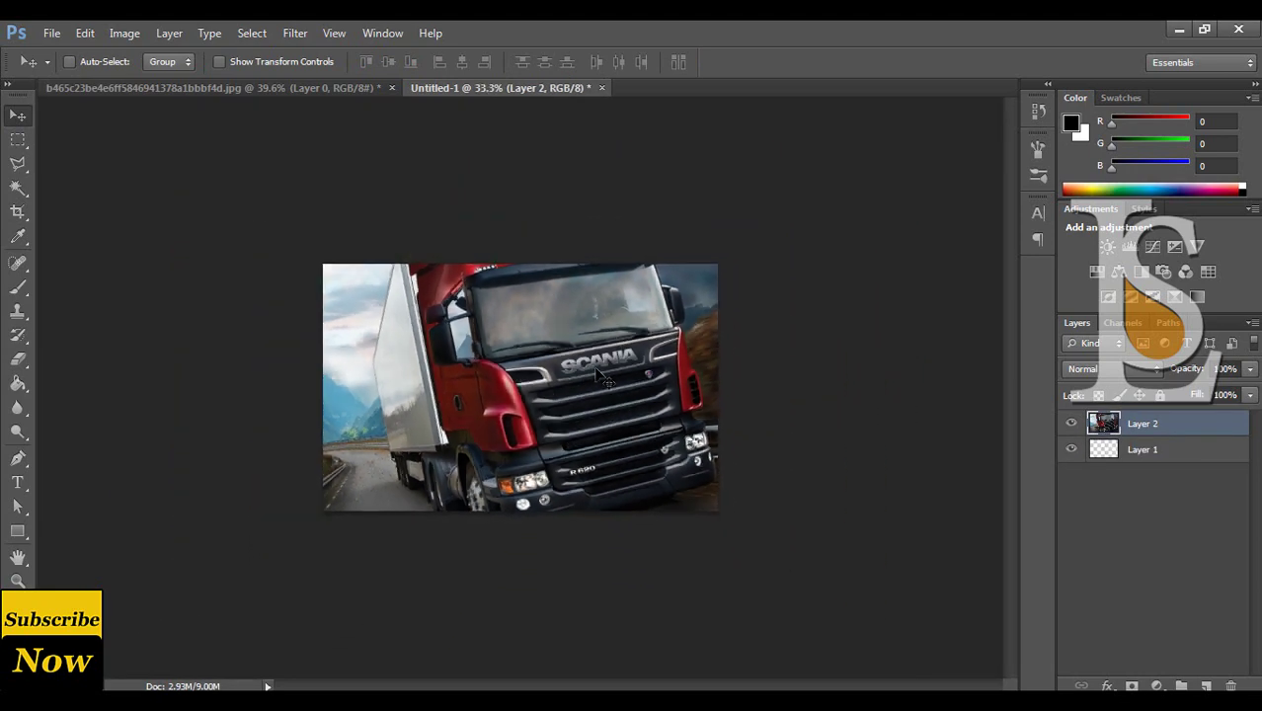
key("ctrl+t")
left_click_drag(869, 126, 778, 196)
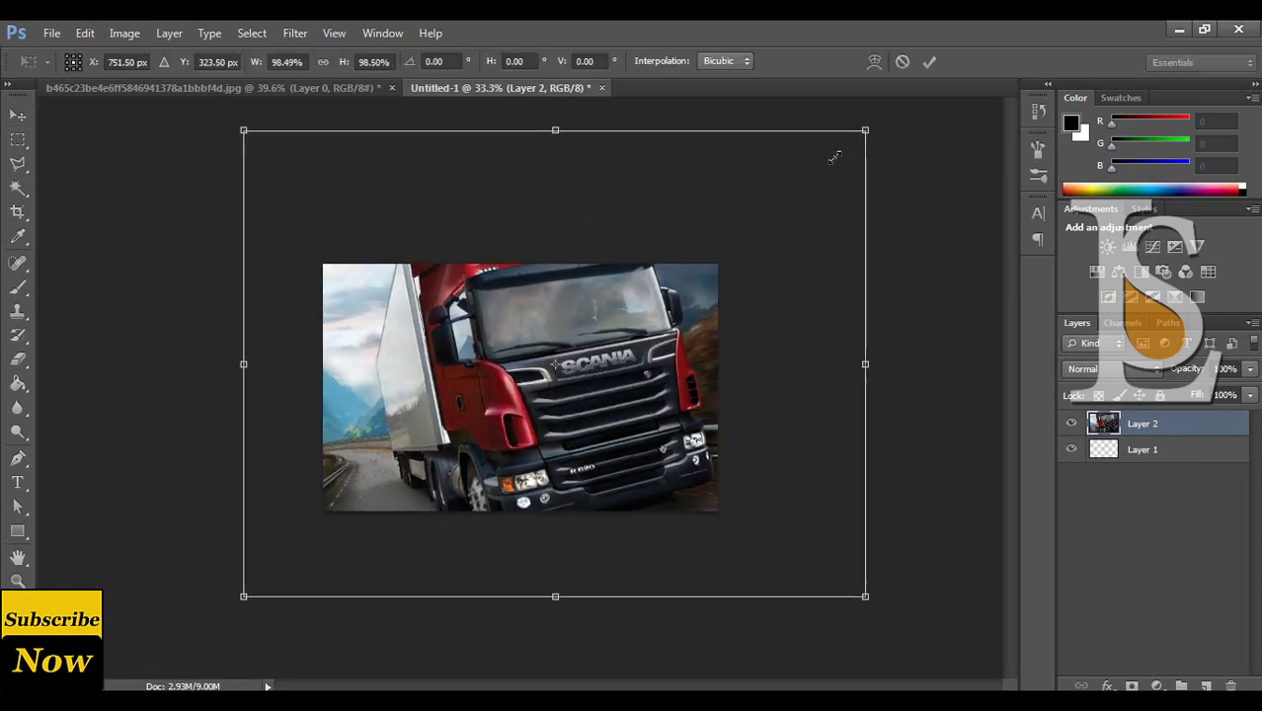
left_click_drag(668, 328, 652, 335)
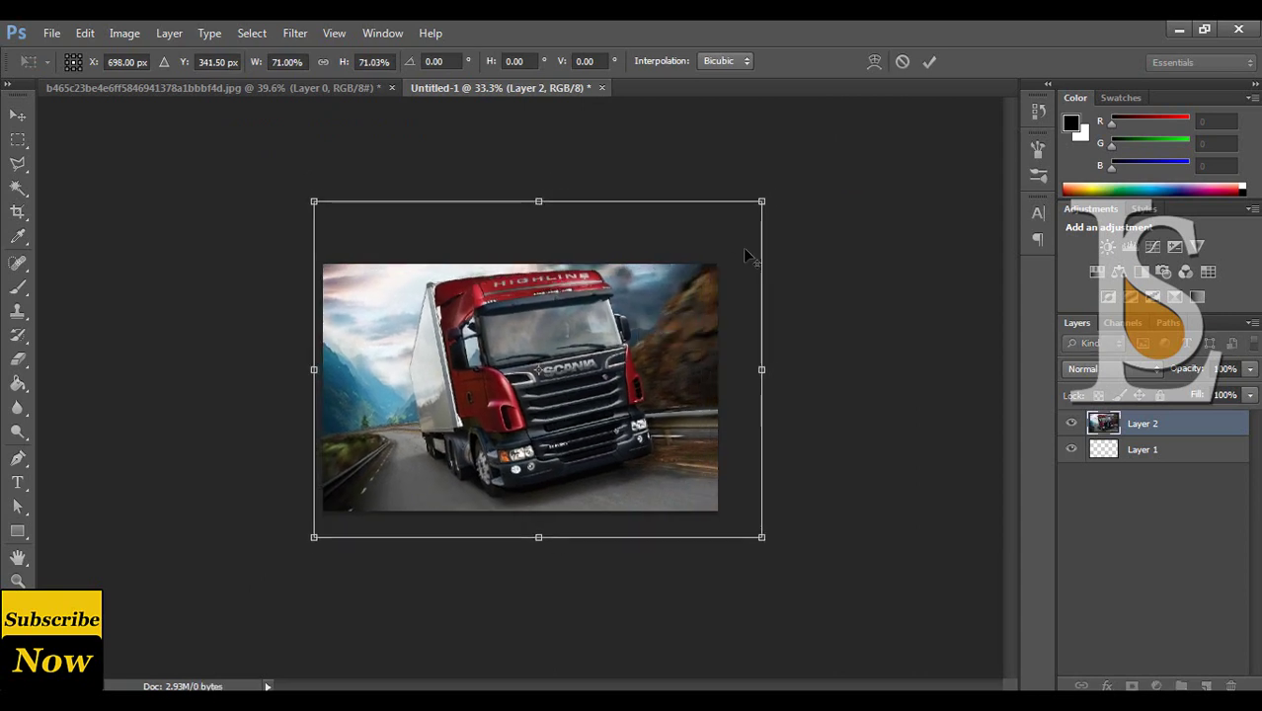
left_click_drag(760, 204, 746, 215)
left_click_drag(654, 288, 647, 292)
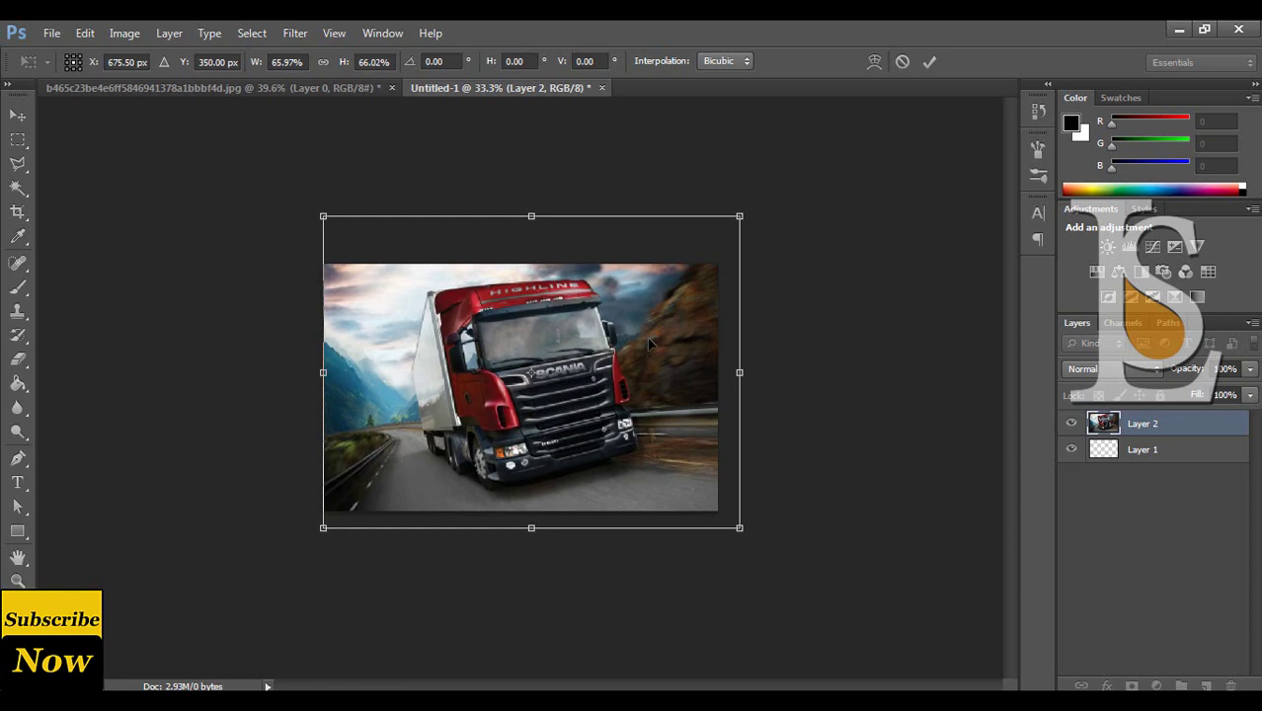
key("Return")
left_click_drag(1170, 425, 1157, 450)
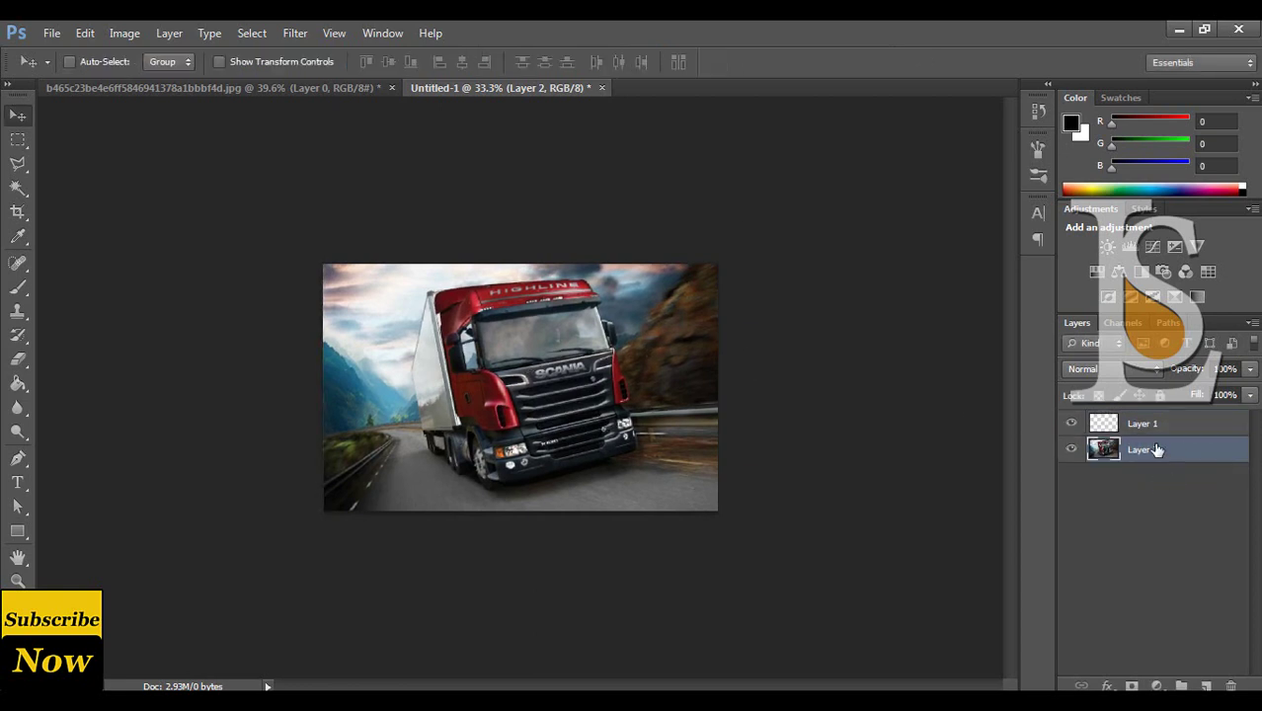
Fill Layer 1 black and erase its centre with a 1100 px soft eraser over the truck.
key("alt+BackSpace")
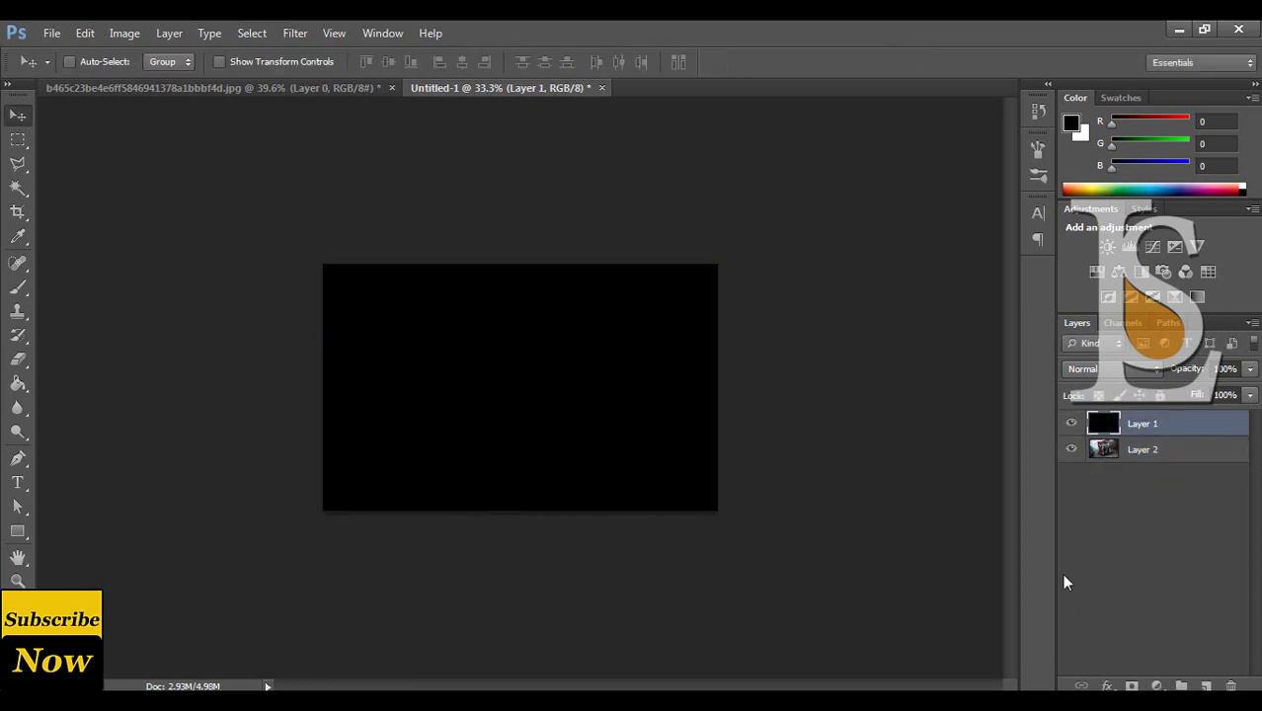
left_click(18, 359)
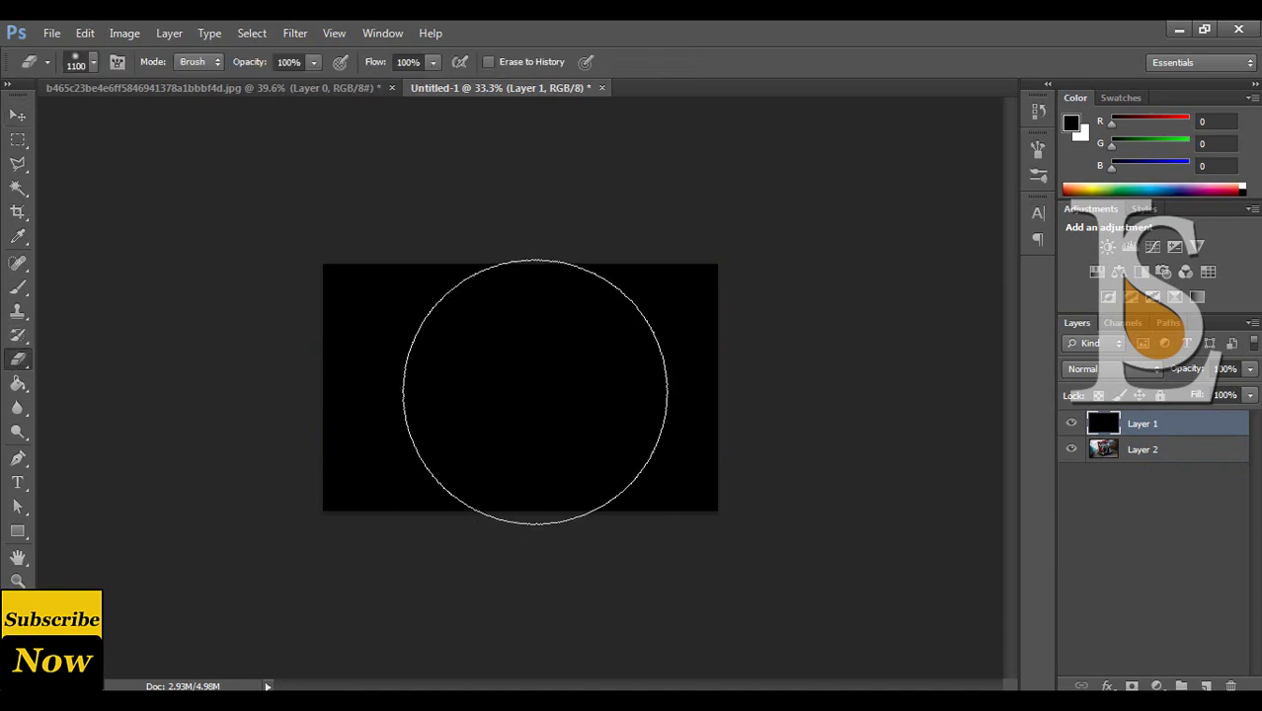
left_click(531, 383)
left_click(685, 408)
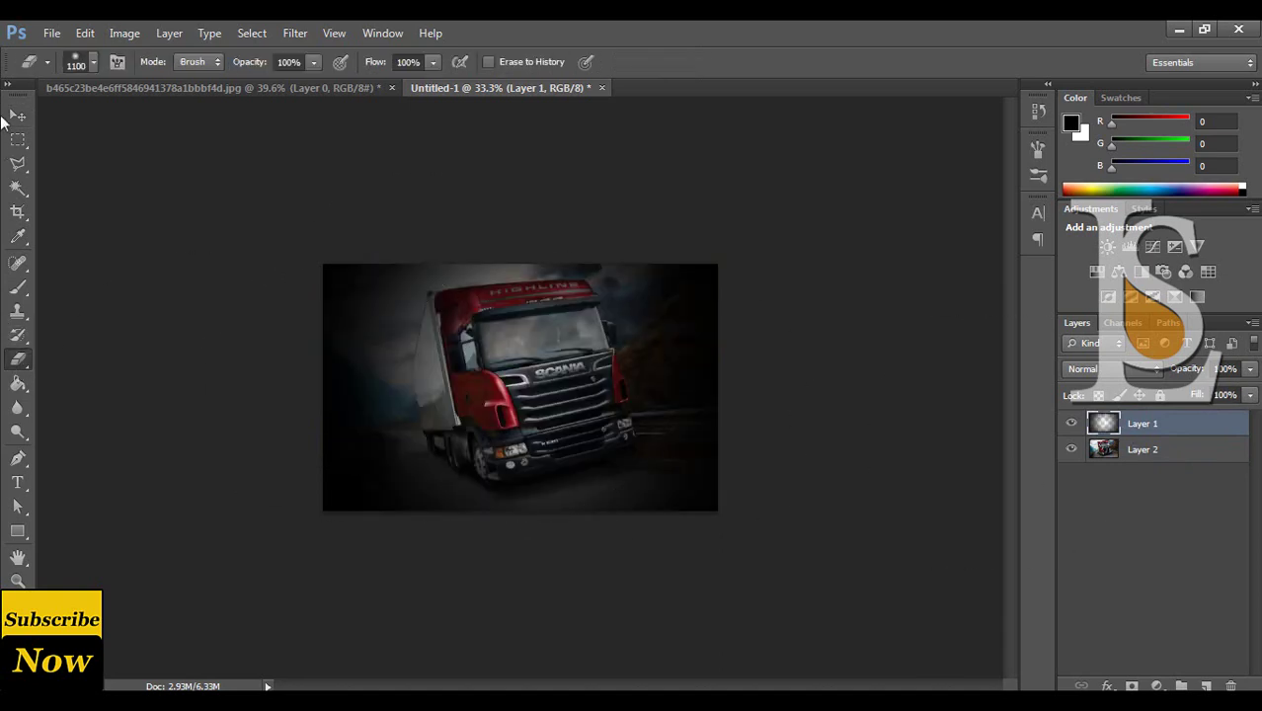
left_click(16, 116)
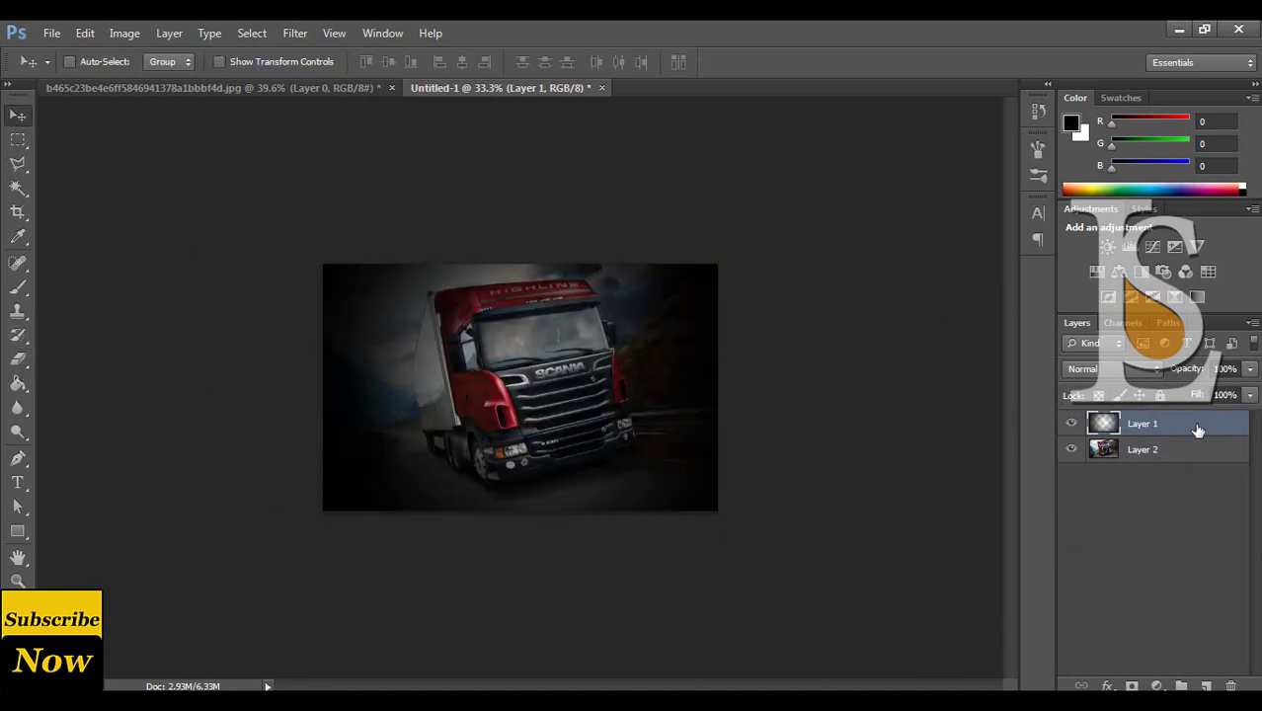
key("ctrl+plus")
key("ctrl+plus")
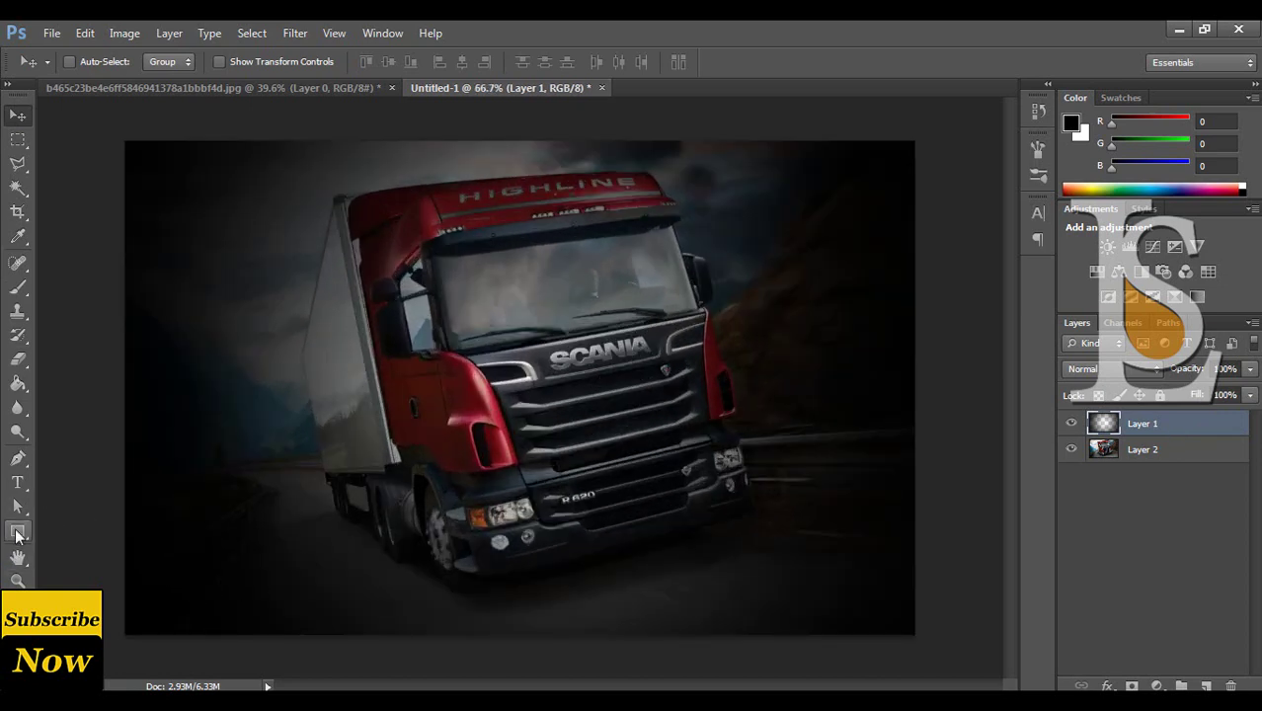
Draw a full-width rectangle along the bottom of the image and rasterize it.
left_click(17, 534)
left_click_drag(122, 582, 913, 633)
right_click(1182, 516)
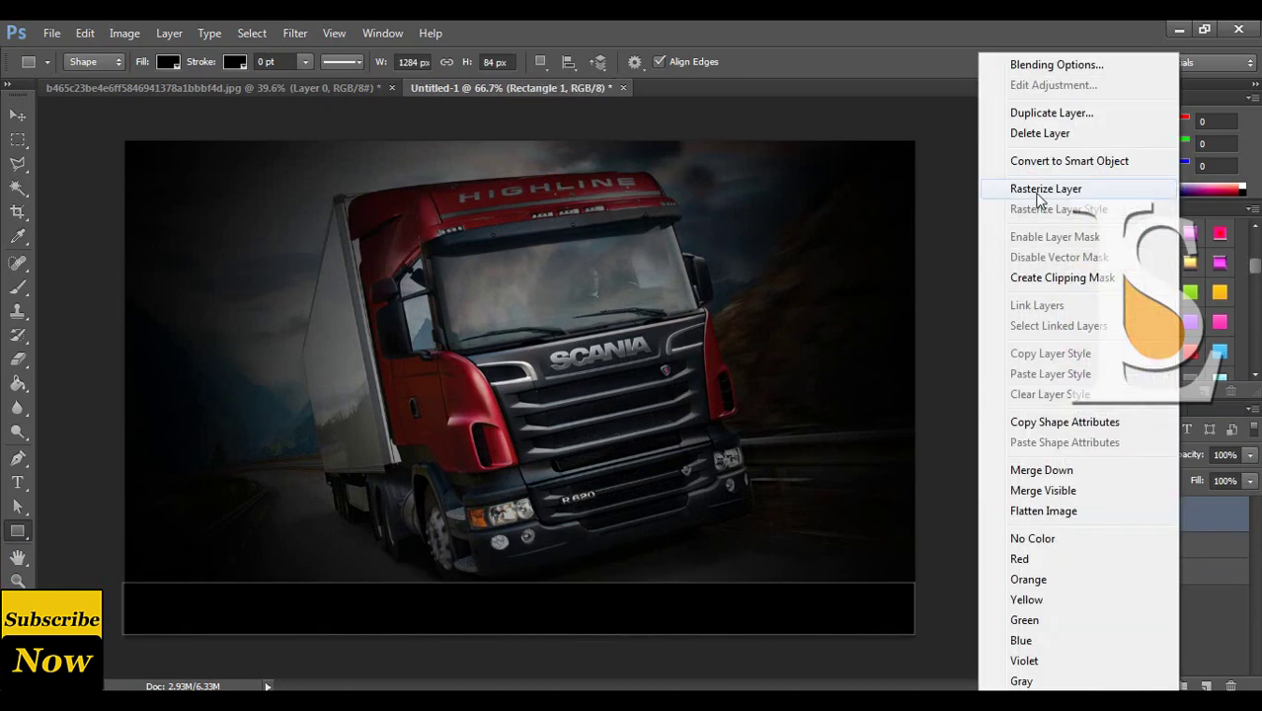
left_click(1044, 188)
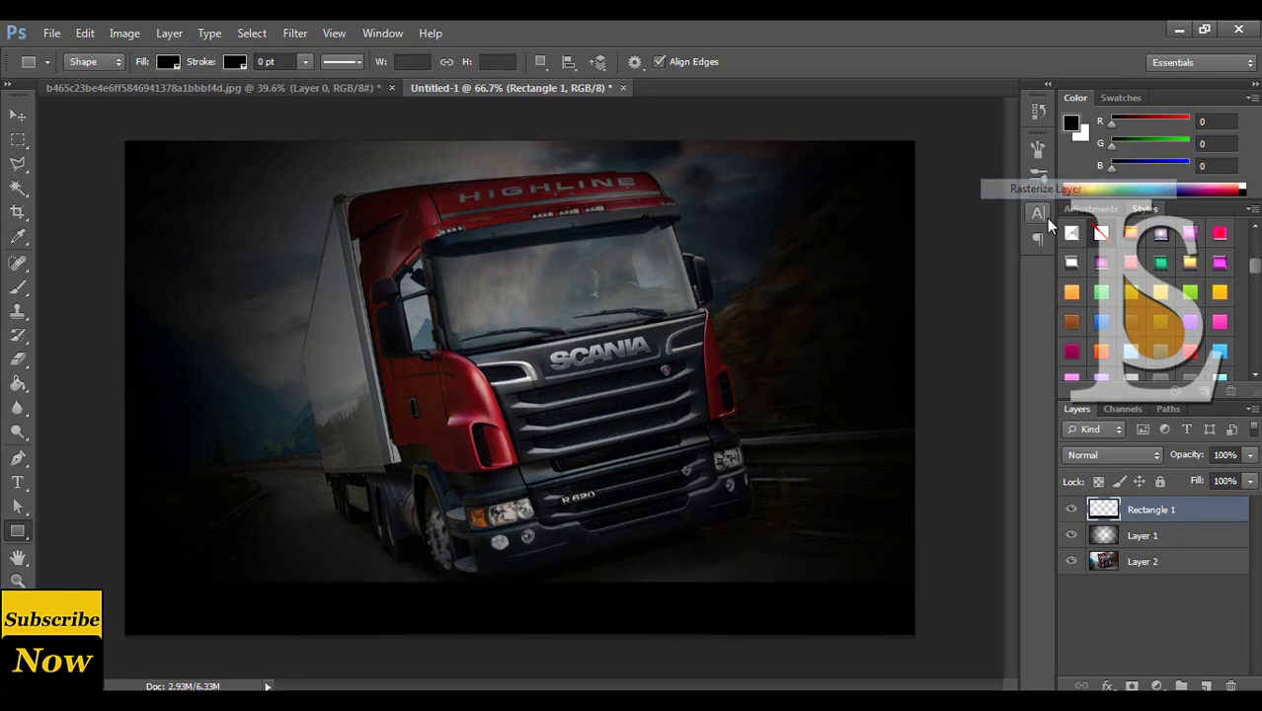
key("h")
Give the bottom bar a dark navy #00092c Color Overlay.
double_click(1219, 516)
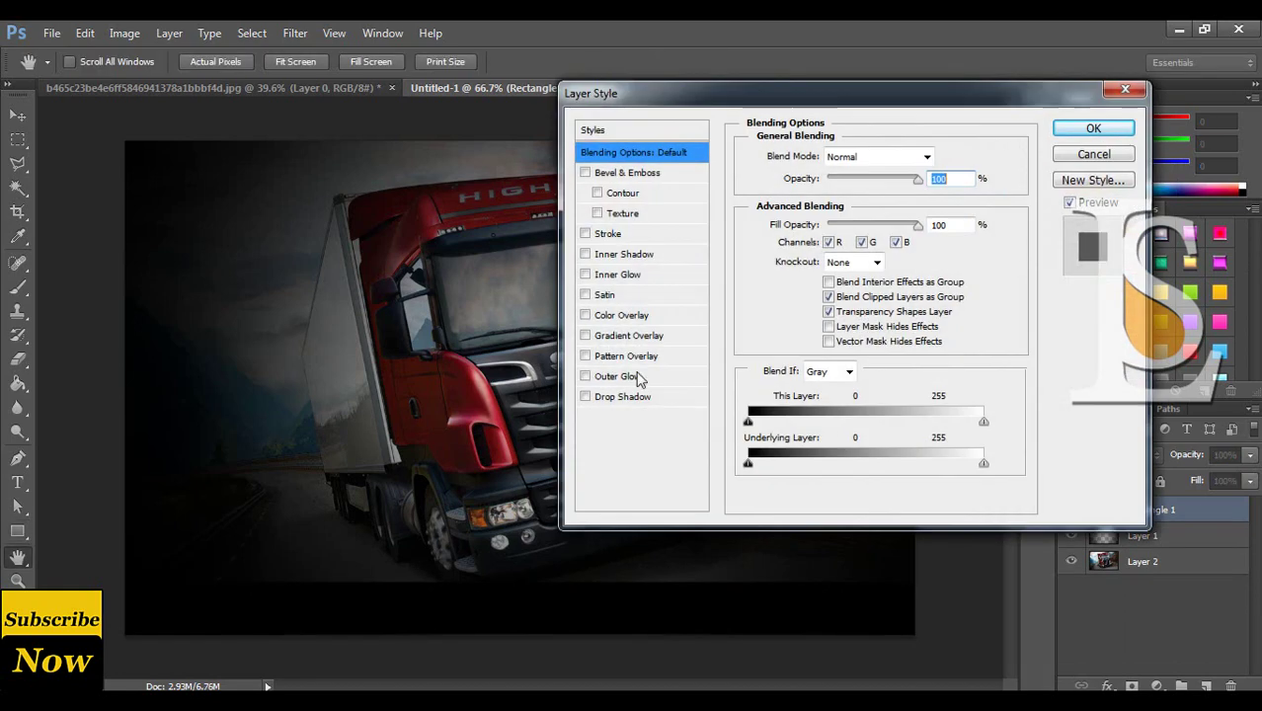
left_click(621, 314)
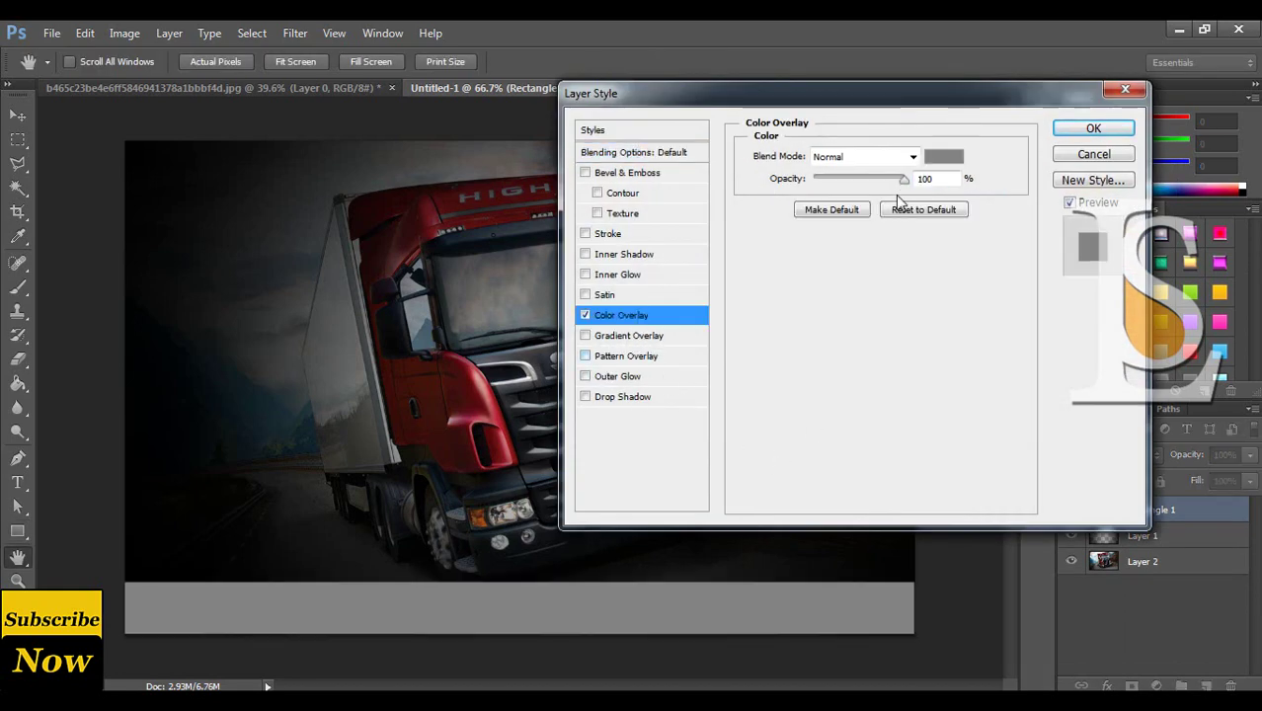
left_click(942, 156)
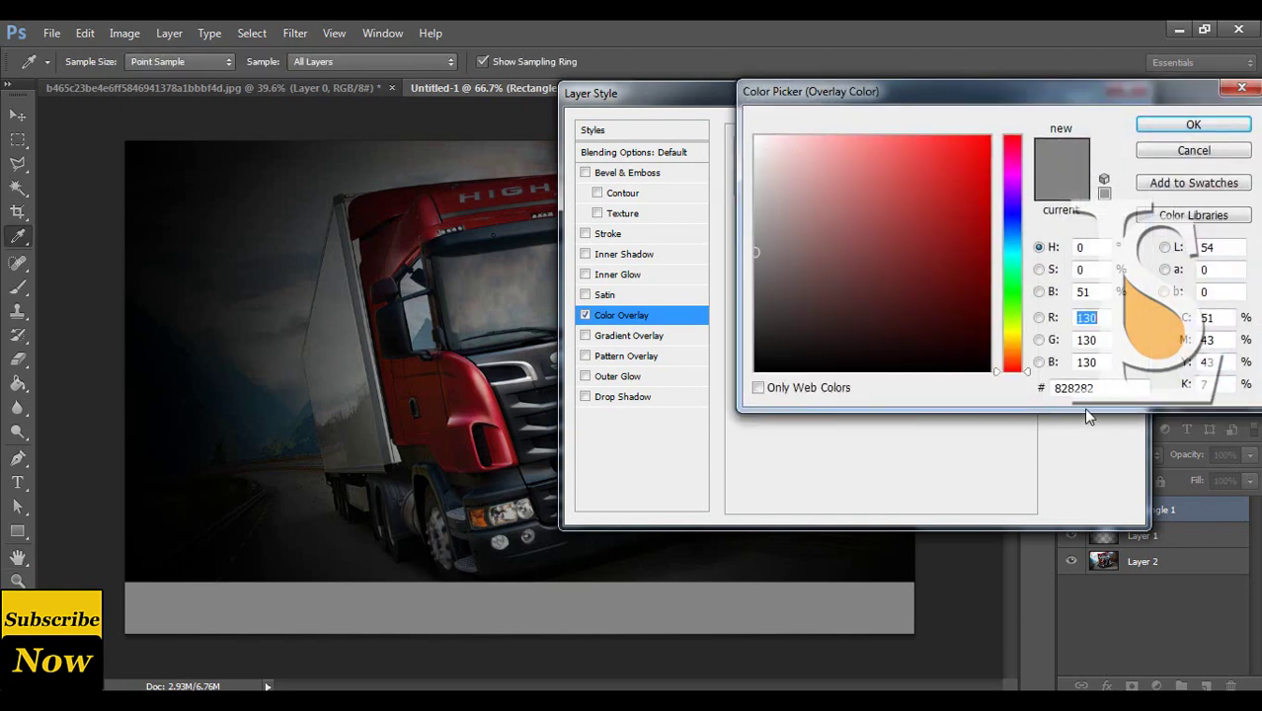
left_click(1012, 223)
mouse_move(985, 282)
left_mouse_down()
mouse_move(991, 341)
mouse_move(987, 331)
left_mouse_up()
left_click(1180, 127)
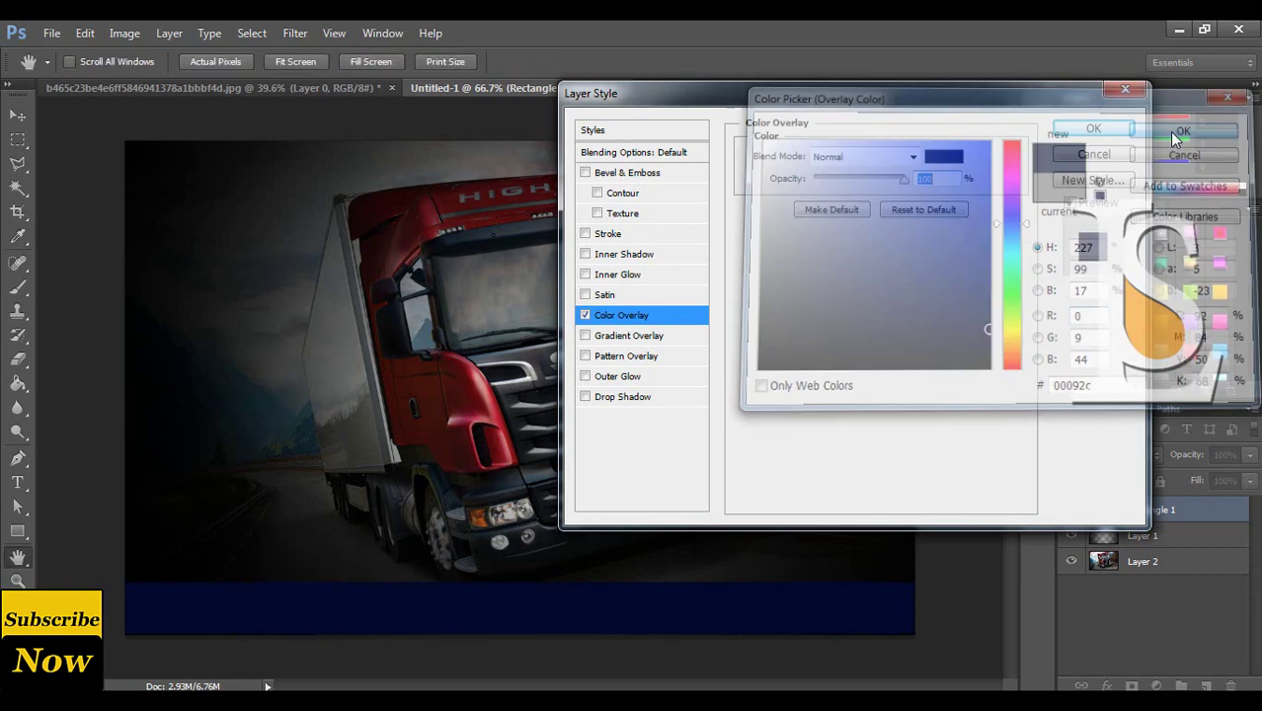
key("Return")
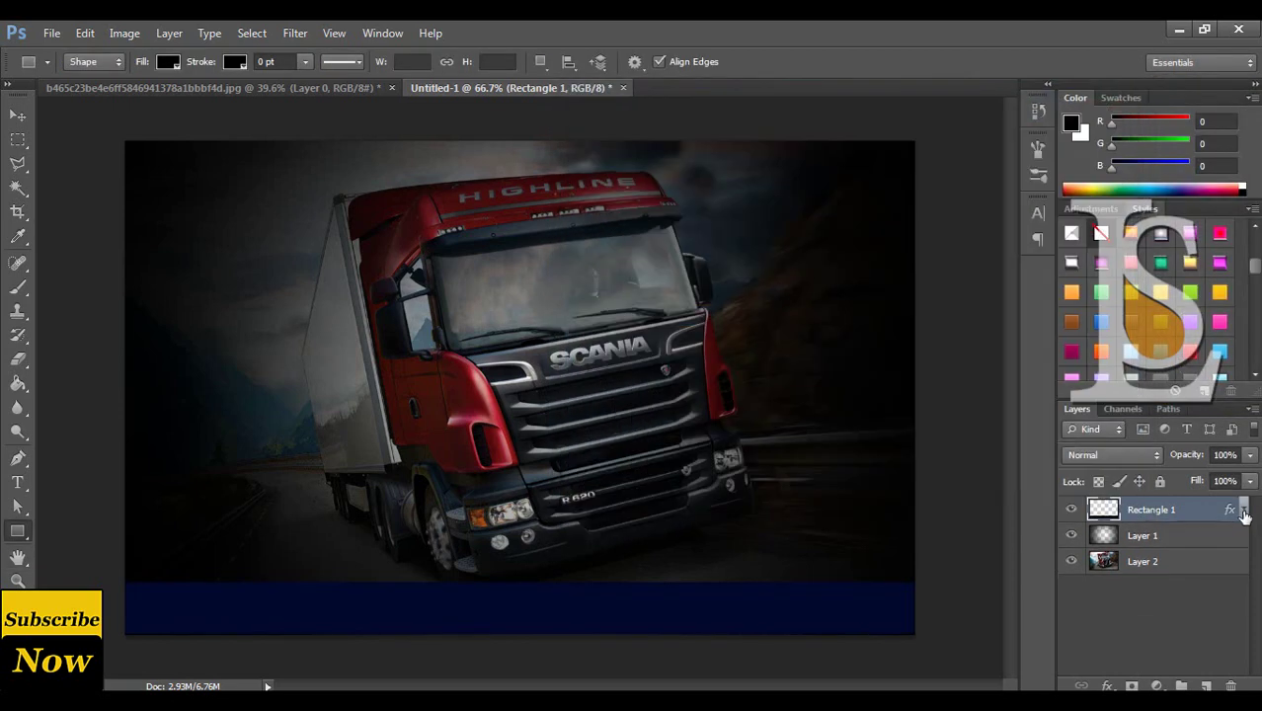
Add a 1 px white outside stroke to the Rectangle 1 bar.
double_click(1206, 513)
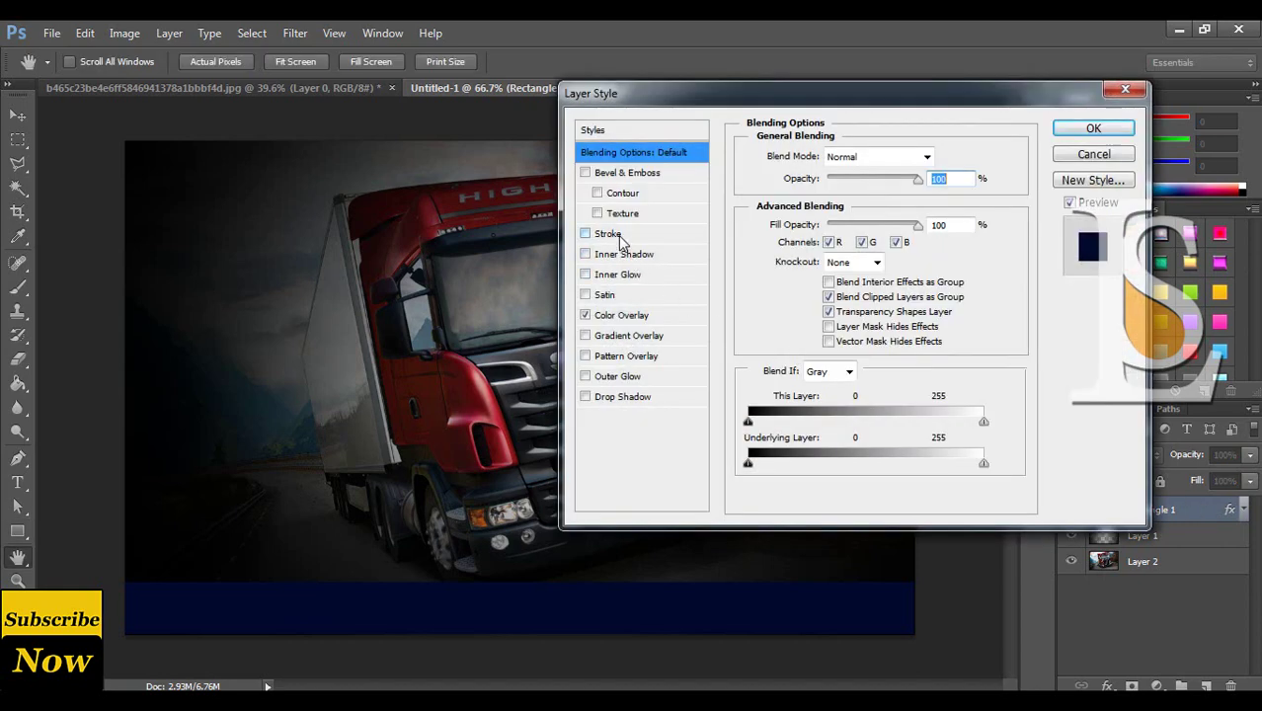
left_click(608, 233)
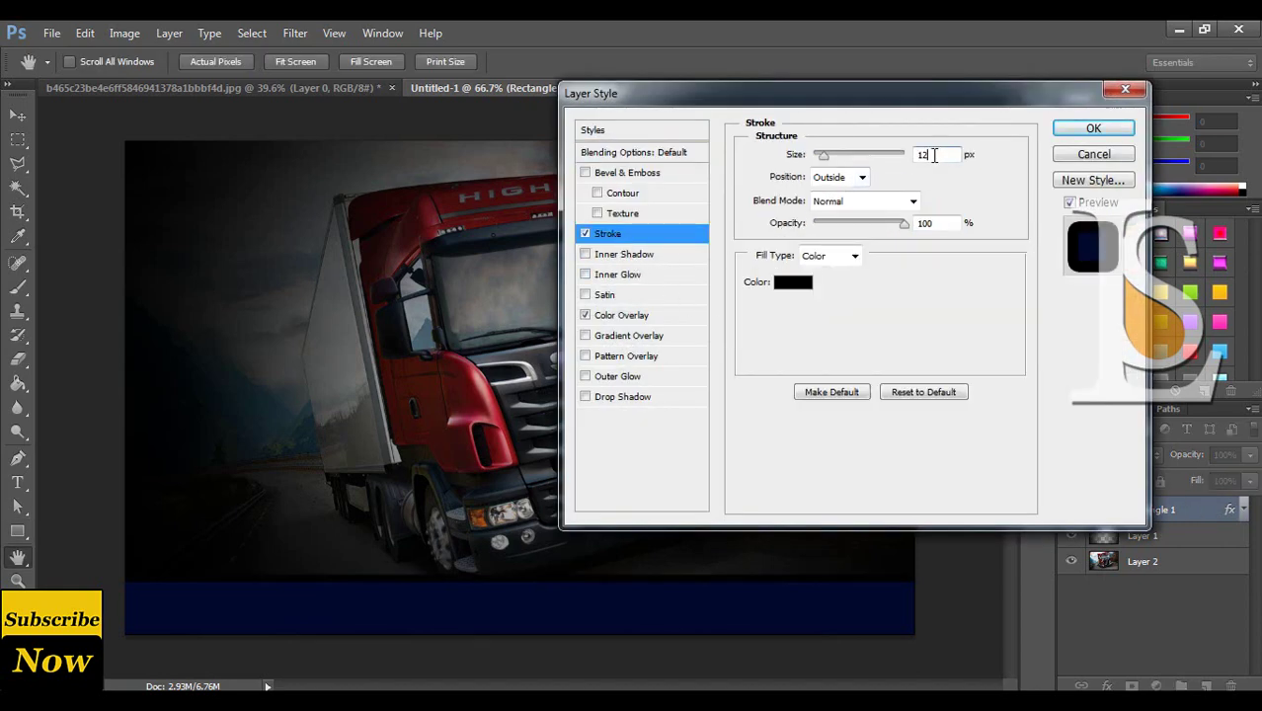
key("shift+Down")
key("Down")
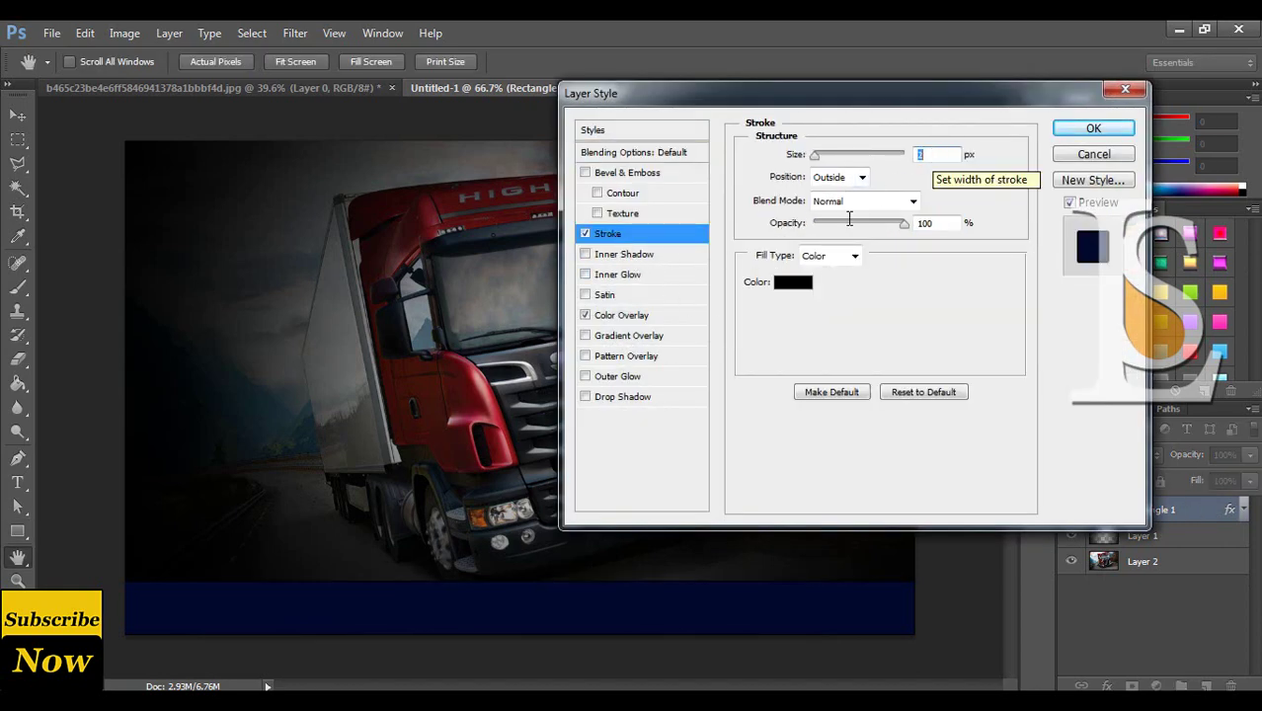
left_click(789, 283)
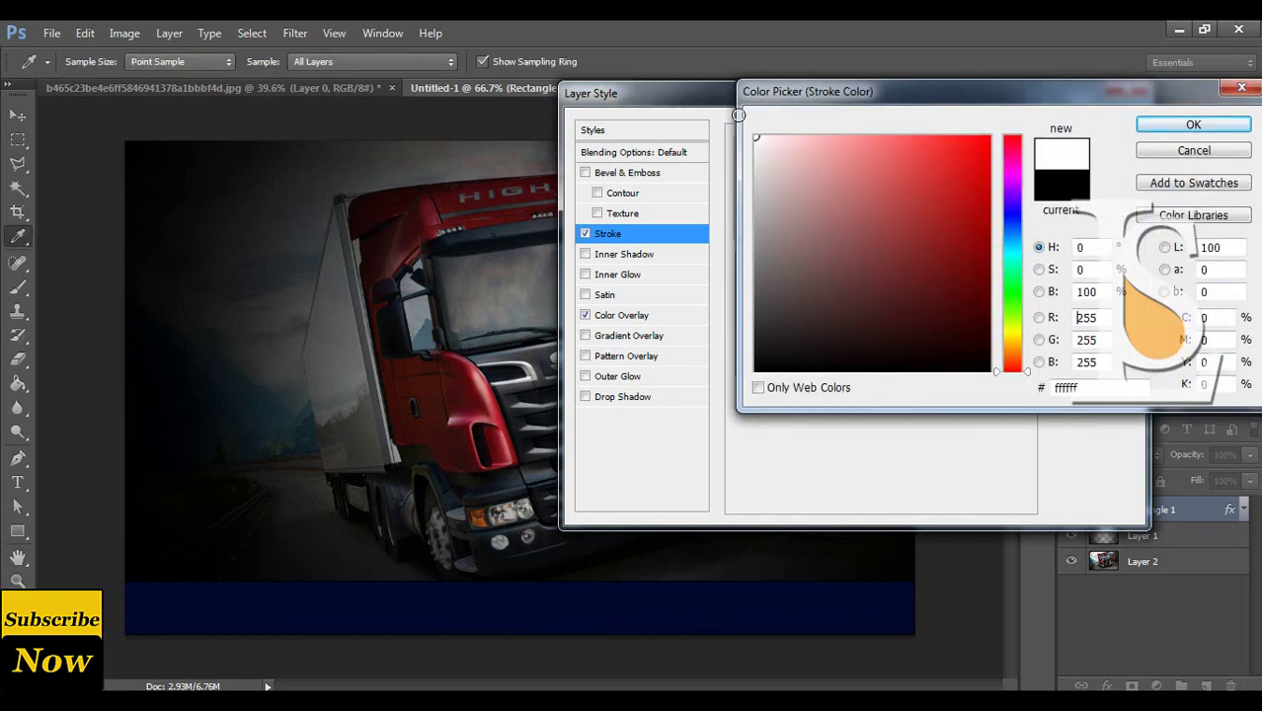
left_click(1225, 125)
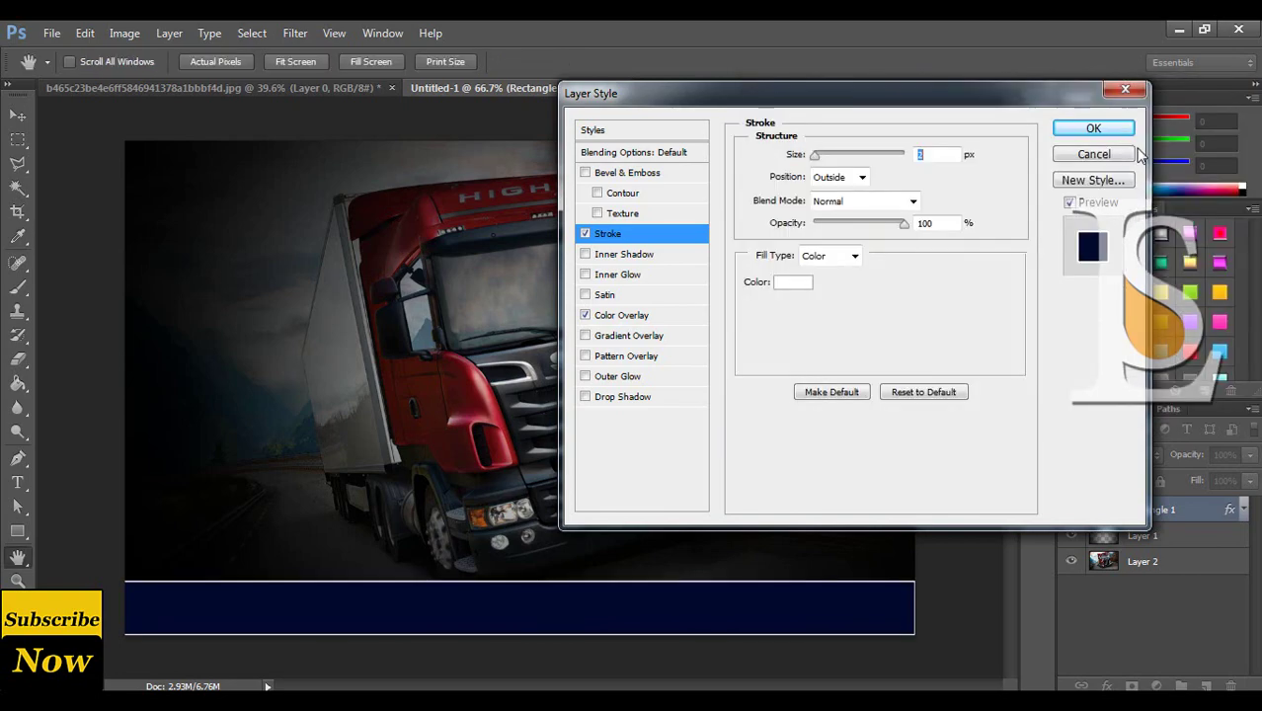
left_click(1093, 128)
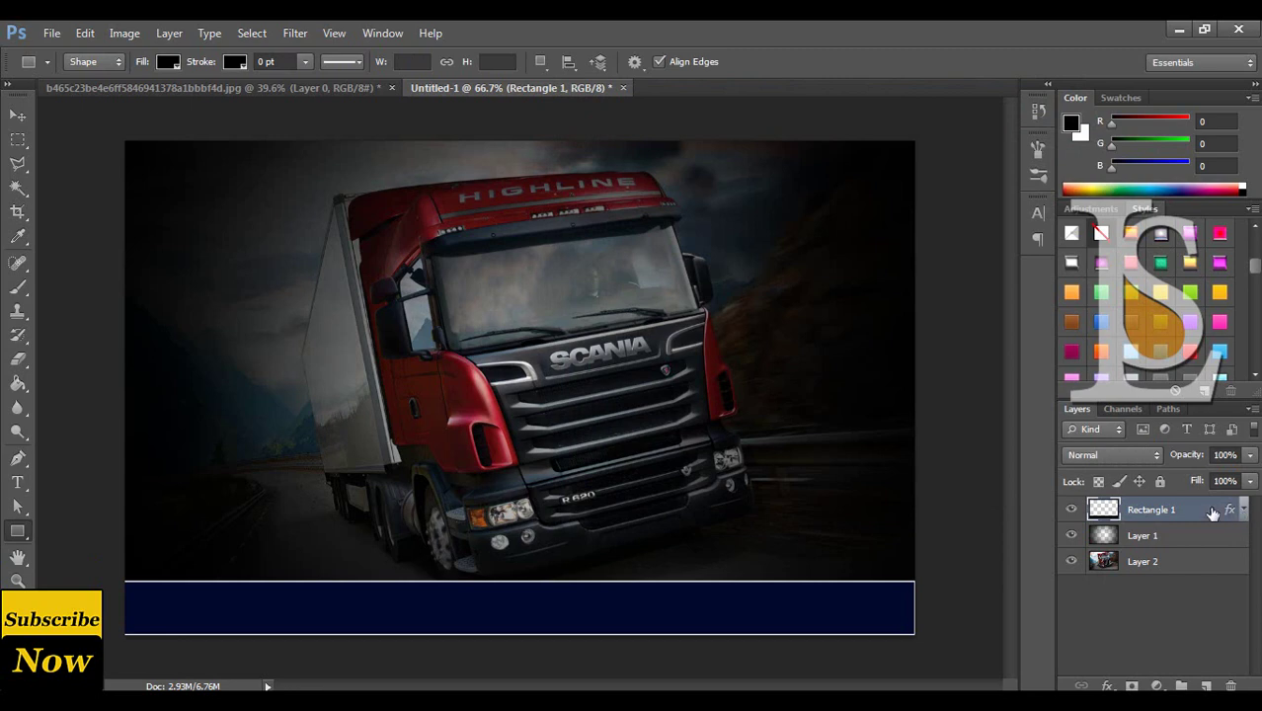
right_click(1211, 512)
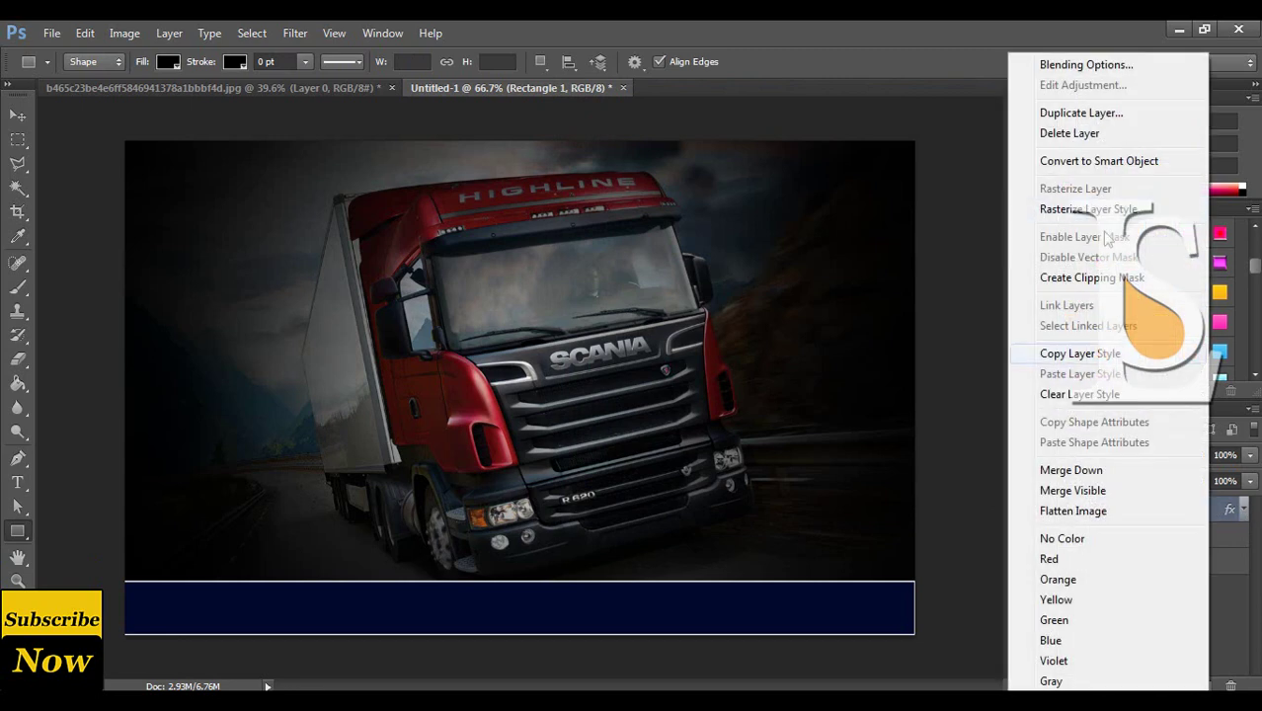
Duplicate the bar and give the copy a light grey c3c4c5 overlay with no stroke.
left_click(1081, 112)
left_click(794, 226)
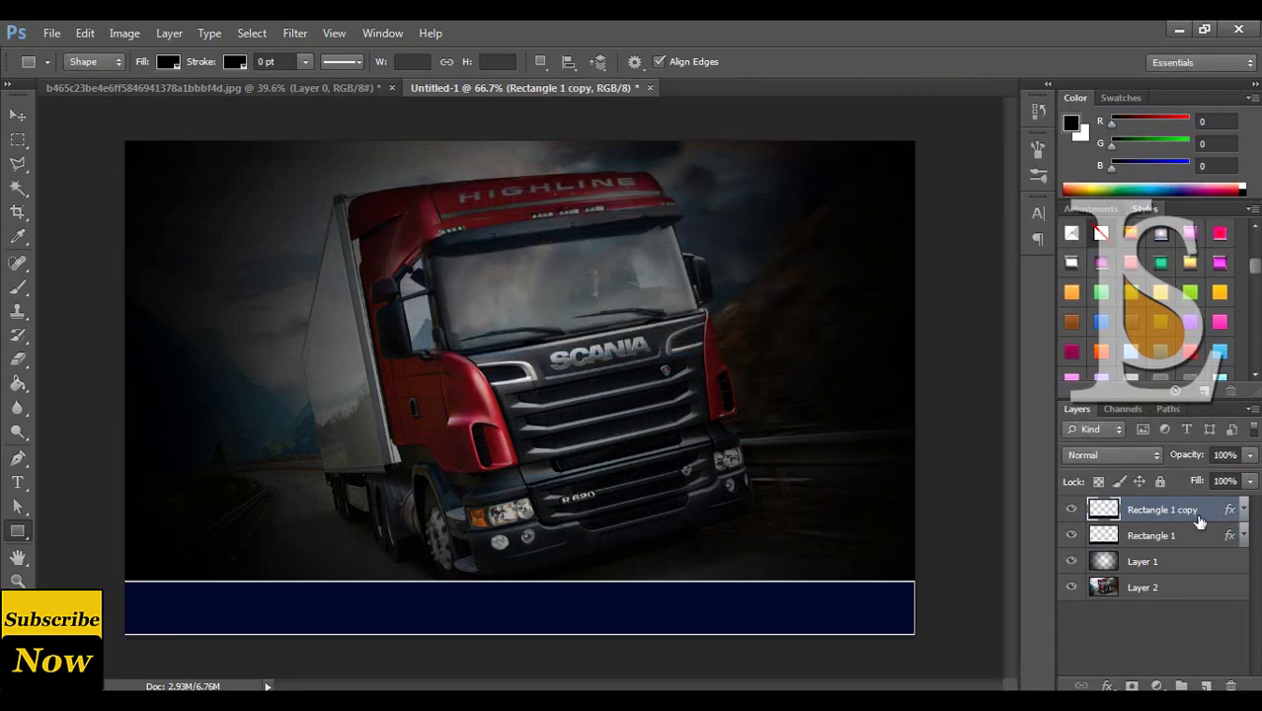
double_click(1213, 513)
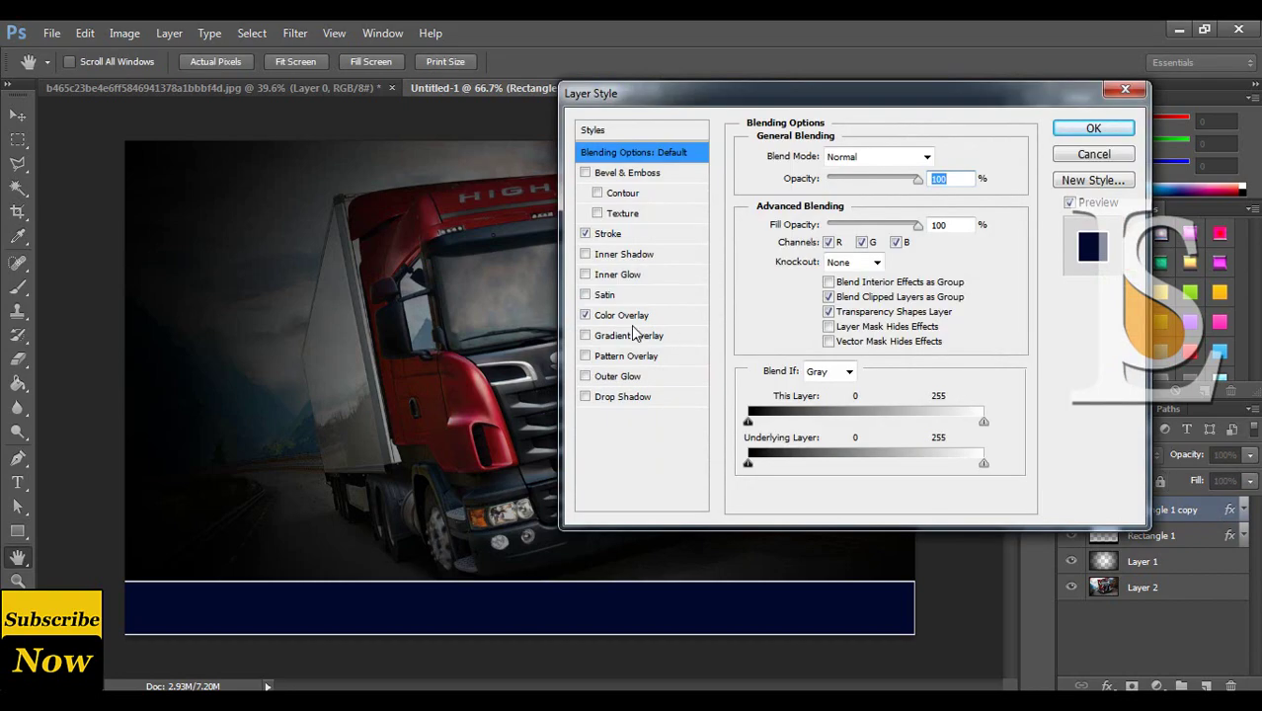
left_click(632, 317)
left_click(933, 158)
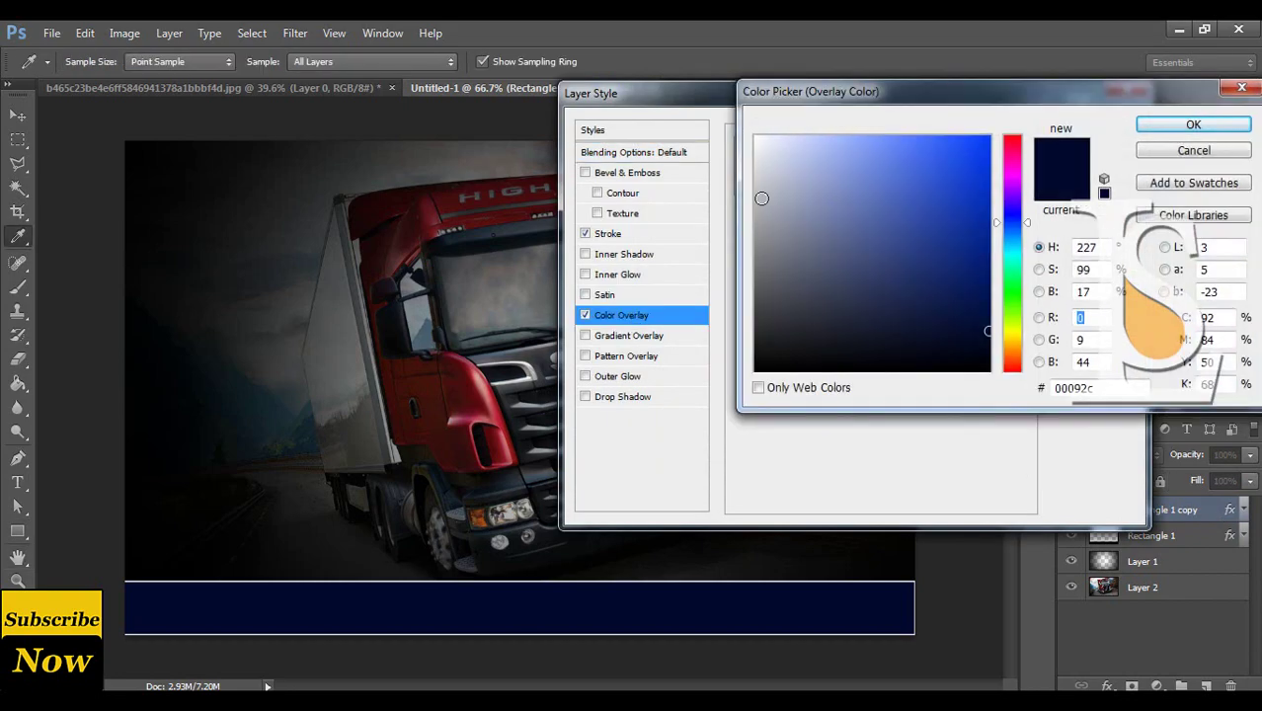
left_click(759, 181)
left_click_drag(759, 182, 756, 183)
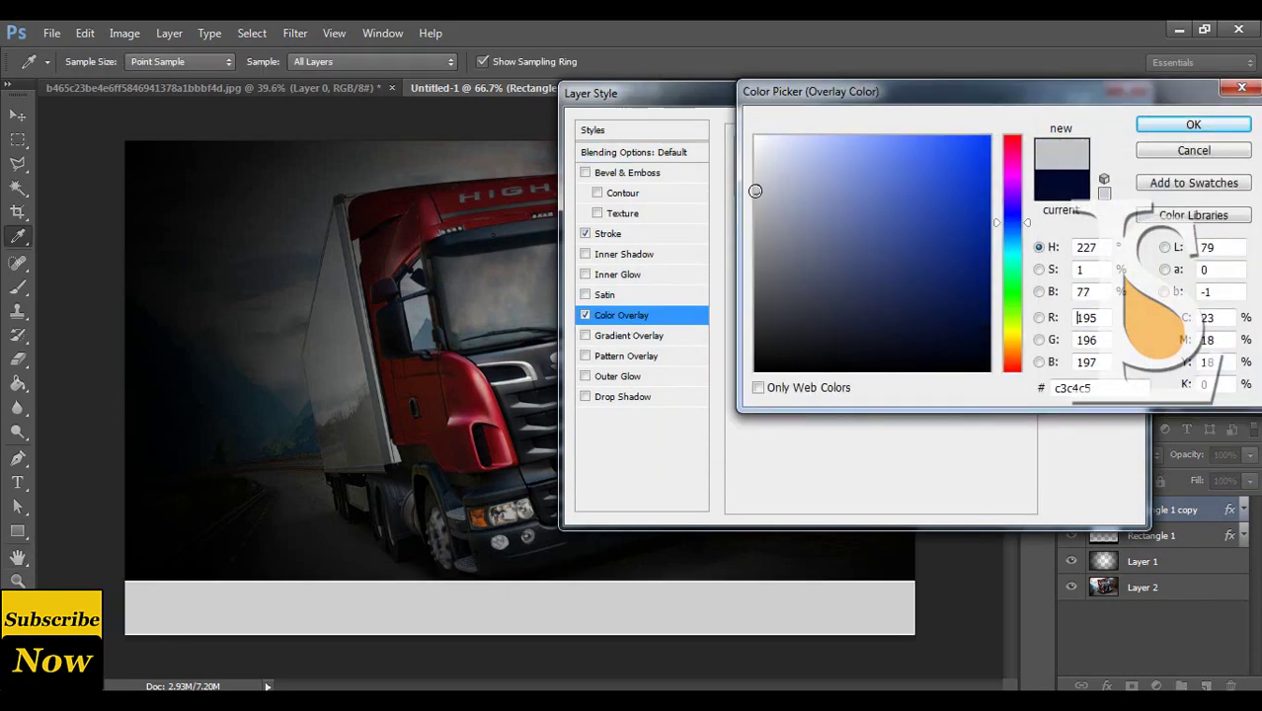
left_click(1161, 134)
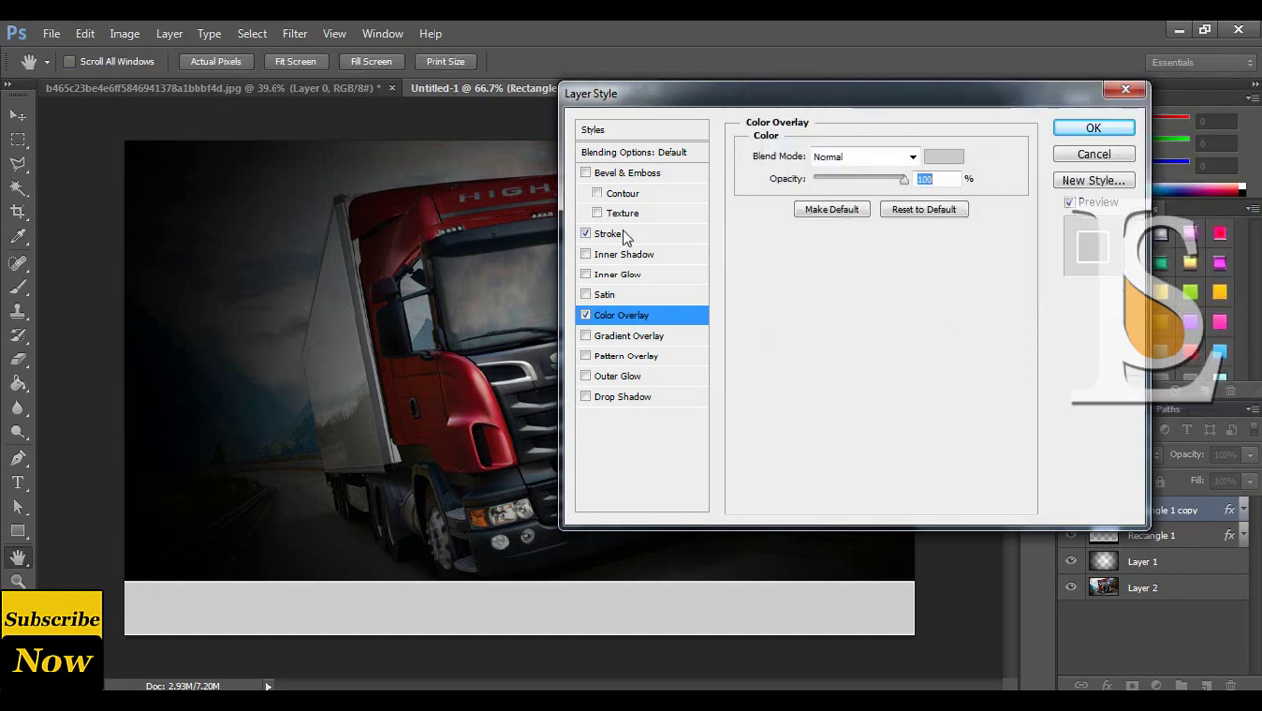
left_click(584, 233)
left_click(1091, 130)
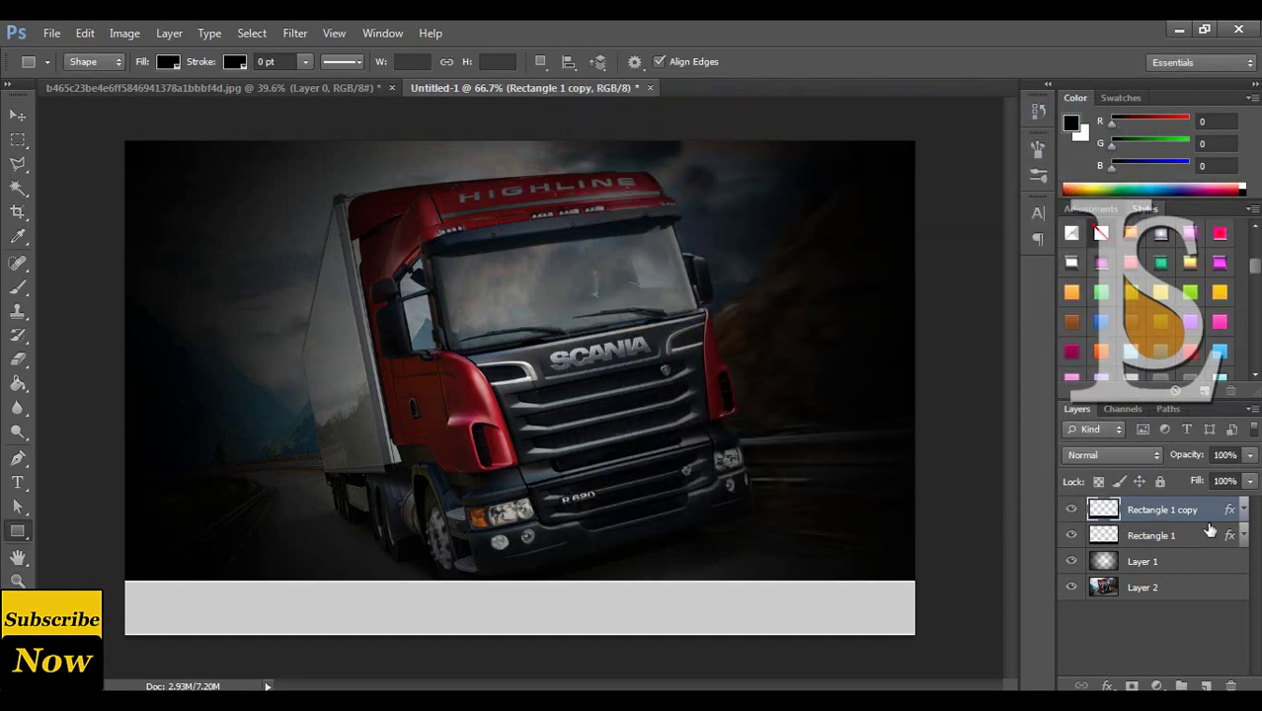
left_click(18, 140)
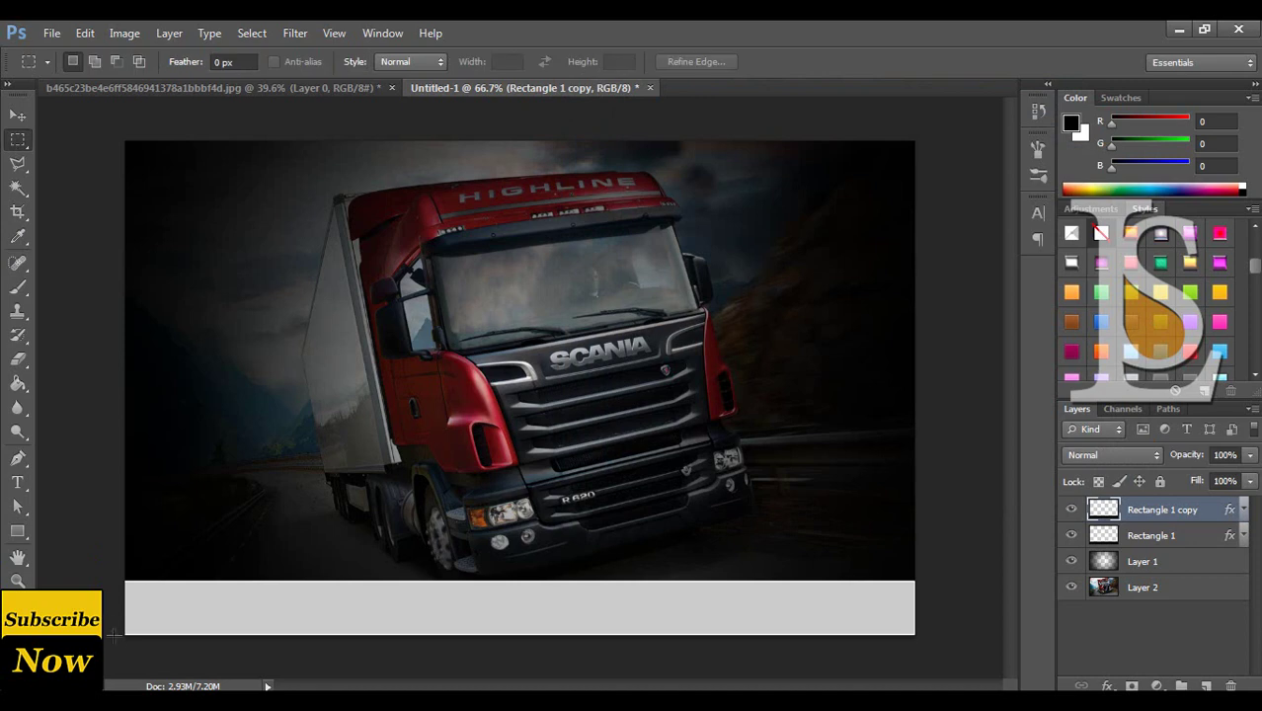
Fill the lower part of the bottom bar with dark navy.
left_click_drag(111, 599, 982, 657)
key("alt+BackSpace")
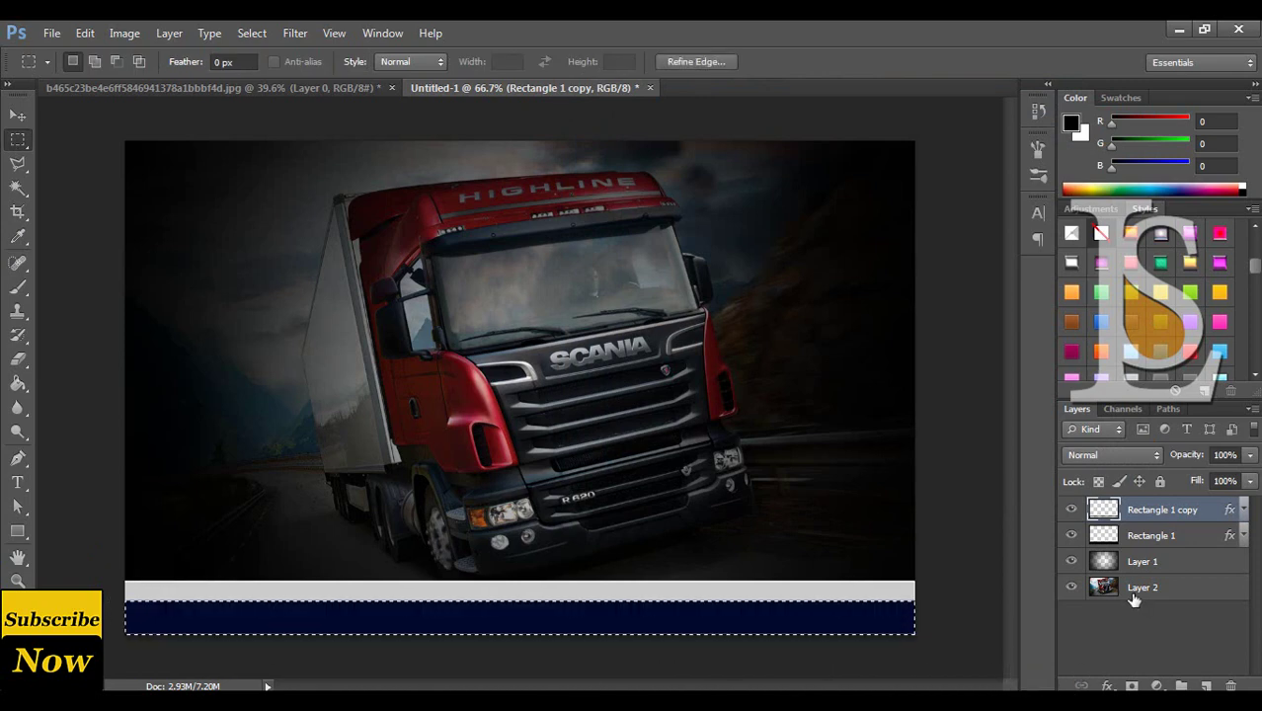
key("ctrl+d")
Set the grey strip to 27% opacity and draw a black rectangle at the bar's right end.
left_click(1247, 458)
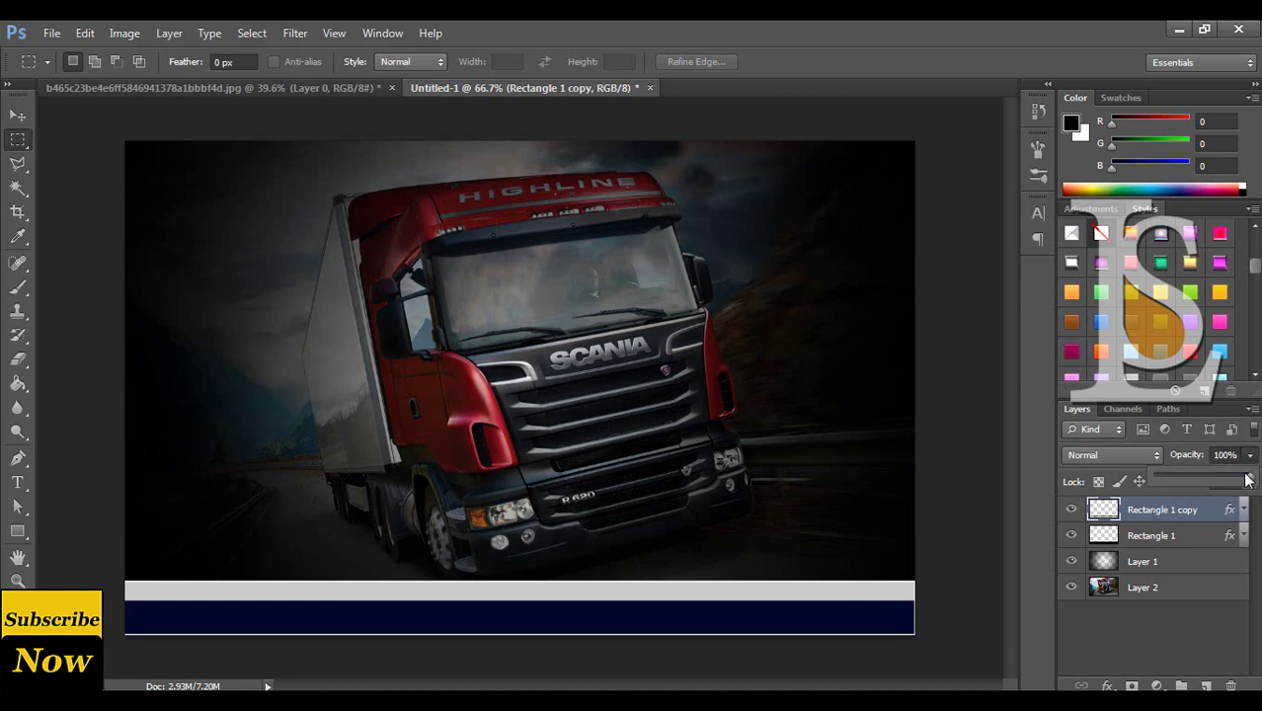
left_click_drag(1214, 476, 1180, 482)
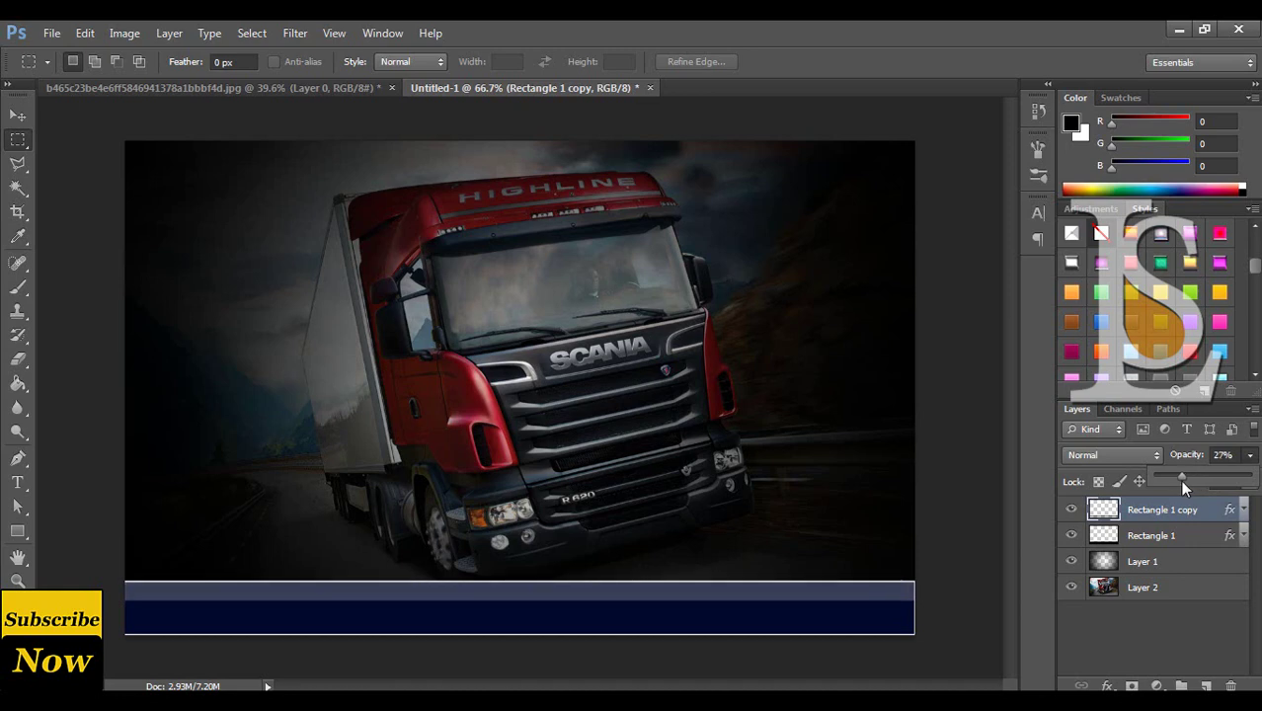
key("u")
left_click_drag(780, 582, 913, 632)
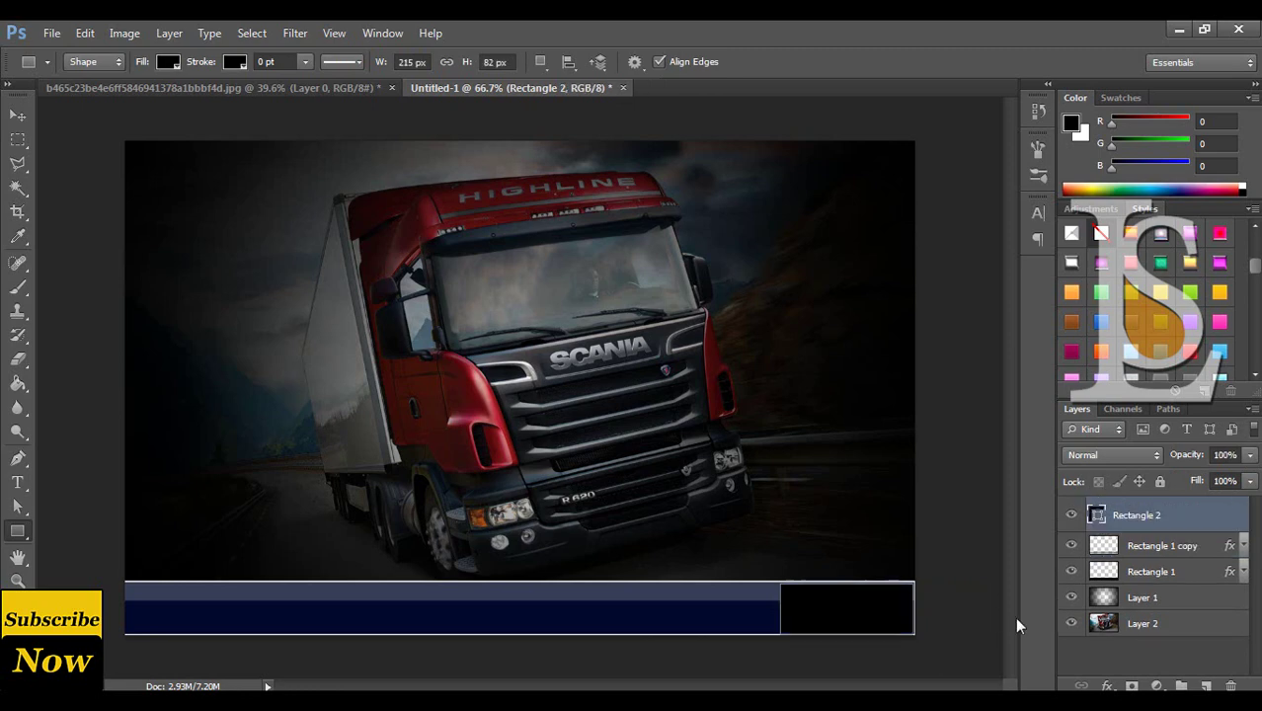
Rasterize Rectangle 2 and trim its left edge to a diagonal slant.
right_click(1189, 504)
left_click(1022, 179)
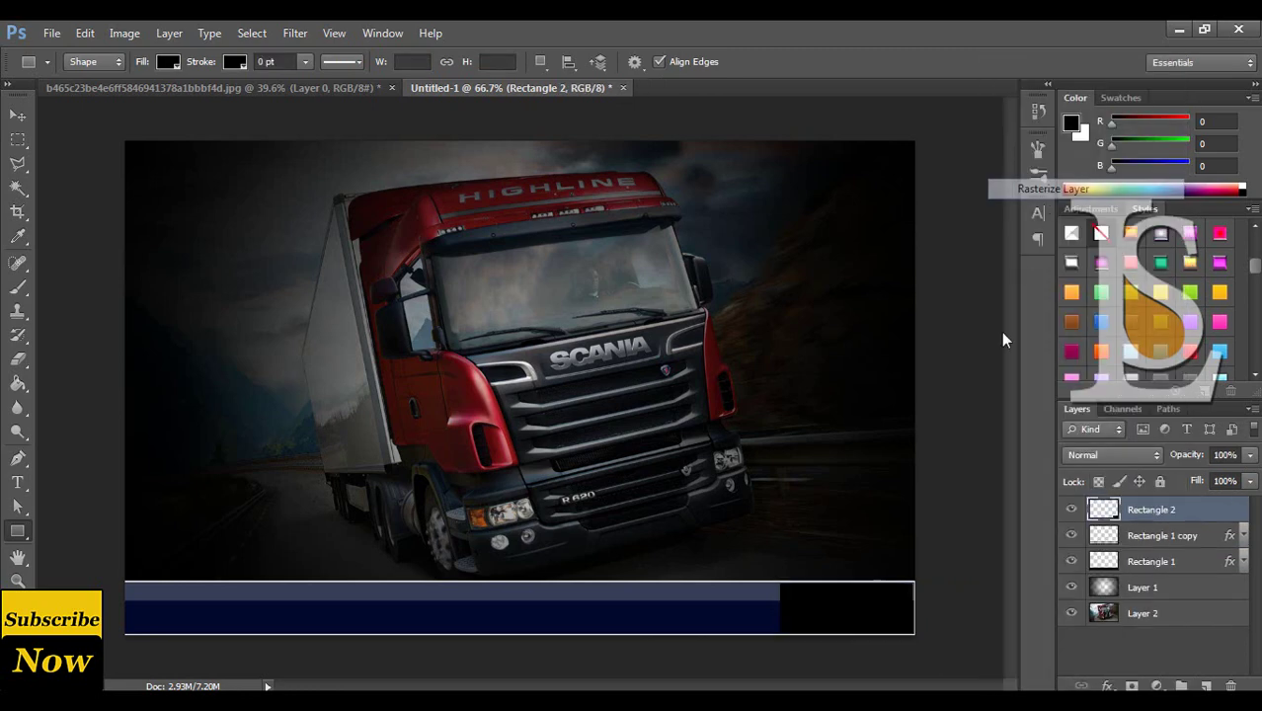
left_click(18, 164)
left_click(817, 570)
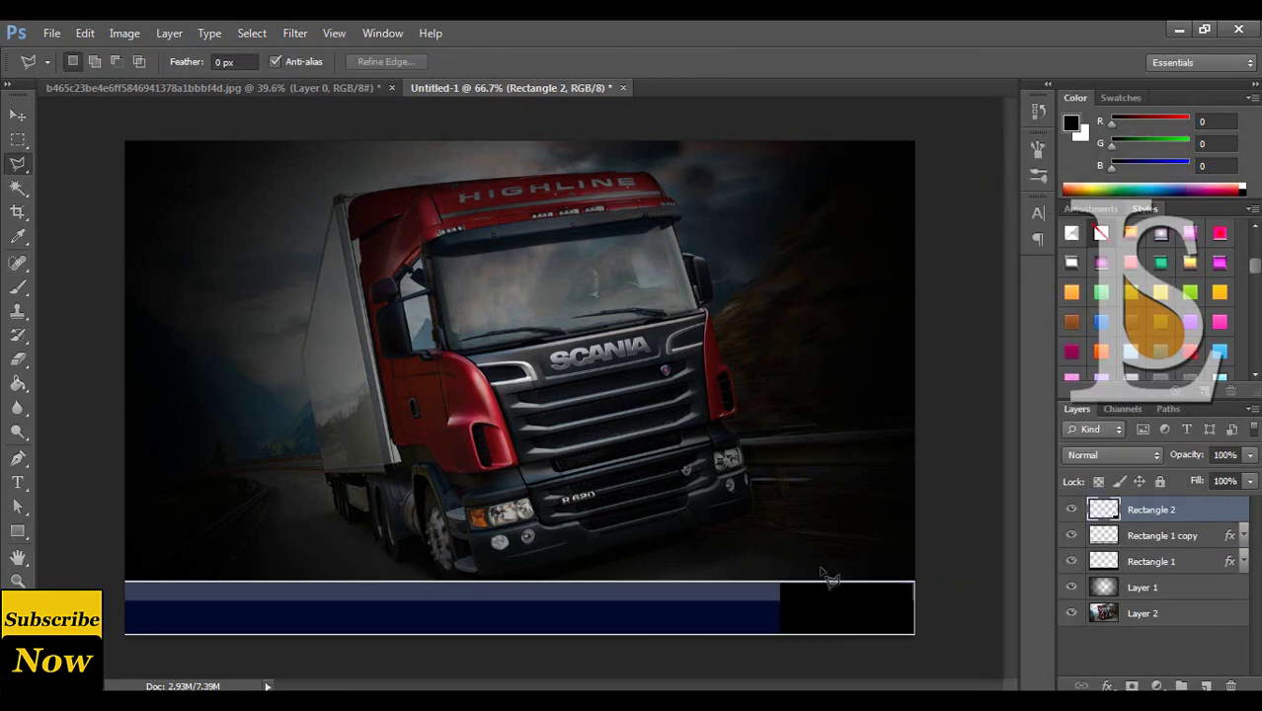
left_click(771, 653)
left_click(681, 588)
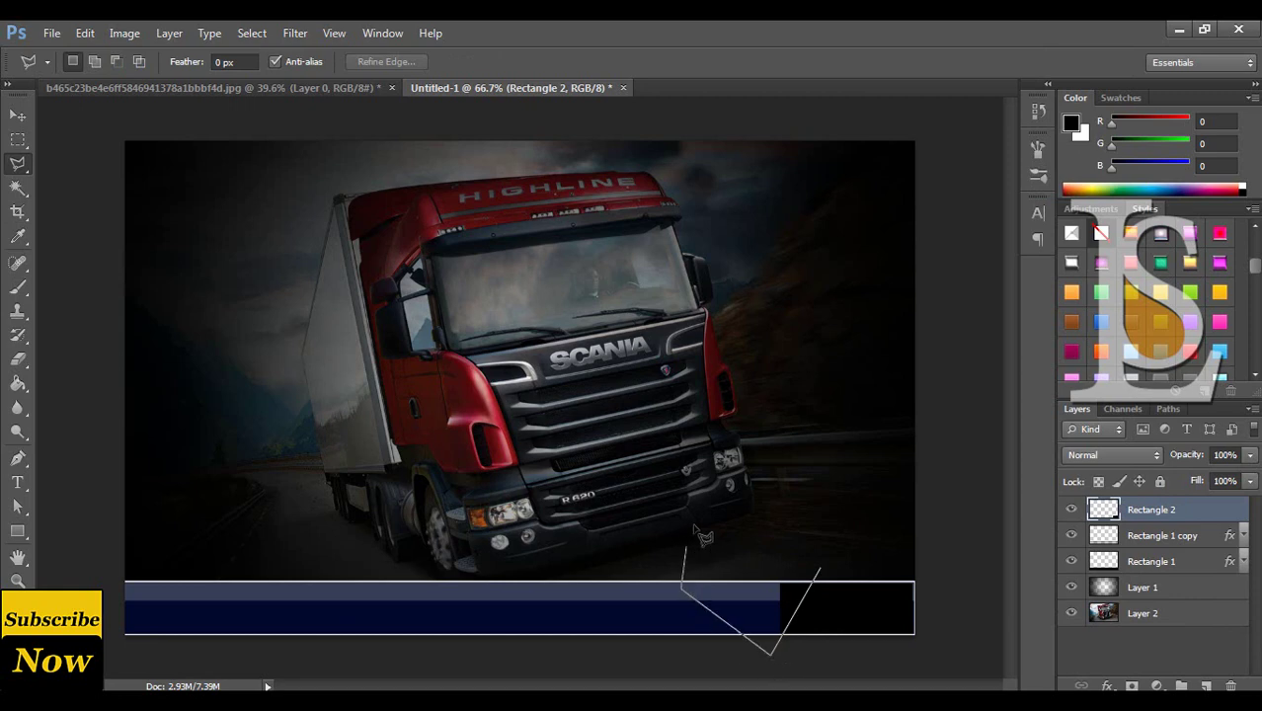
left_click(694, 523)
left_click(790, 518)
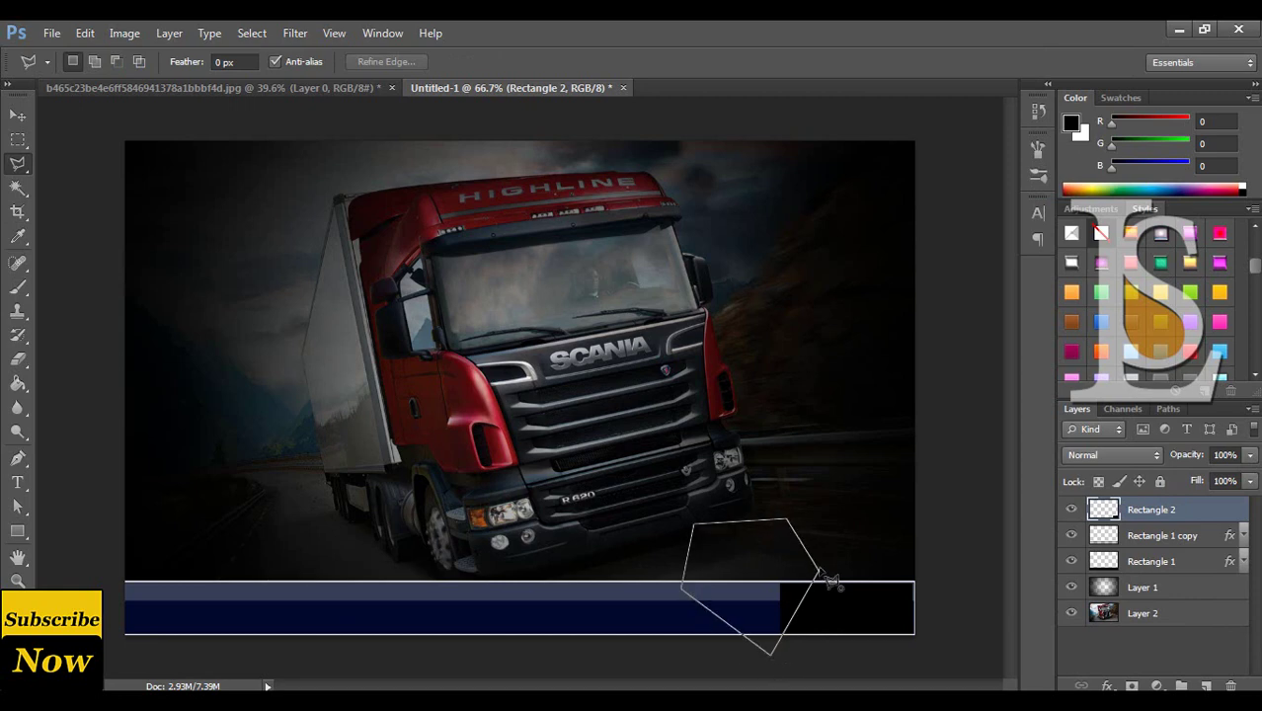
left_click(819, 572)
key("Delete")
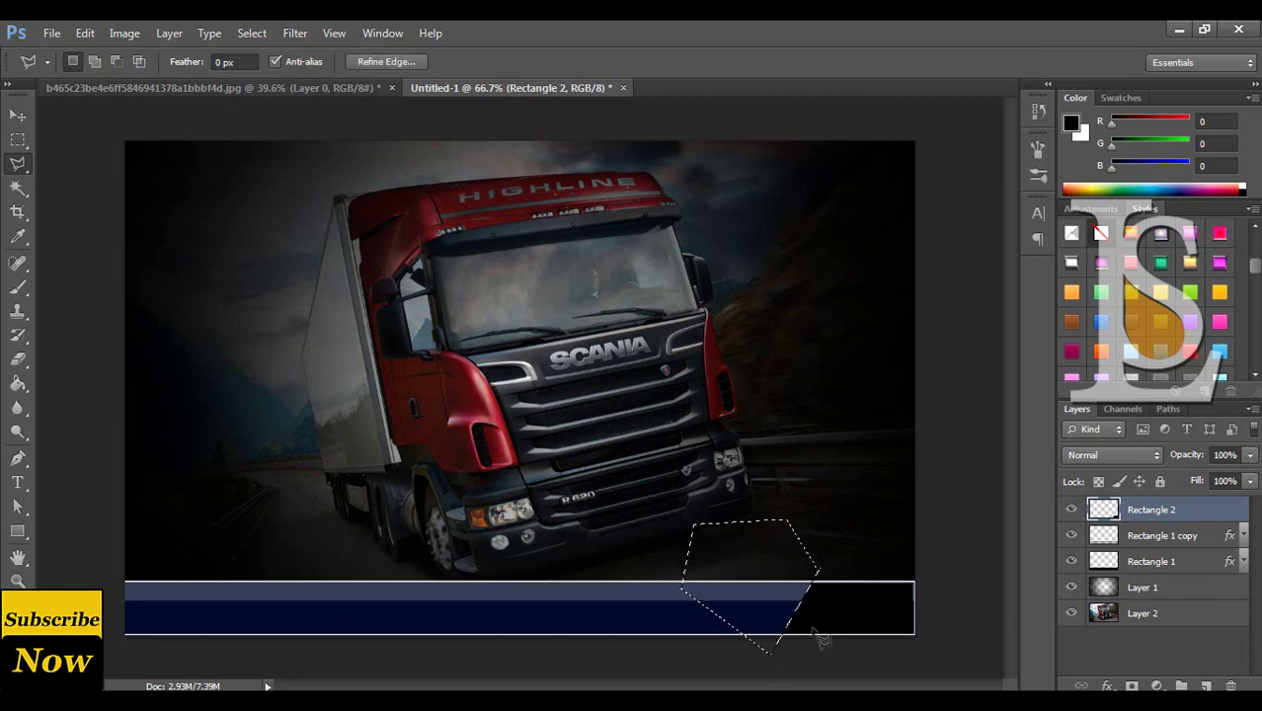
key("ctrl+d")
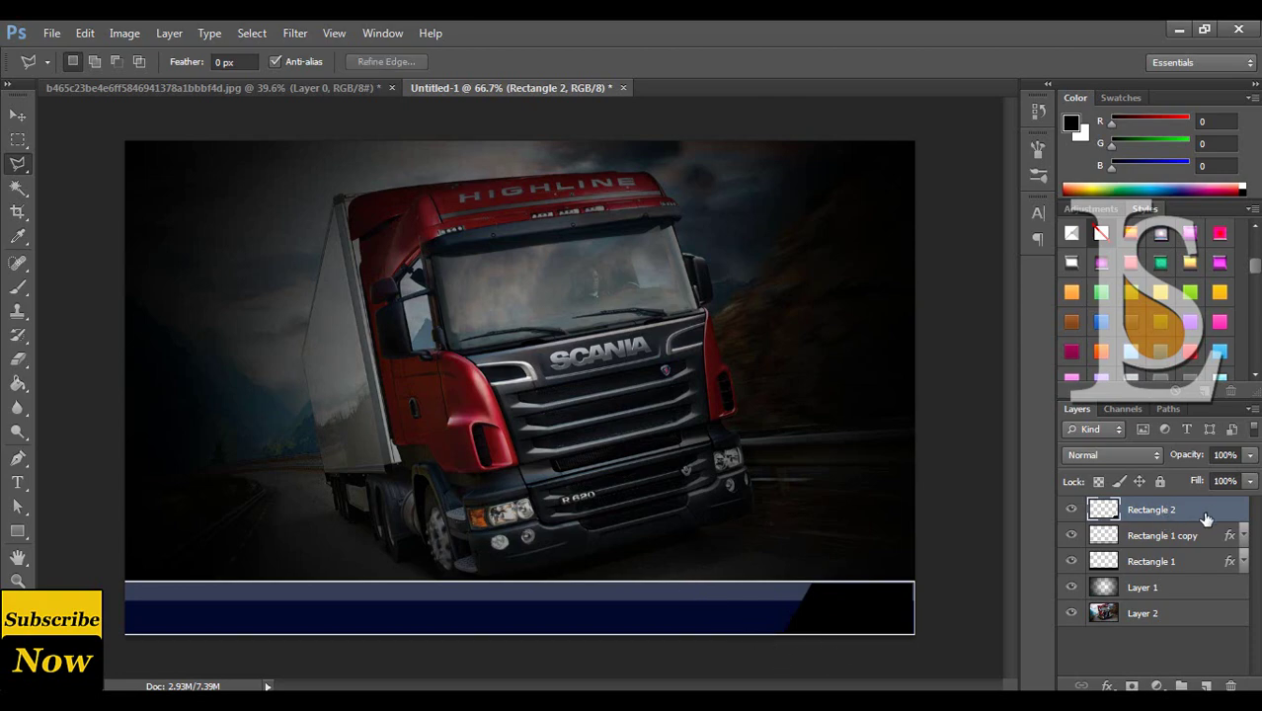
Try a bright green Color Overlay on Rectangle 2, then turn it off.
double_click(1213, 514)
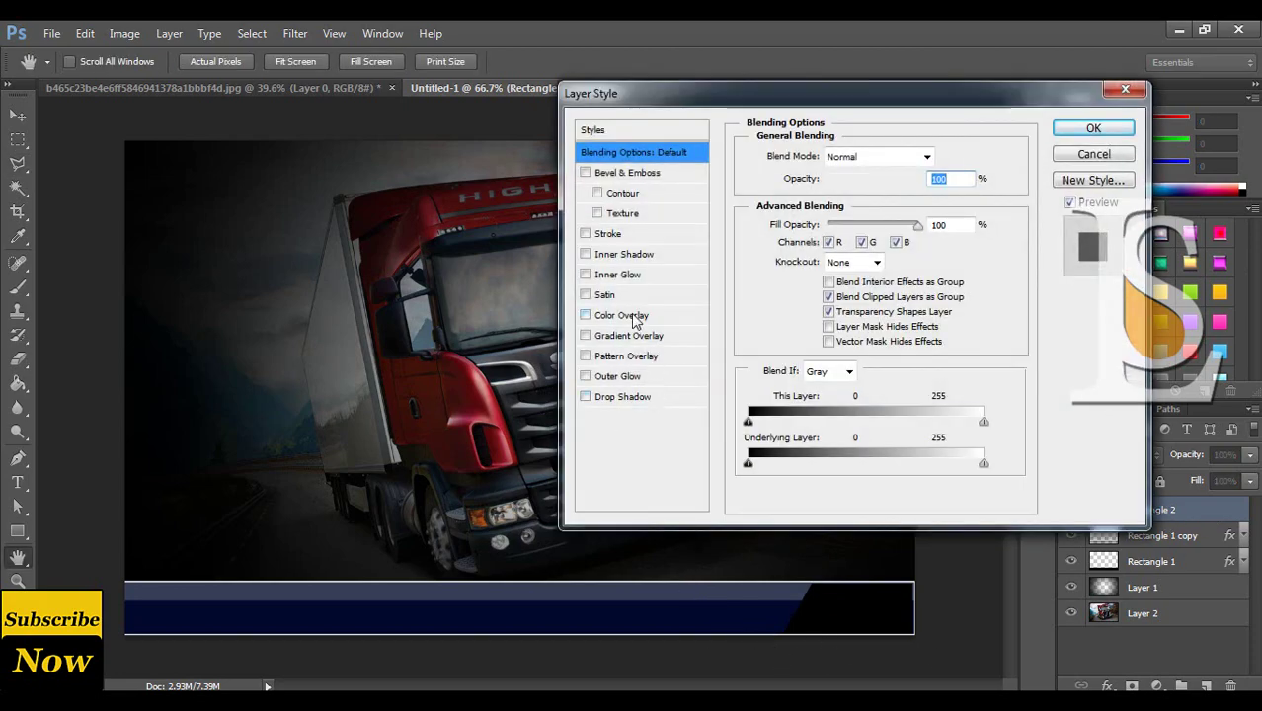
left_click(632, 315)
left_click(946, 160)
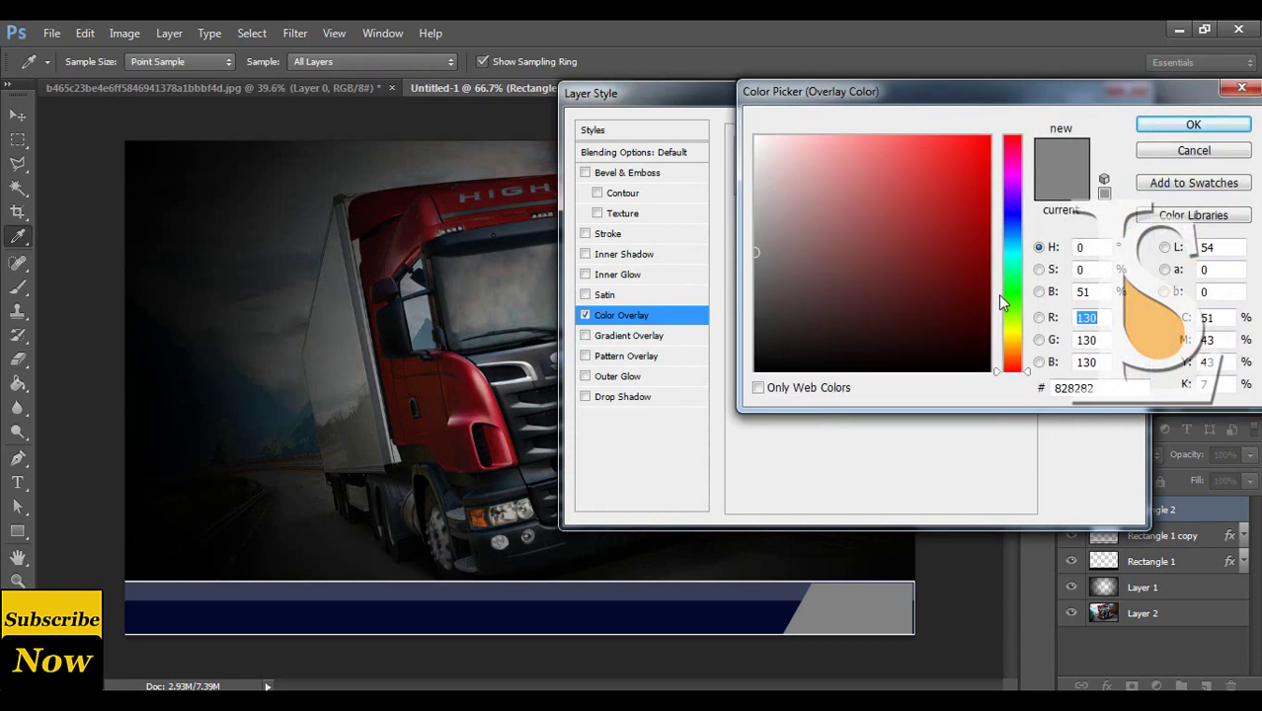
left_click(1002, 299)
left_click(984, 209)
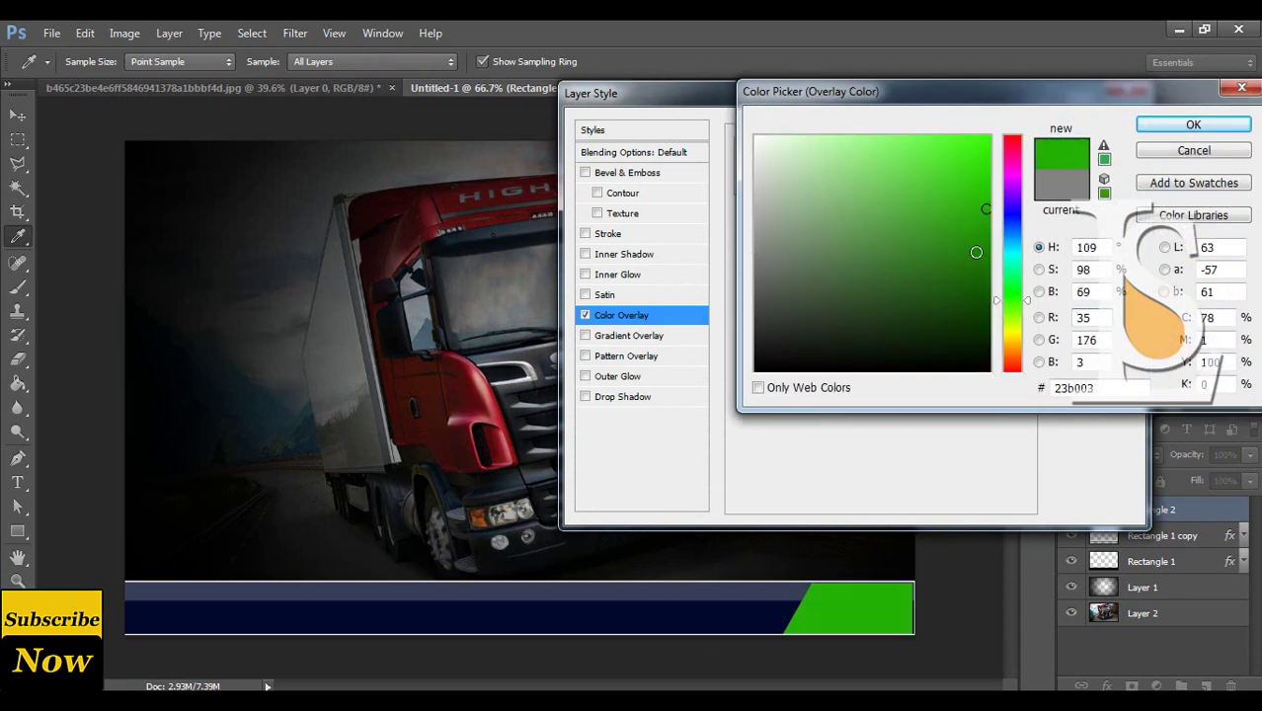
left_click(1170, 153)
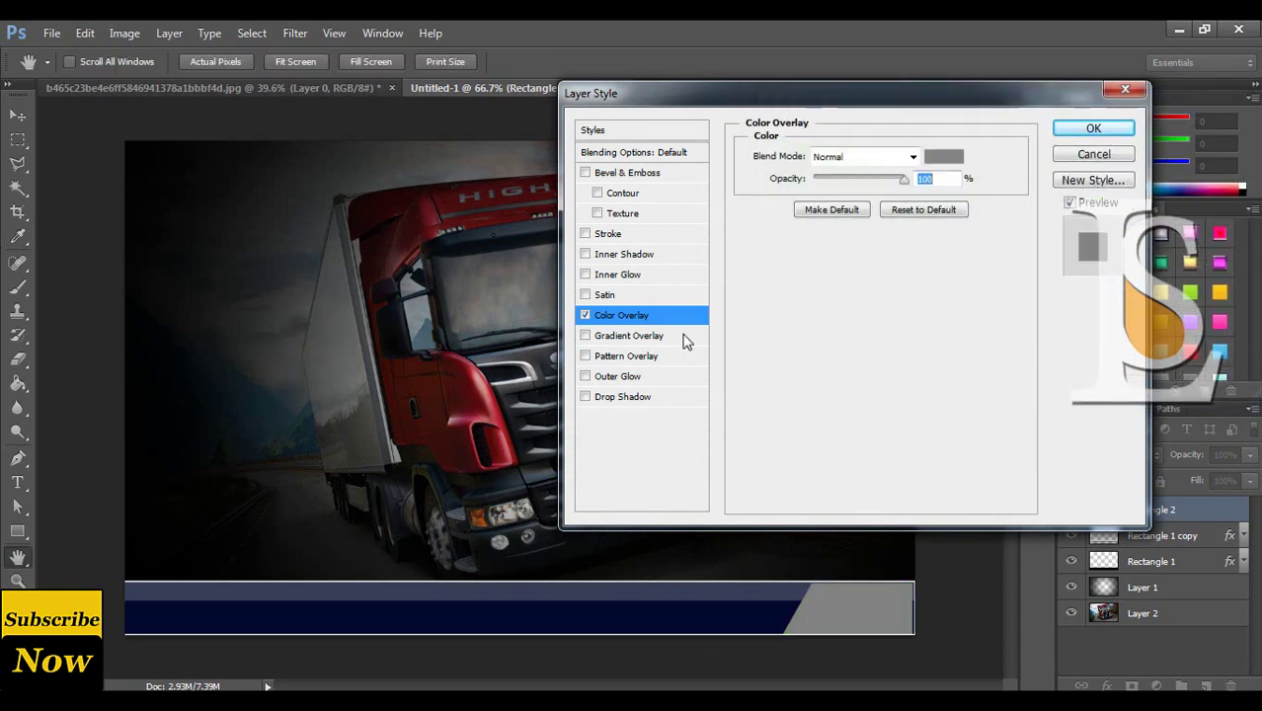
left_click(586, 315)
Enable a Gradient Overlay and set its left colour stop to a rich green.
left_click(585, 335)
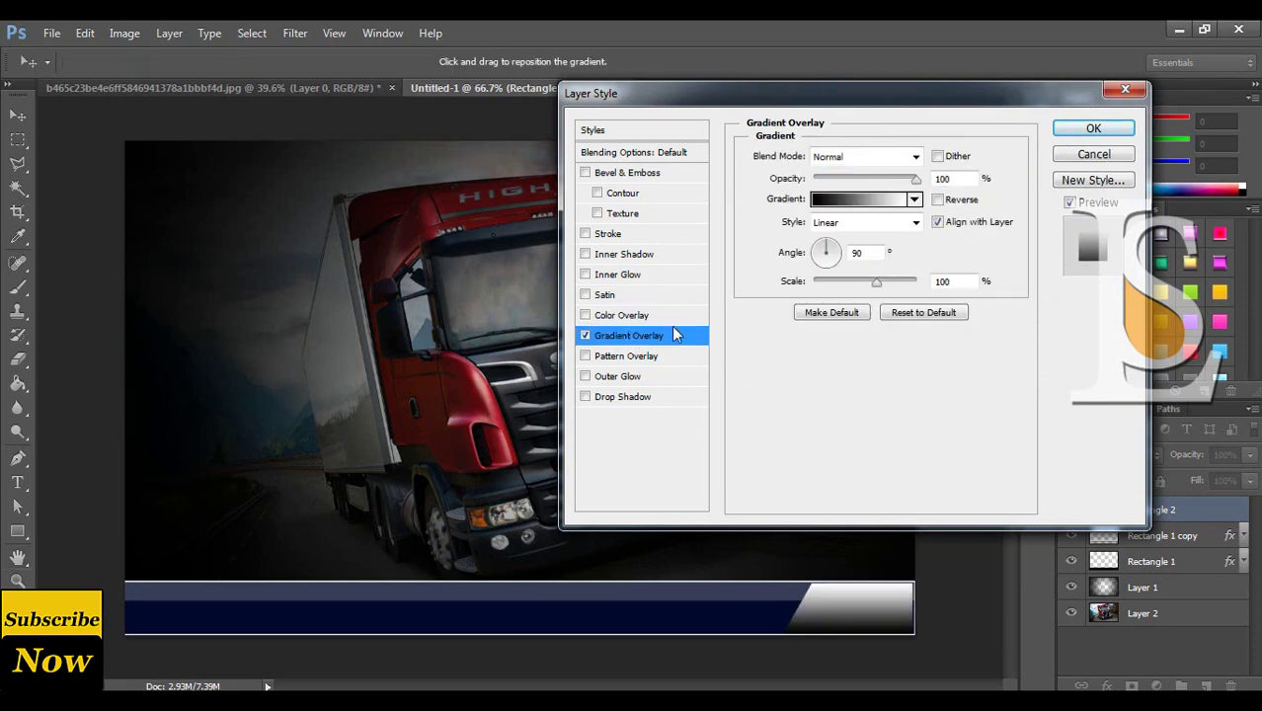
left_click(849, 199)
left_click(830, 376)
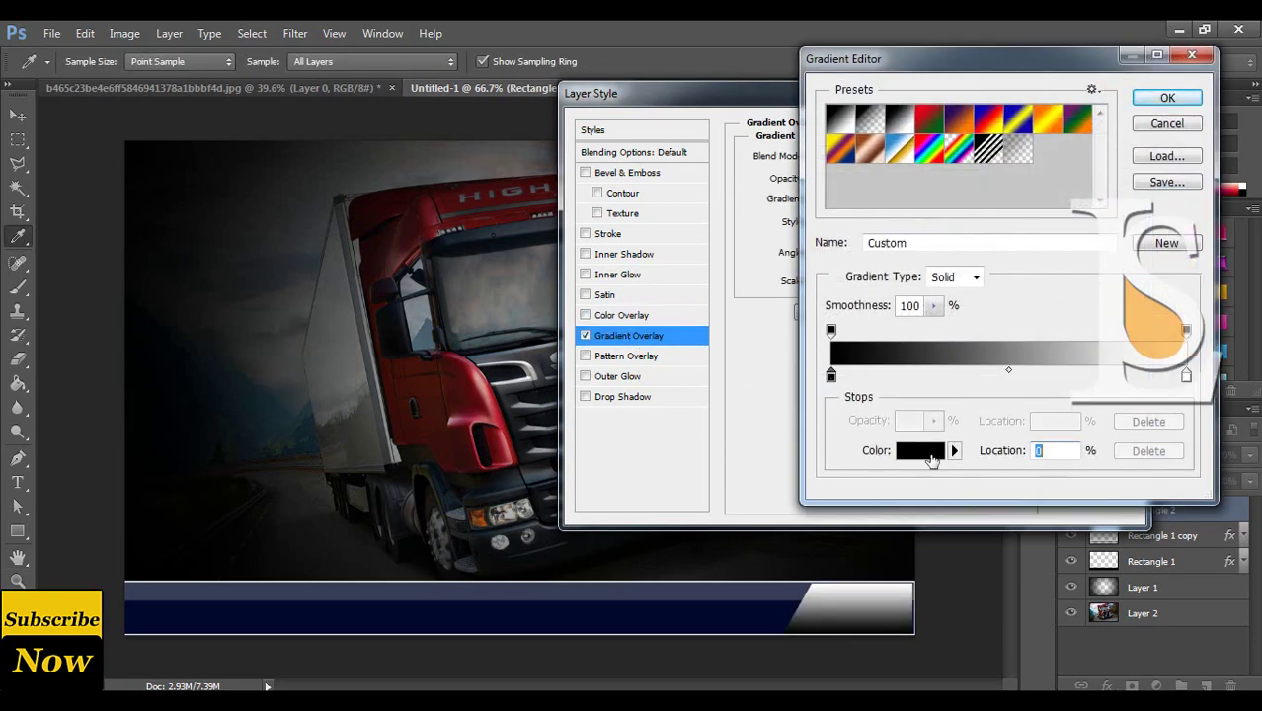
left_click(931, 456)
left_click_drag(1027, 314, 1027, 298)
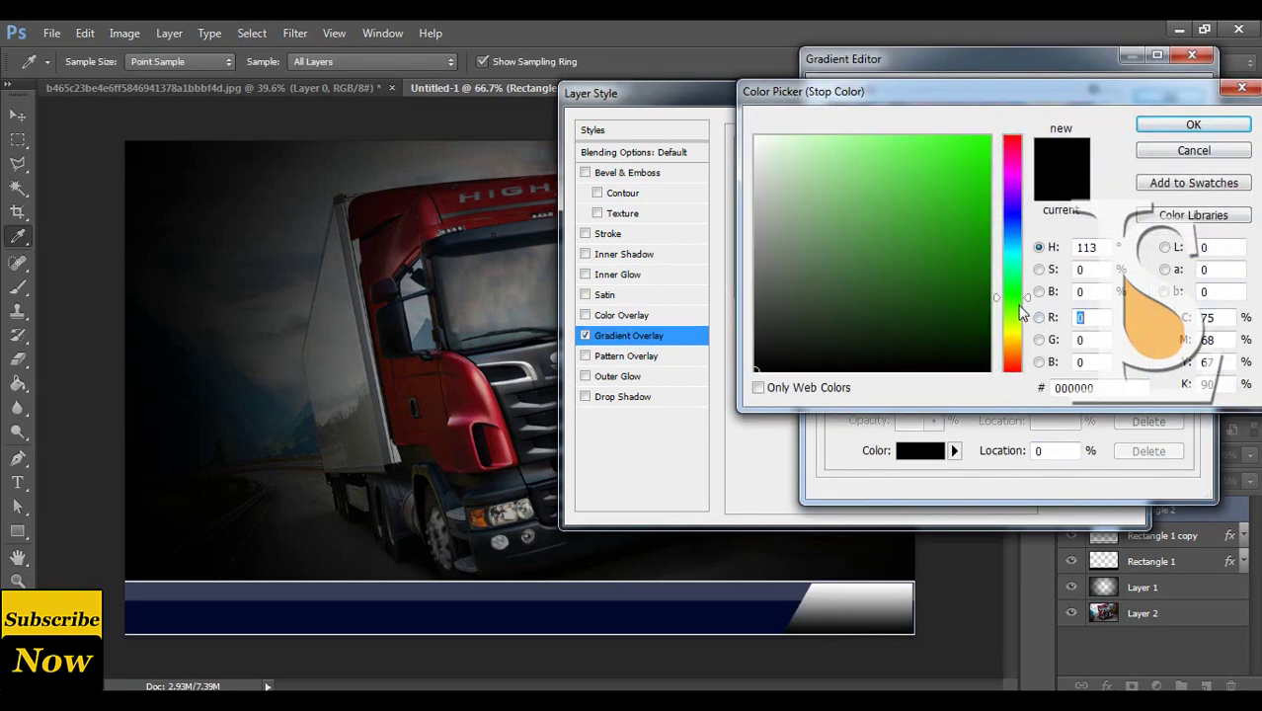
left_click_drag(975, 258, 990, 209)
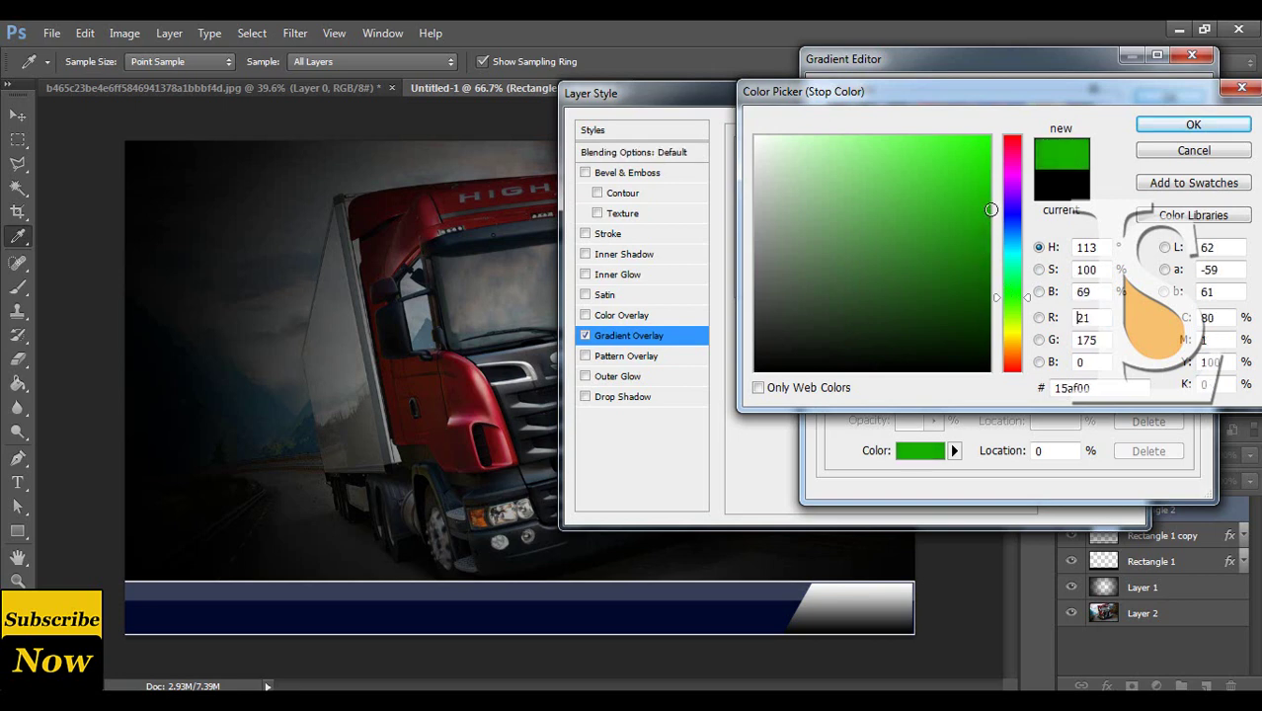
left_click(1110, 387)
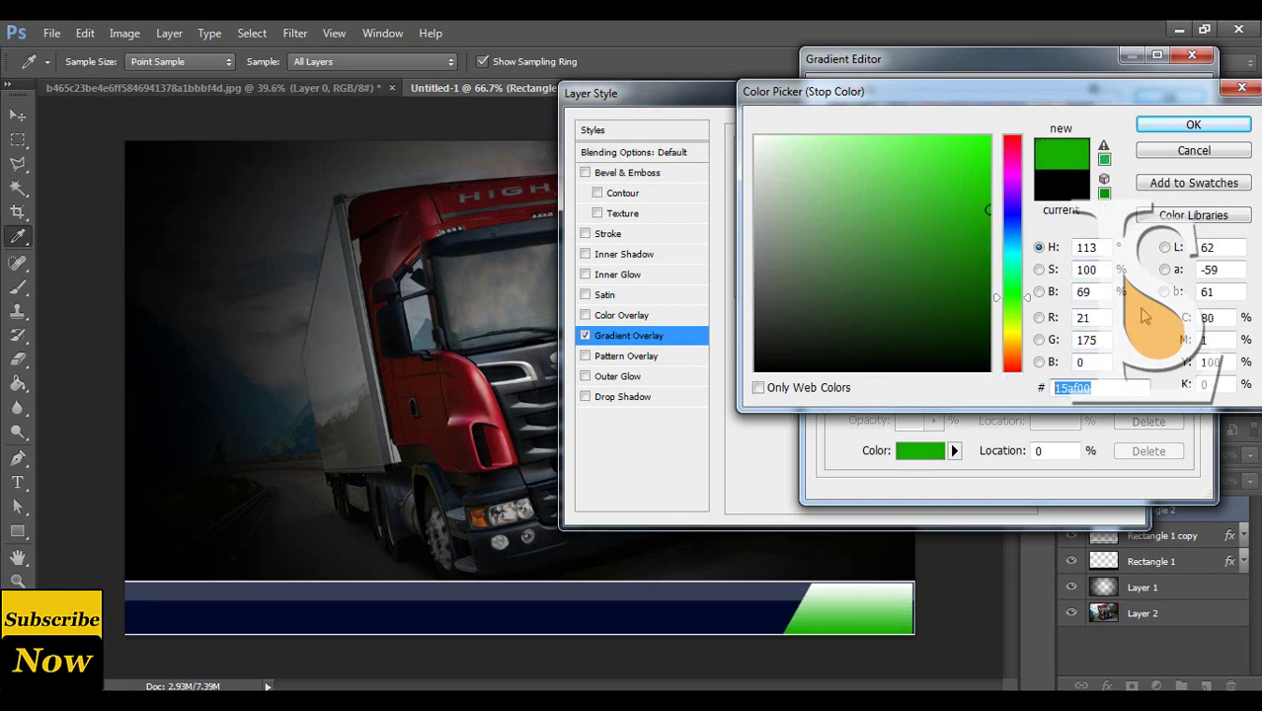
left_click(1193, 125)
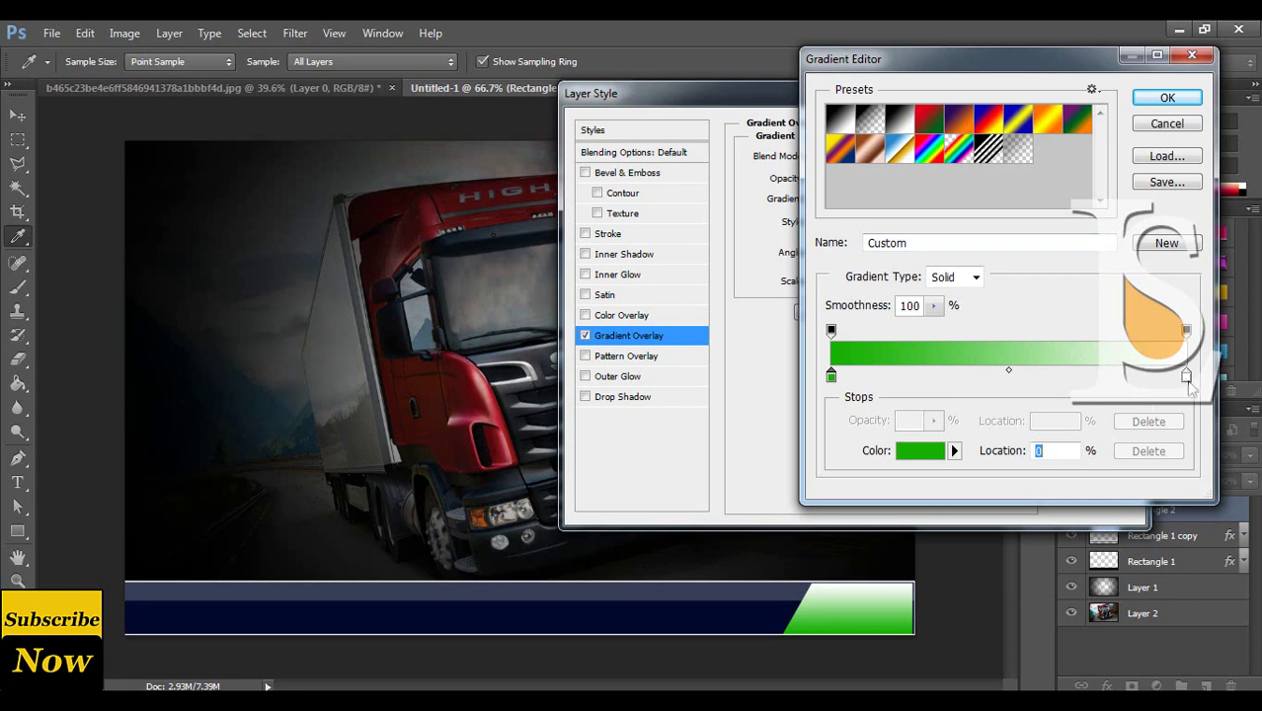
Set the gradient's right stop to a bright green based on 15af00.
left_click(1186, 377)
left_click(923, 450)
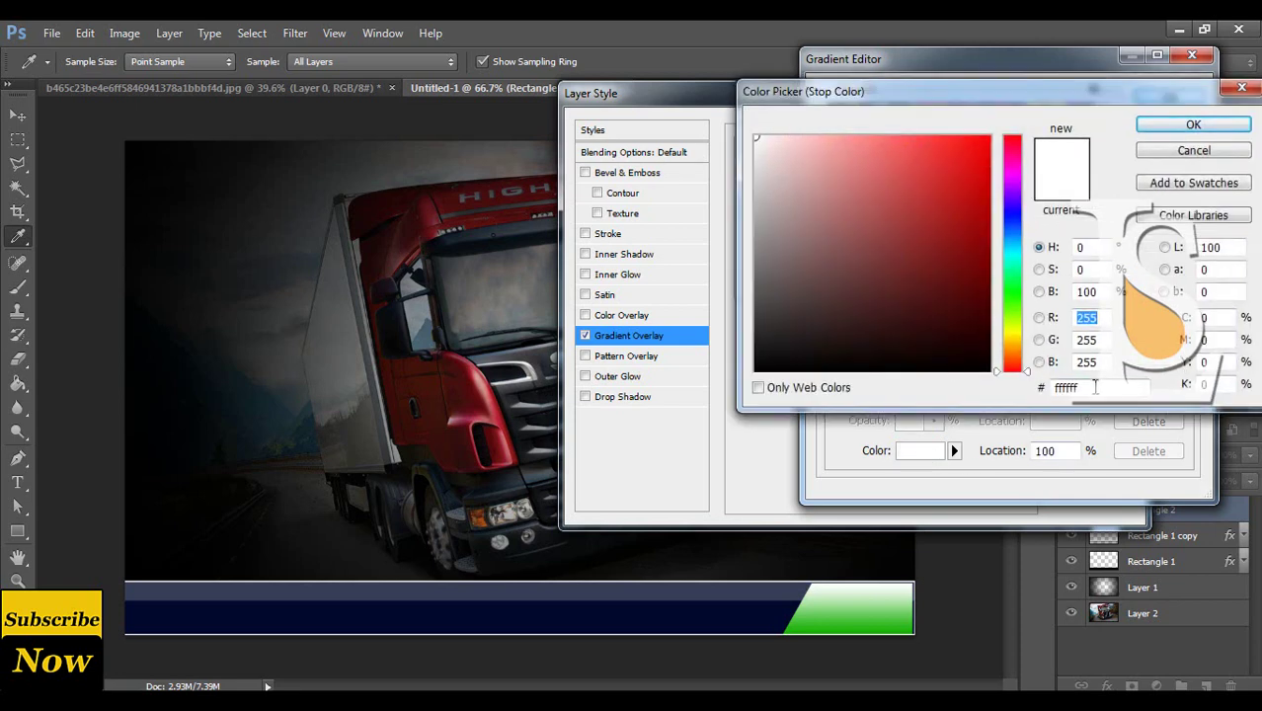
left_click(1094, 387)
type("15af00")
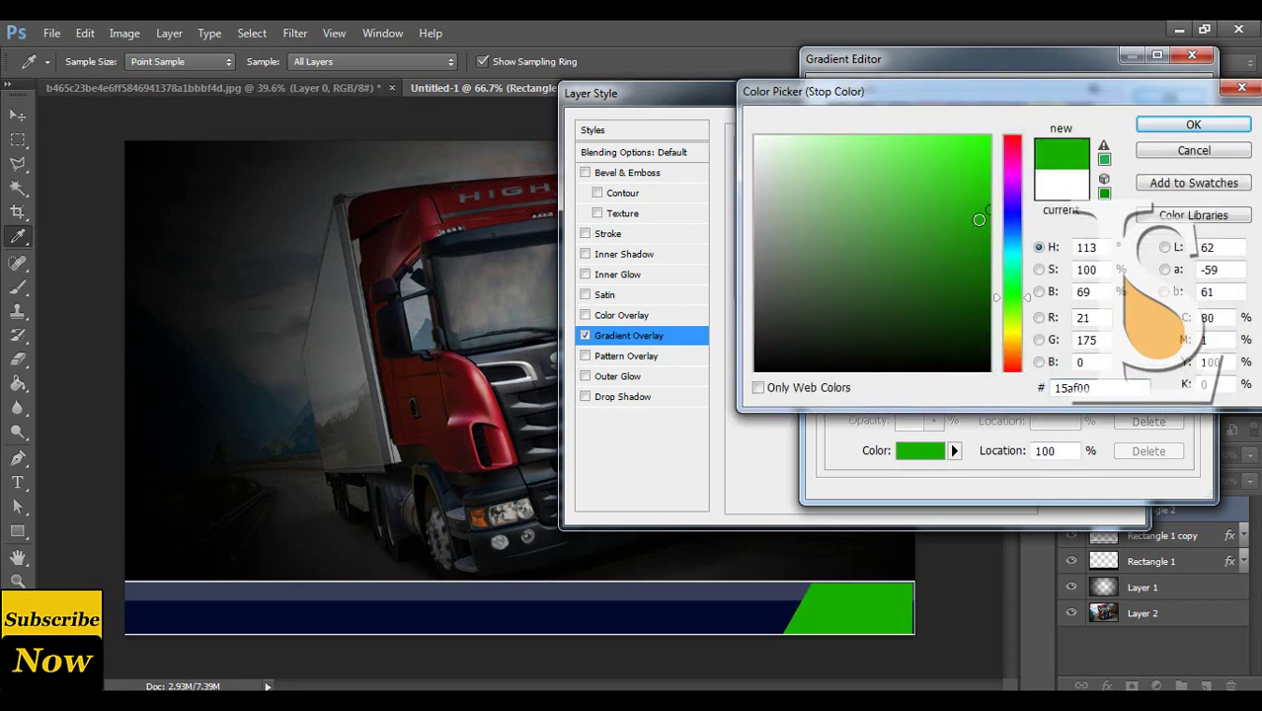
left_click_drag(978, 219, 989, 152)
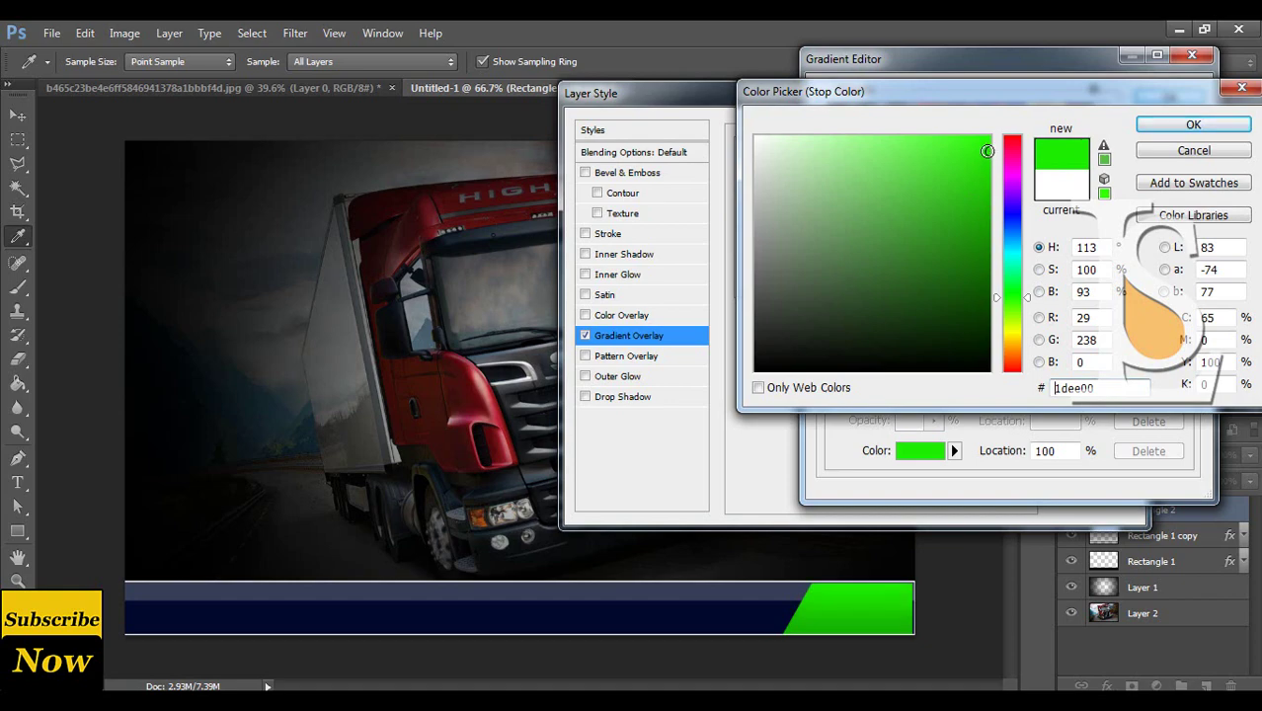
left_click(1189, 125)
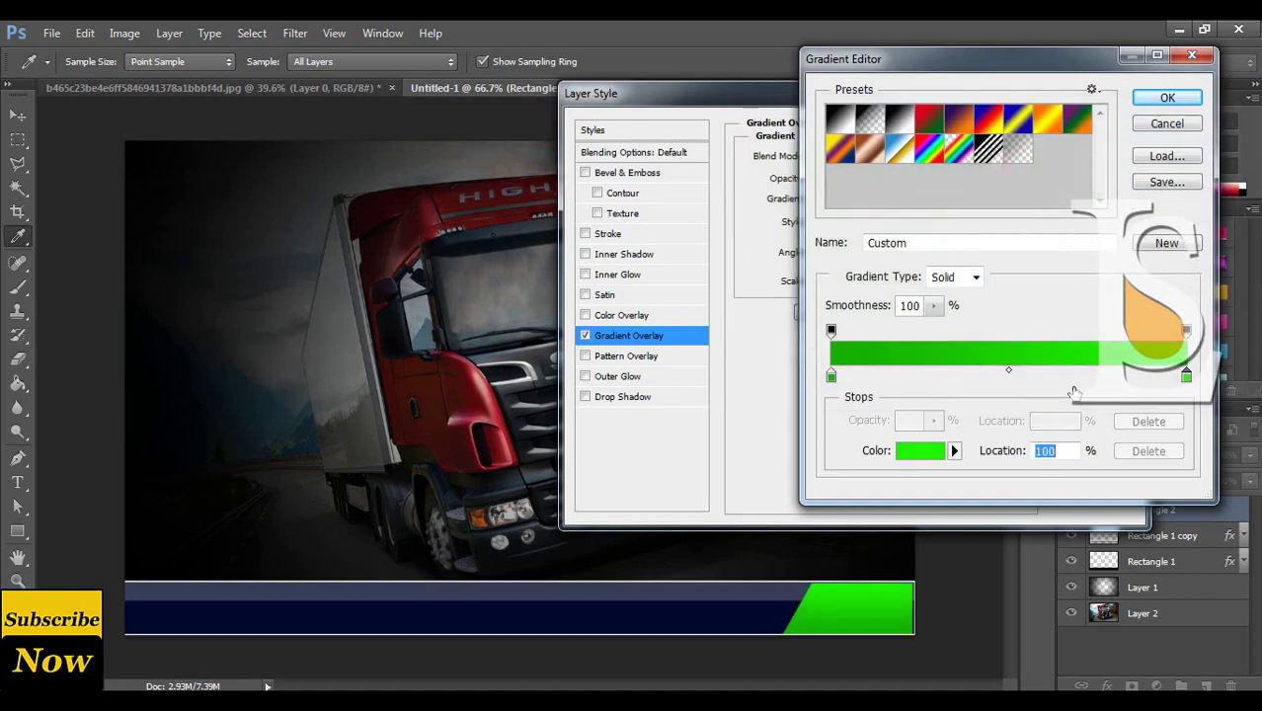
left_click(1167, 98)
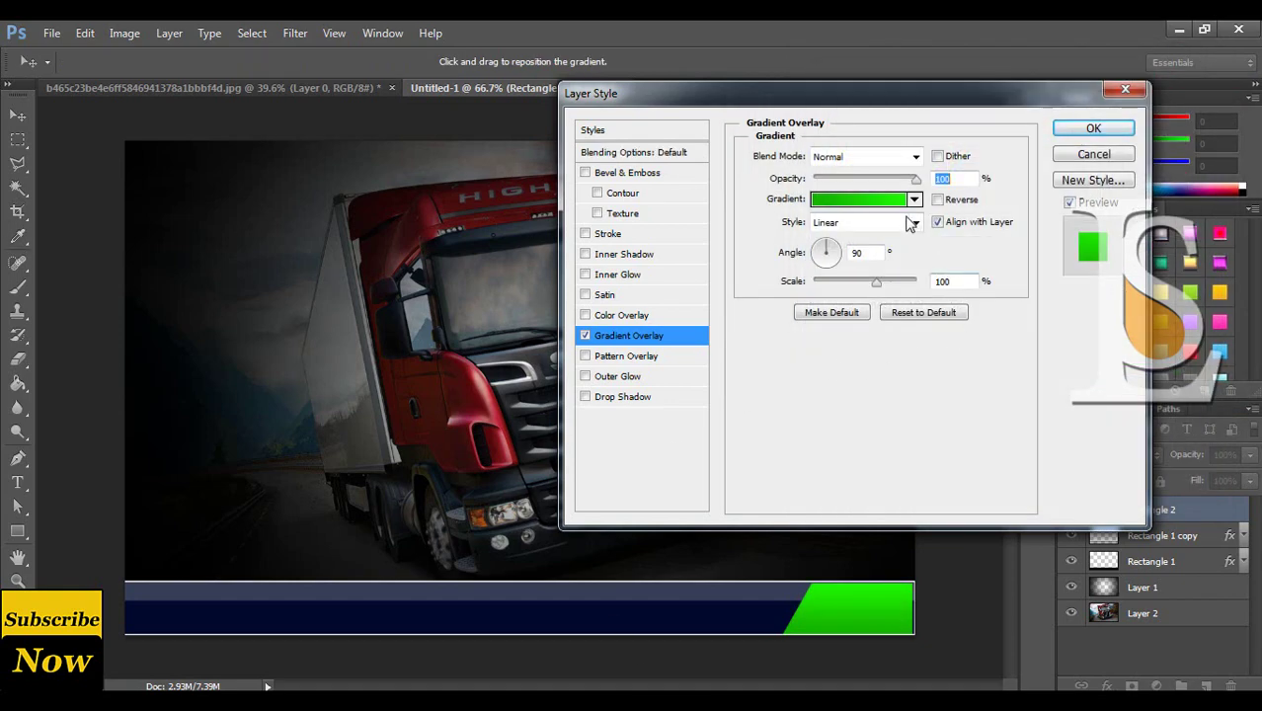
Make the green gradient reflected and reversed, and apply it to the tab.
left_click(910, 222)
left_click(936, 212)
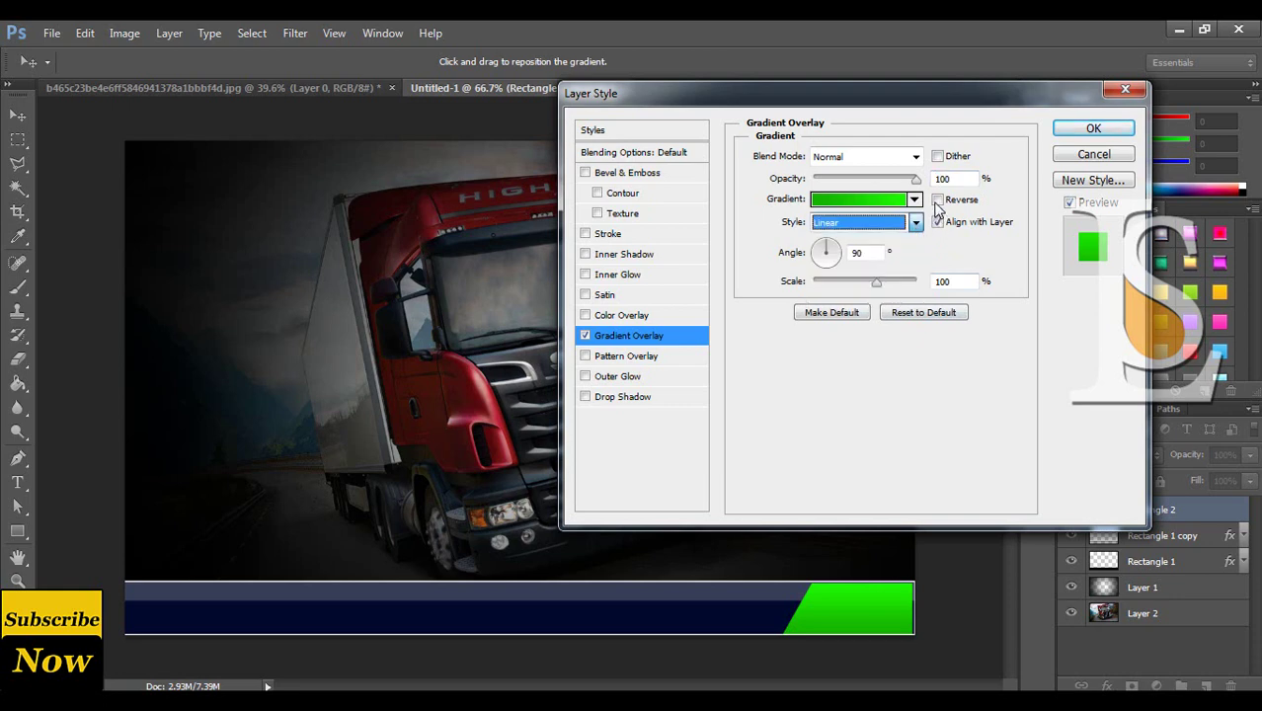
left_click(938, 200)
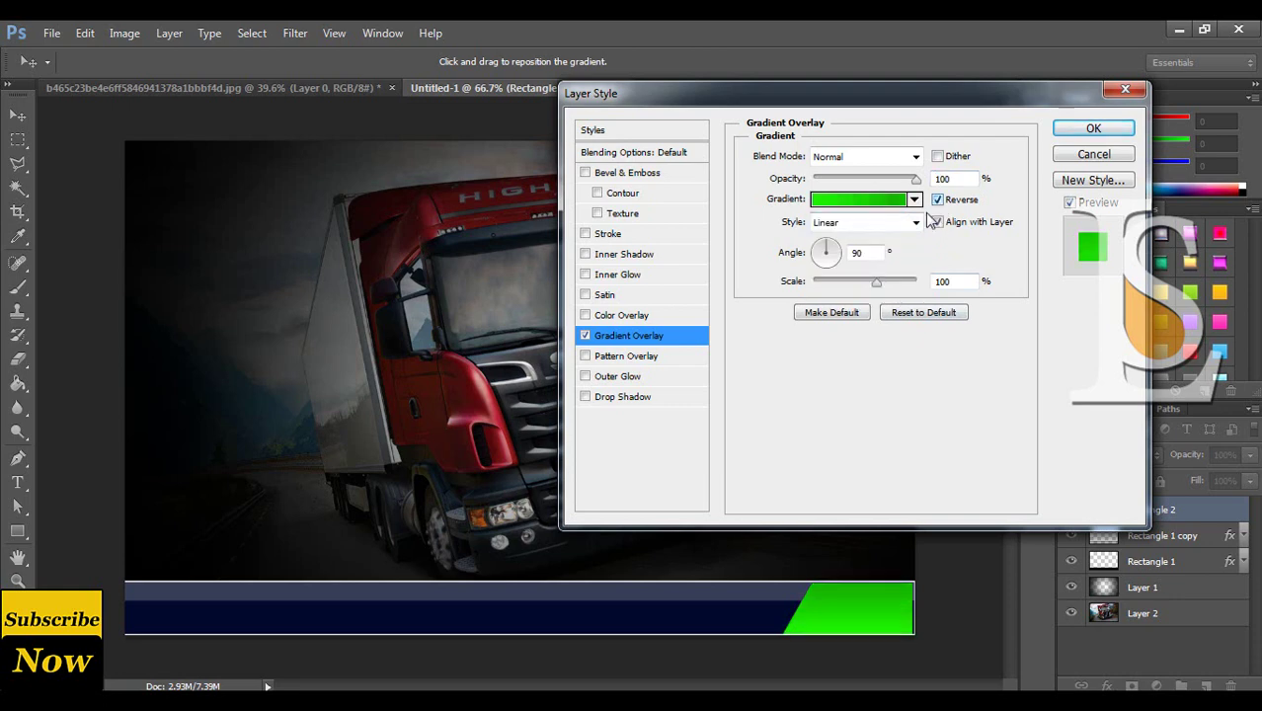
left_click(914, 223)
left_click(854, 255)
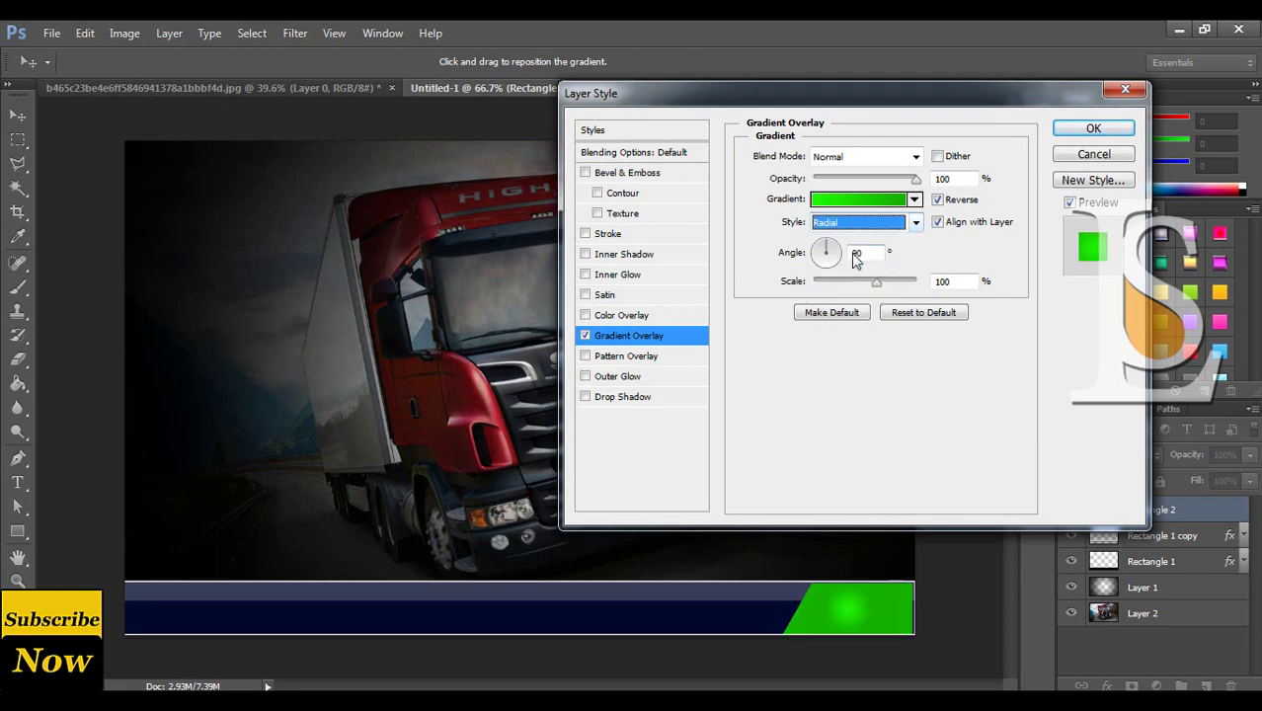
left_click(914, 223)
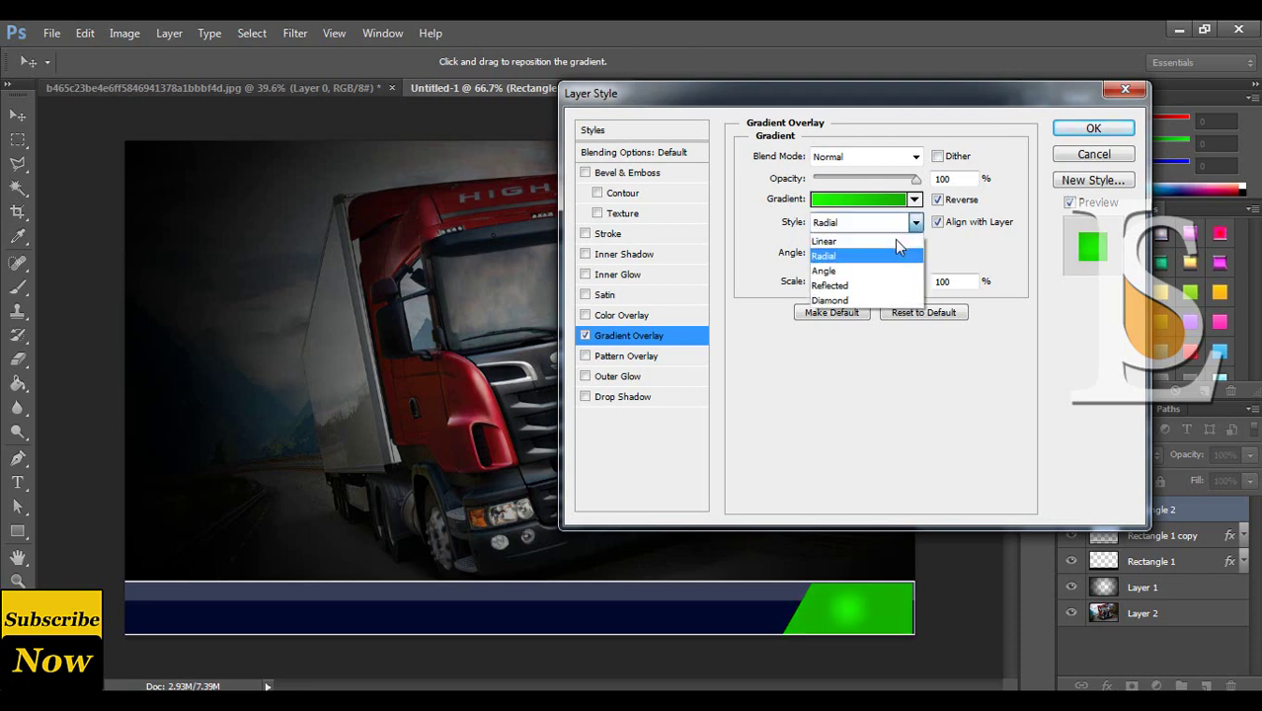
left_click(850, 286)
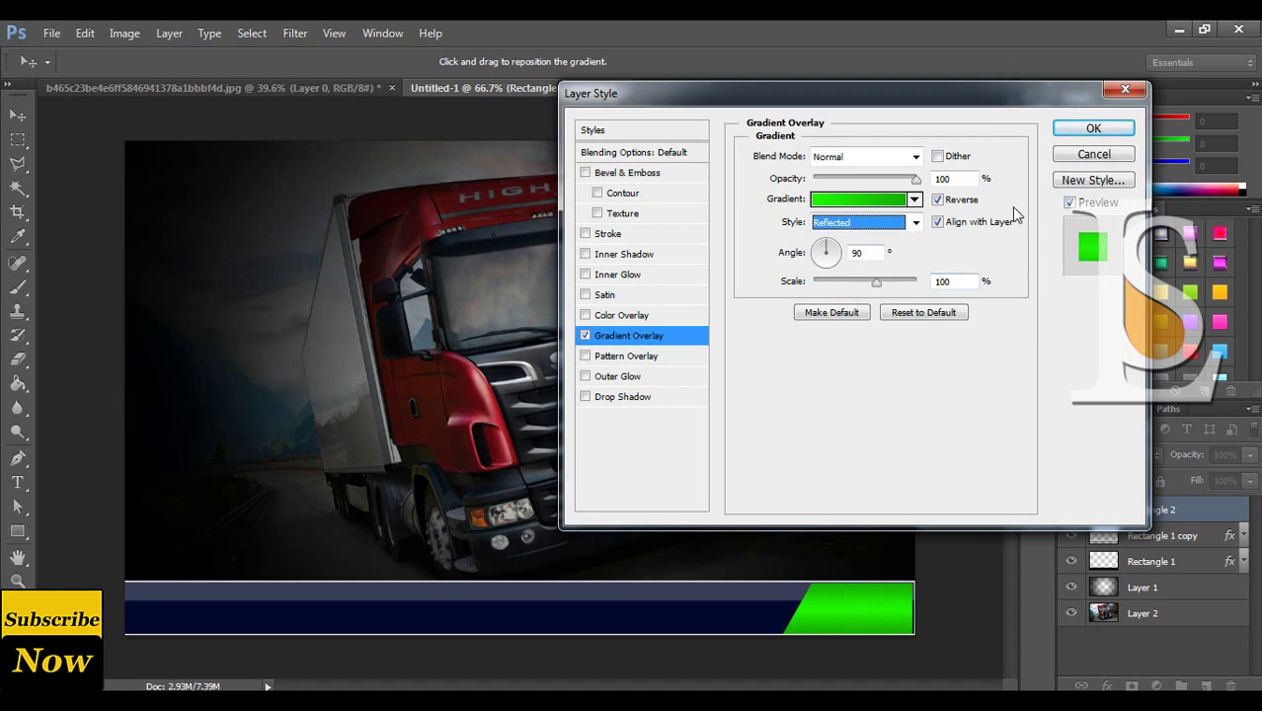
left_click(1093, 132)
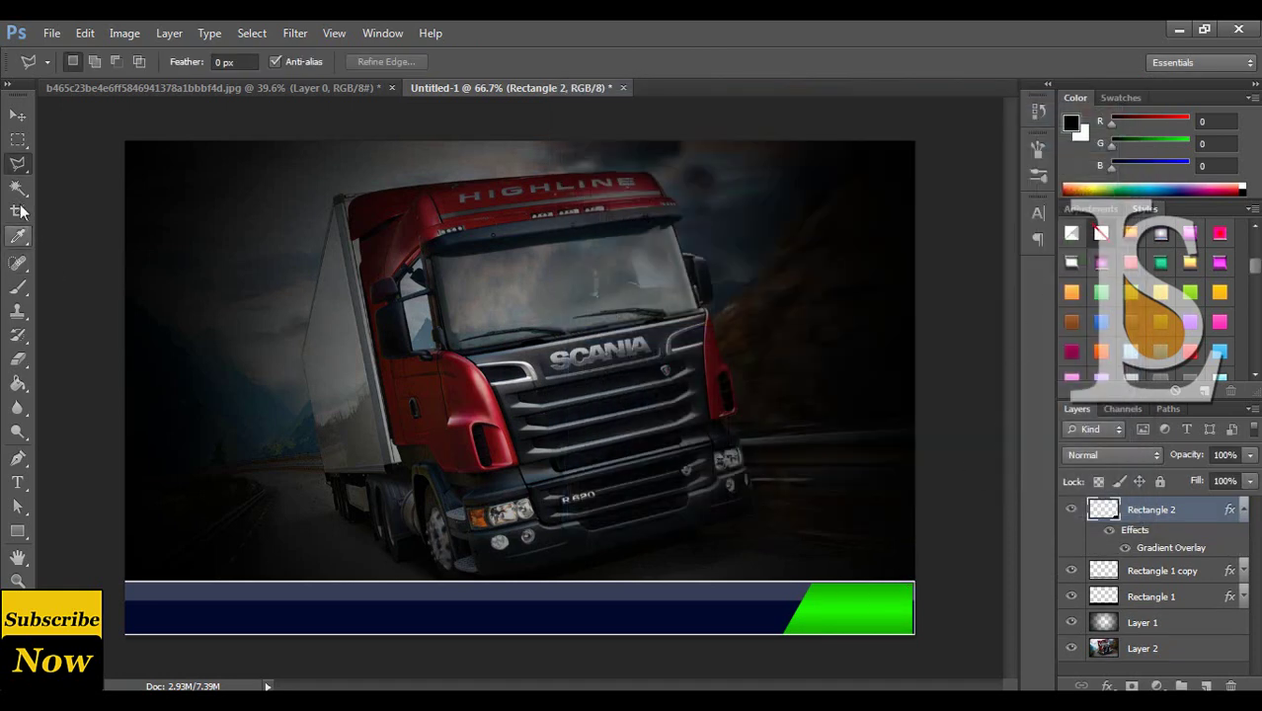
Add a bold italic Roboto 'Start' text layer and move it onto the green block.
left_click(16, 116)
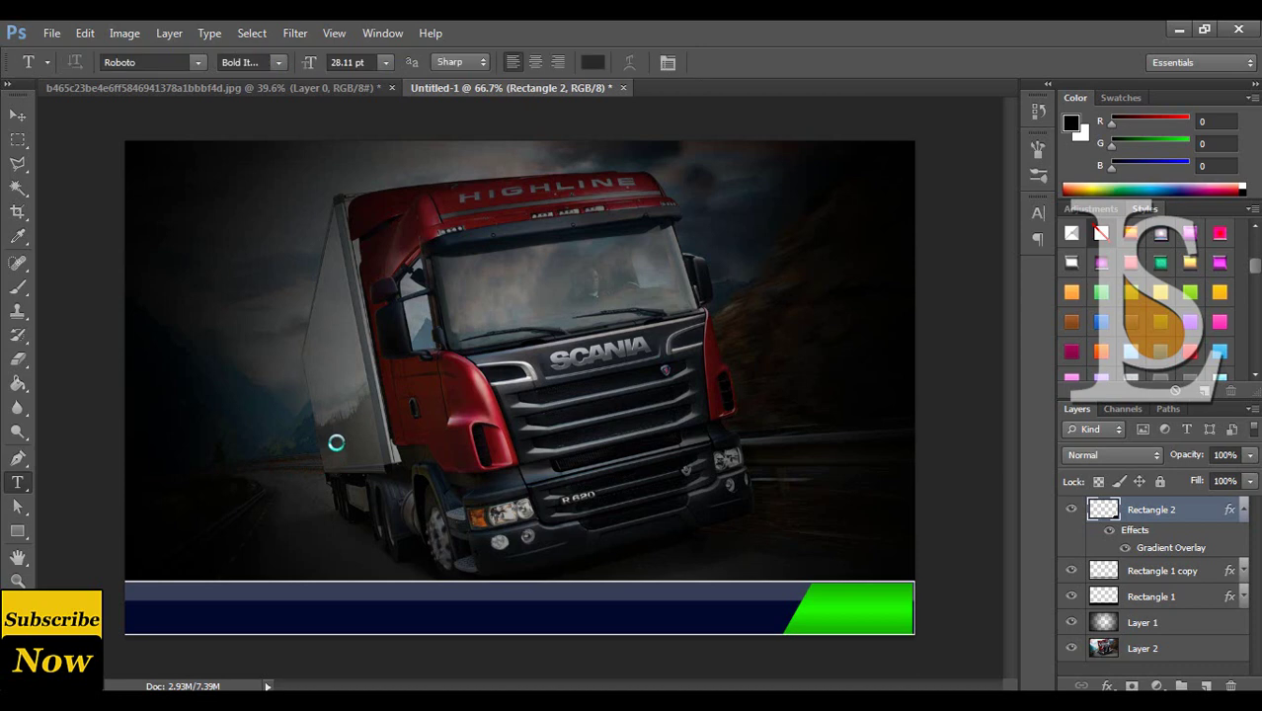
left_click(337, 443)
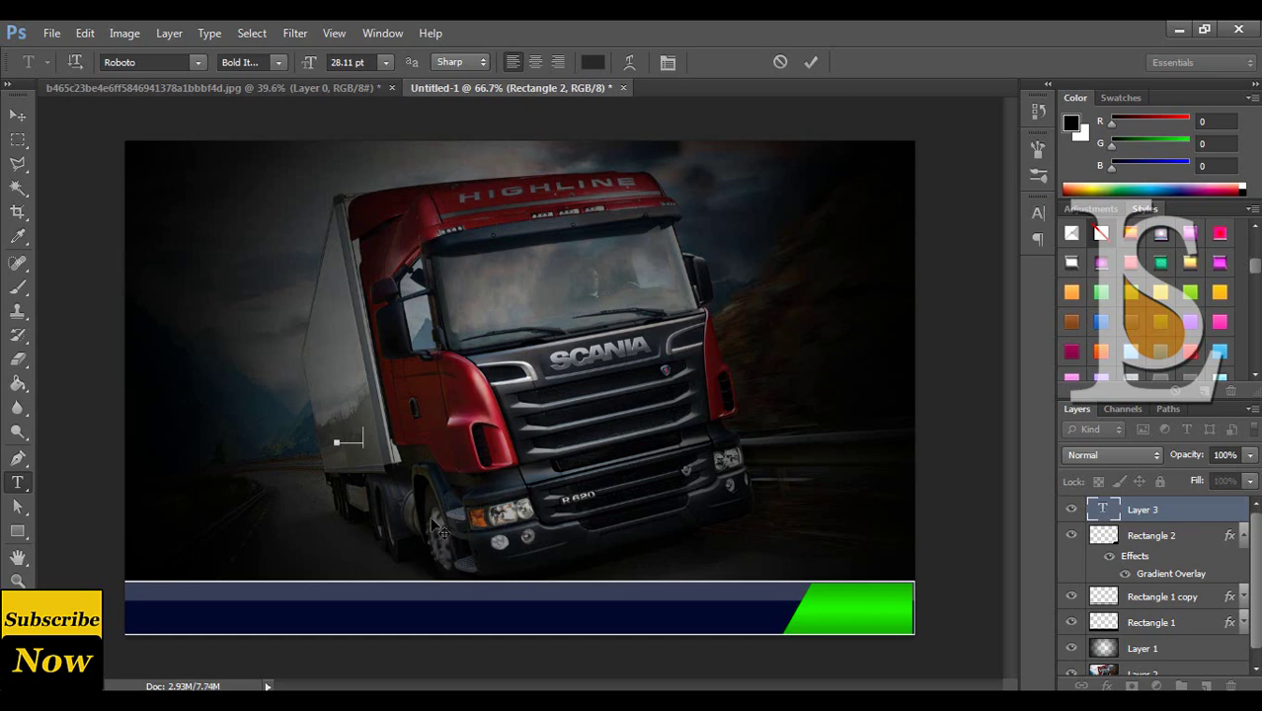
left_click(14, 119)
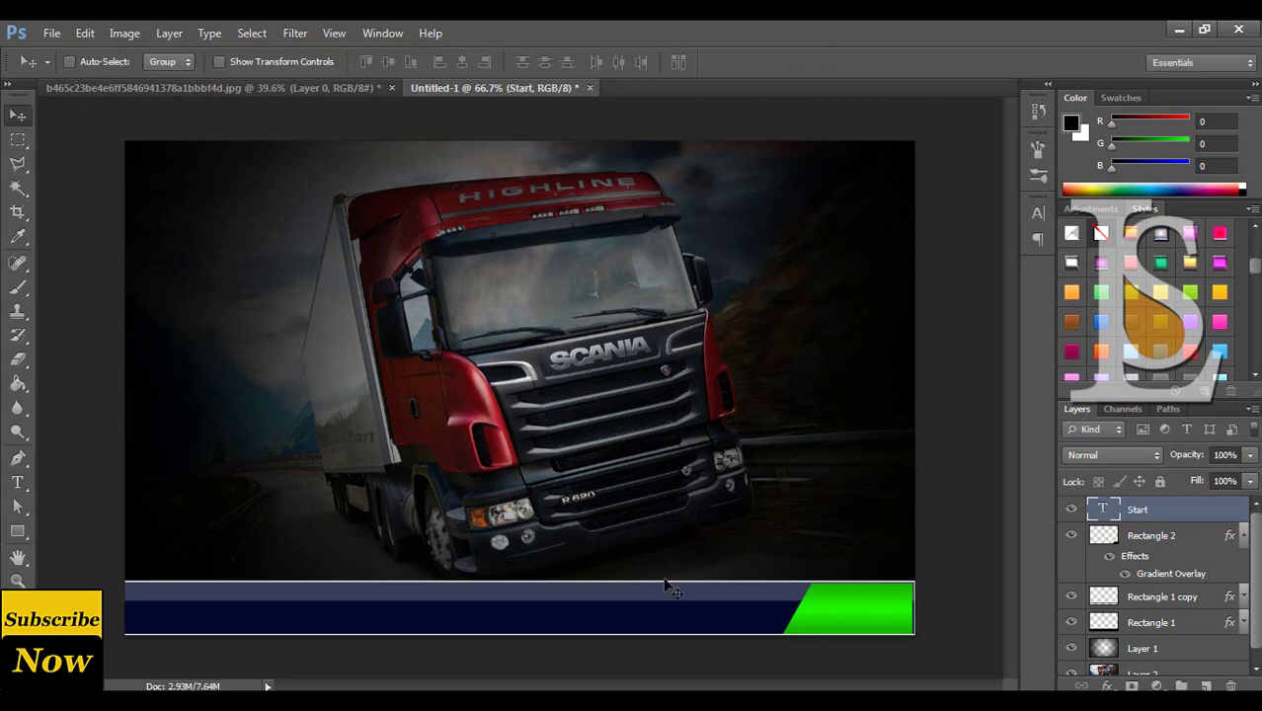
left_click_drag(439, 482, 941, 647)
key("shift+Down")
left_click(1241, 536)
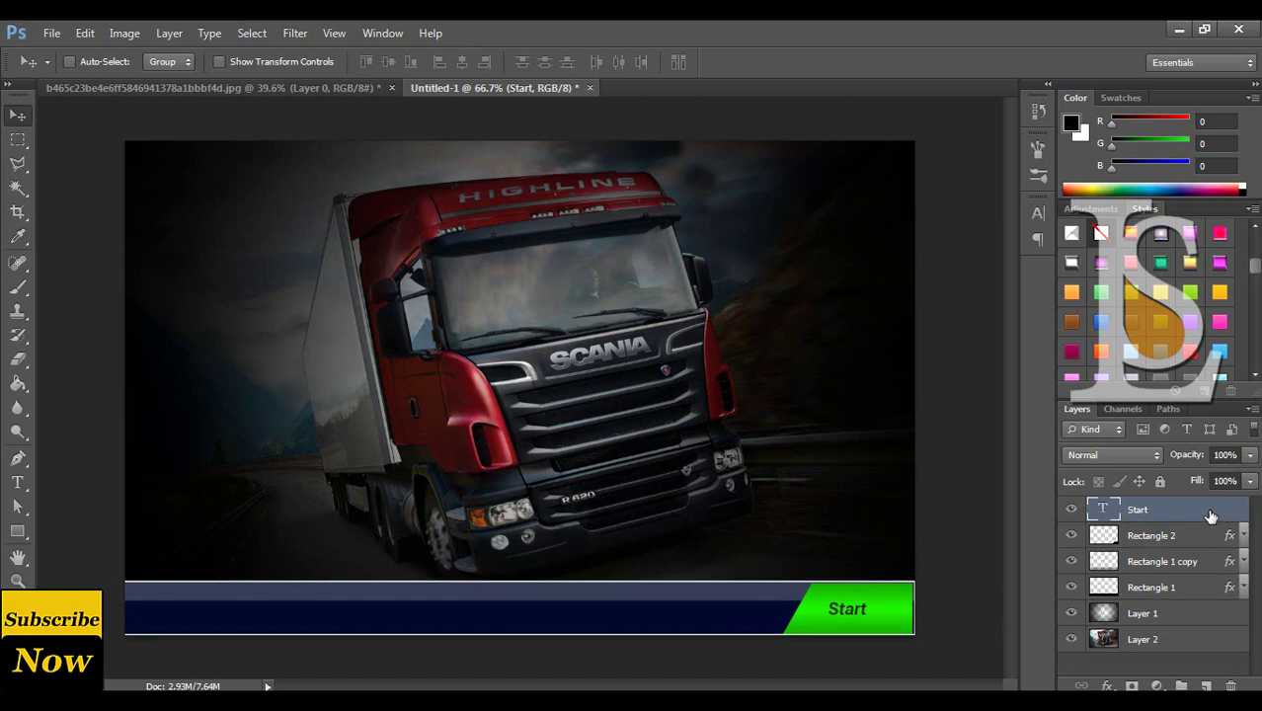
Give the Start text a white Color Overlay.
double_click(1210, 515)
left_click(621, 315)
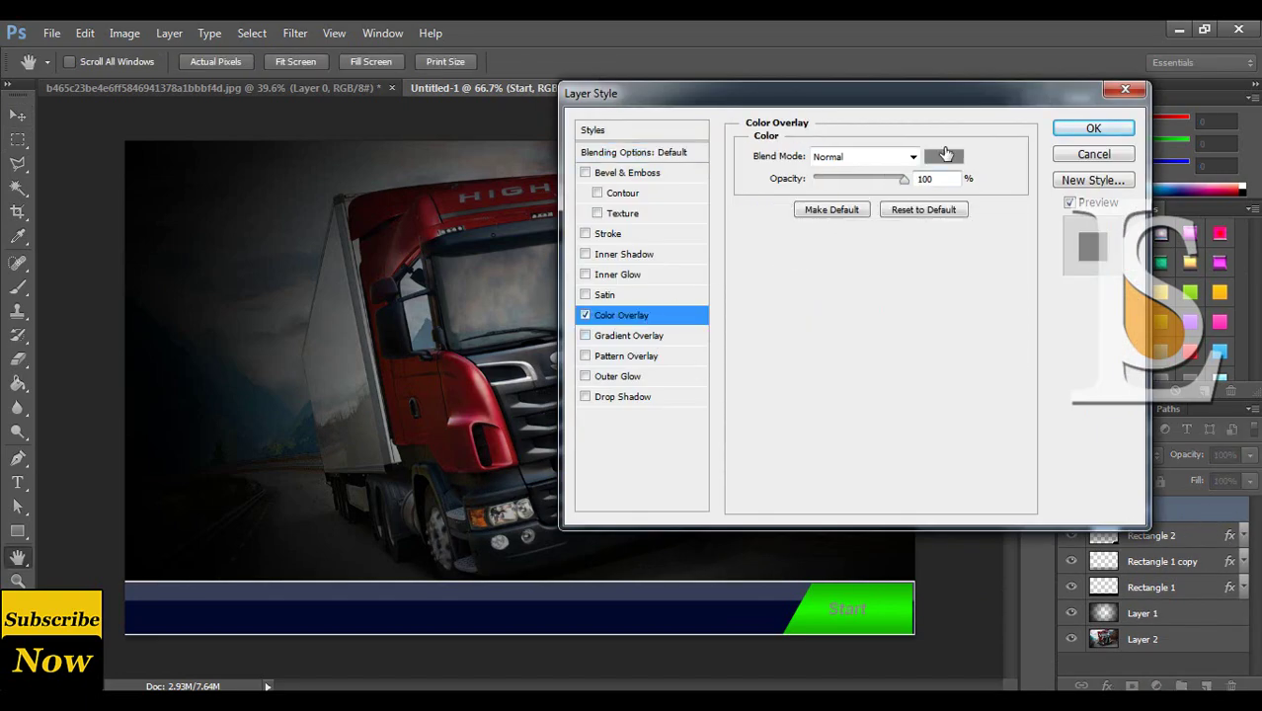
left_click(946, 158)
left_click_drag(790, 177, 703, 103)
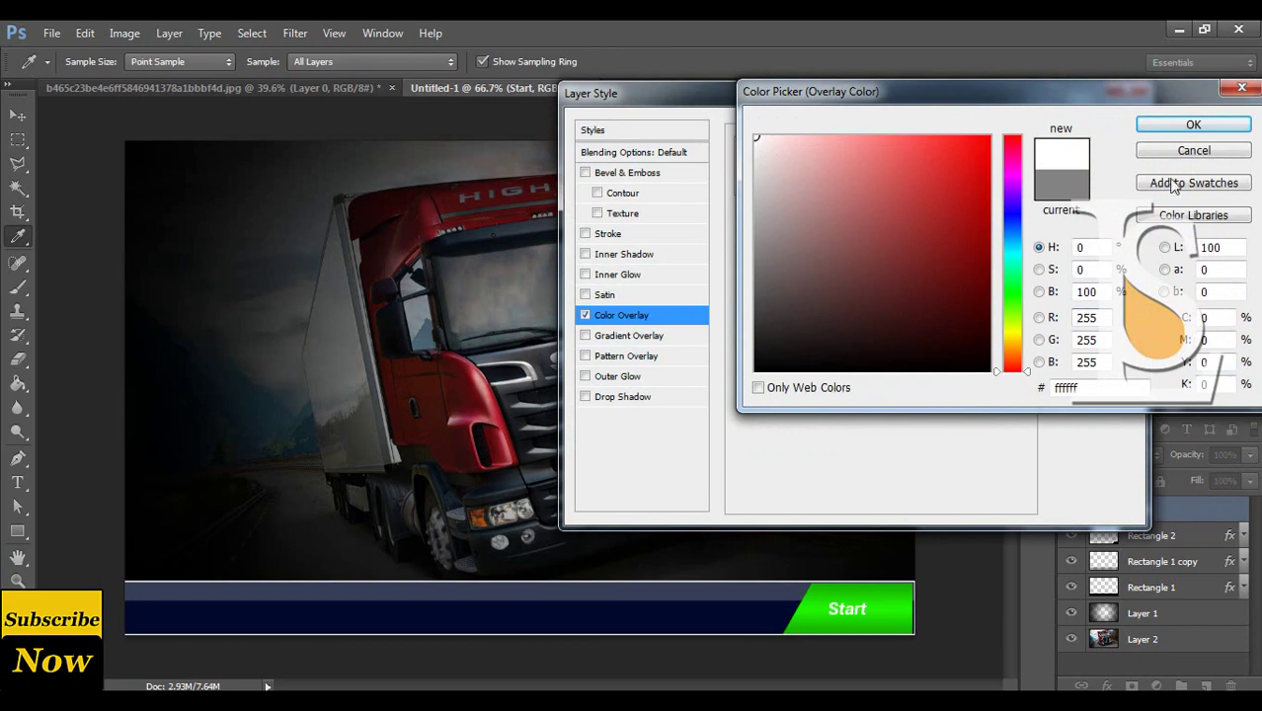
left_click(1193, 124)
left_click(1092, 130)
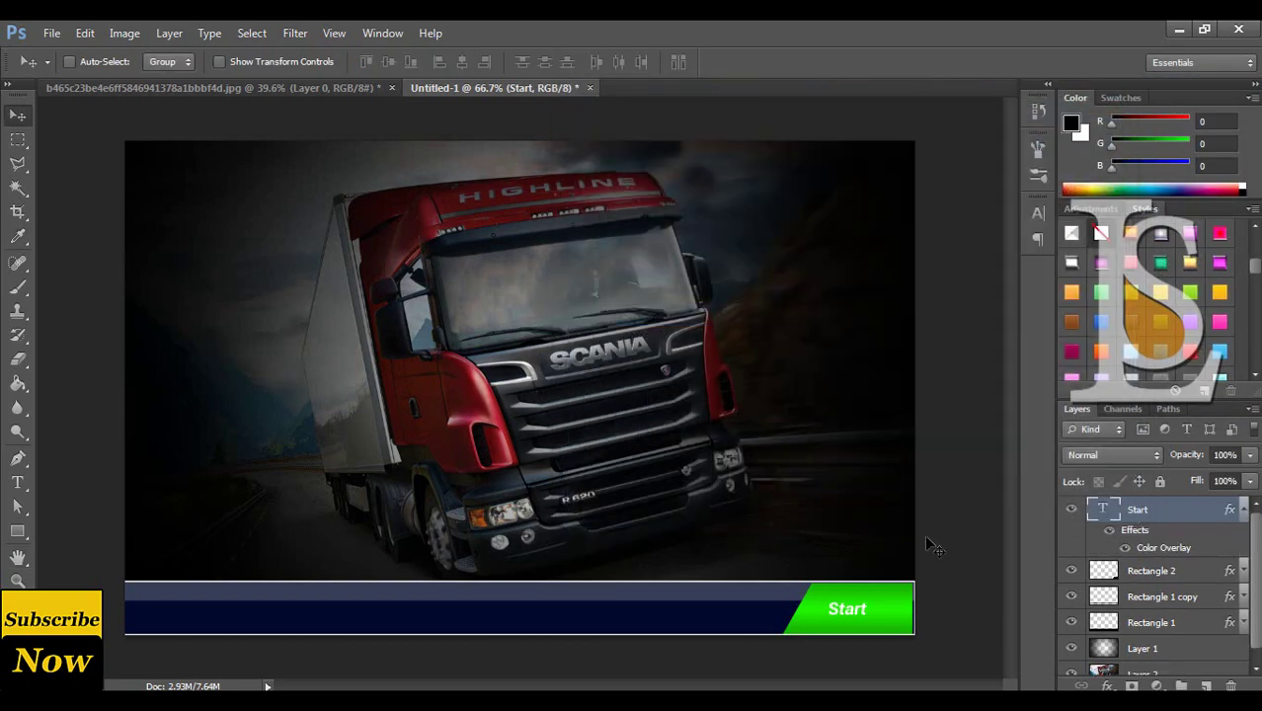
Set the Start text to 60 pt and centre it on the green block.
left_click(17, 478)
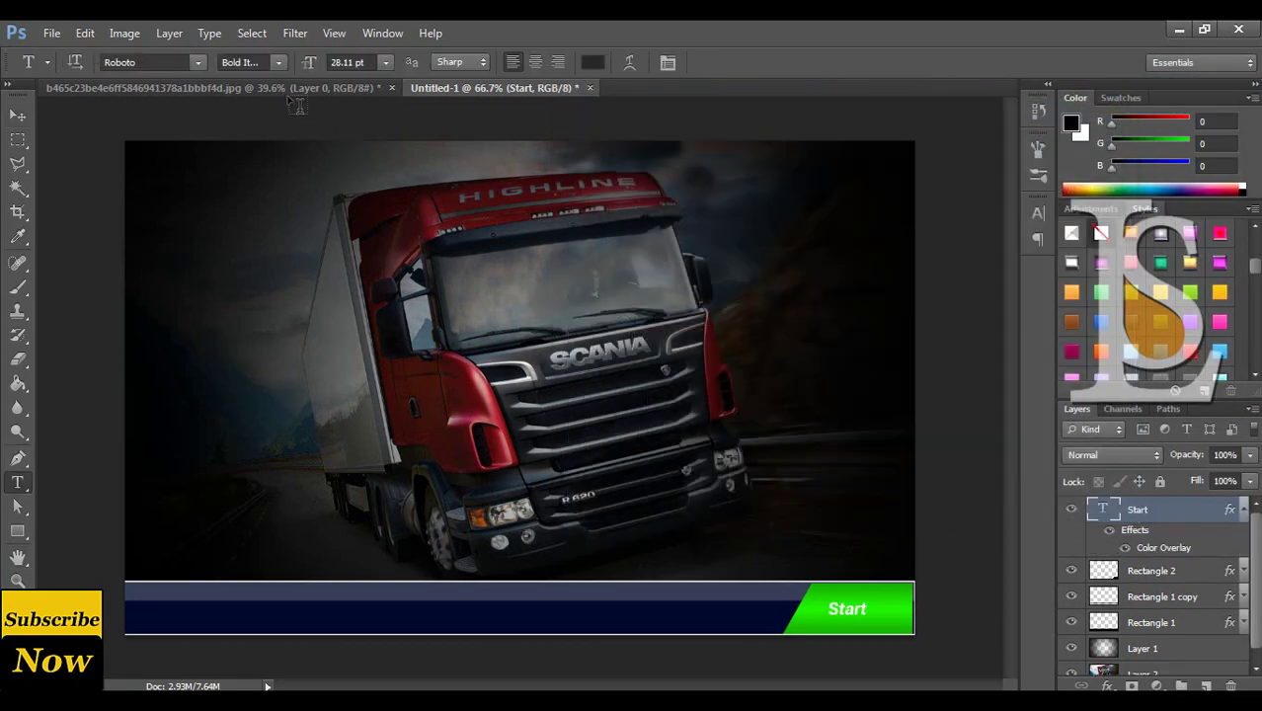
left_click(386, 62)
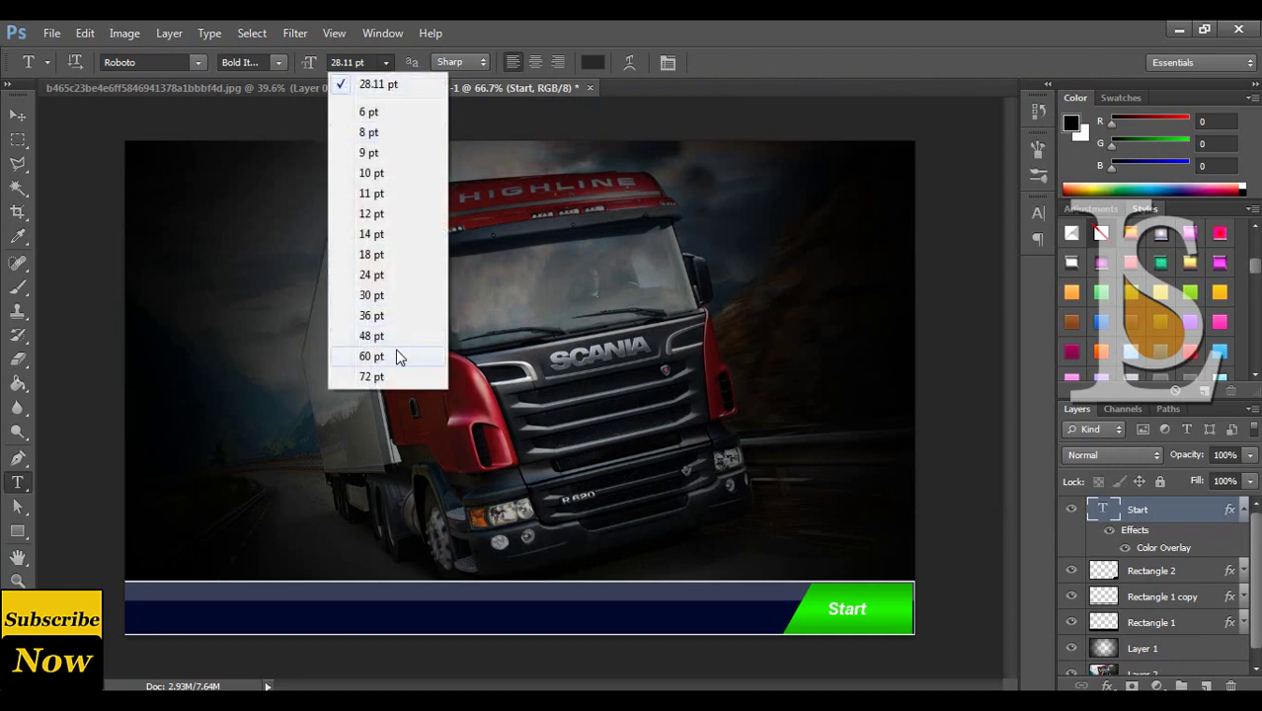
left_click(372, 355)
left_click(18, 116)
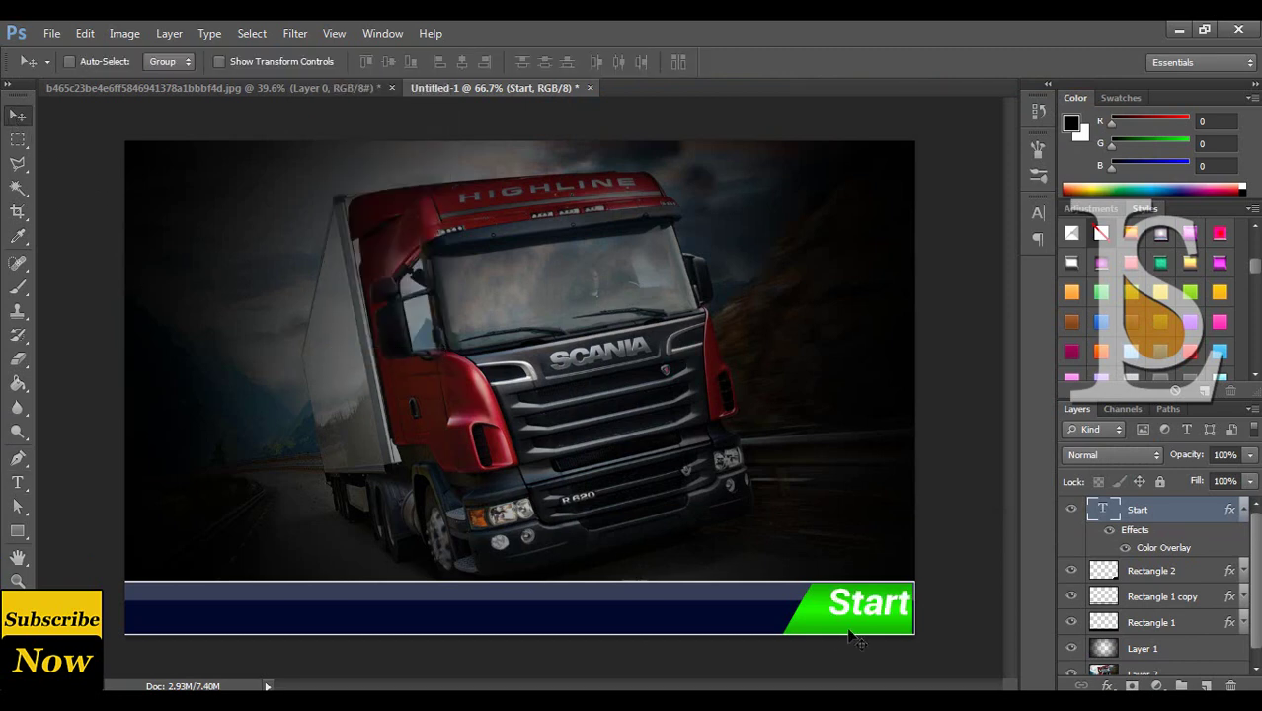
left_click_drag(919, 632, 906, 639)
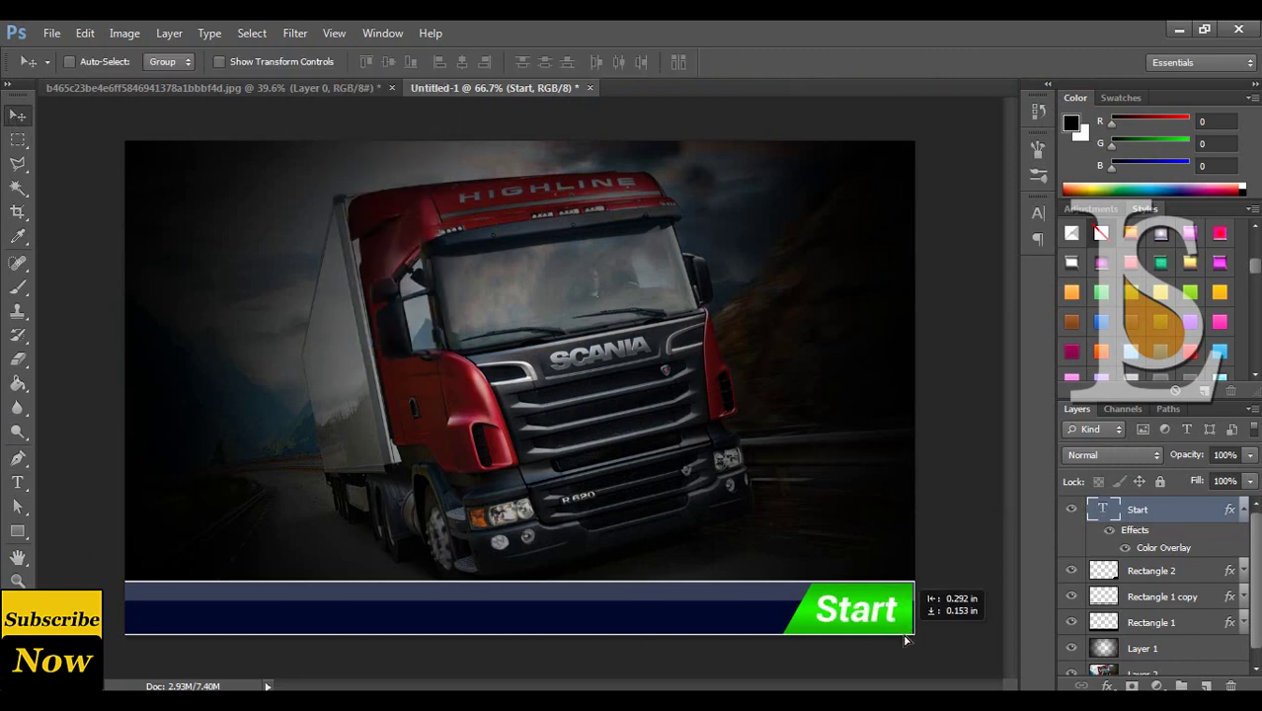
left_click(1244, 511)
left_click(1189, 538, "shift")
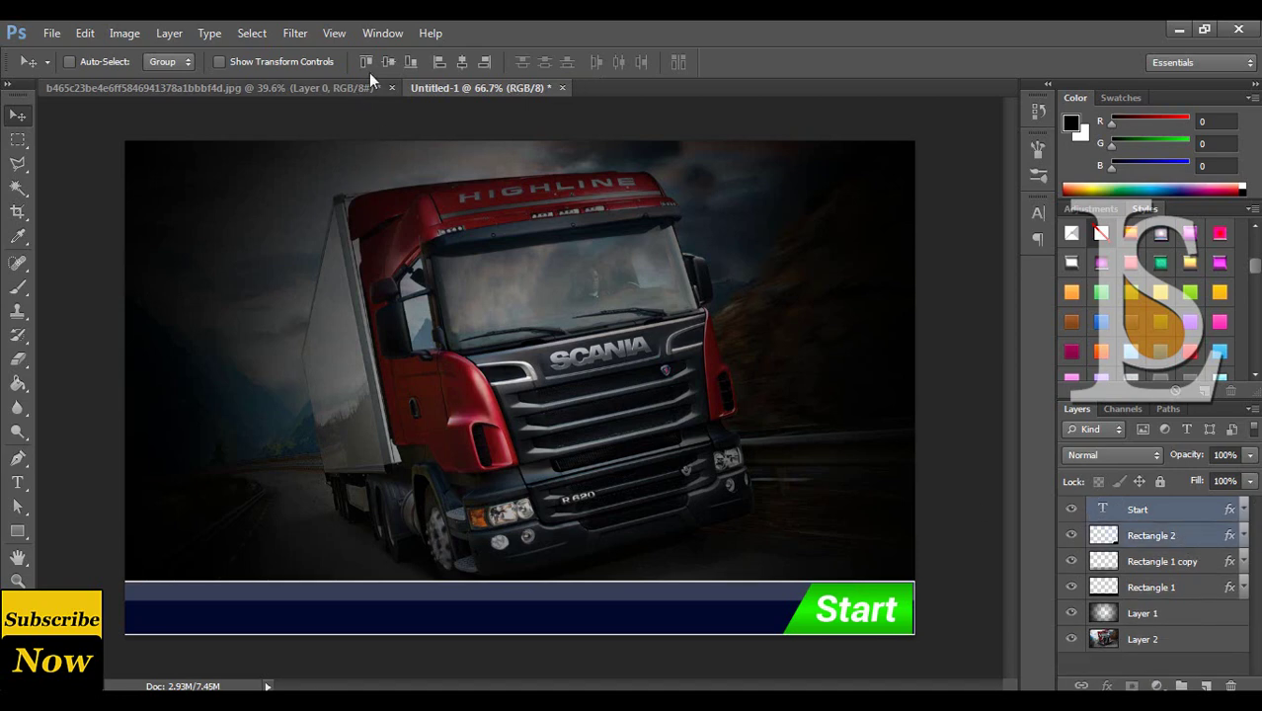
left_click(461, 62)
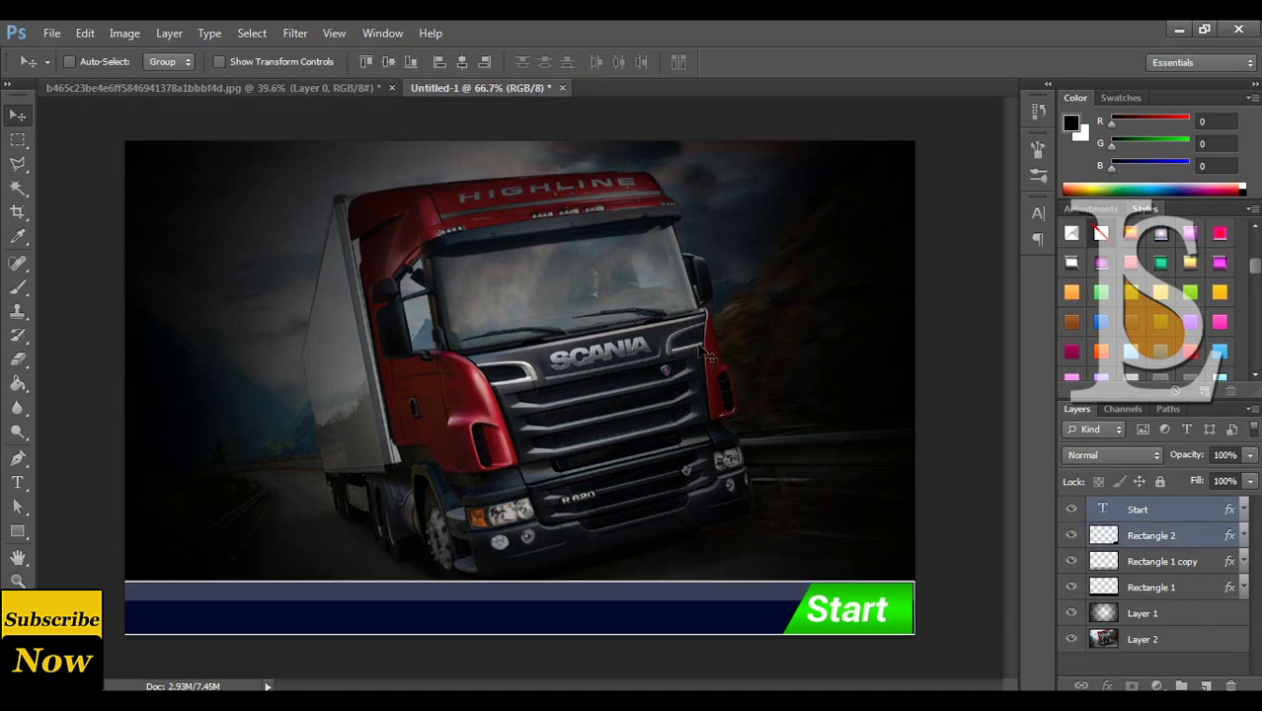
Change Start to Regular weight and re-centre it horizontally and vertically on the block.
left_click(1165, 509)
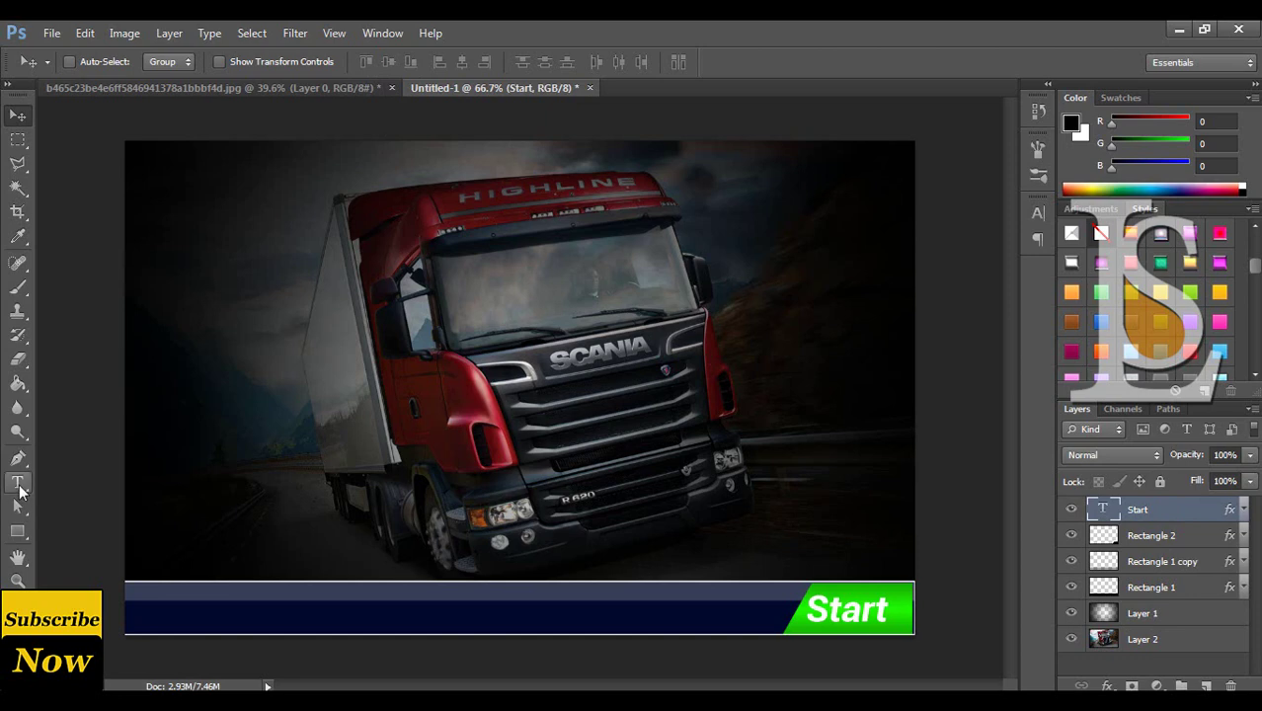
left_click(18, 482)
left_click(275, 61)
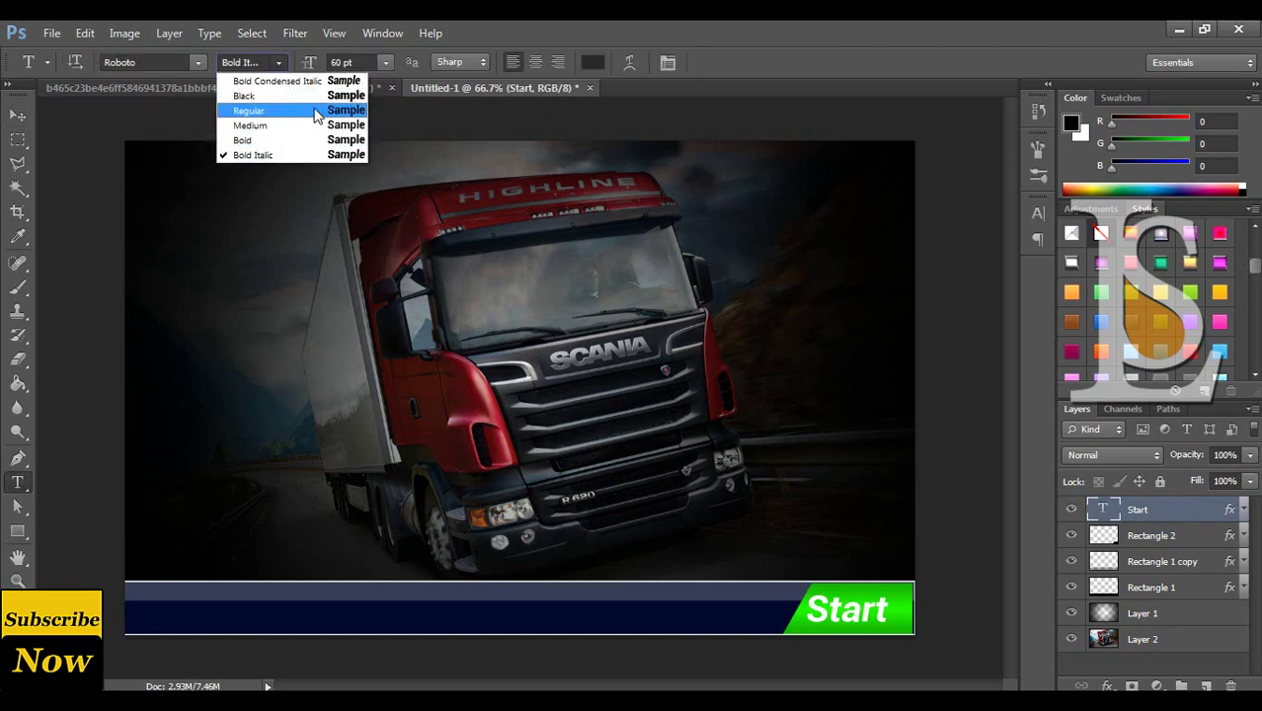
left_click(331, 111)
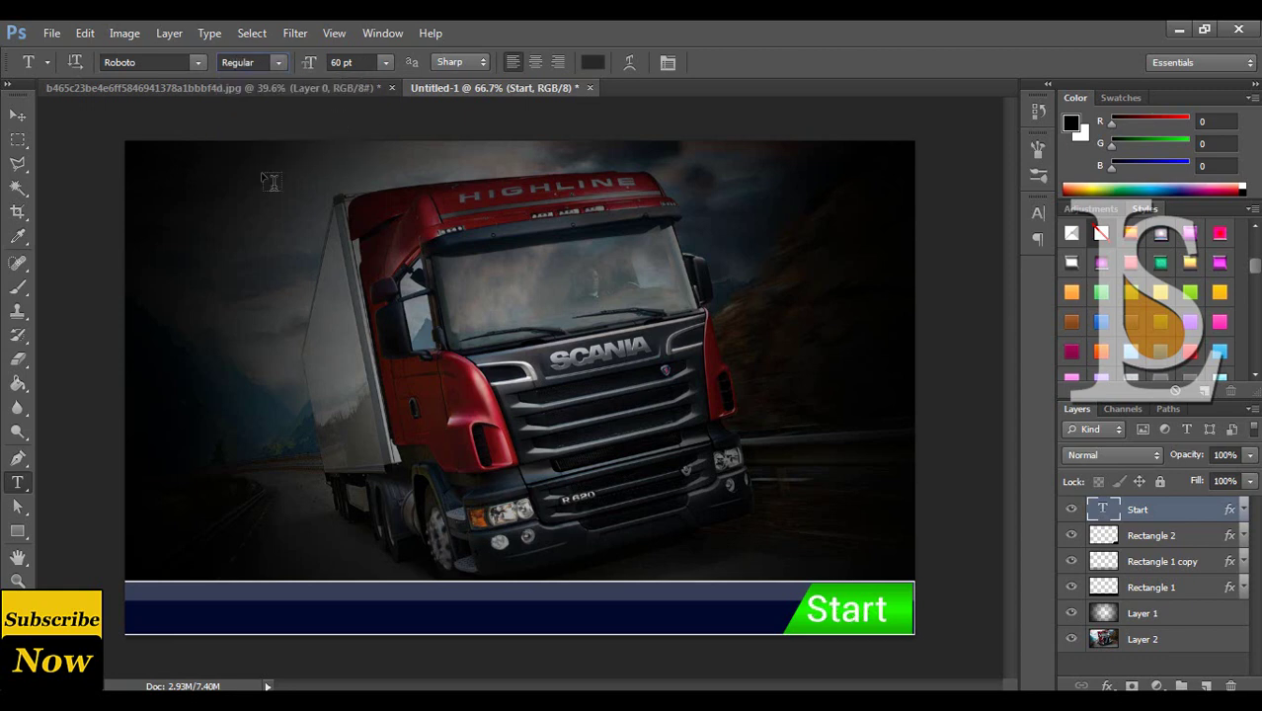
left_click(17, 115)
left_click(1170, 538, "shift")
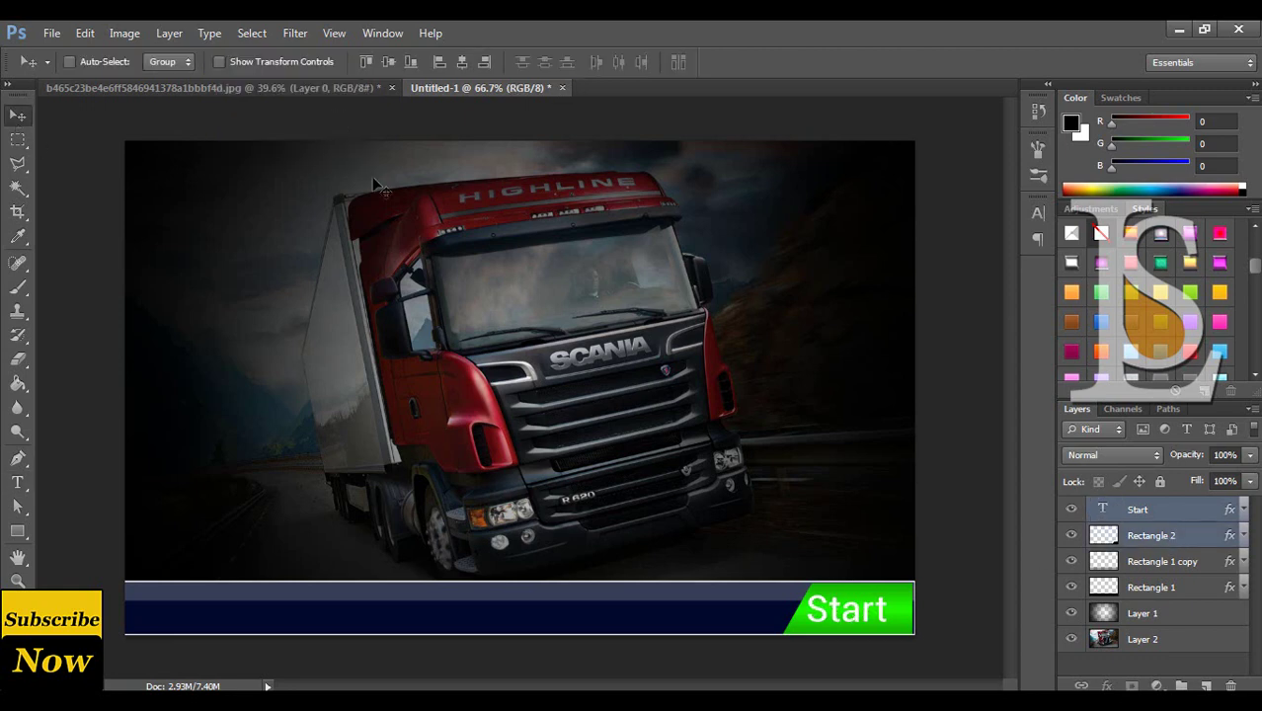
left_click(386, 68)
left_click(463, 64)
Group the Start text and green block, and name the group 'start'.
key("ctrl+g")
double_click(1141, 508)
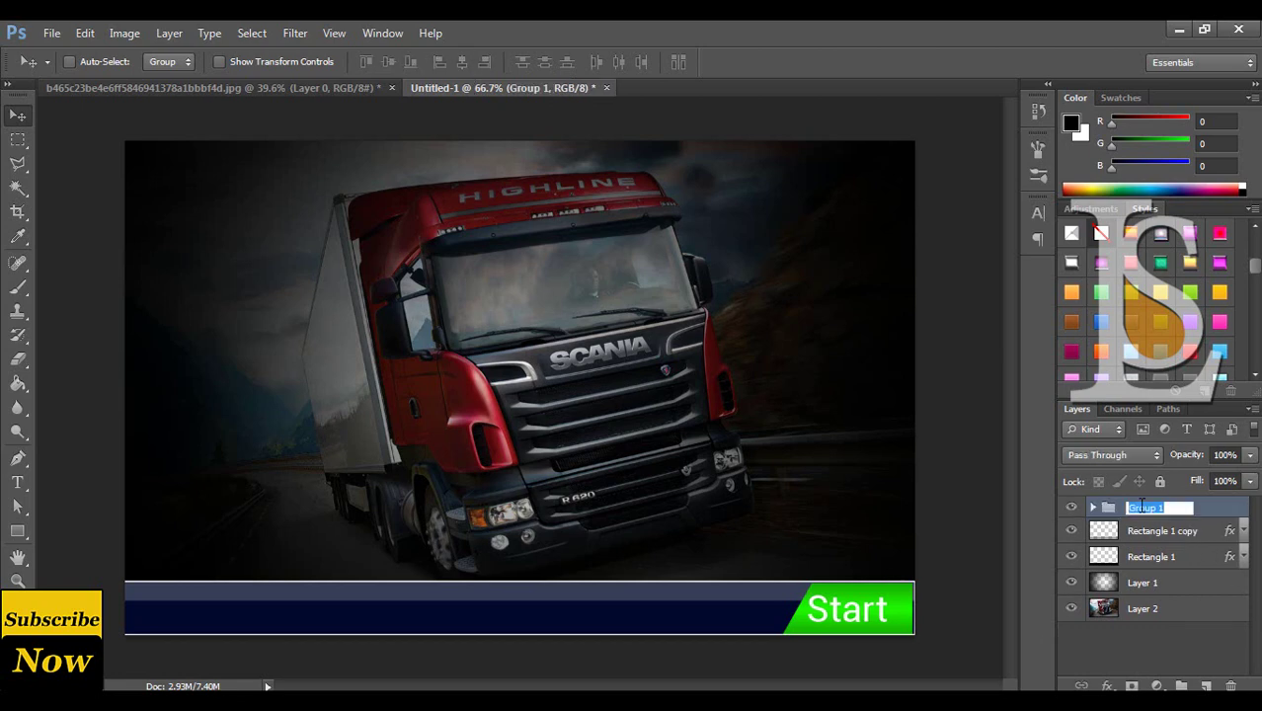
type("start")
key("Return")
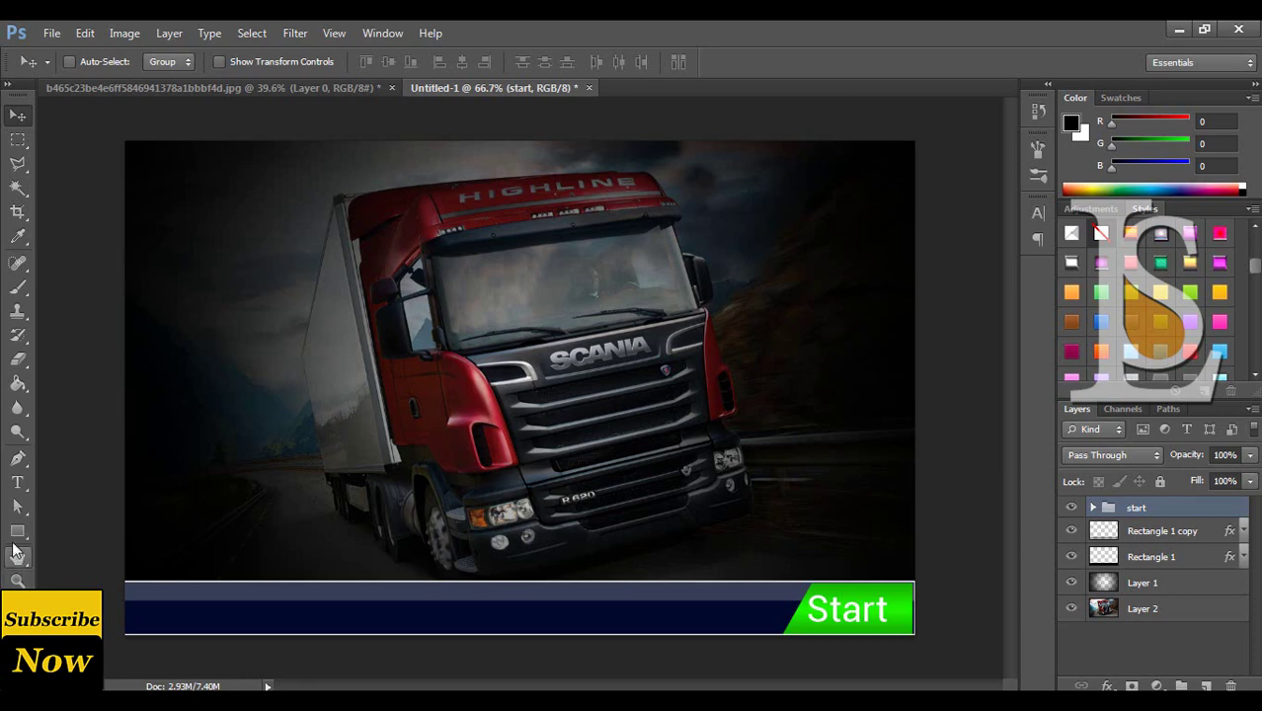
left_click_drag(17, 531, 66, 546)
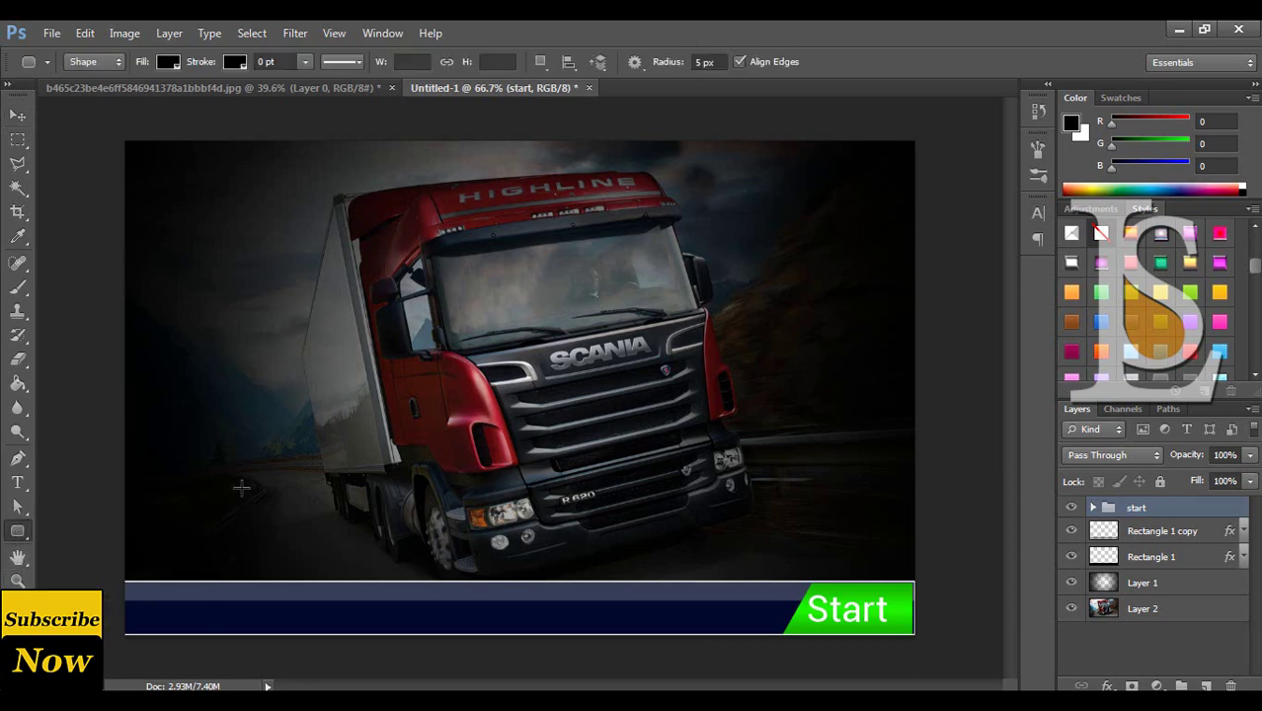
Draw a rounded rectangle above the bottom bar, rasterize it, and enable Gradient Overlay.
left_click_drag(240, 486, 396, 528)
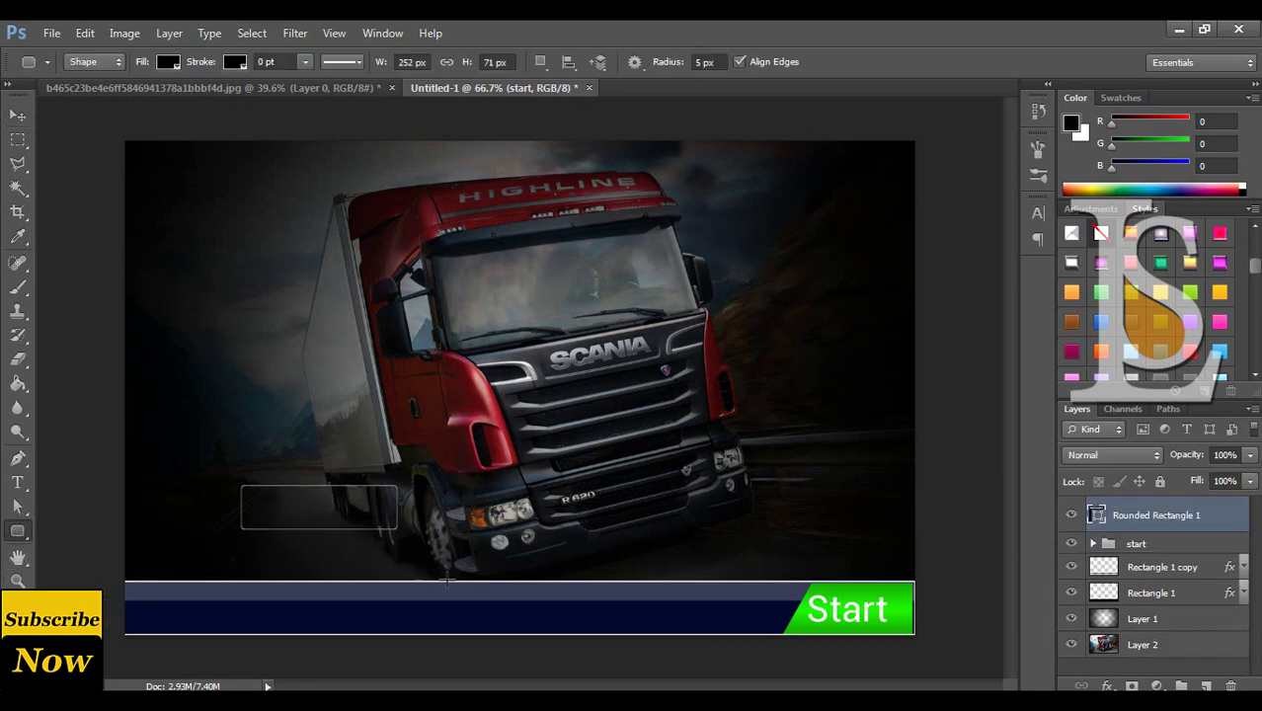
right_click(1209, 515)
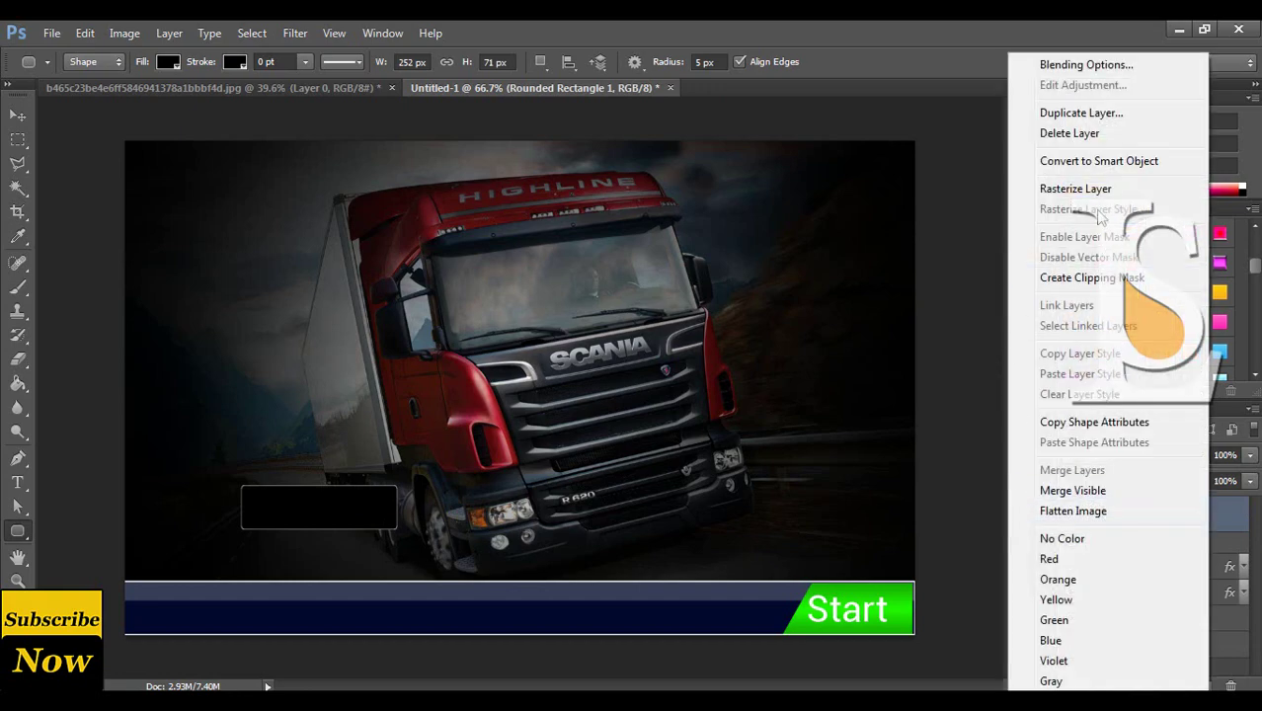
left_click(1096, 188)
double_click(1239, 516)
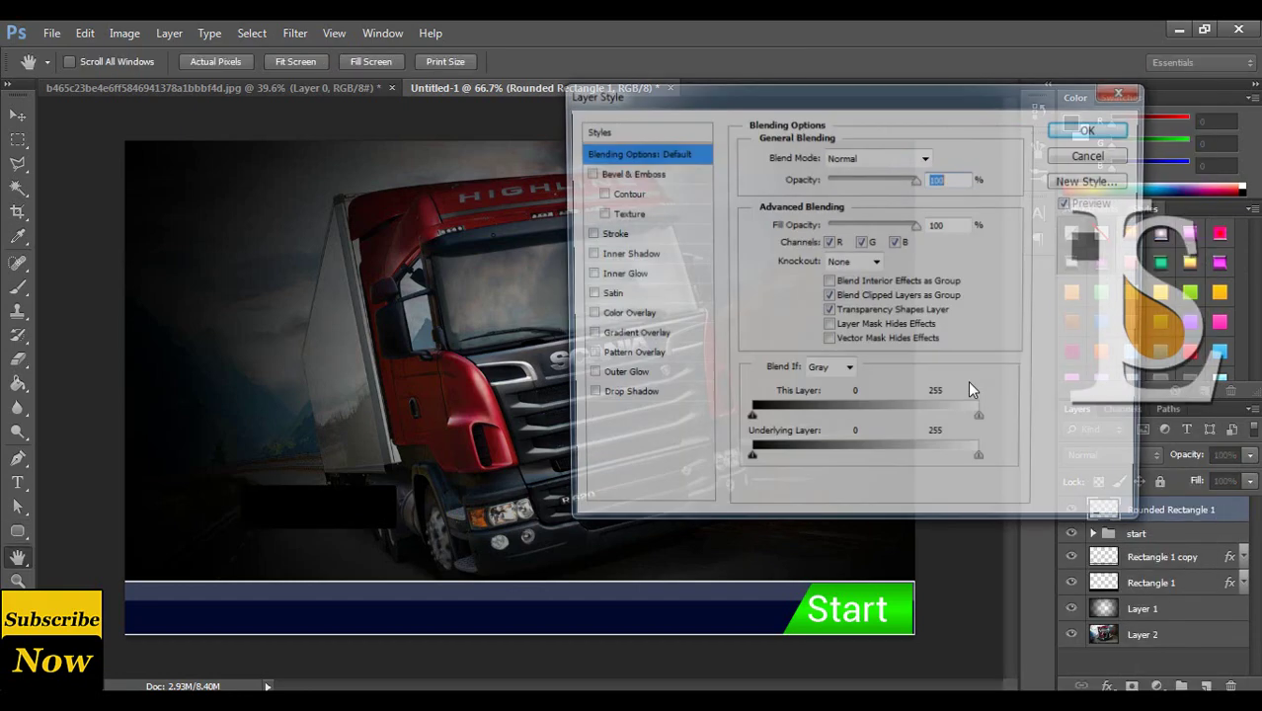
left_click(622, 314)
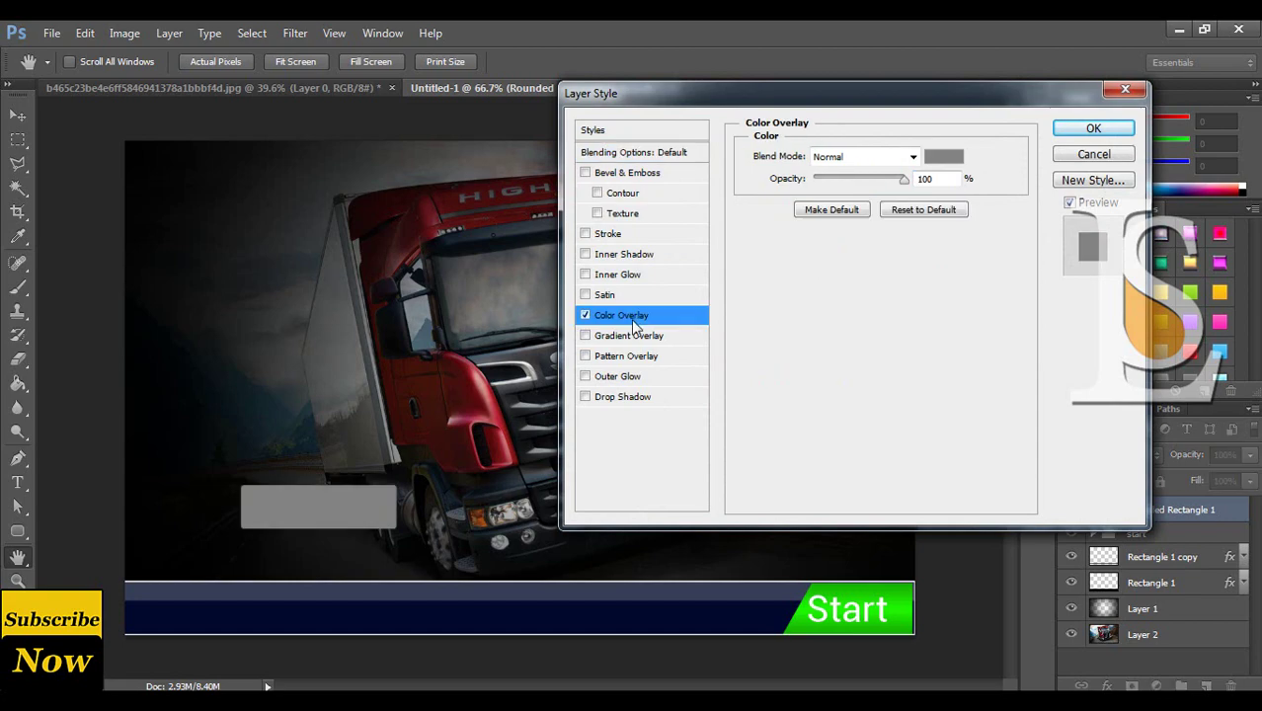
left_click(585, 315)
left_click(585, 336)
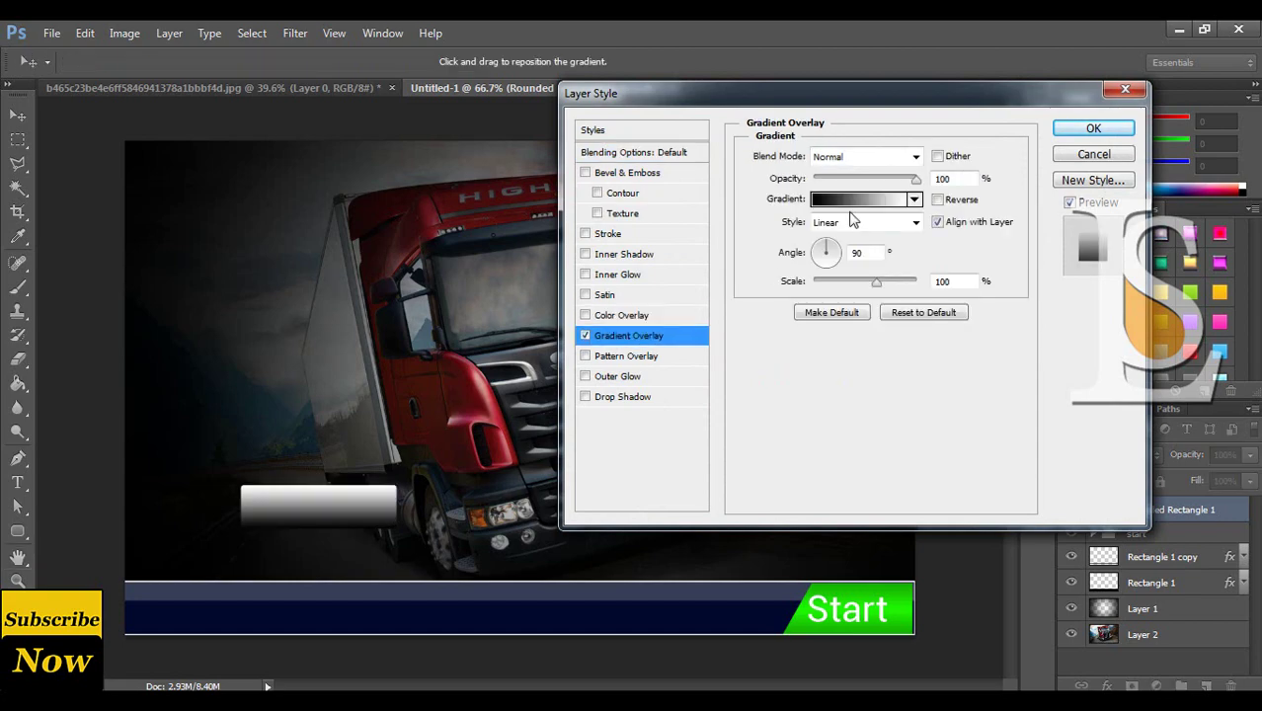
Set the gradient's left colour stop to deep gold (d99e00).
left_click(836, 201)
left_click(830, 376)
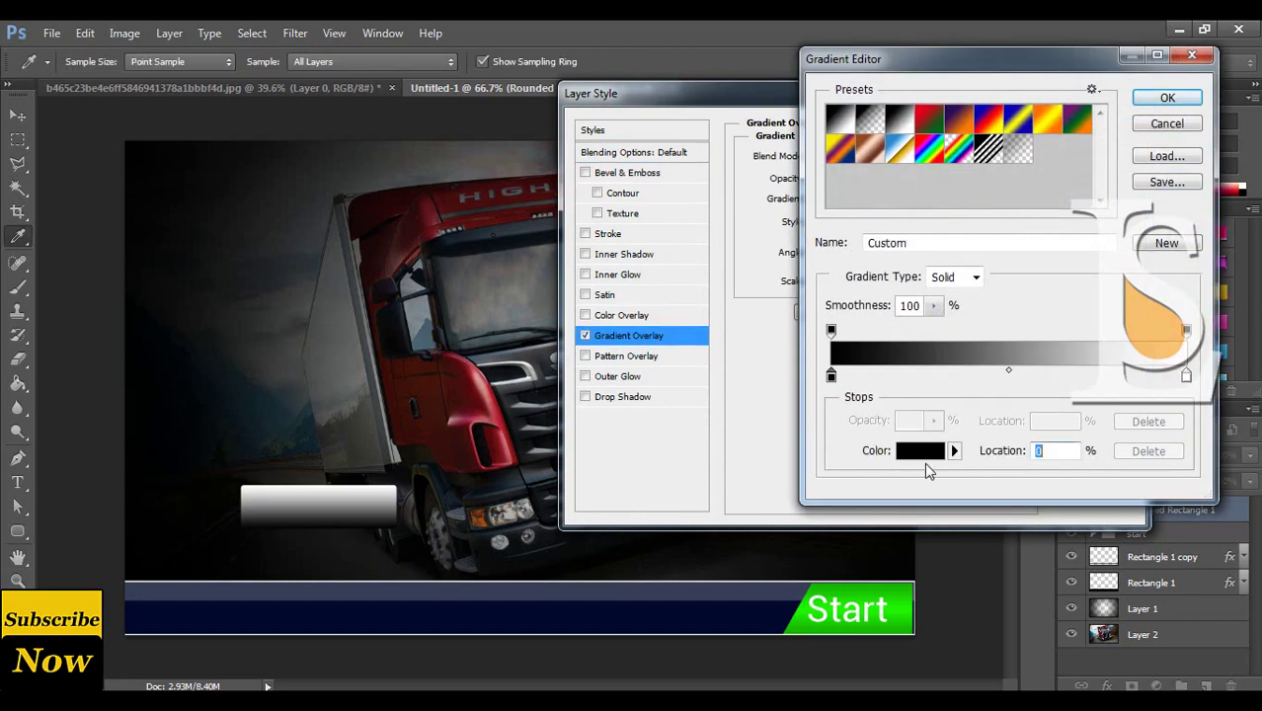
left_click(922, 454)
left_click_drag(1019, 350, 1017, 342)
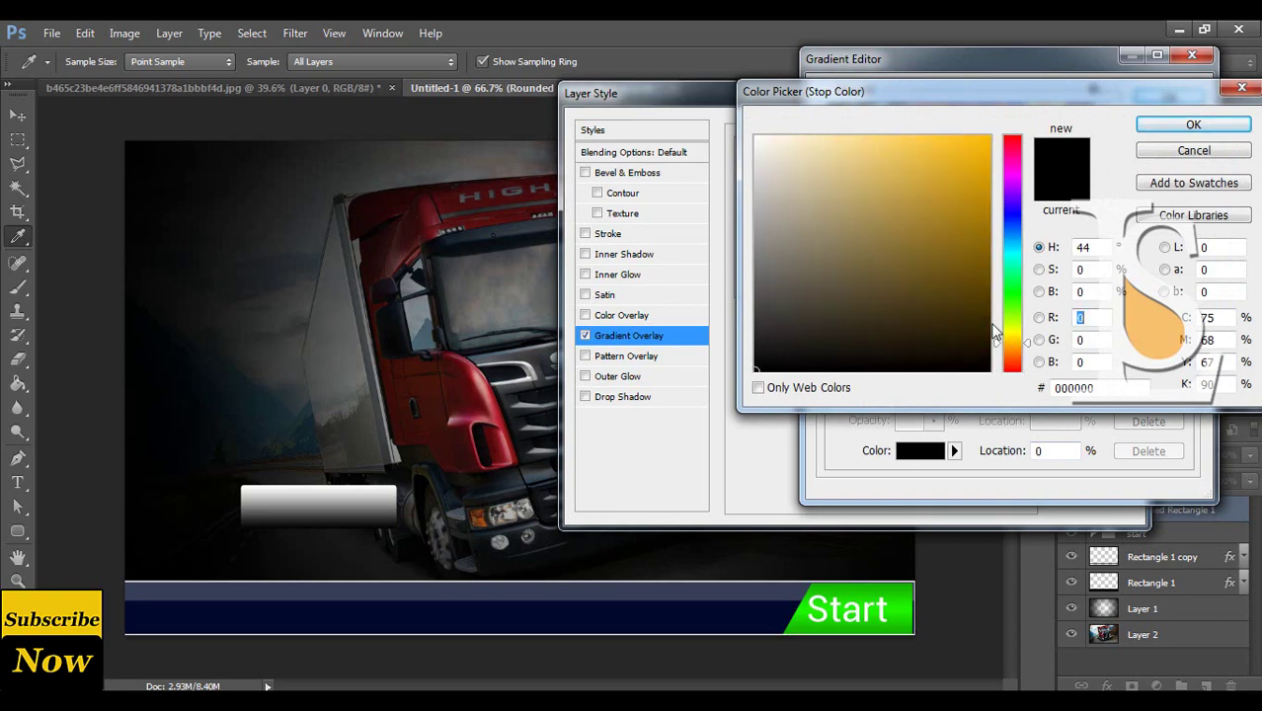
left_click_drag(962, 271, 990, 170)
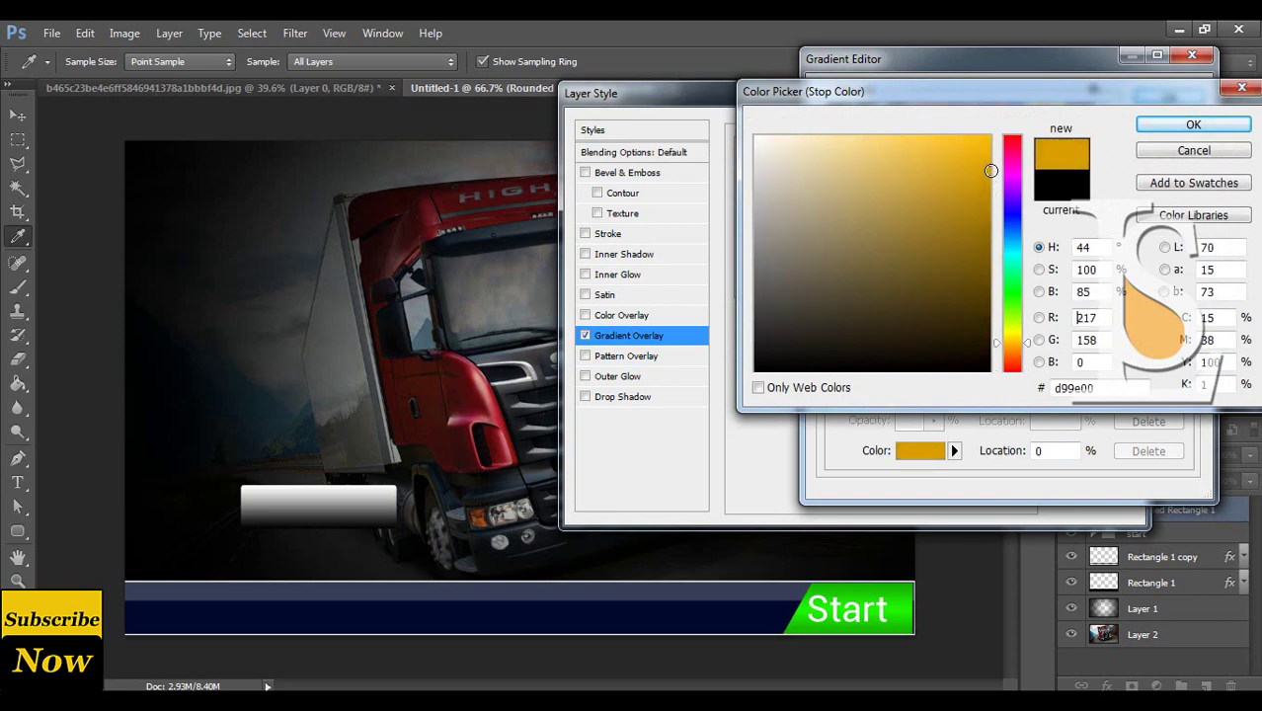
left_click(1188, 129)
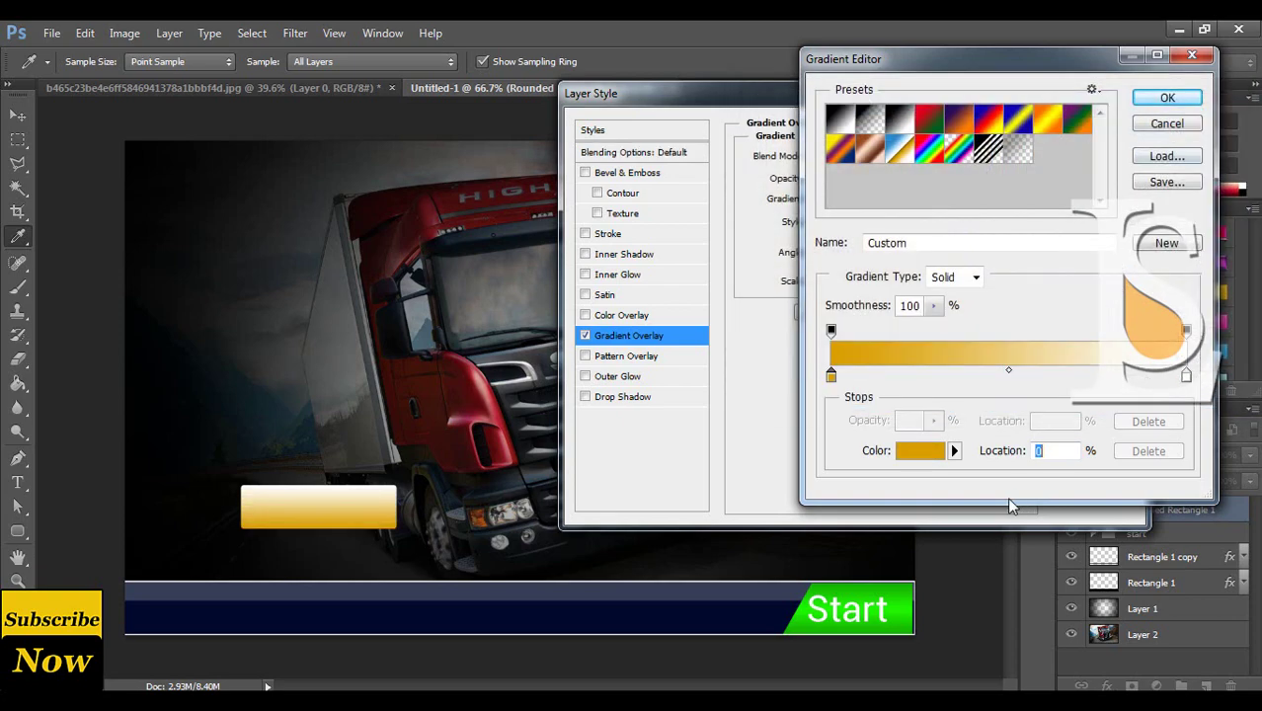
Set the right stop to bright yellow (fff000) and apply the gradient overlay.
left_click(1185, 376)
left_click(933, 452)
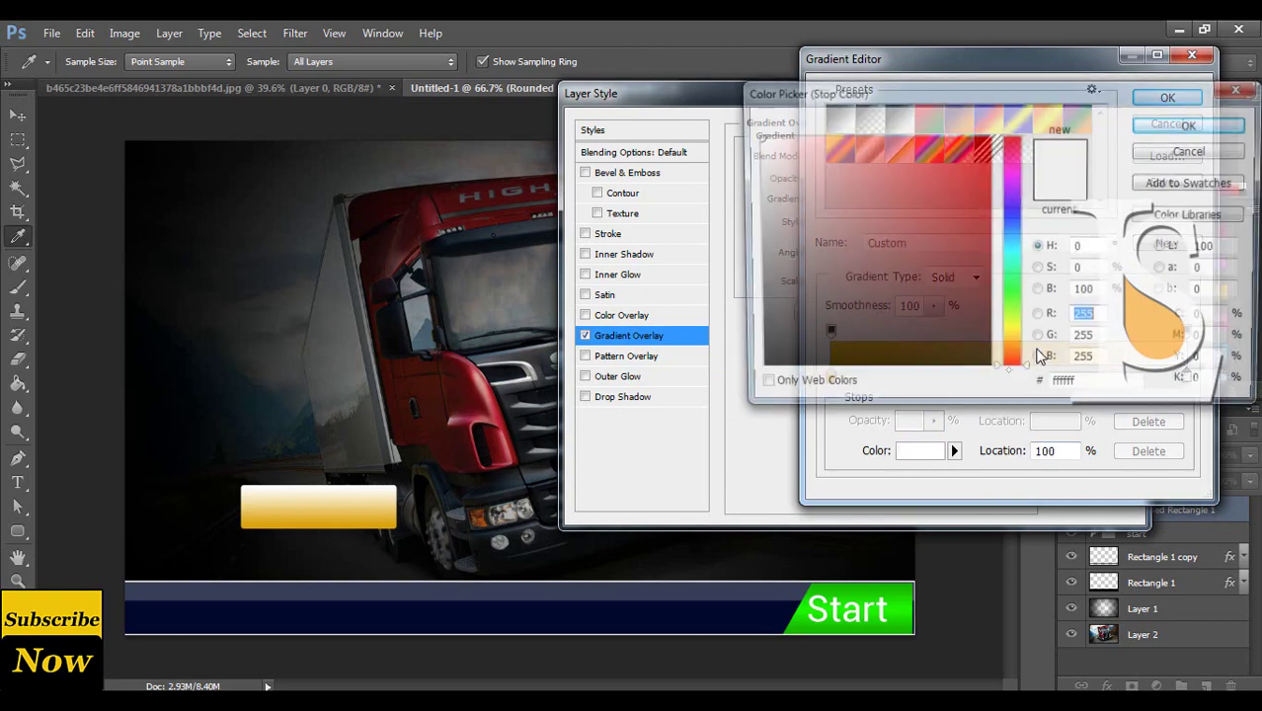
left_click_drag(962, 163, 988, 136)
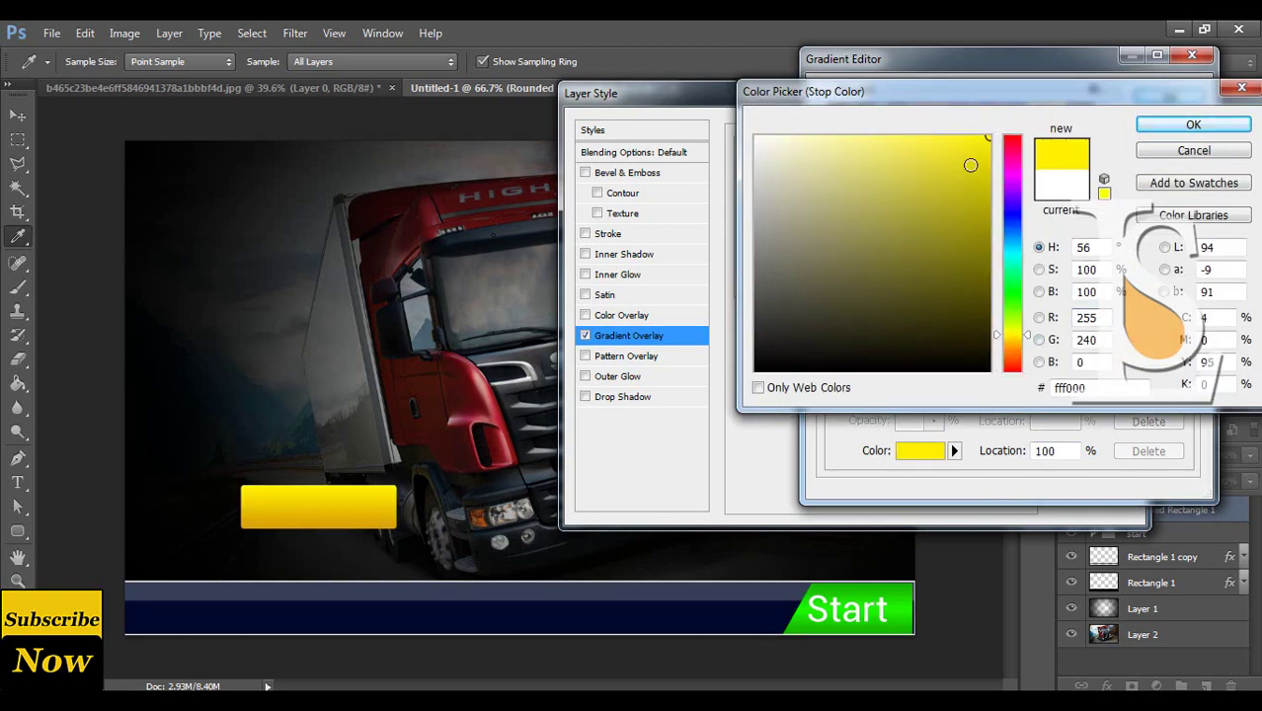
left_click(1193, 126)
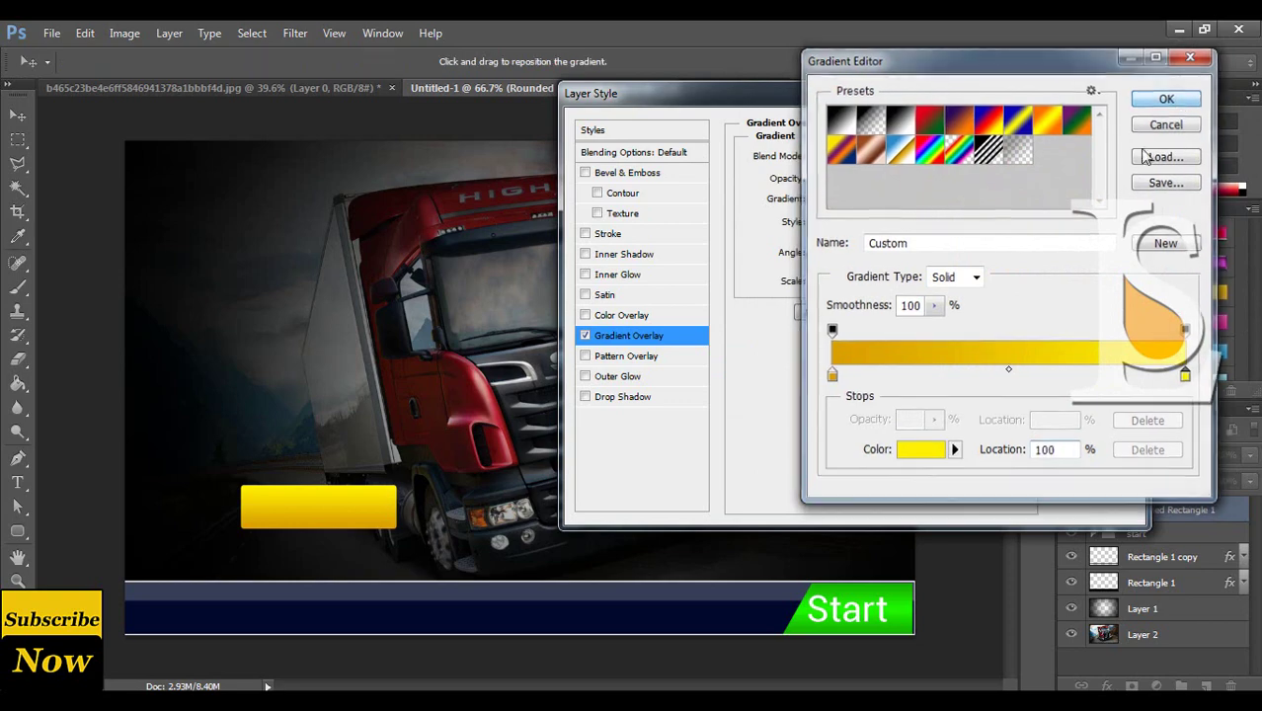
left_click(1155, 92)
left_click(1094, 129)
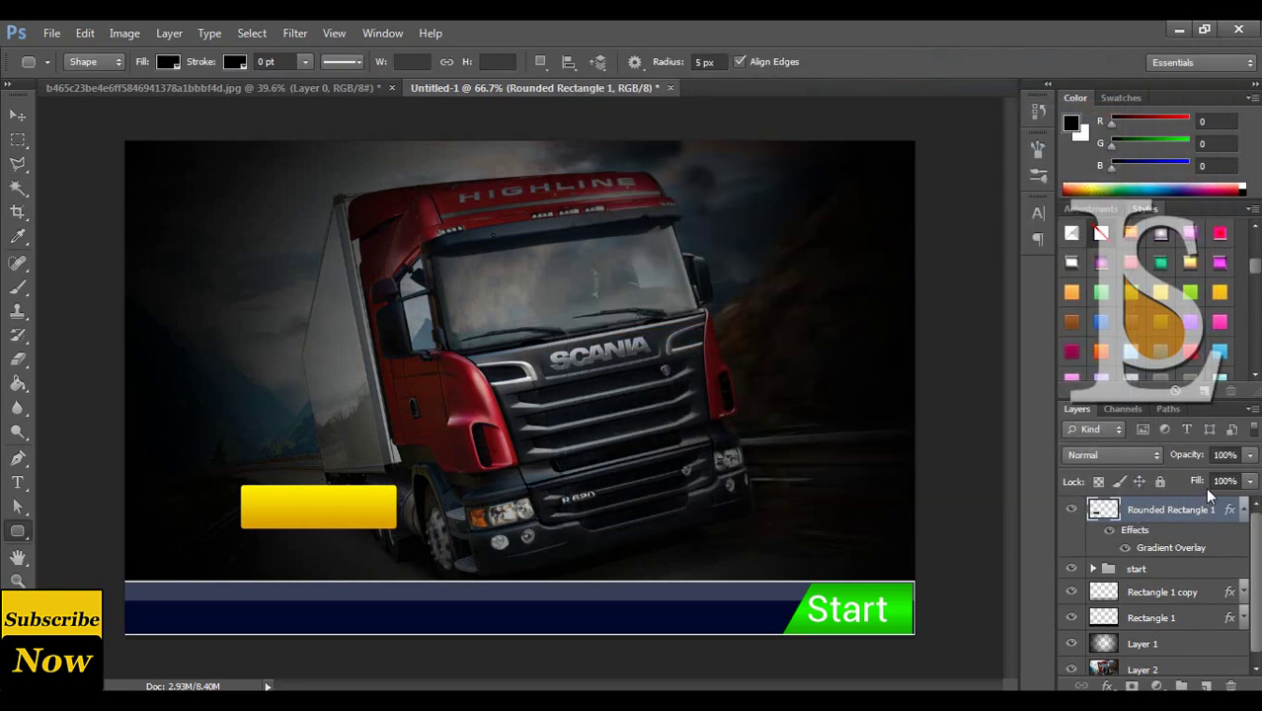
Duplicate the Rounded Rectangle 1 layer.
left_click(1245, 511)
right_click(1210, 509)
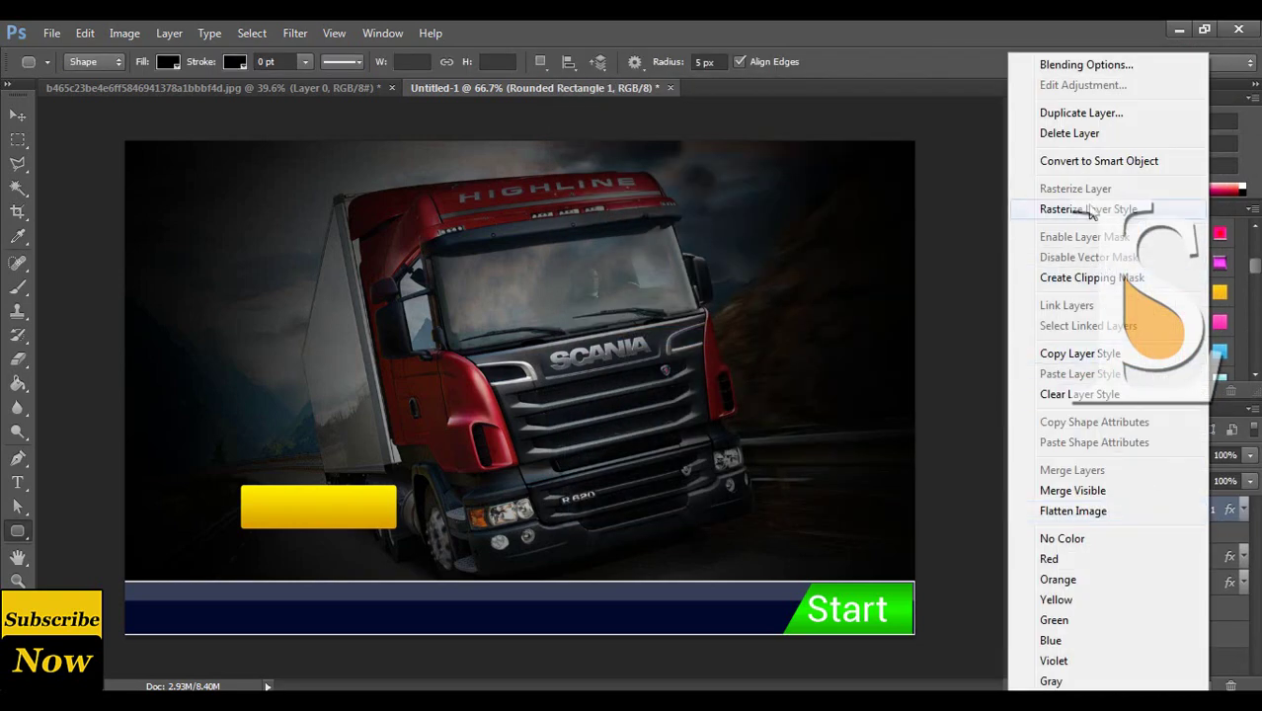
left_click(1084, 113)
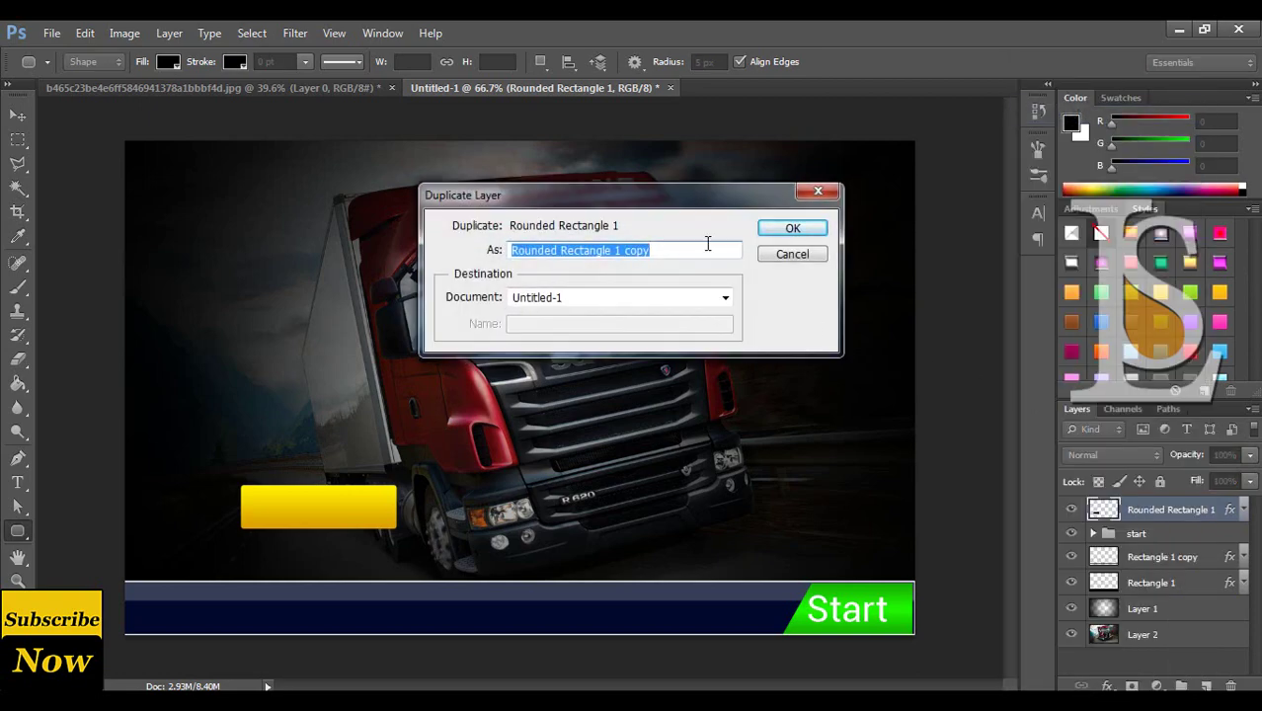
left_click(794, 228)
Replace the original rectangle's gradient with a solid #6d5d02 Color Overlay.
left_click(1153, 538)
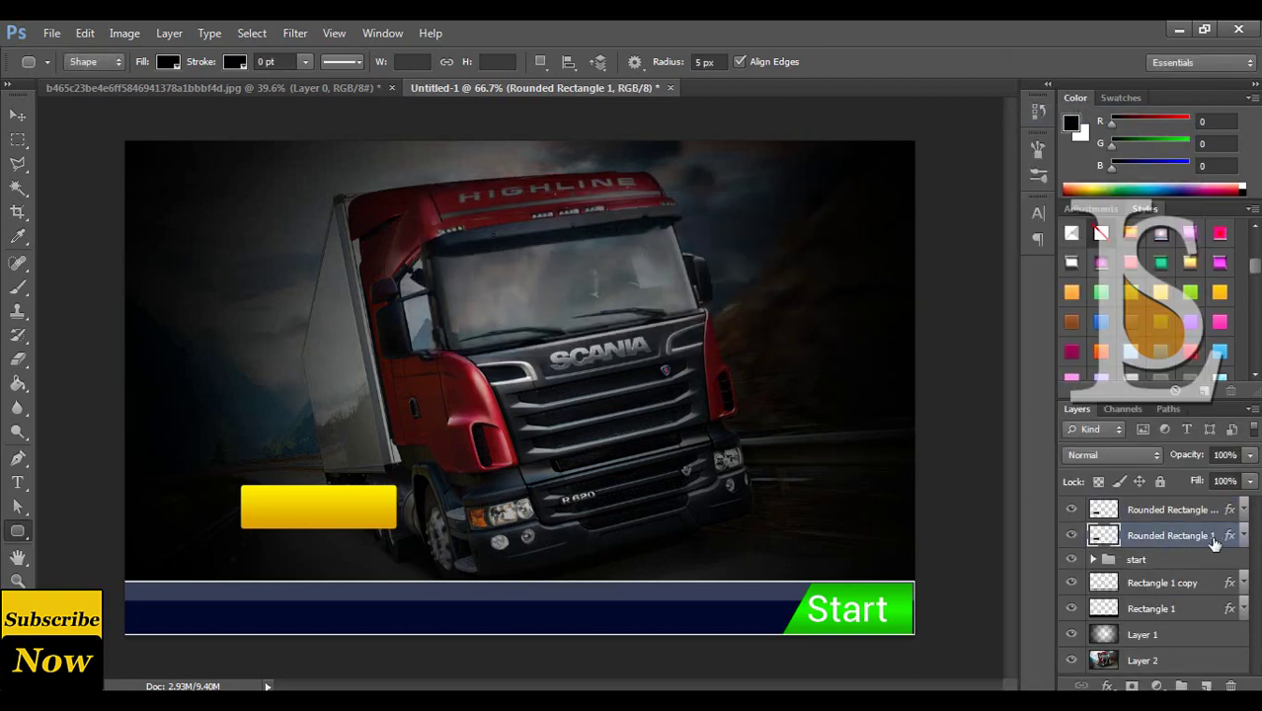
double_click(1231, 538)
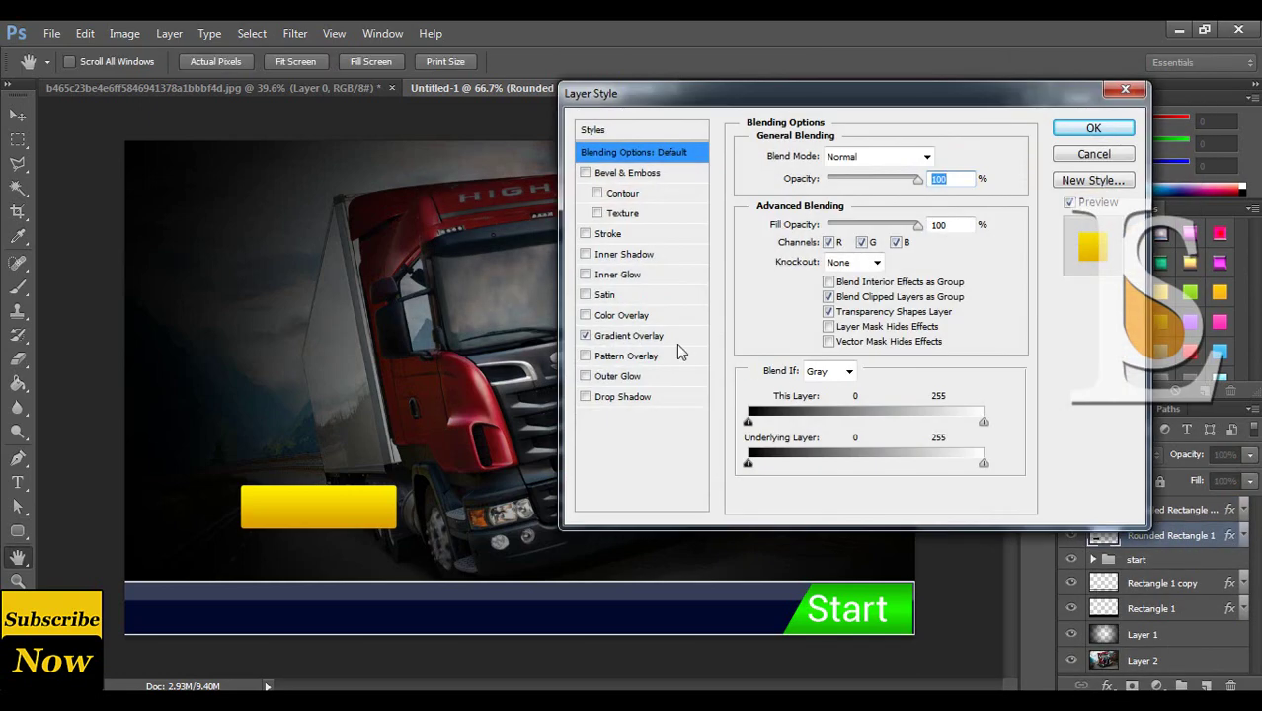
left_click(585, 335)
left_click(620, 315)
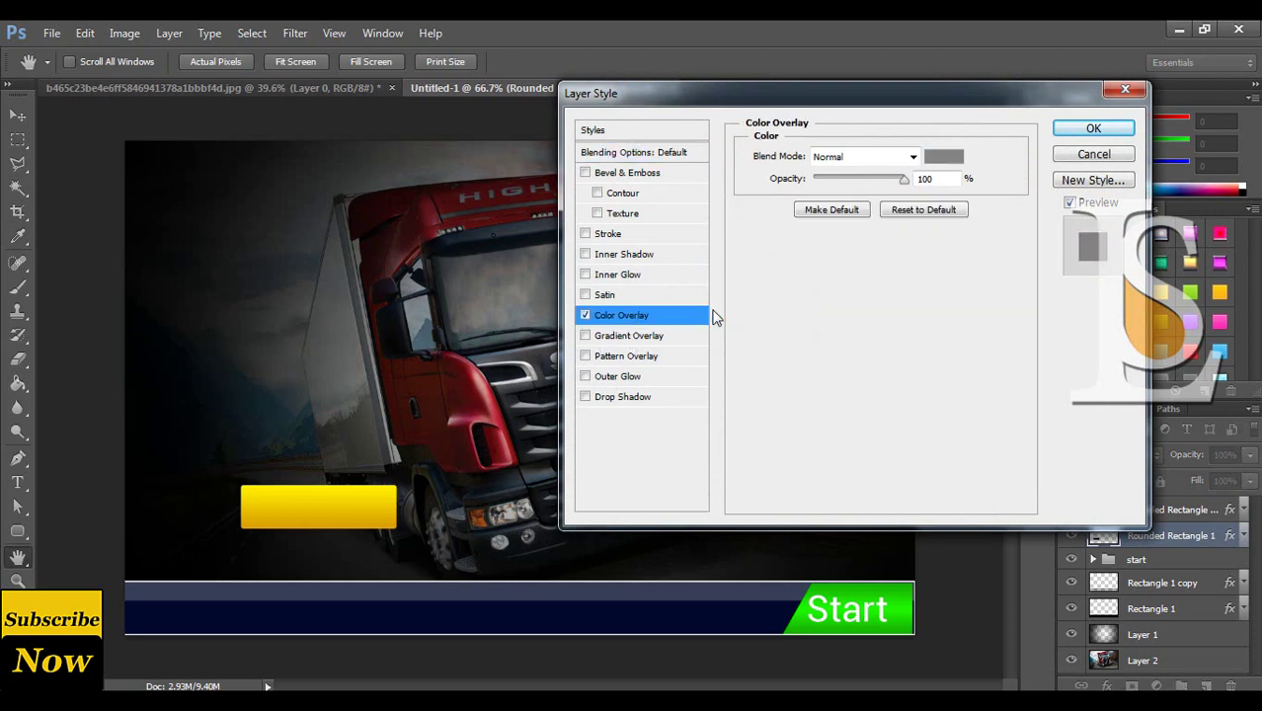
left_click(938, 157)
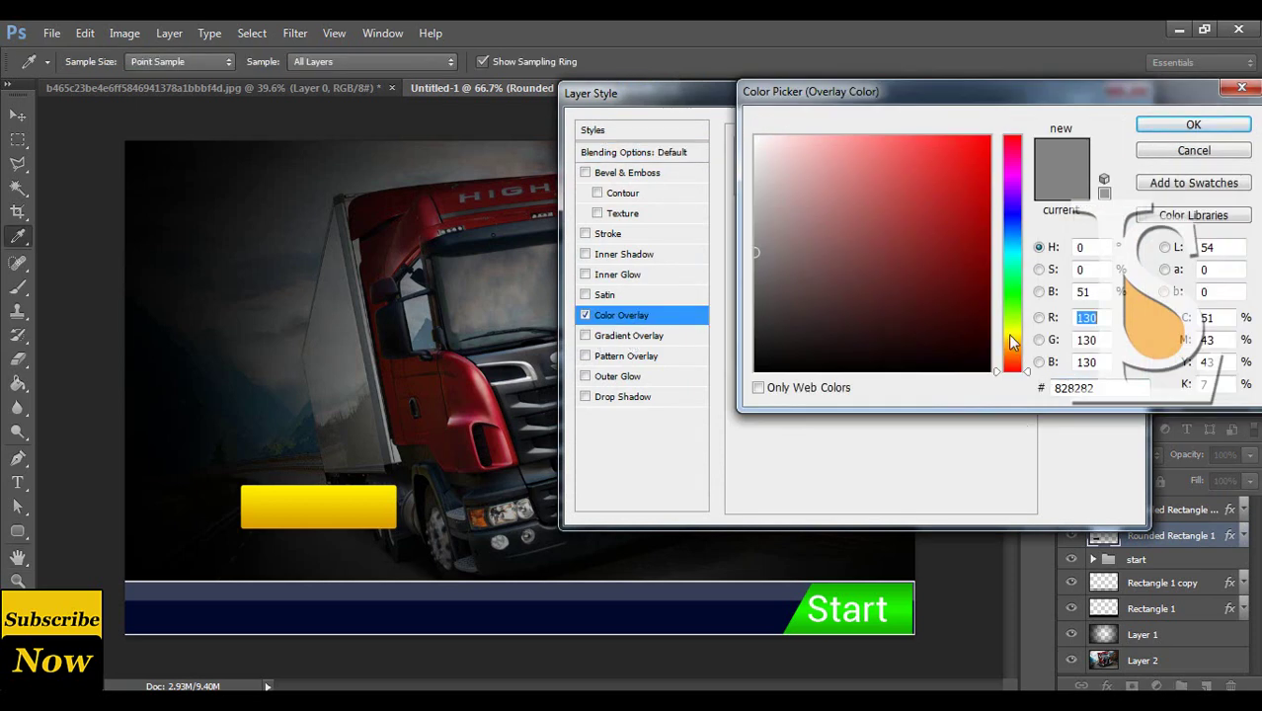
left_click(1011, 339)
left_click_drag(983, 286, 985, 271)
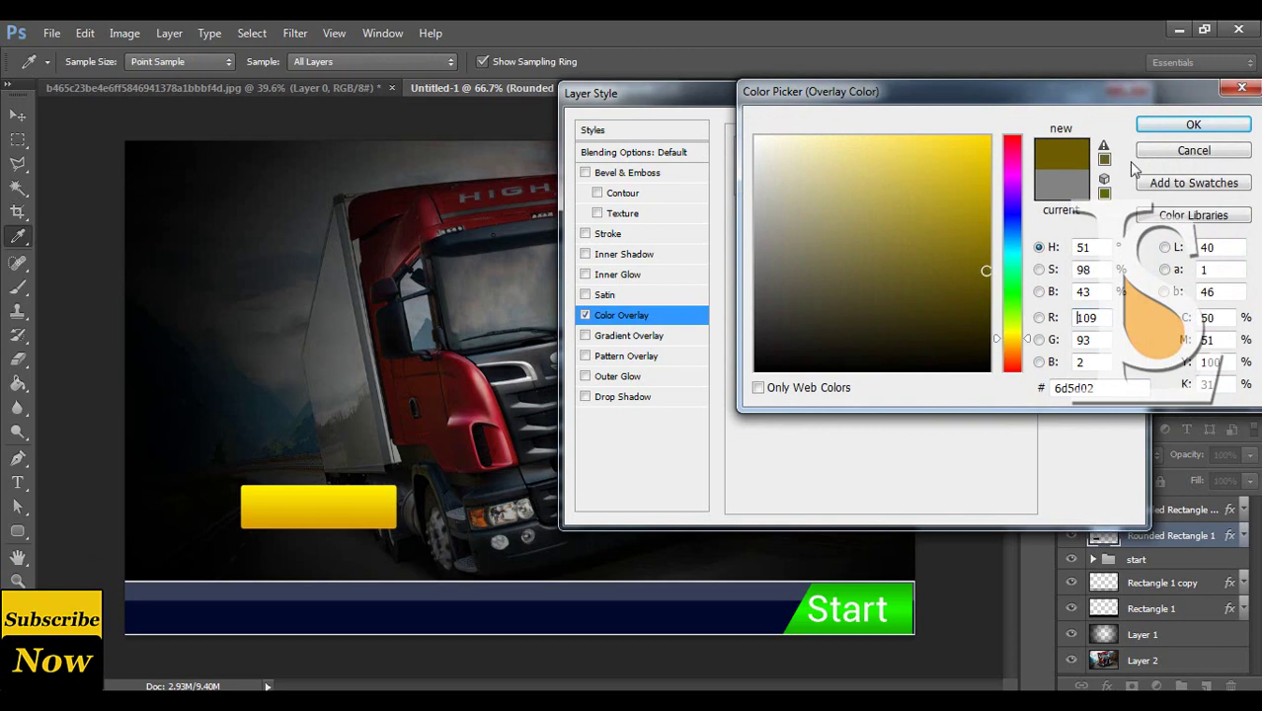
left_click(1193, 125)
left_click(1111, 125)
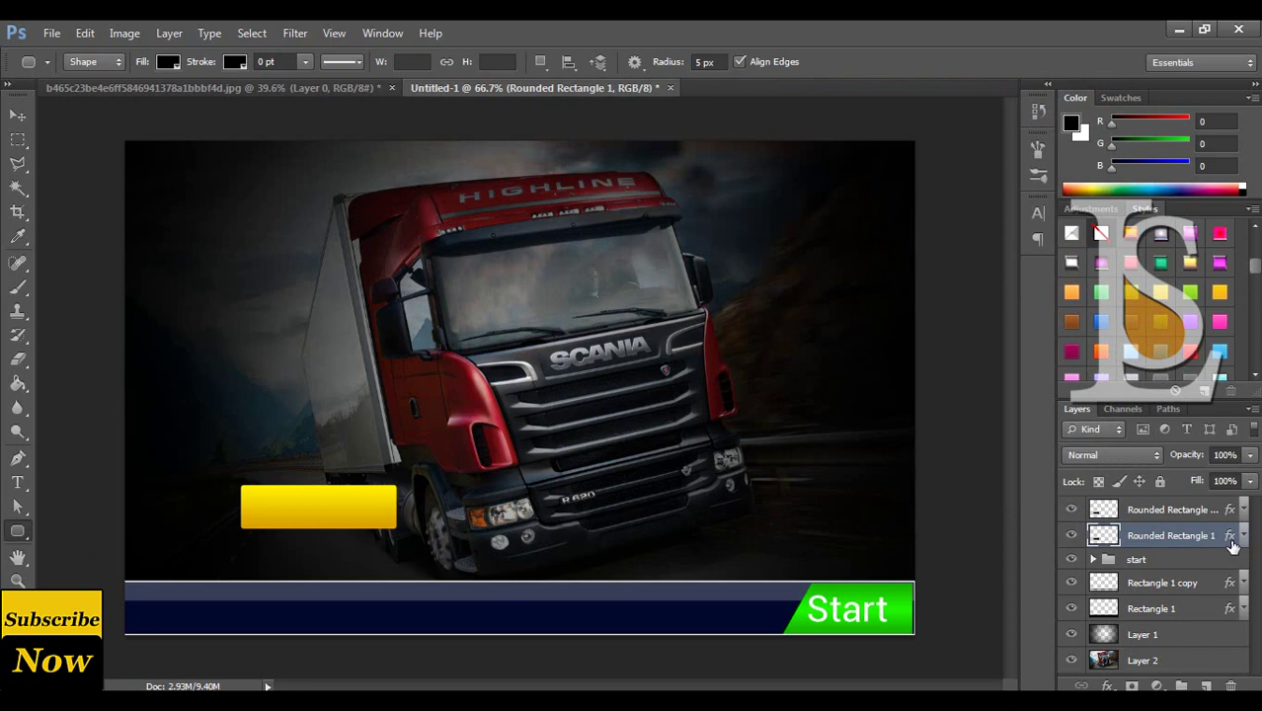
Nudge the dark yellow rectangle down 2 pixels below the bright one.
left_click(19, 119)
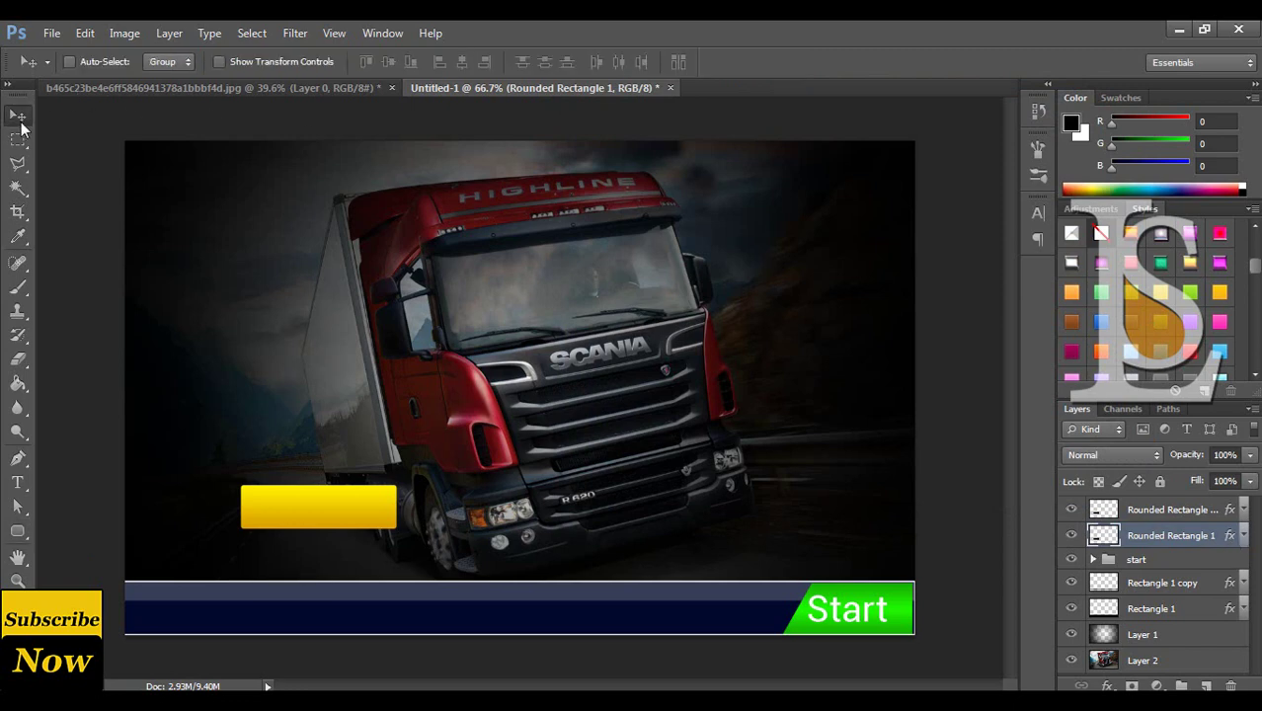
key("Down")
key("Down")
key("Down")
key("Down")
key("Down")
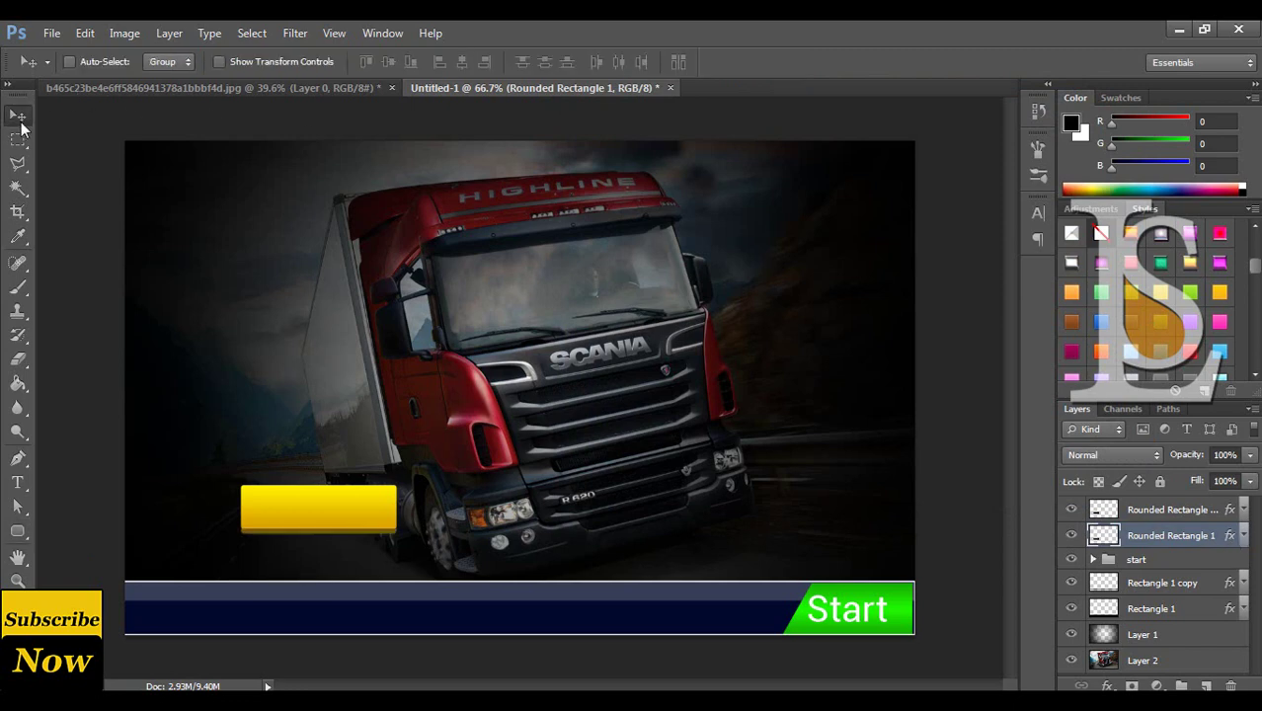
key("Down")
Move both rectangles onto the navy bar and scale the button to about 90%.
left_click(1193, 509, "shift")
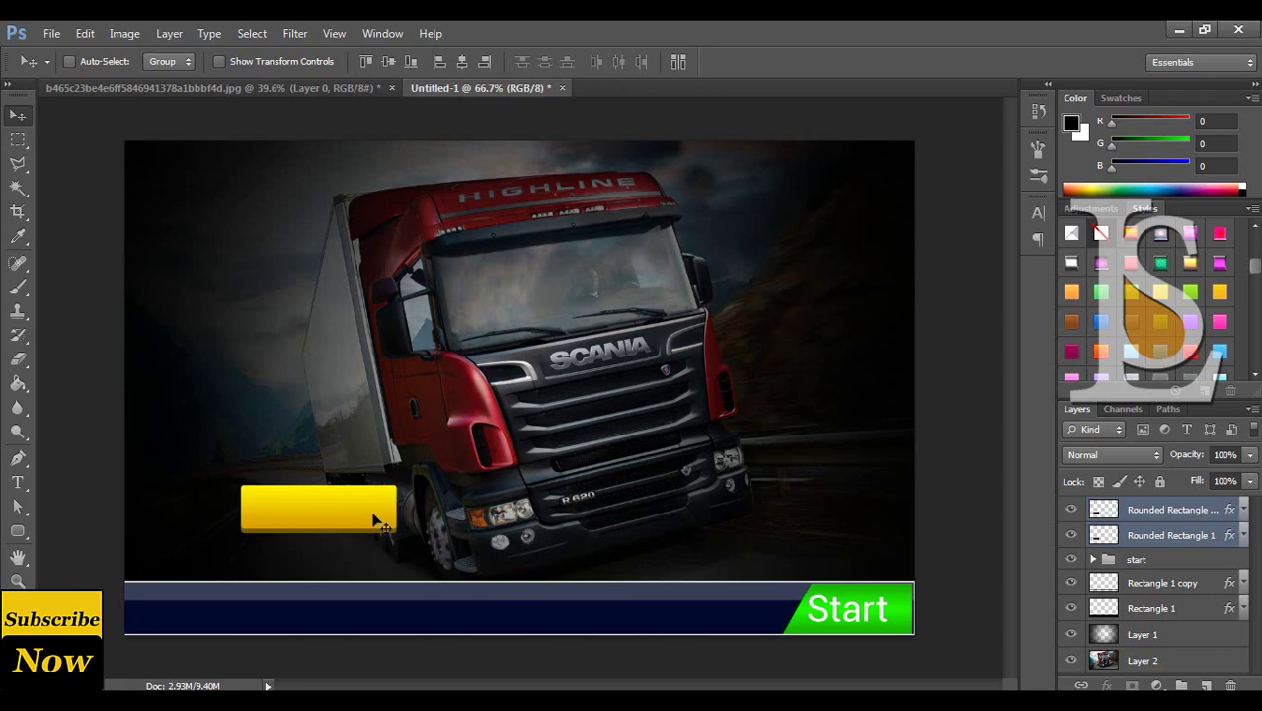
mouse_move(362, 513)
left_mouse_down()
mouse_move(663, 614)
mouse_move(689, 586)
left_mouse_up()
key("ctrl+t")
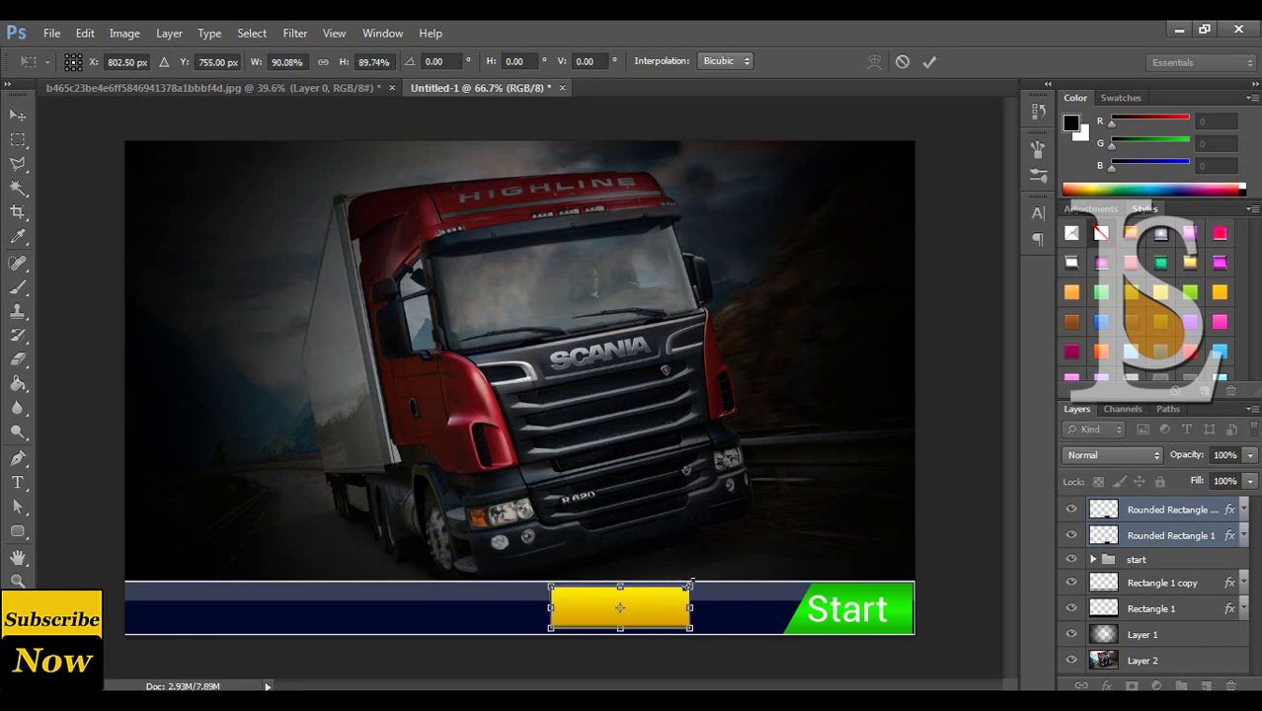
key("Return")
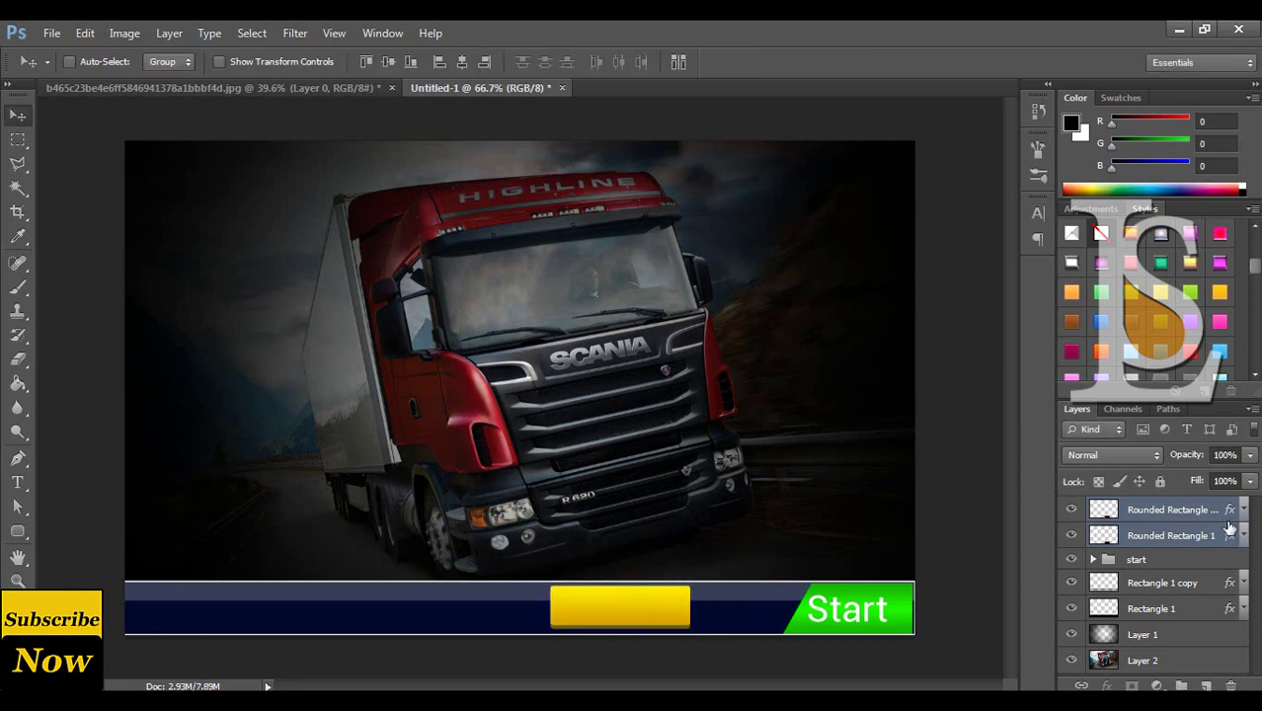
left_click(1196, 511)
Add a 'Rate us' text layer and move it onto the yellow button.
left_click(17, 482)
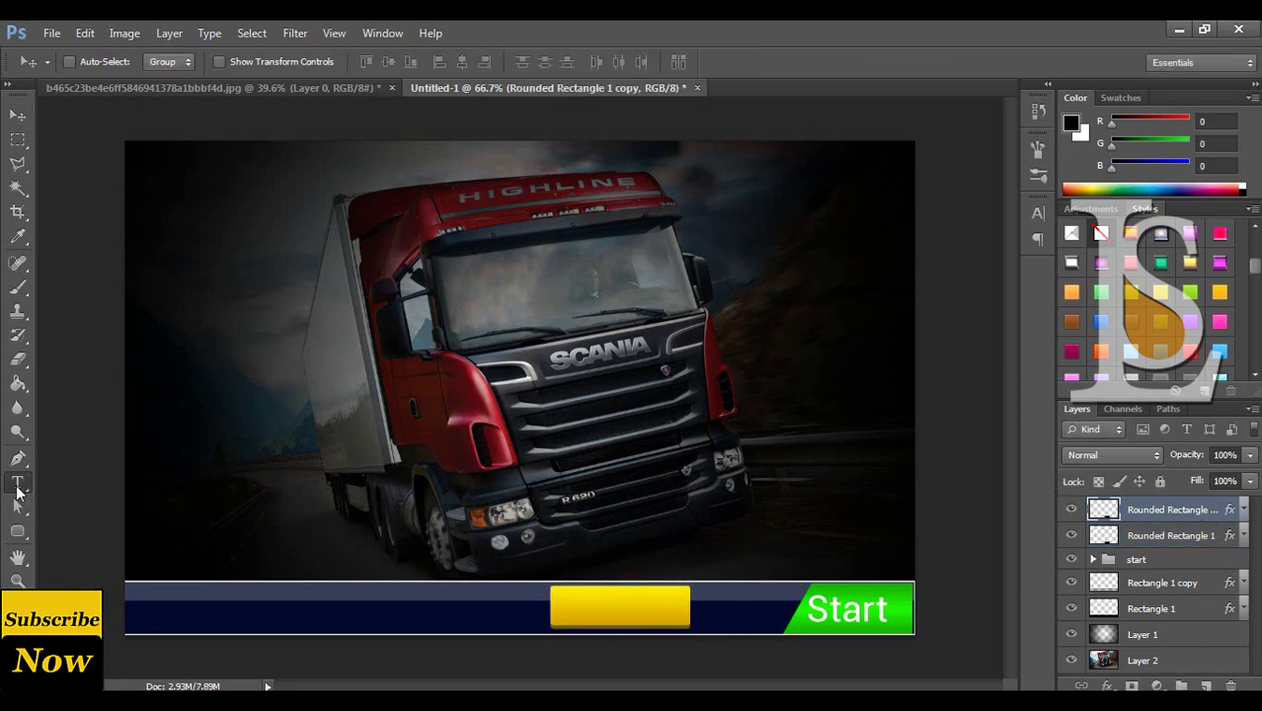
left_click(283, 483)
type("R")
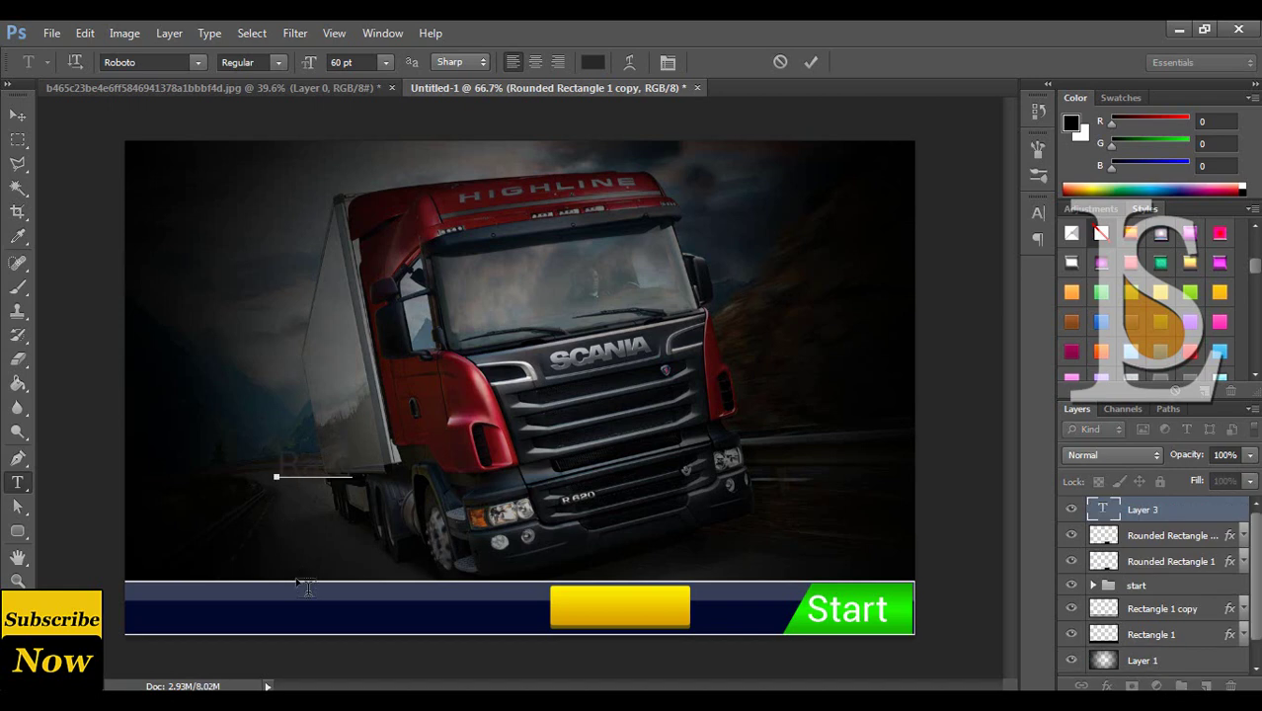
type("us")
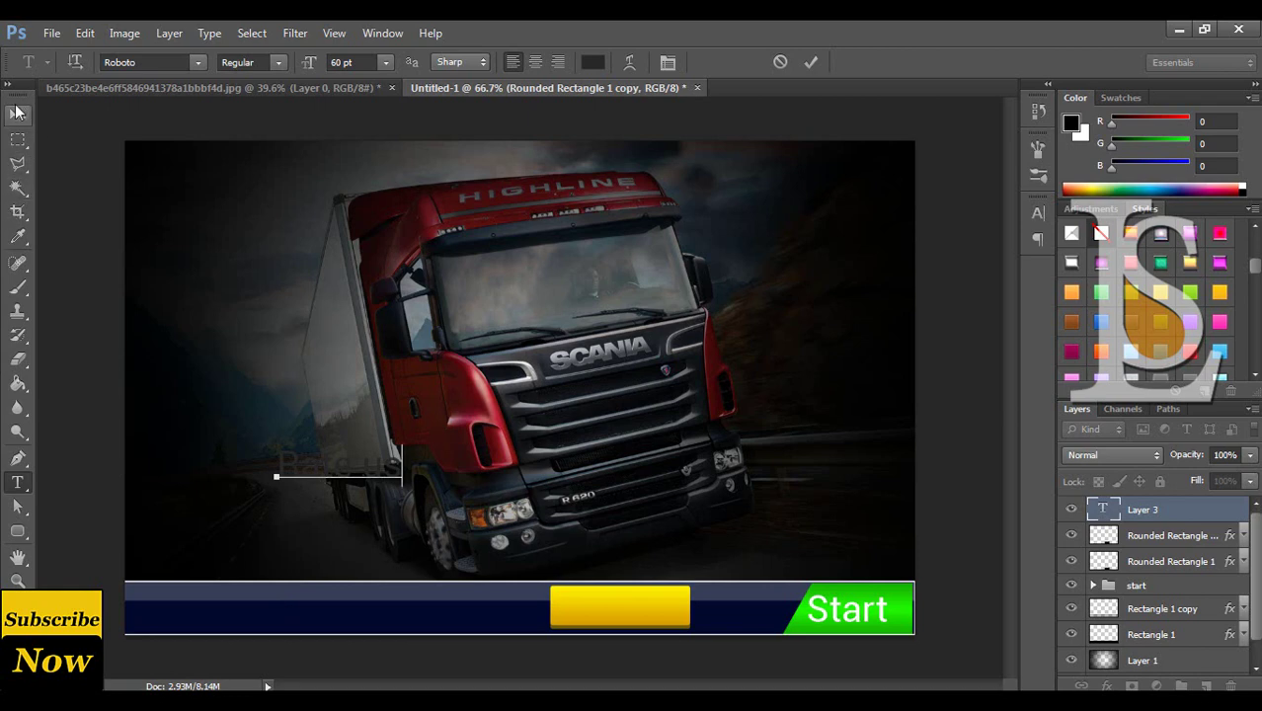
left_click(17, 113)
left_click_drag(454, 472, 736, 617)
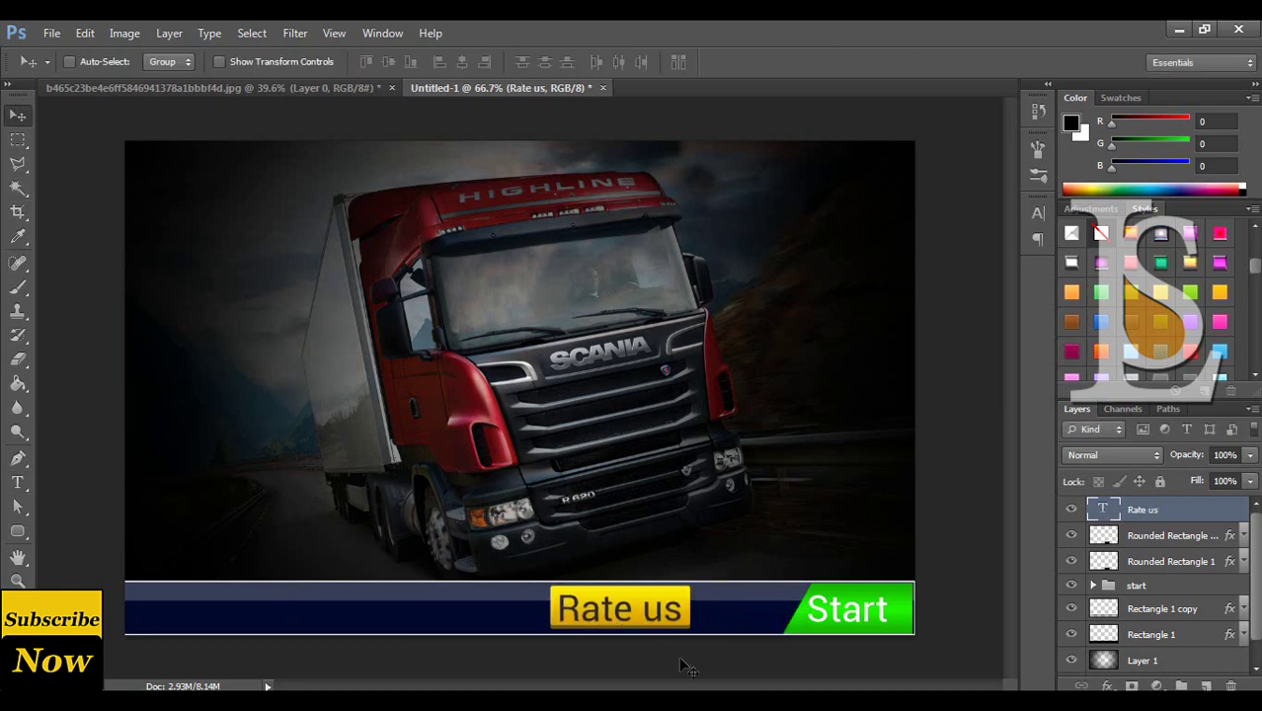
Set the text to 36 pt and centre it on the button.
left_click(17, 482)
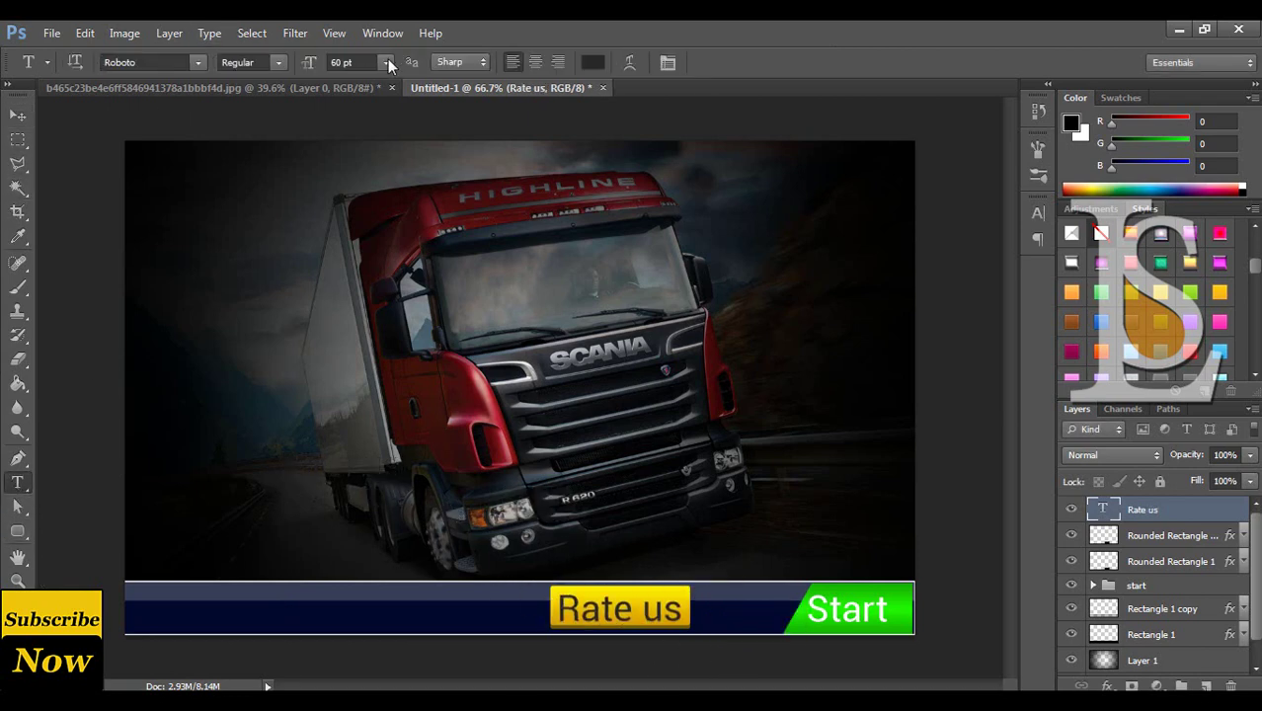
left_click(387, 62)
left_click(388, 314)
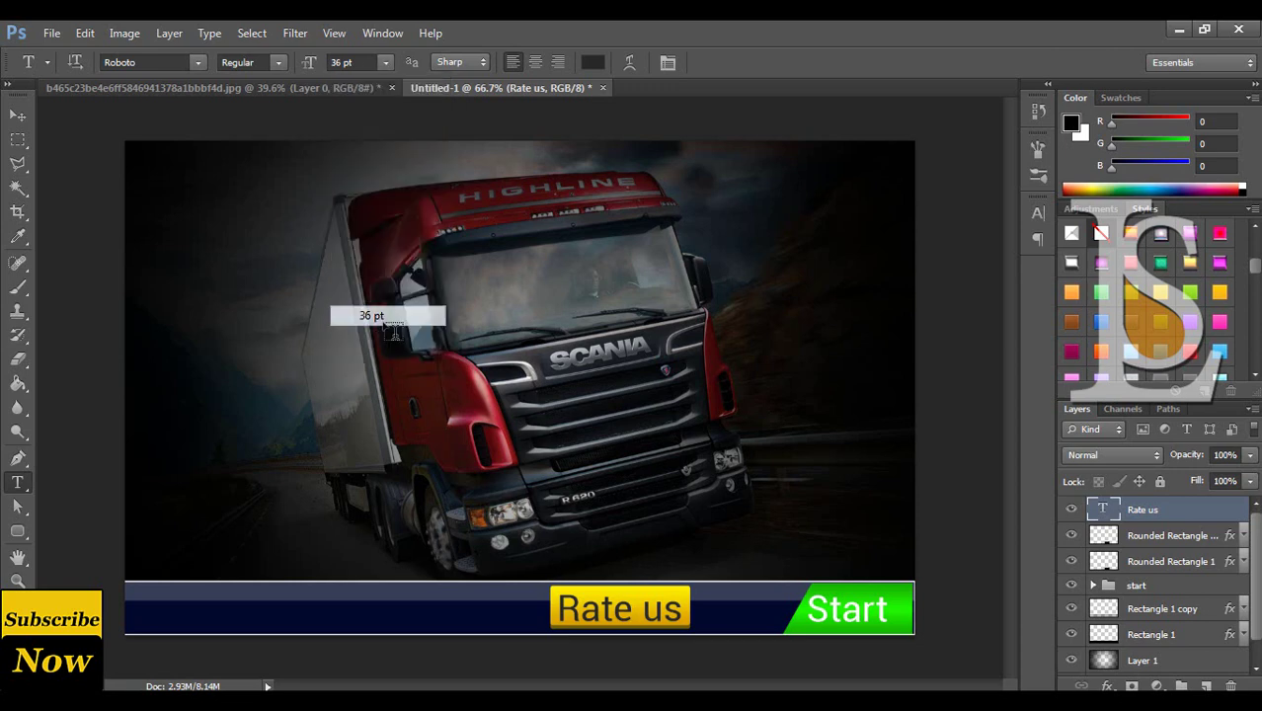
left_click(17, 114)
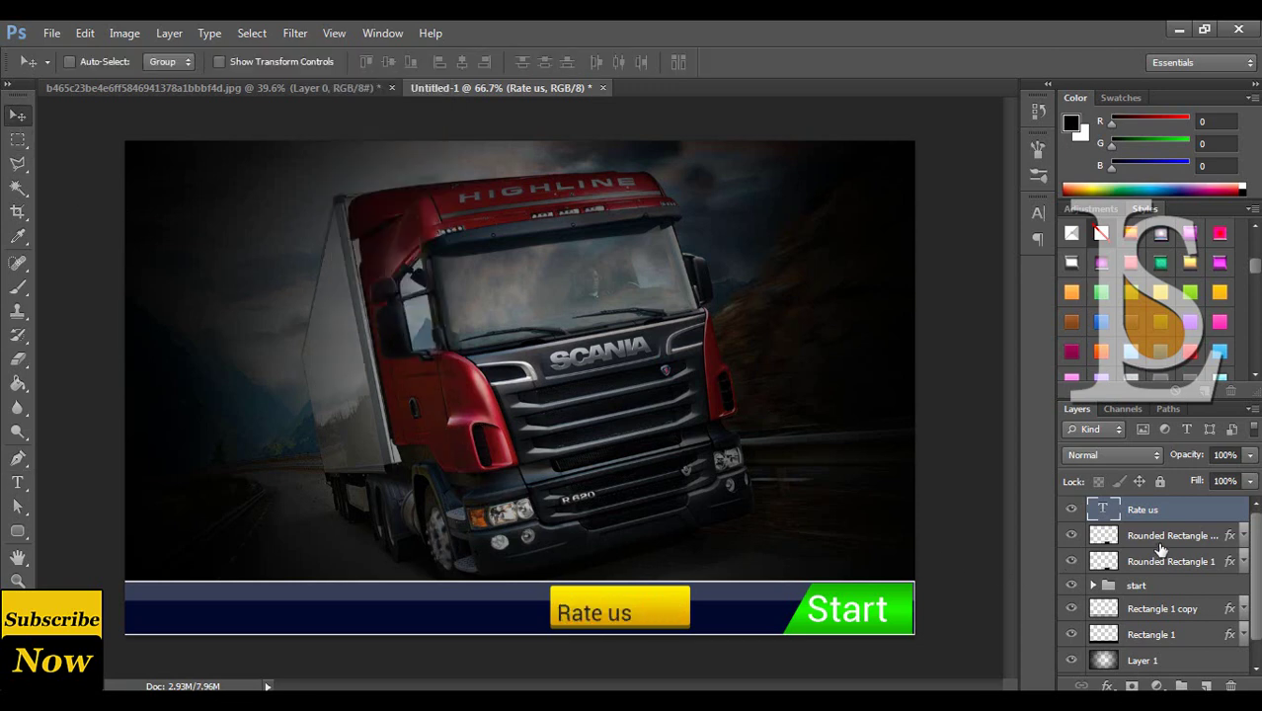
left_click(995, 659)
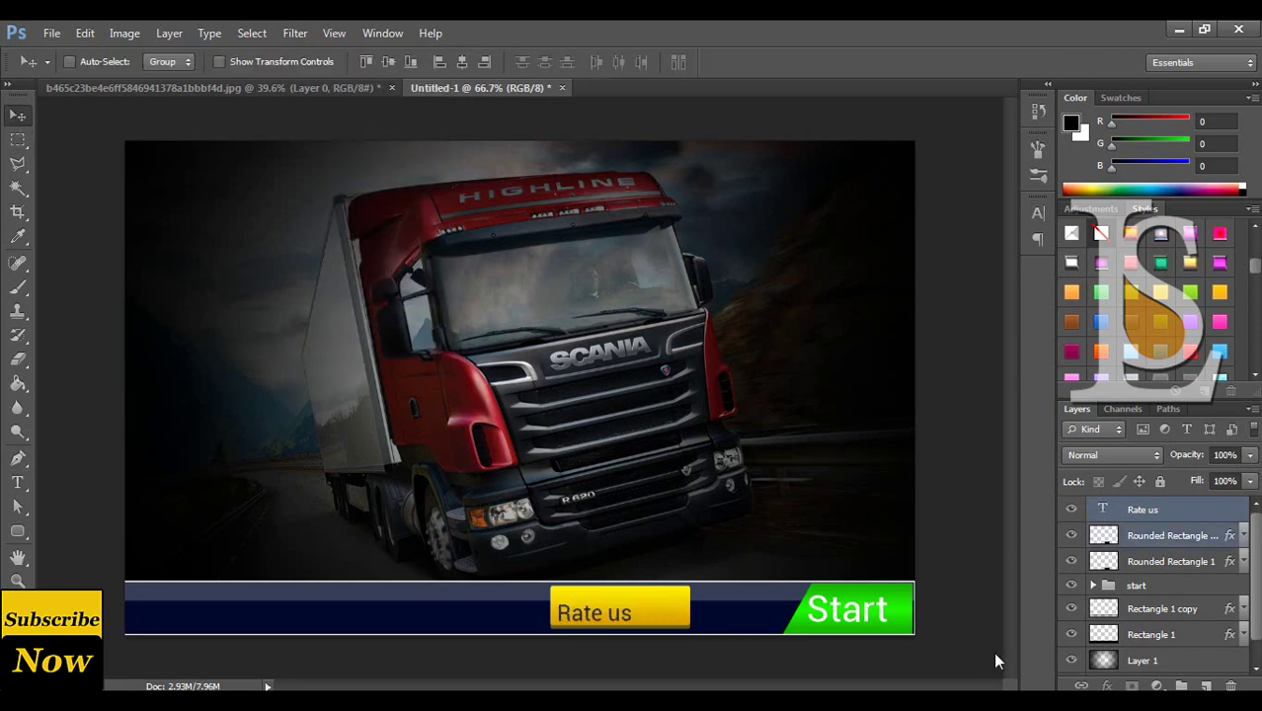
left_click(461, 68)
left_click(1227, 520)
Give the Rate us text a white (#fafafa) Color Overlay.
double_click(1227, 521)
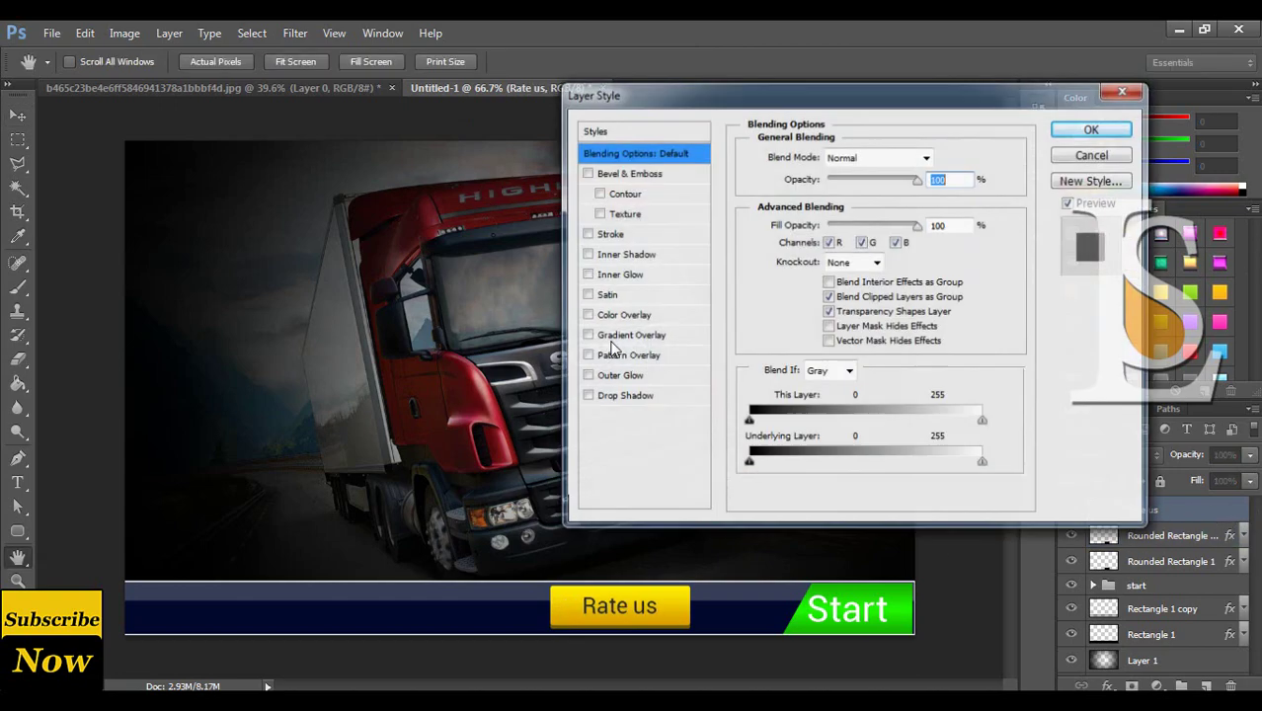
left_click(620, 315)
left_click(943, 156)
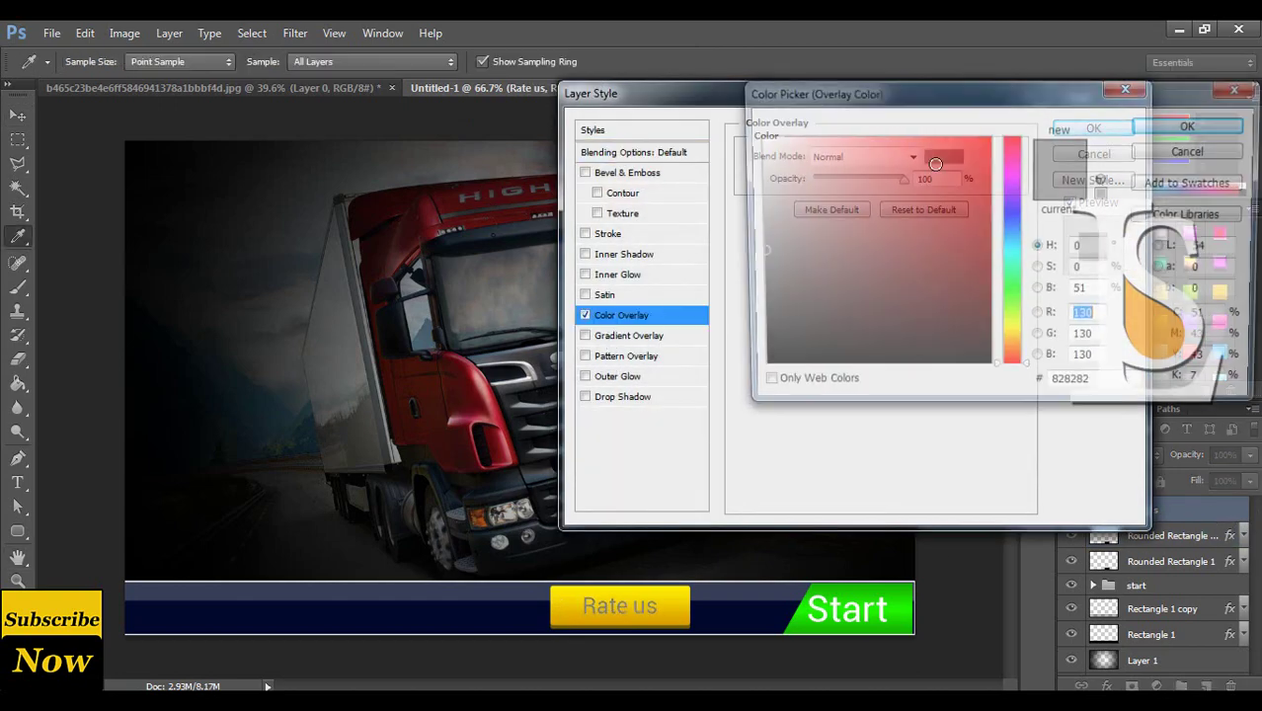
type("fafafa")
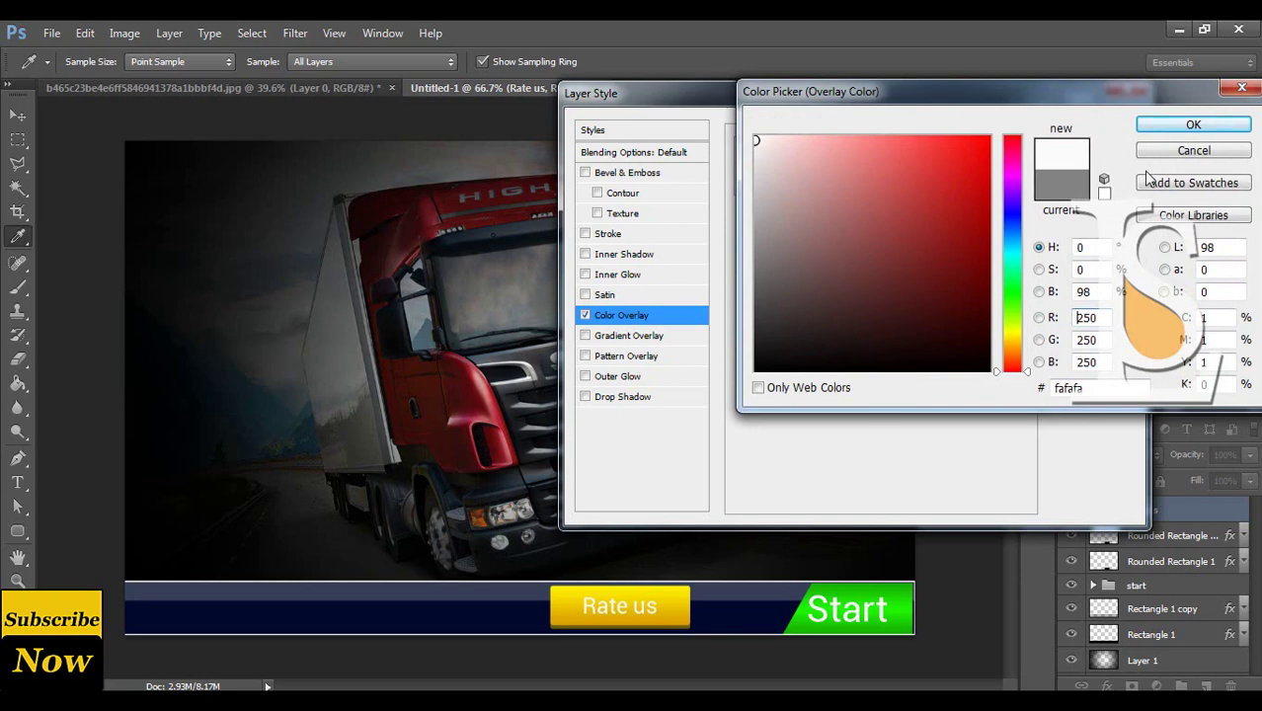
left_click(1192, 124)
left_click(1093, 126)
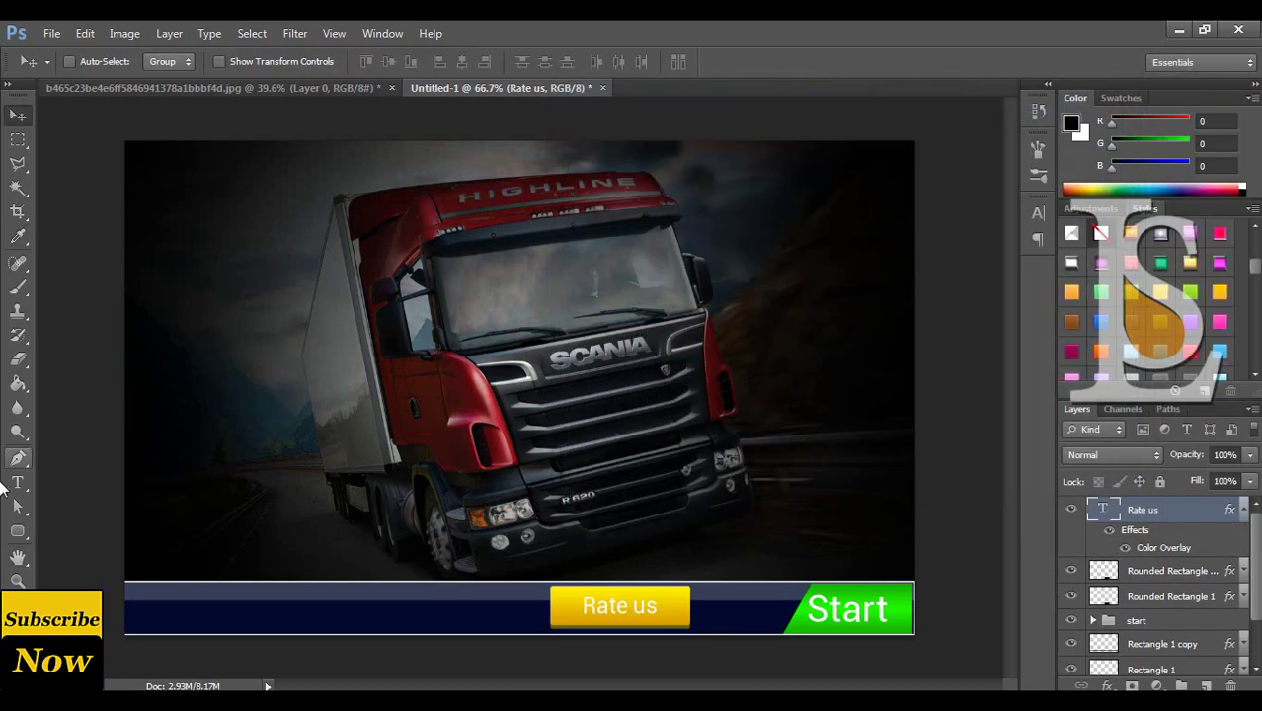
Increase the Rate us font size to 40 pt.
left_click(17, 481)
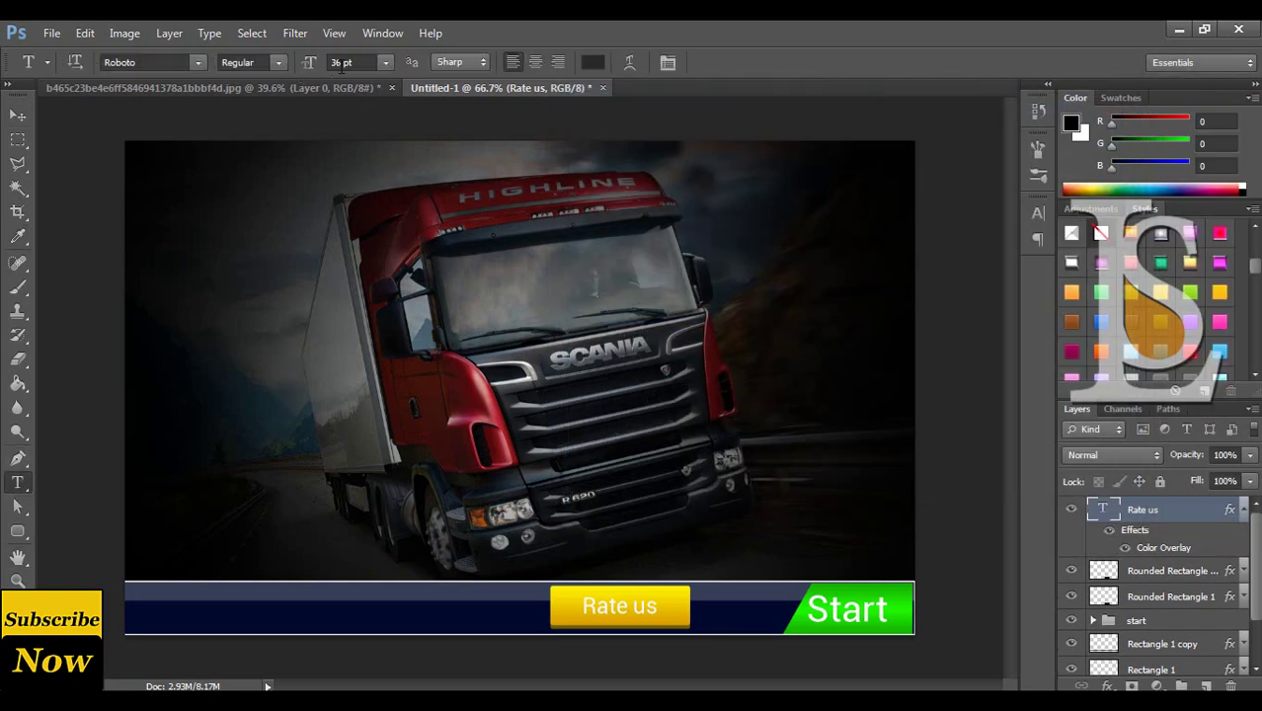
left_click(338, 63)
type("0")
left_click(16, 114)
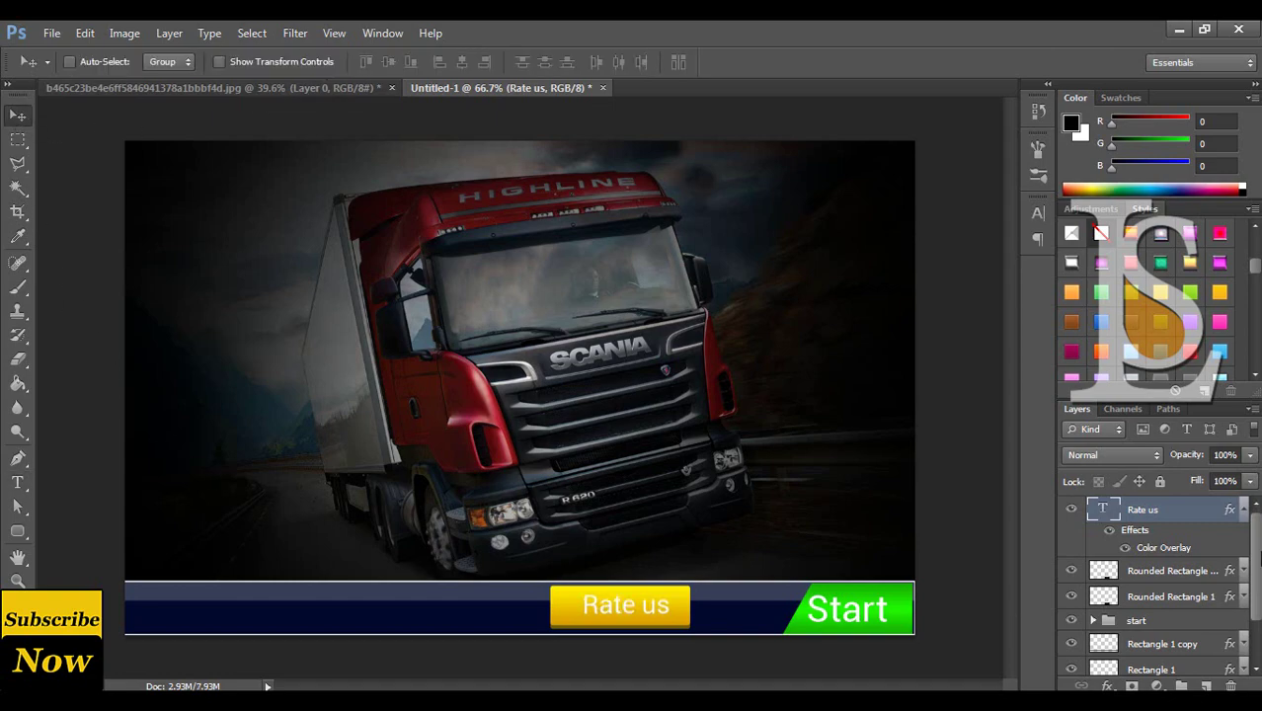
Add a drop shadow: 75% opacity, 120° angle, 4 px distance, size 5.
double_click(1200, 515)
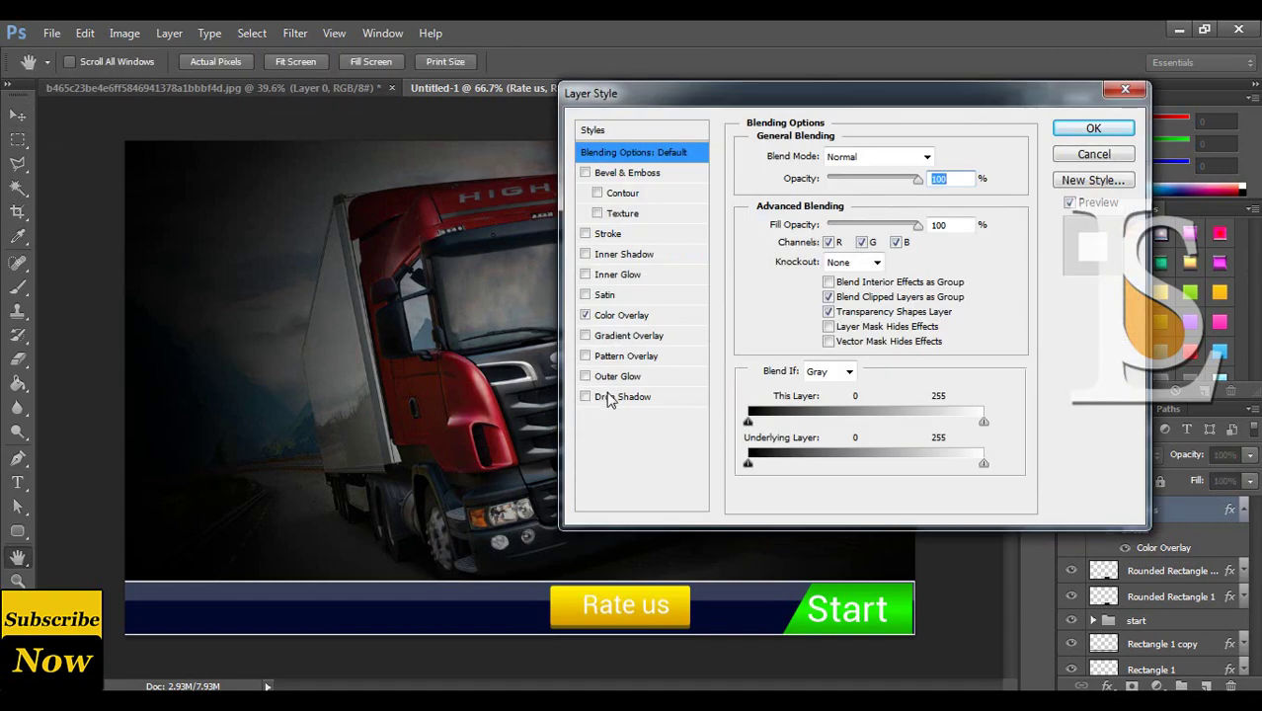
left_click(617, 396)
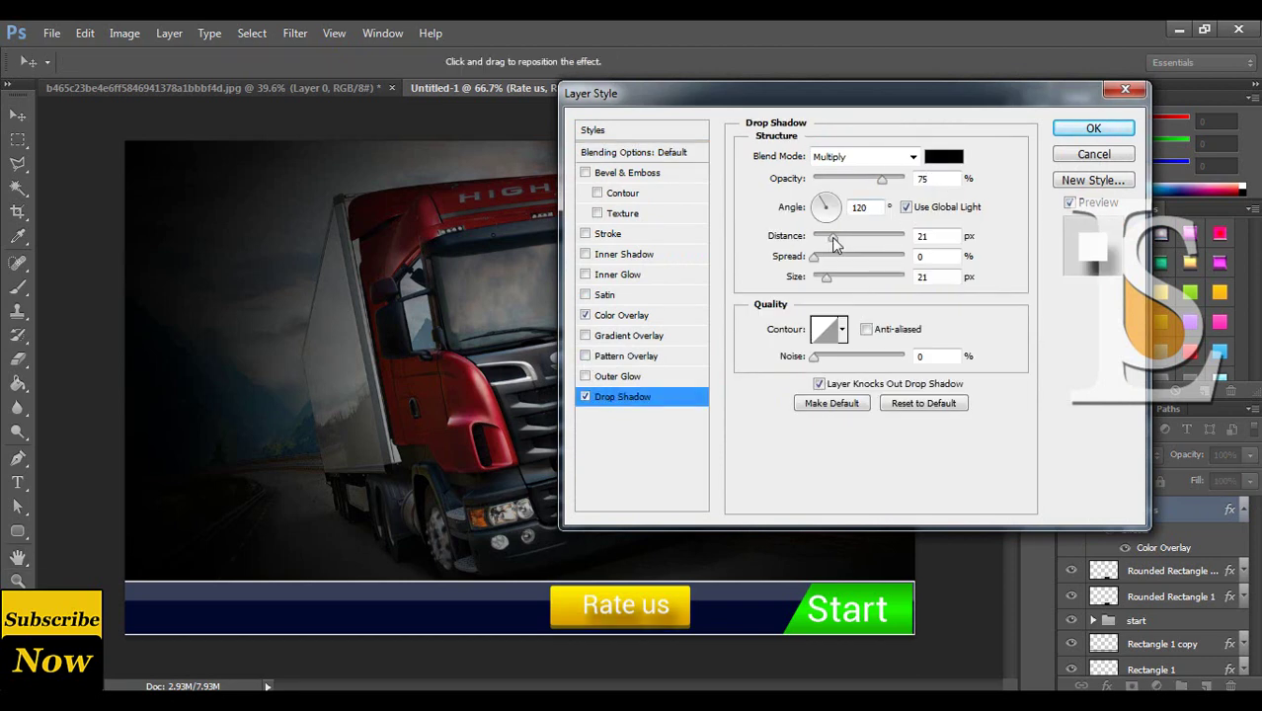
left_click_drag(831, 237, 817, 280)
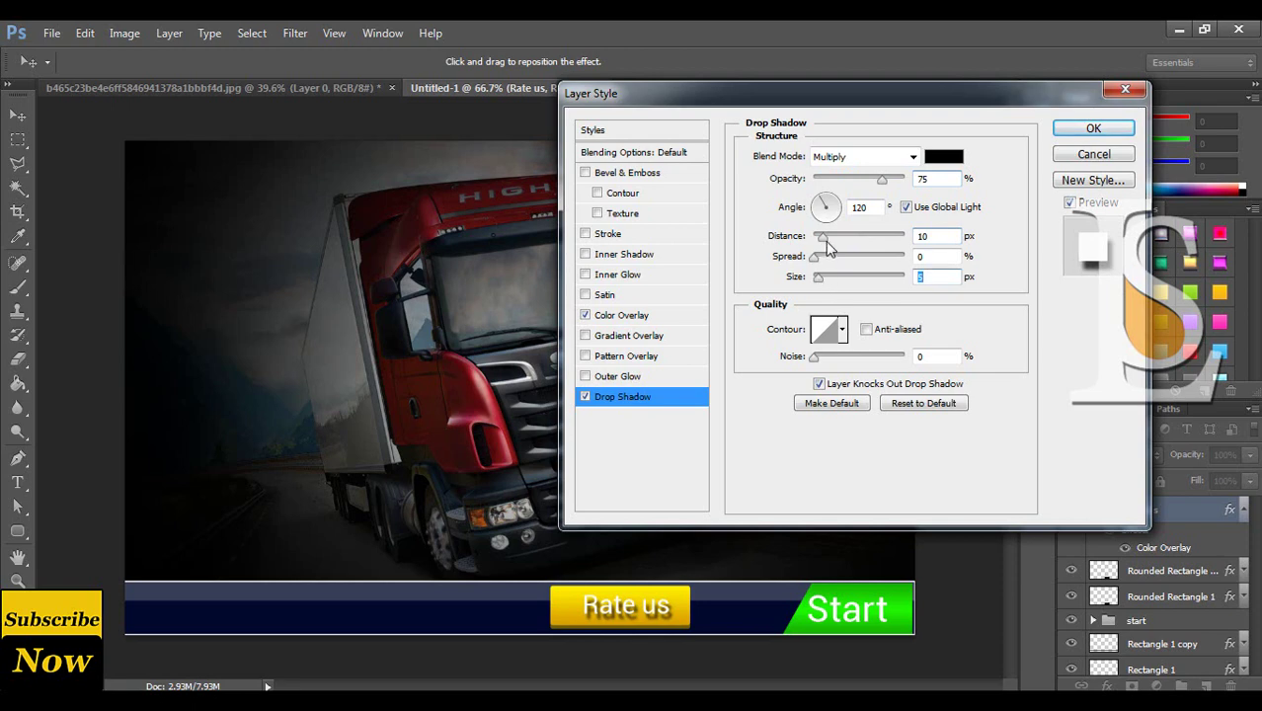
left_click_drag(824, 237, 818, 247)
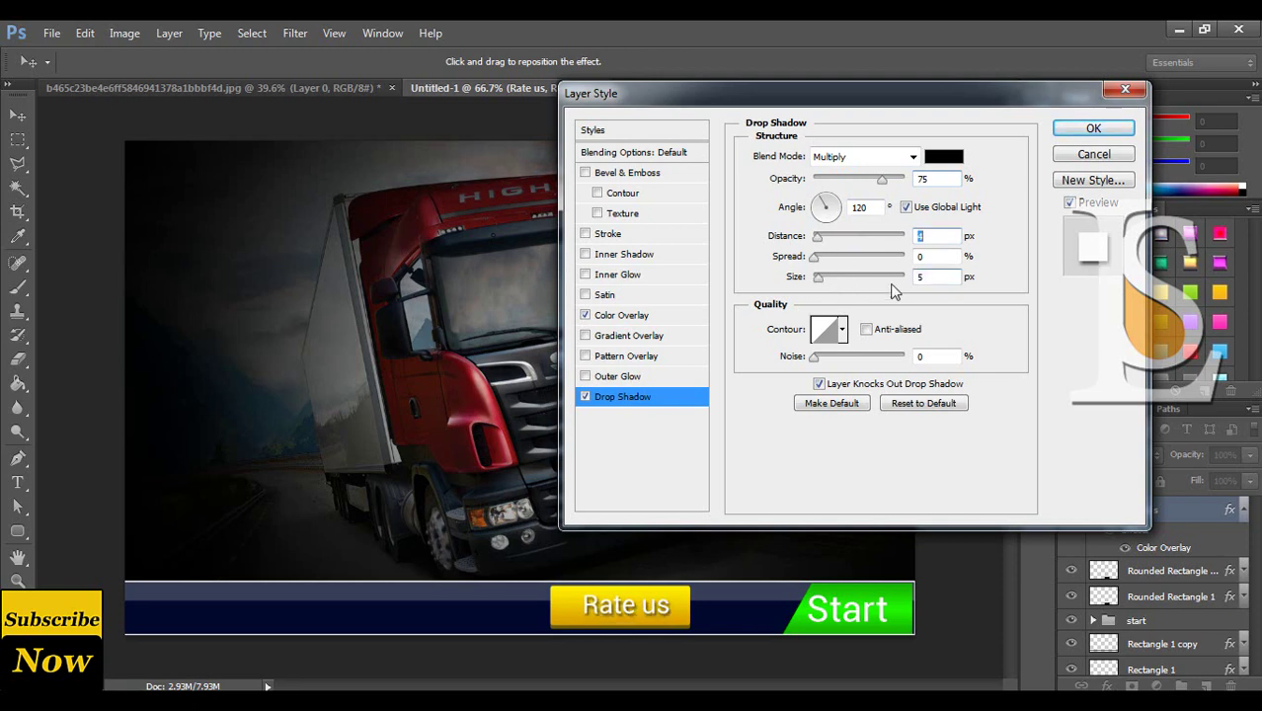
double_click(936, 281)
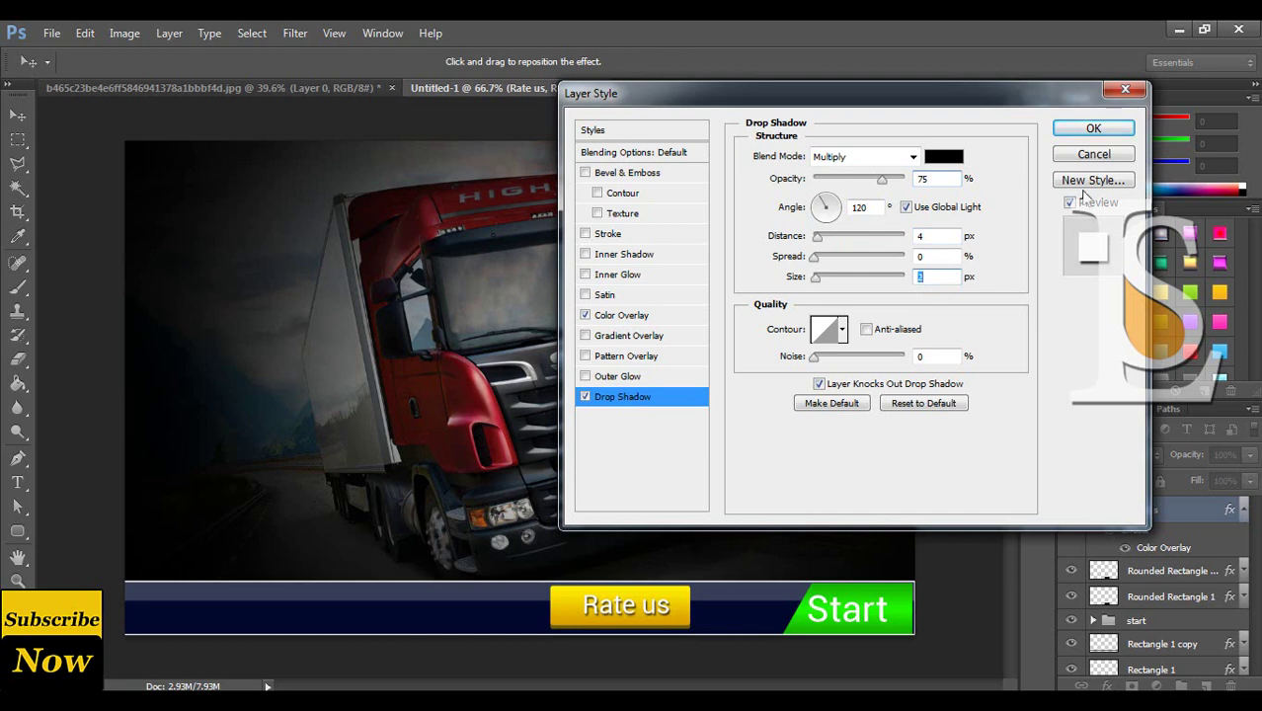
left_click(1093, 128)
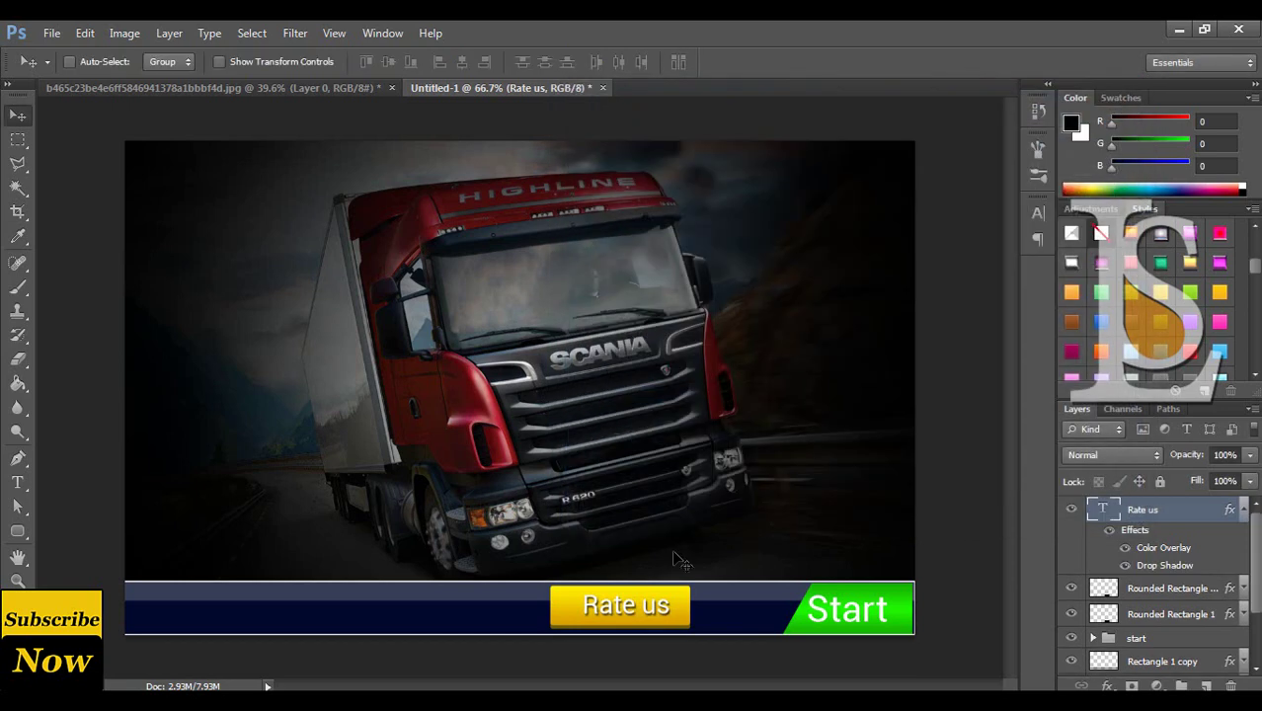
Group the Rate us text and both rectangles as 'rate us', then shift it slightly right.
left_click(1245, 513)
left_click(1190, 563, "shift")
key("ctrl+g")
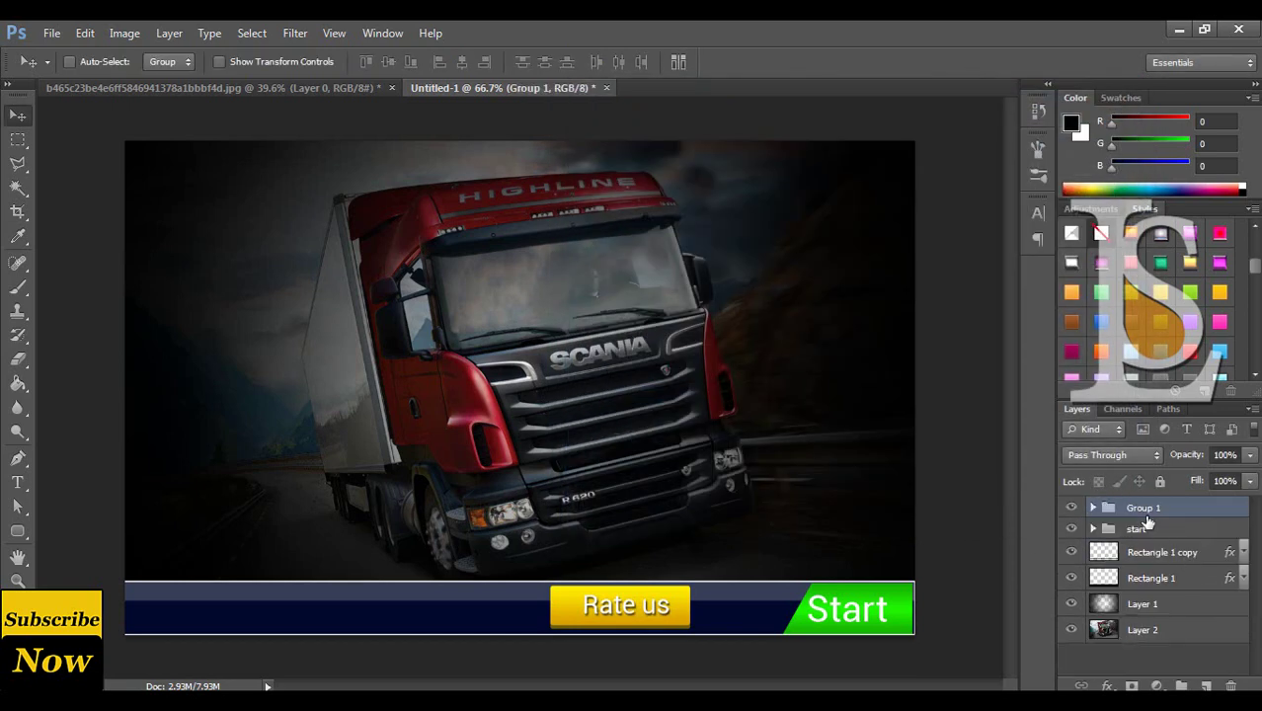
double_click(1143, 507)
type("rate us")
key("Return")
left_click_drag(676, 613, 734, 618)
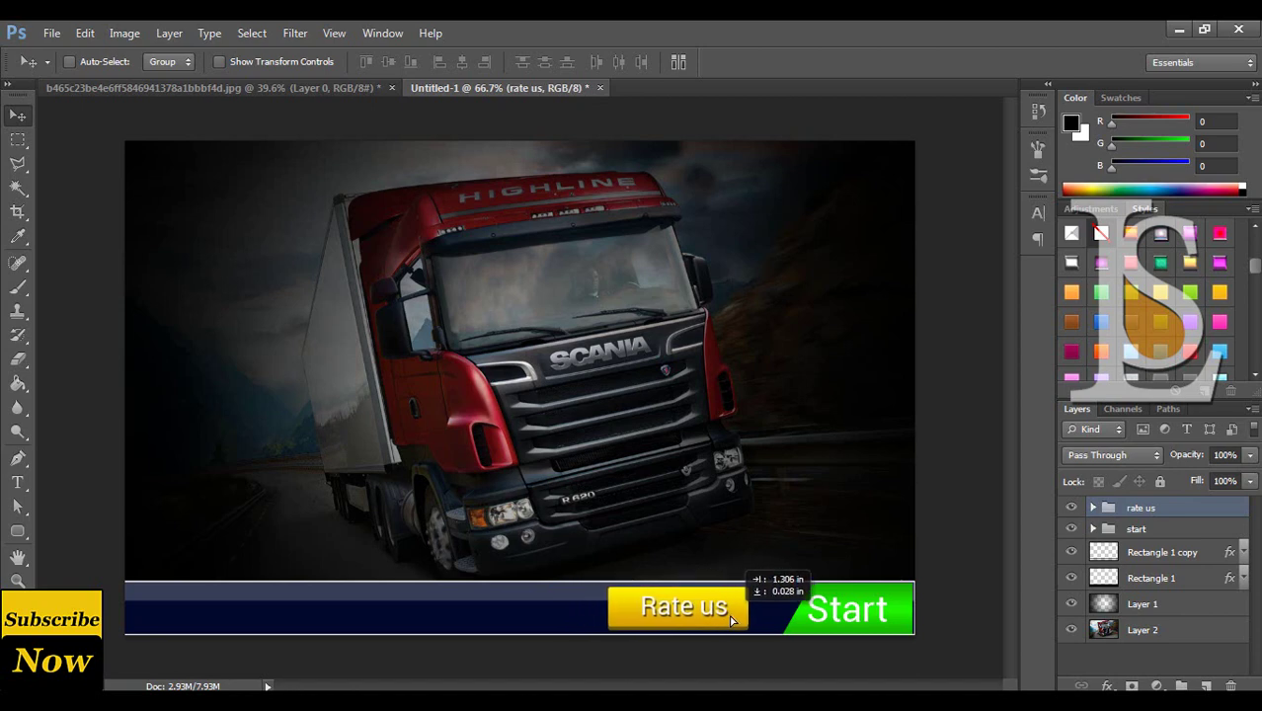
Duplicate the rate us group as 'more' and nudge it left.
right_click(1153, 516)
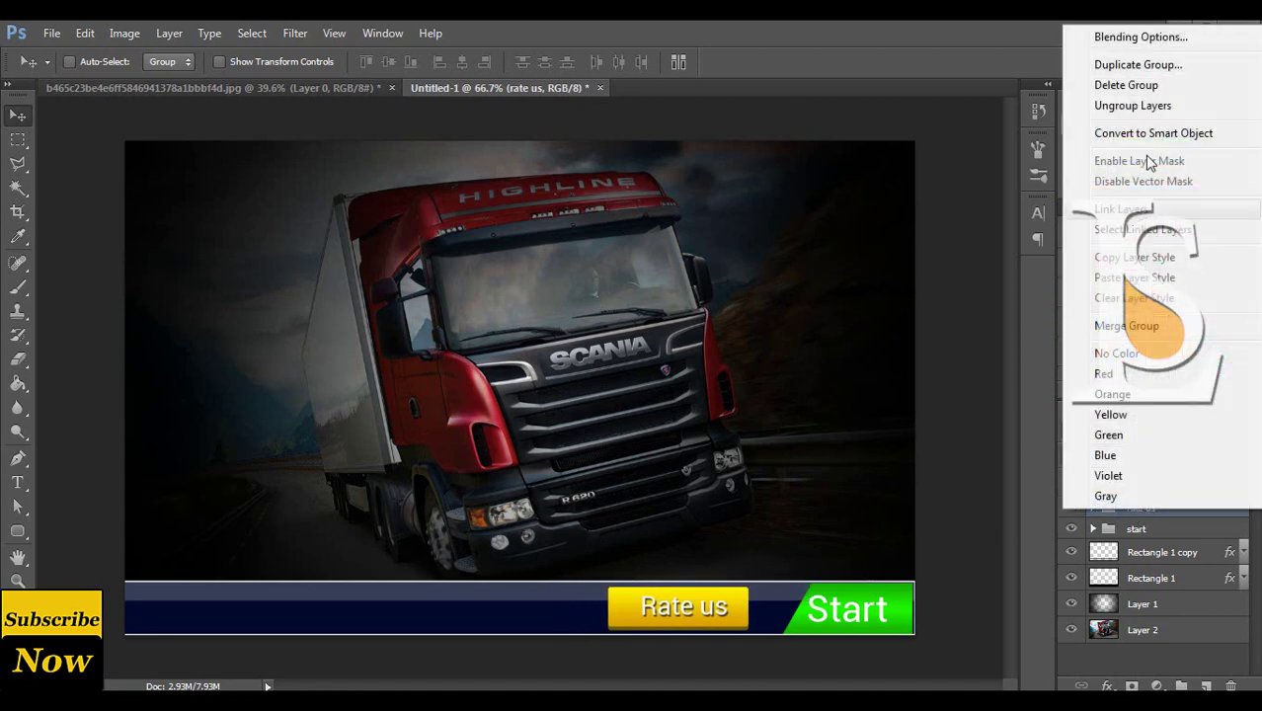
left_click(1141, 62)
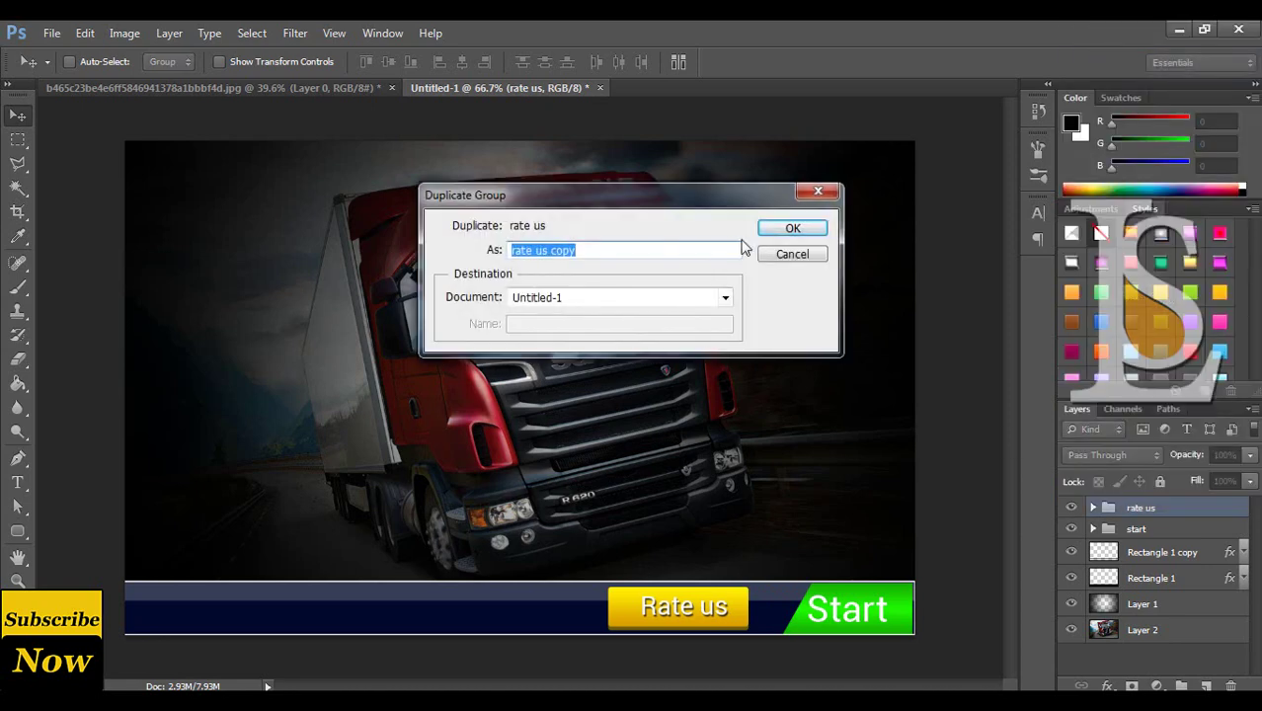
left_click(784, 237)
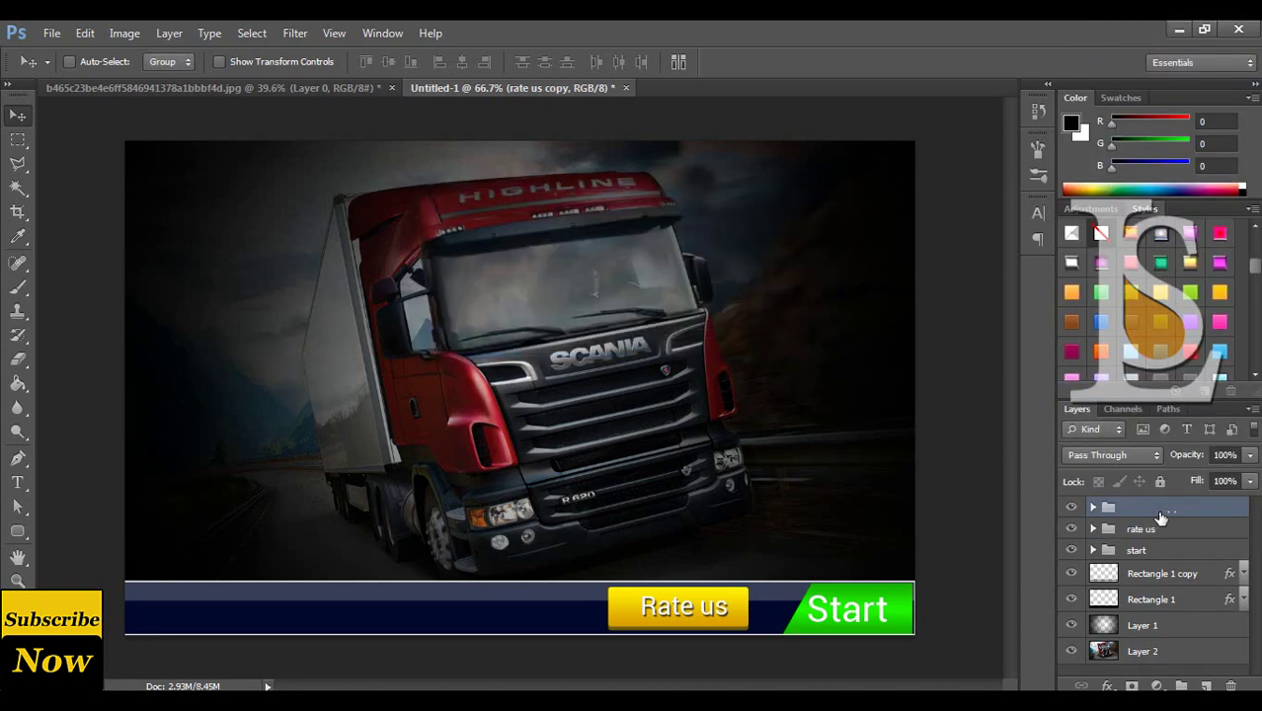
double_click(1160, 515)
type("more")
key("Return")
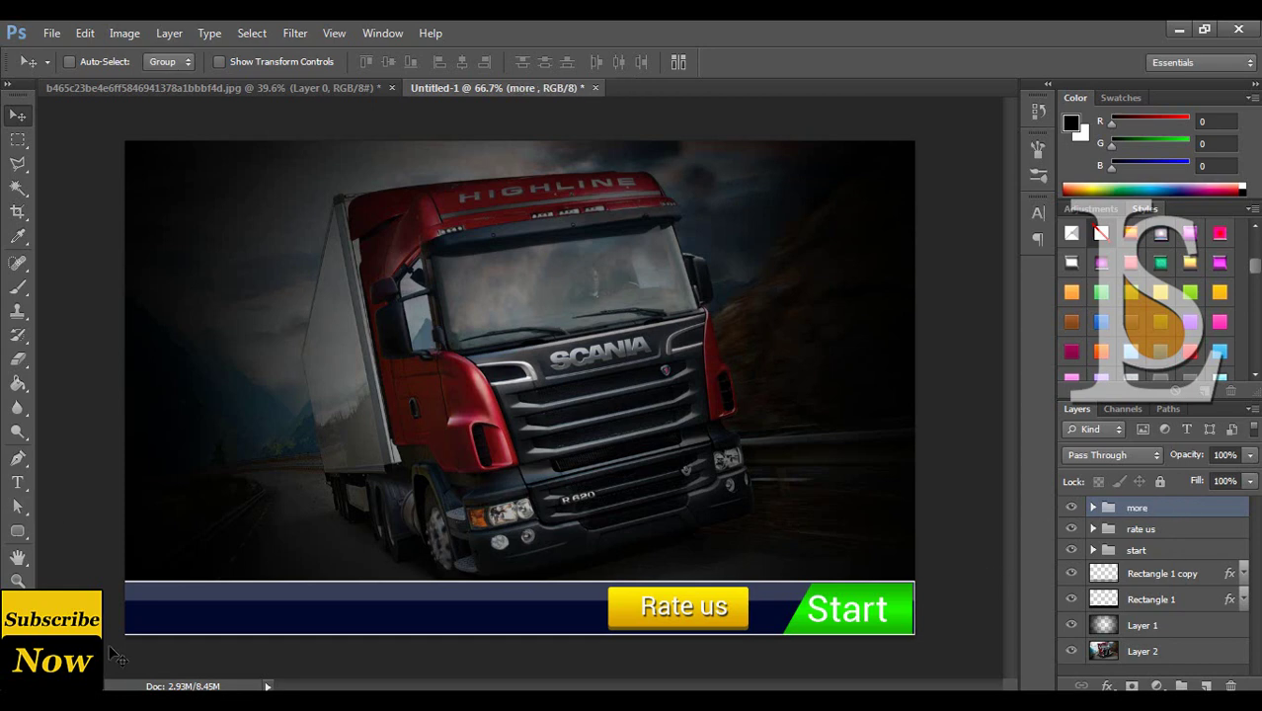
key("shift+Left")
key("shift+Left")
key("shift+Left")
key("shift+Left")
key("shift+Left")
key("shift+Left")
key("shift+Left")
key("shift+Left")
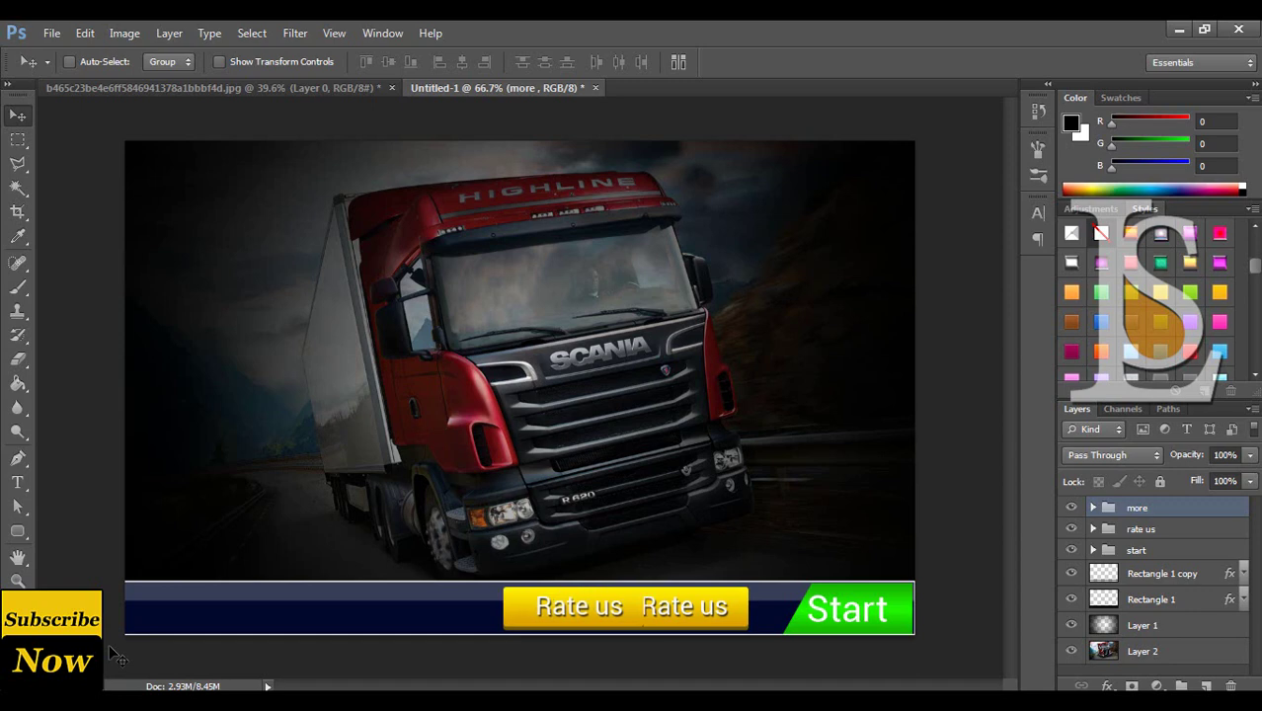
key("shift+Left")
key("shift+Left")
key("shift+Left")
key("shift+Left")
key("shift+Left")
key("shift+Left")
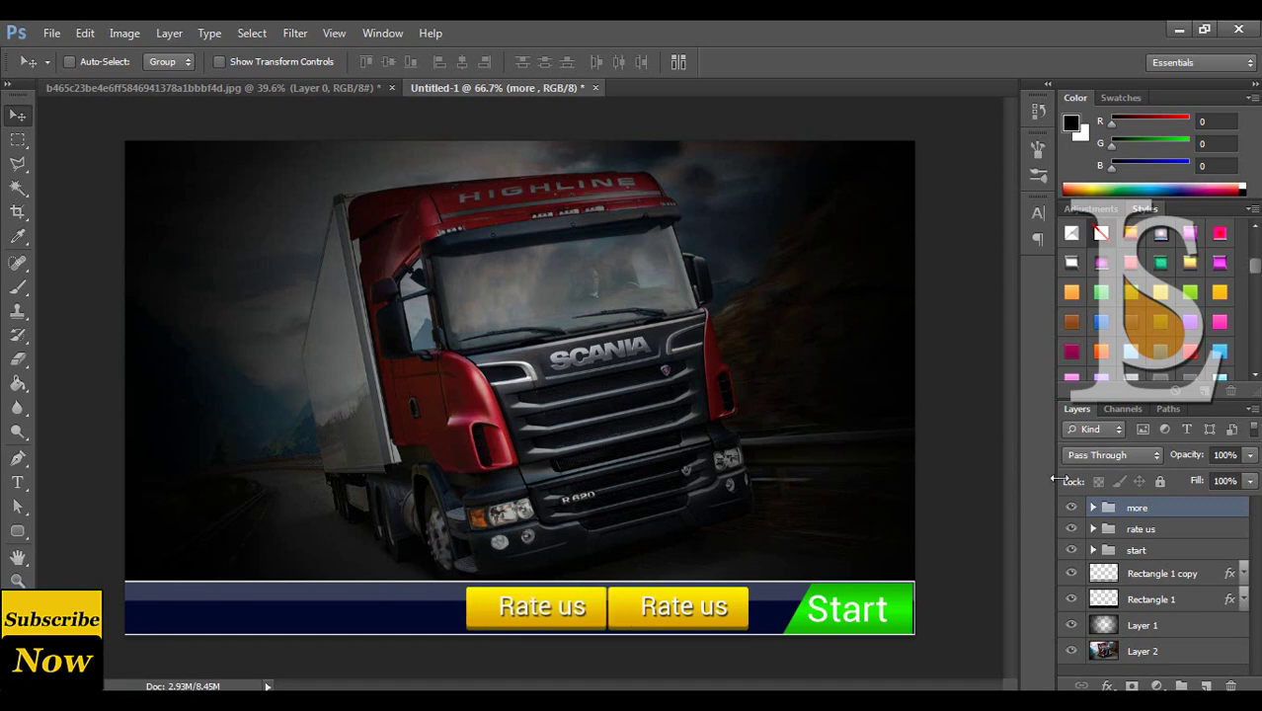
Change the copied label to 'More us' and centre it horizontally on its button.
left_click(1093, 508)
left_click(1153, 533)
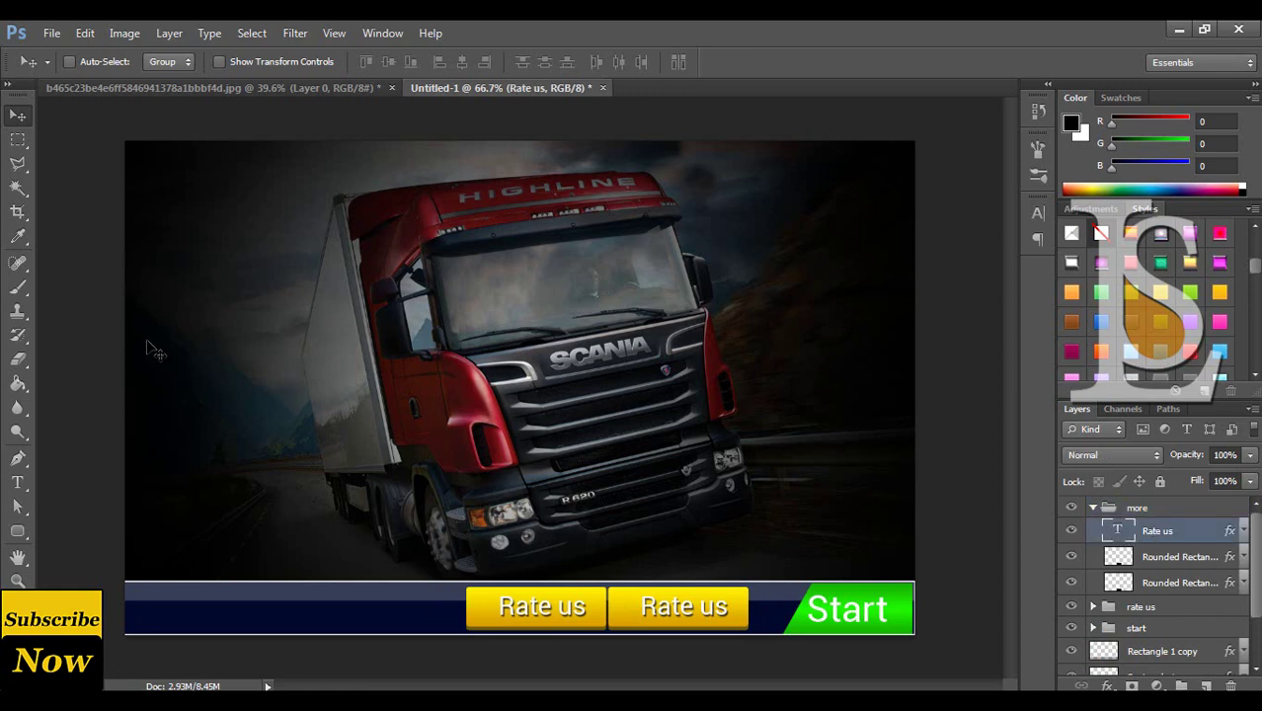
left_click(16, 482)
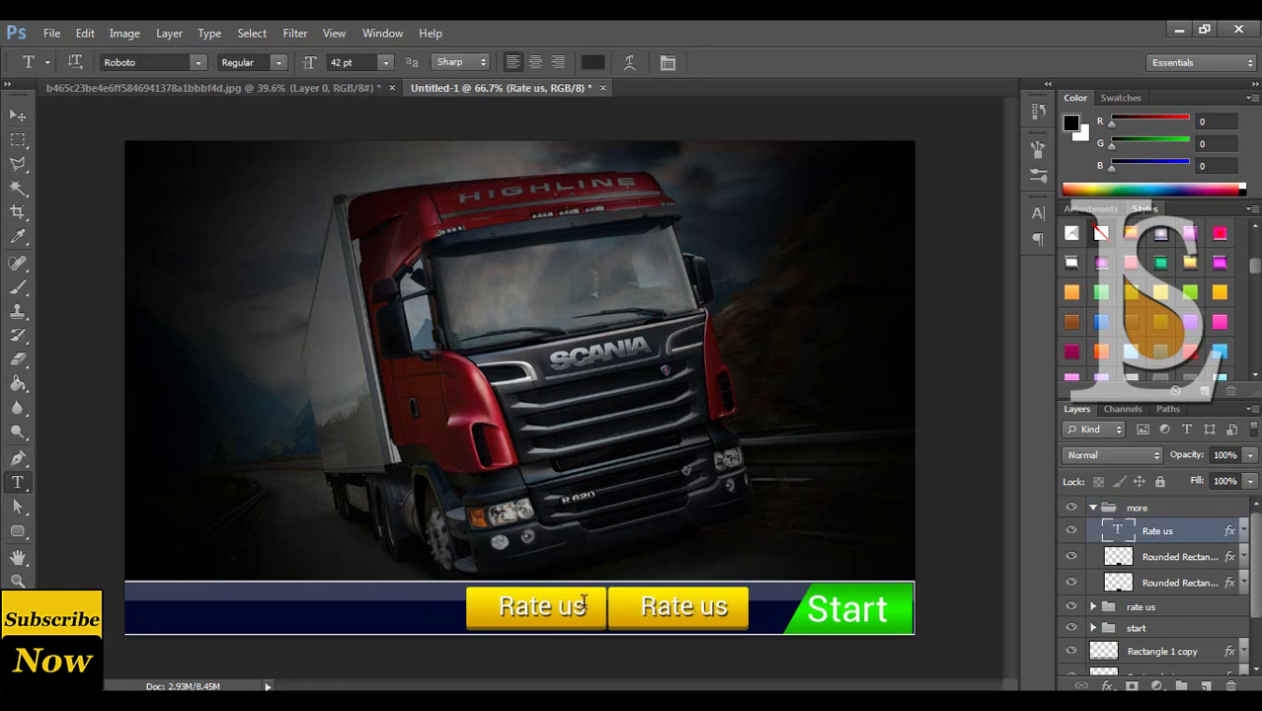
left_click_drag(551, 607, 496, 606)
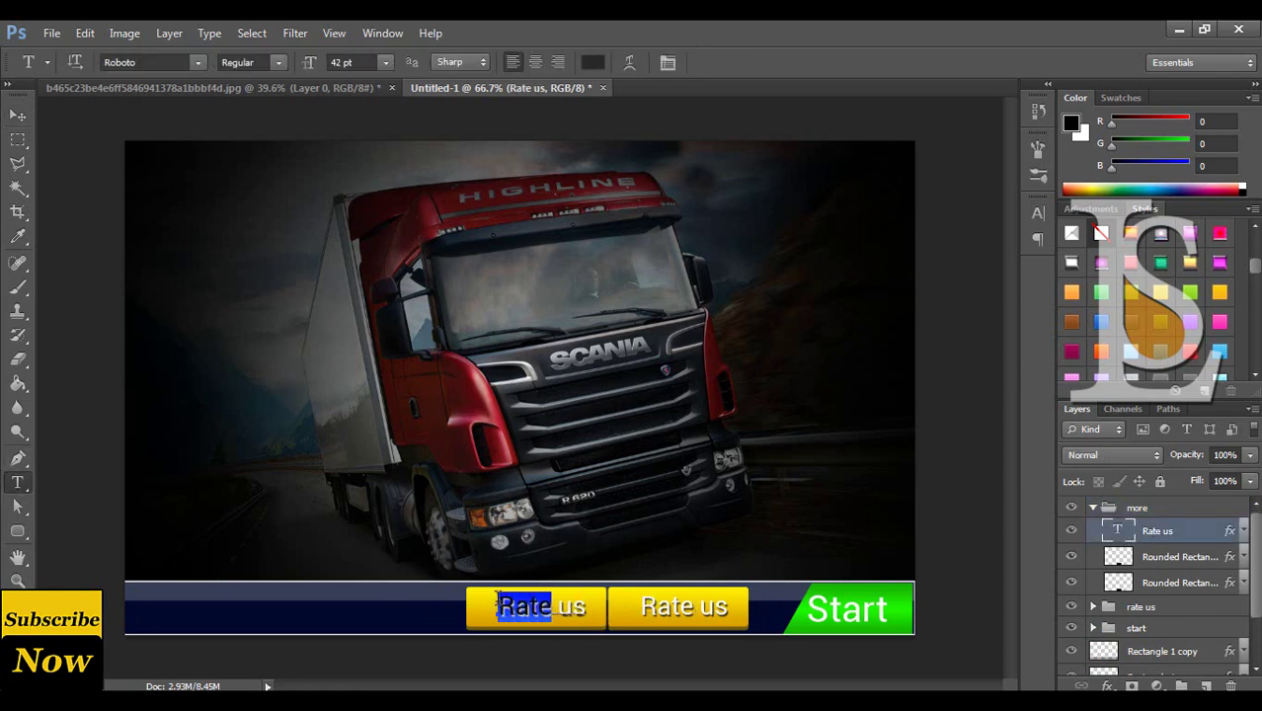
type("Mo")
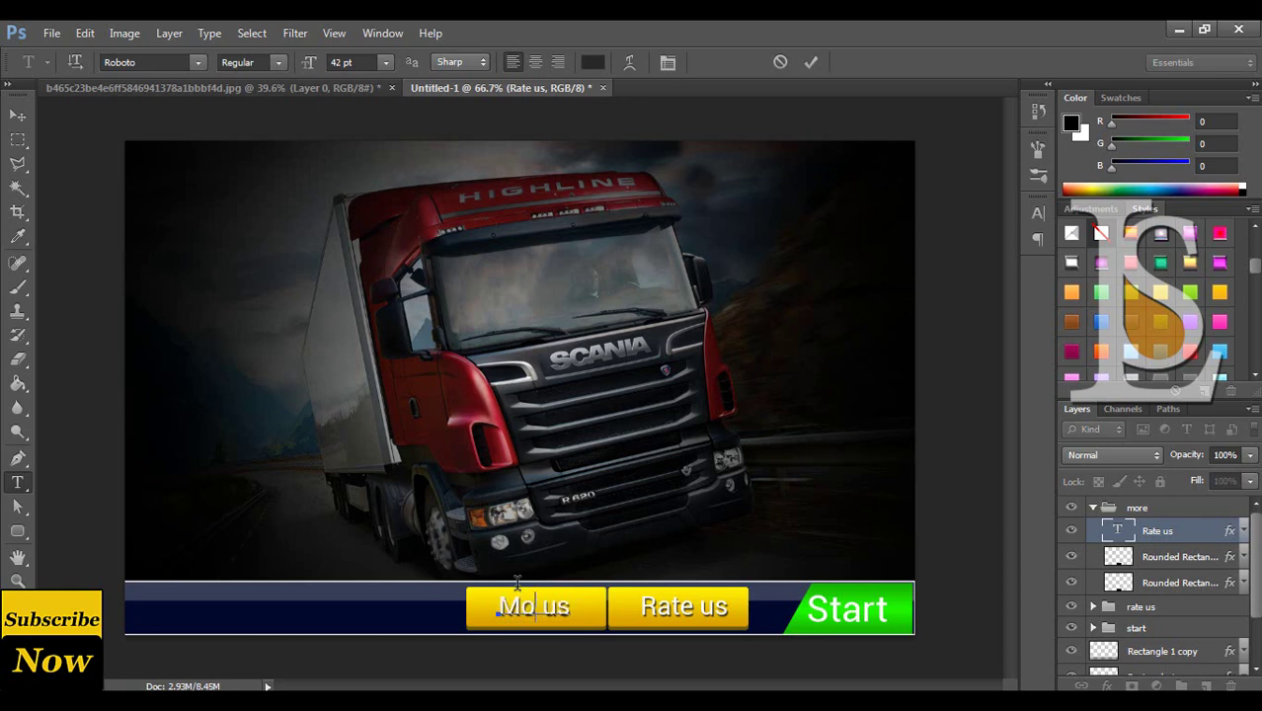
type("re")
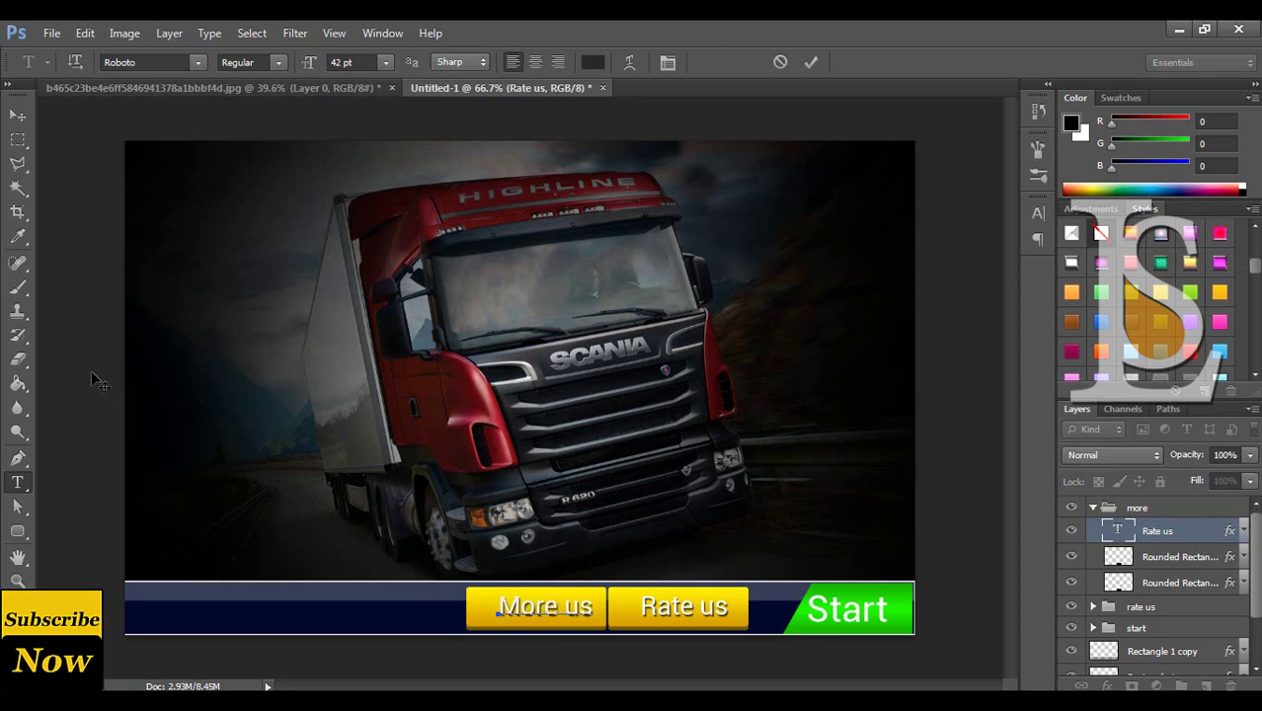
left_click(17, 114)
left_click(1185, 559, "shift")
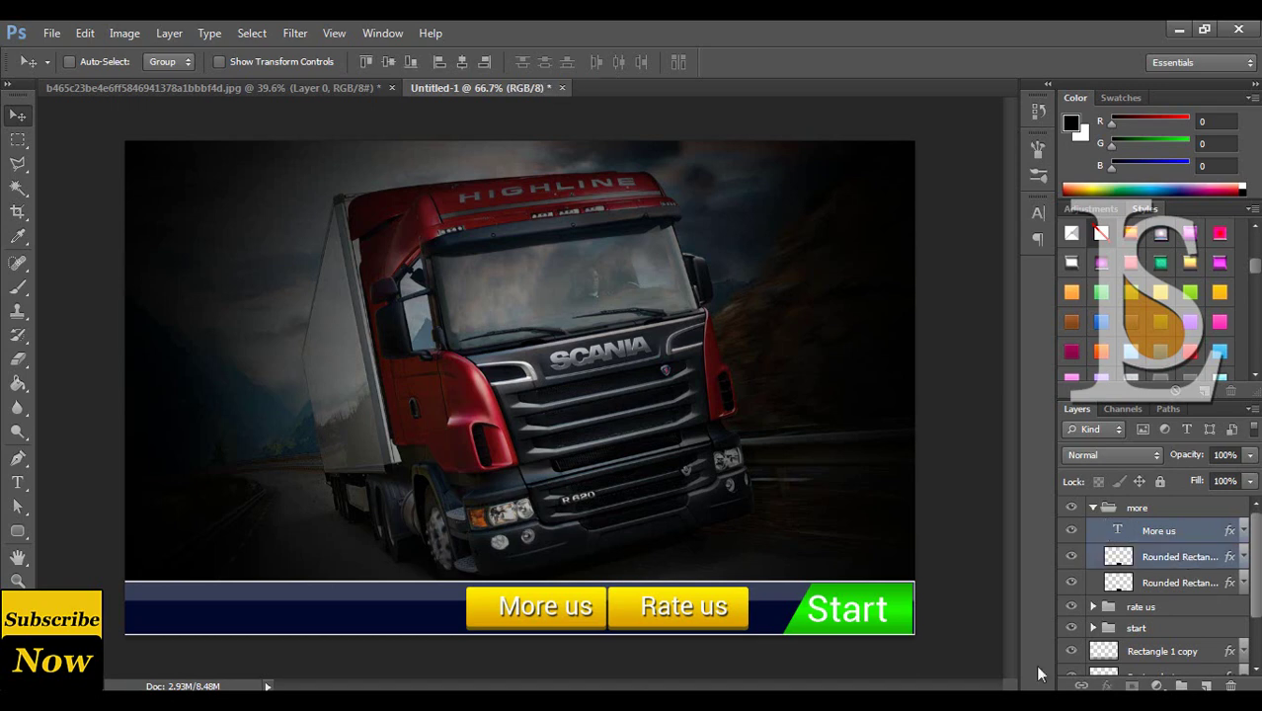
left_click(462, 62)
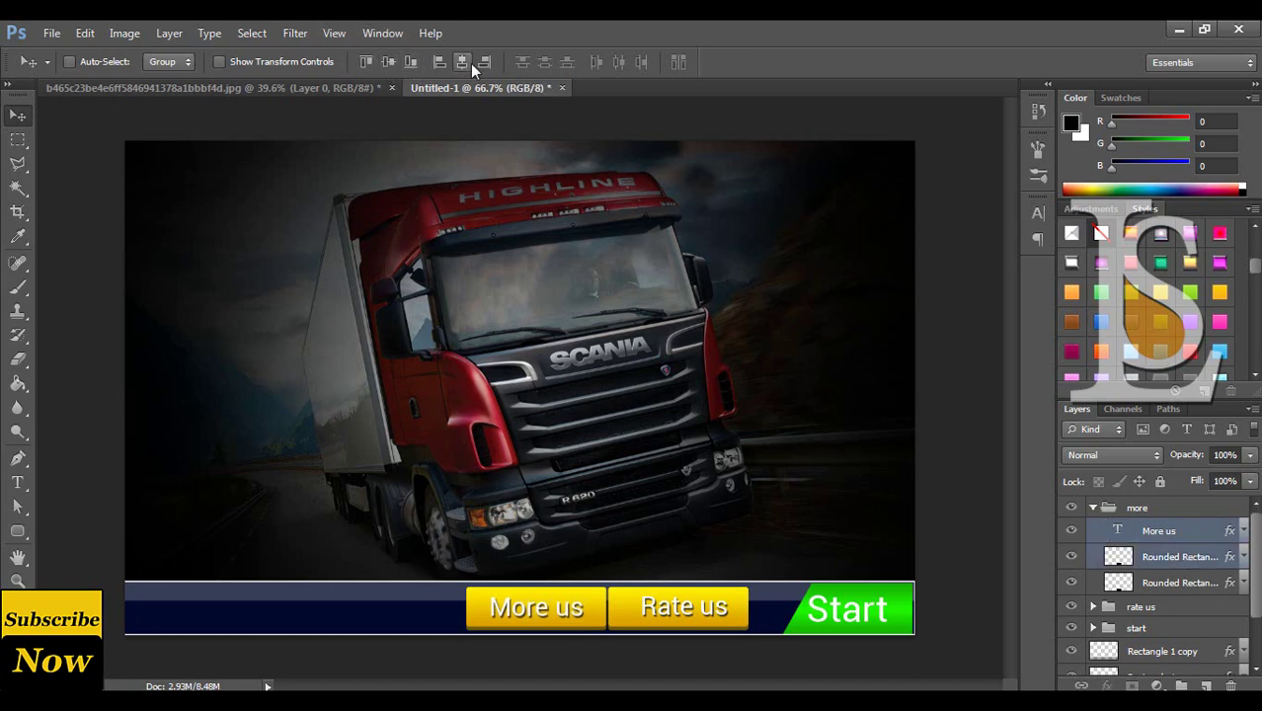
left_click(1091, 506)
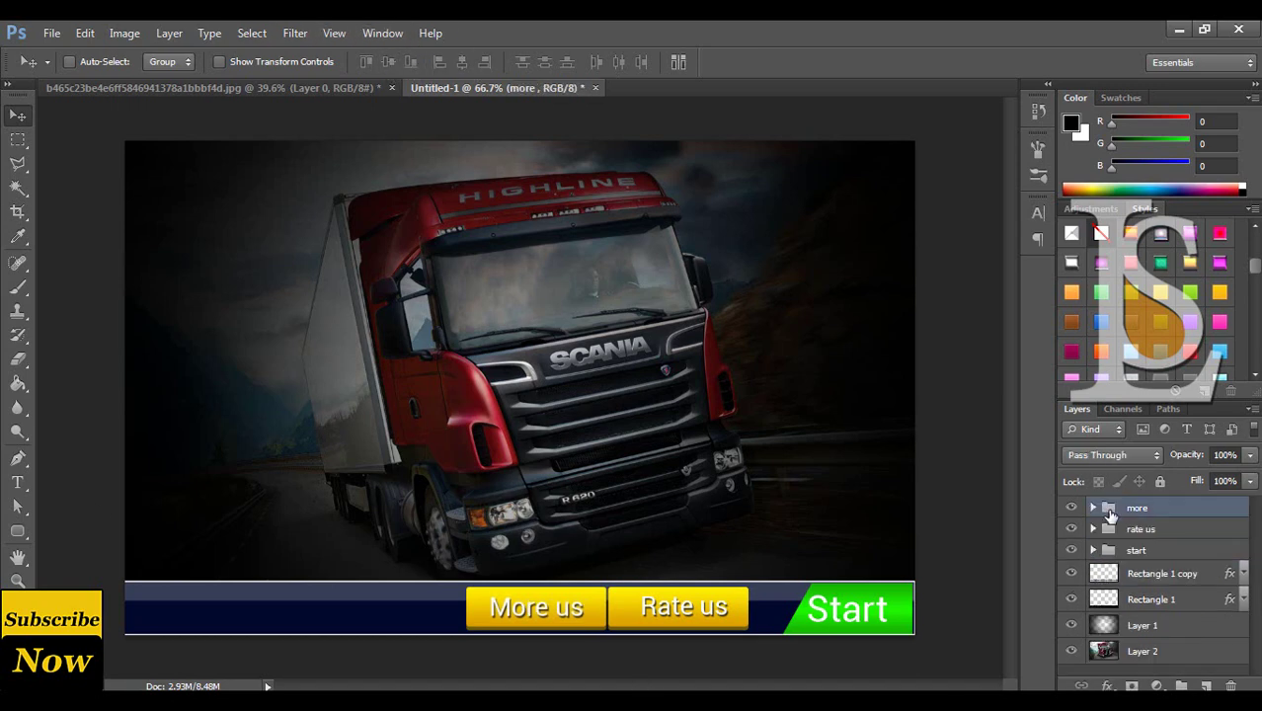
Duplicate the more group as 'settings' and shift it left of More us.
right_click(1157, 508)
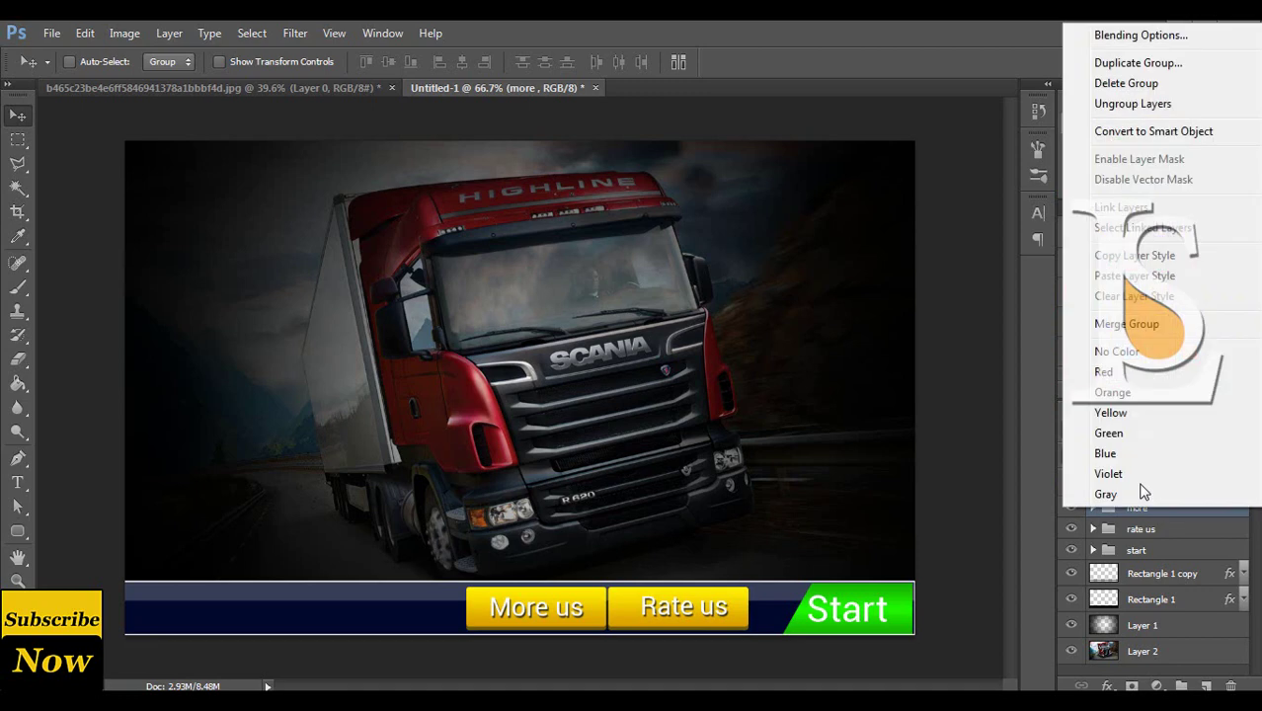
left_click(1135, 63)
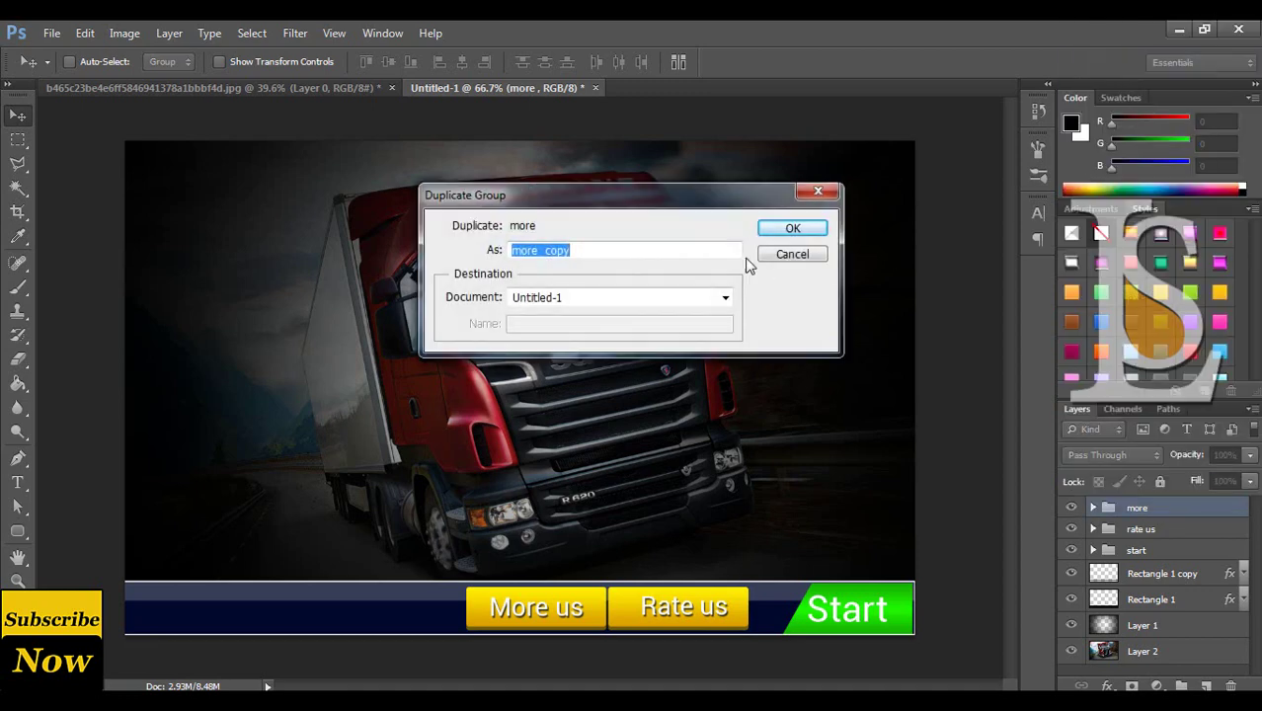
left_click(787, 228)
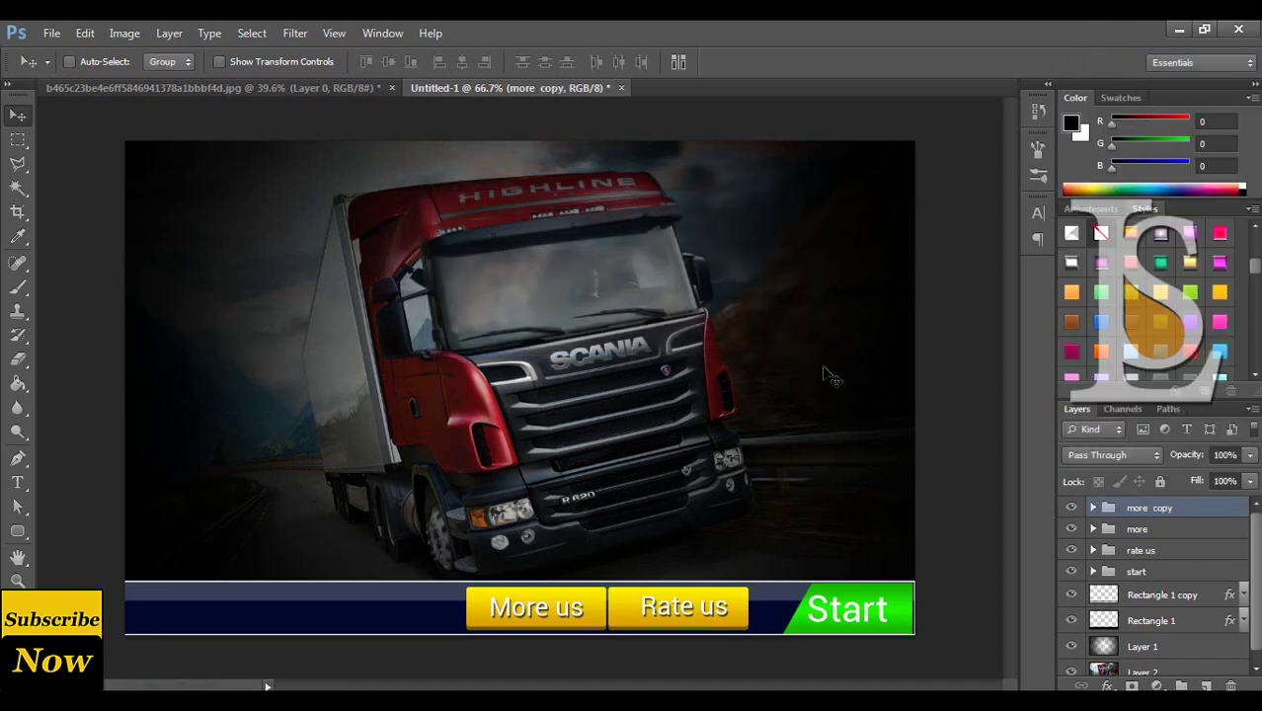
double_click(1164, 508)
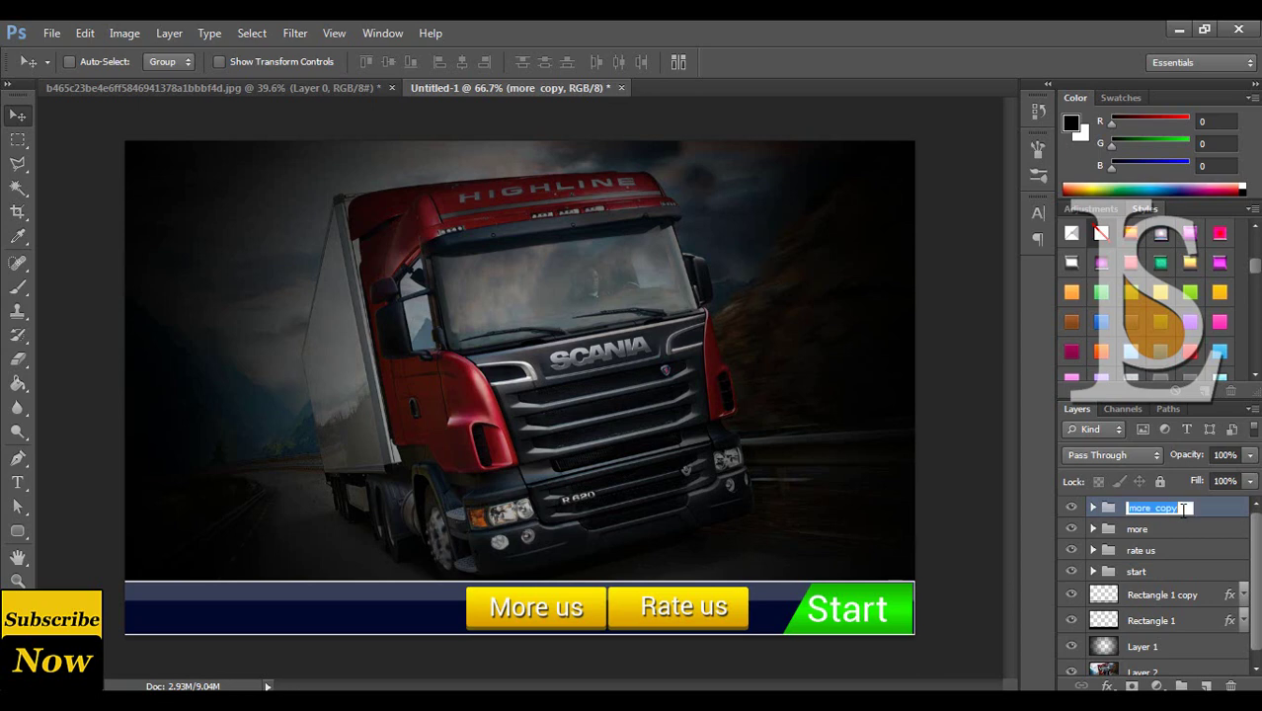
type("settings")
key("Return")
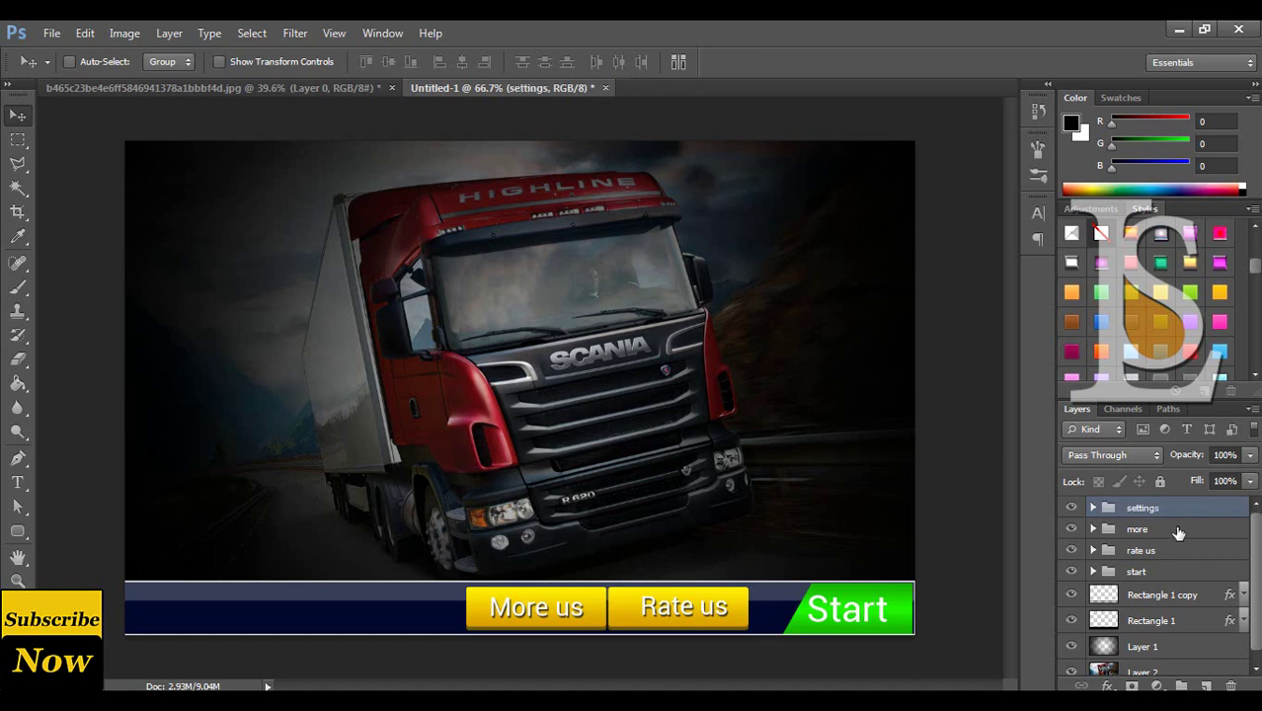
key("Left")
key("Left")
key("Left")
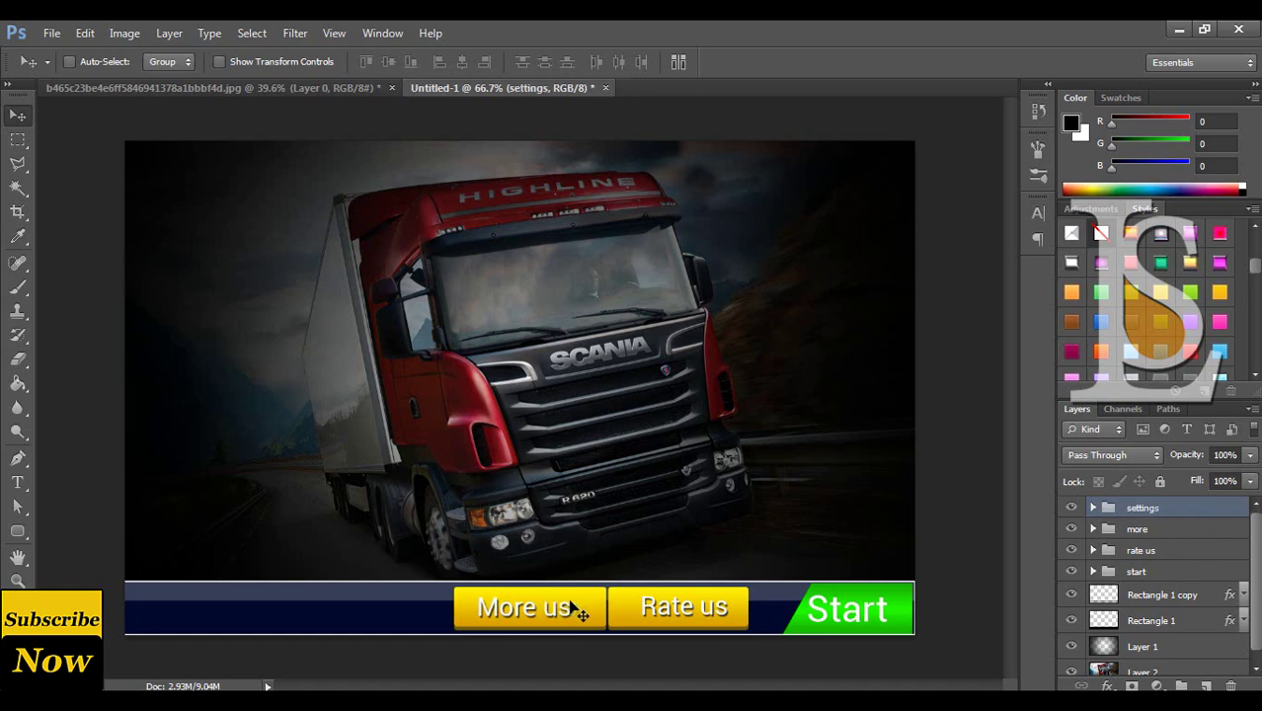
key("Left")
key("Left")
key("Left")
key("Left")
key("Left")
key("Left")
key("Left")
key("Left")
key("Left")
key("Left")
key("Left")
key("Left")
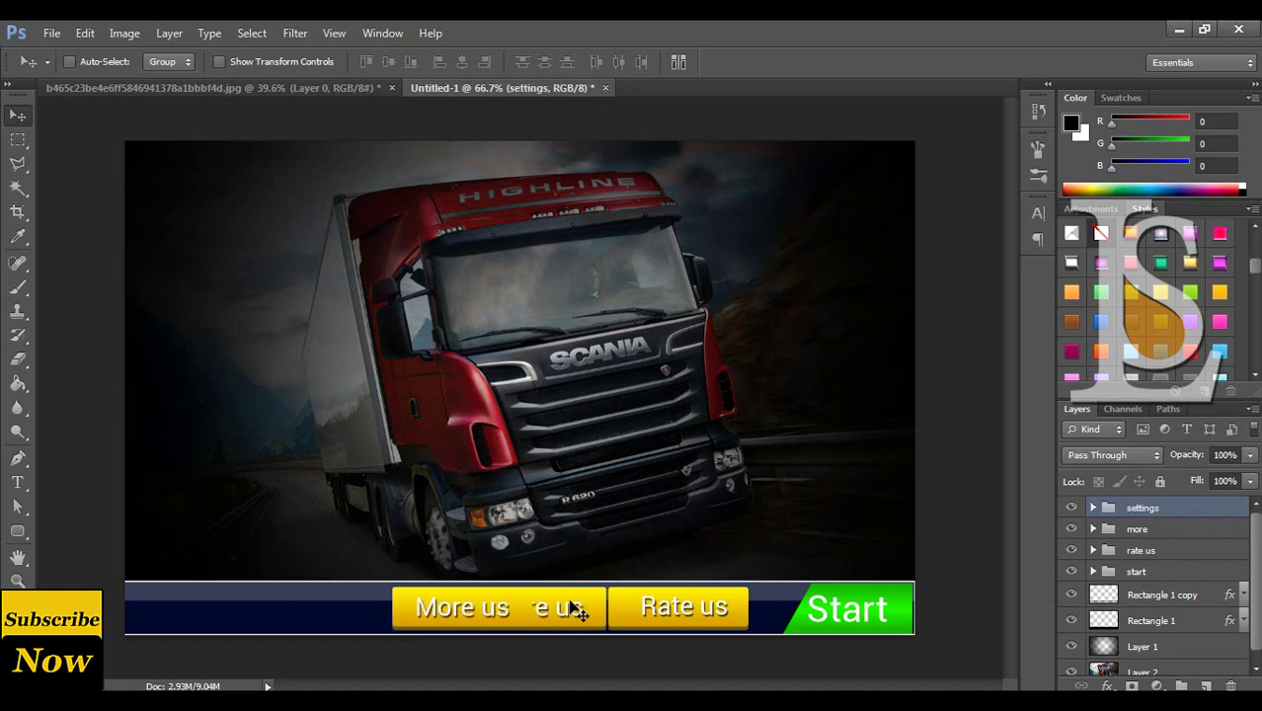
key("Left")
key("Left")
key("Left")
key("Left")
key("Left")
key("Left")
key("Left")
key("Left")
key("Left")
key("Left")
key("Left")
key("Left")
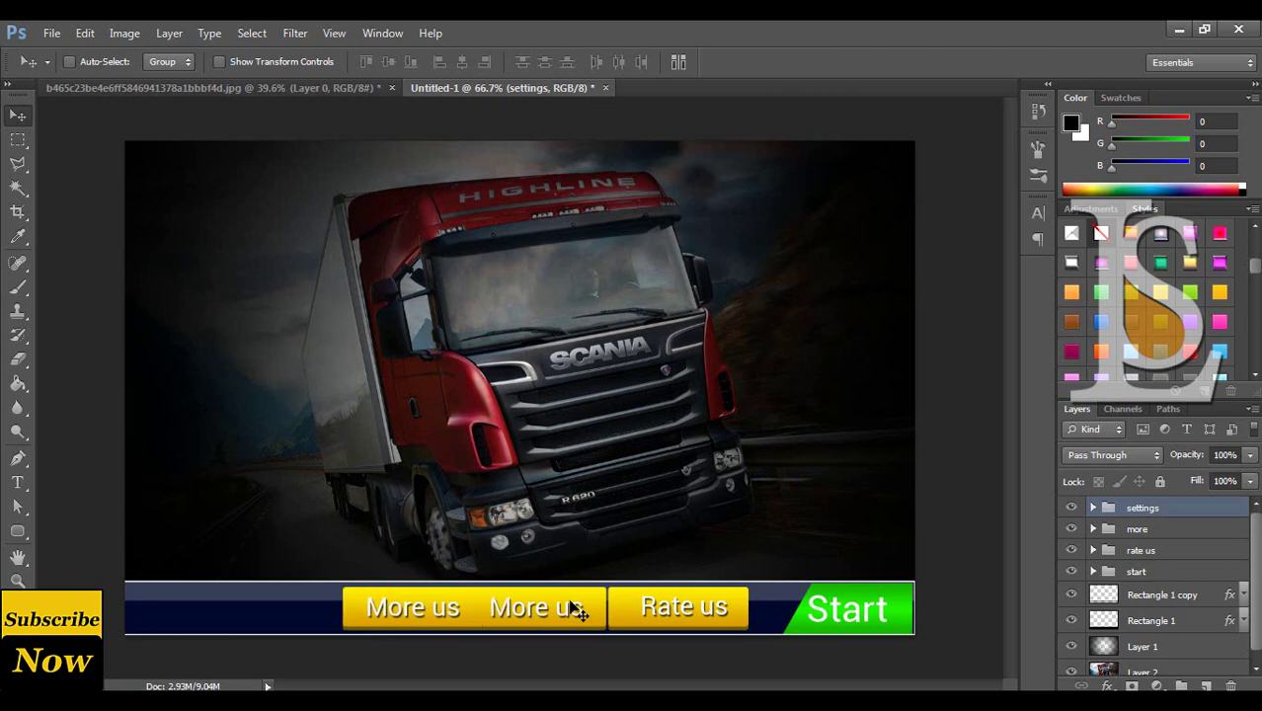
key("Left")
key("Left")
key("Left")
key("Left")
key("Left")
key("Left")
key("Left")
key("Left")
key("Left")
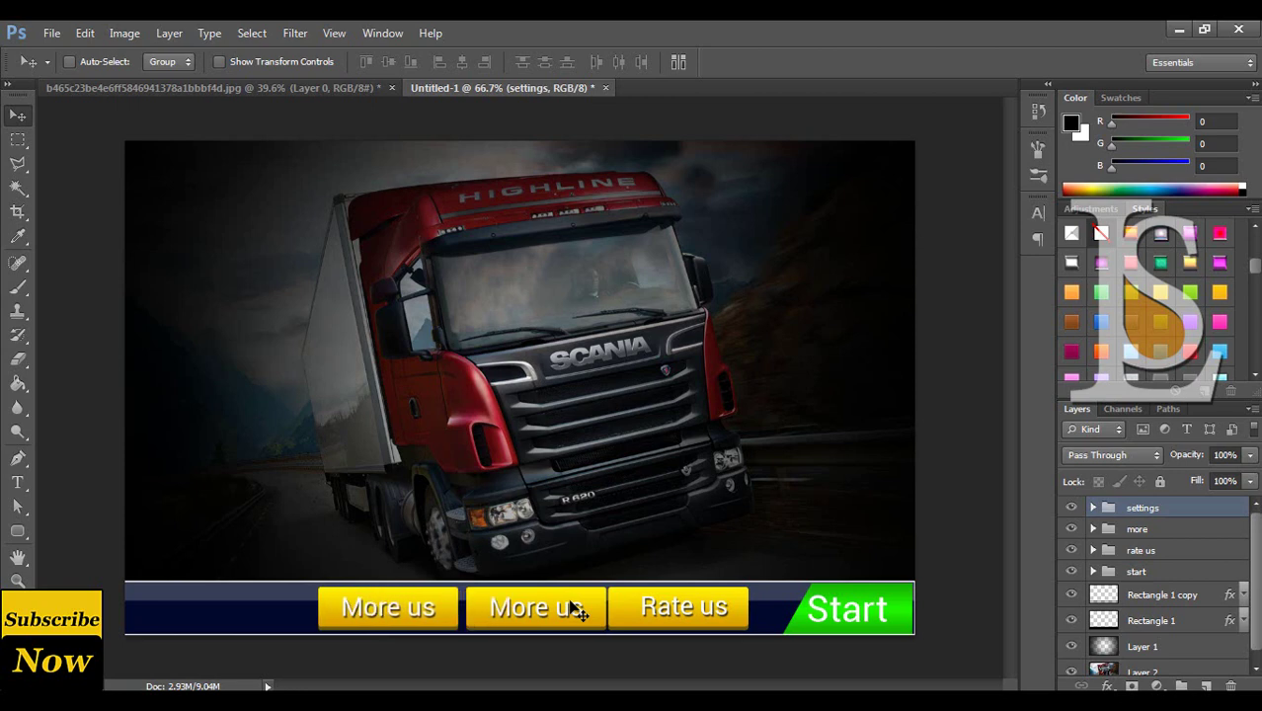
key("Right")
key("Right")
key("Right")
key("Right")
key("Right")
key("Right")
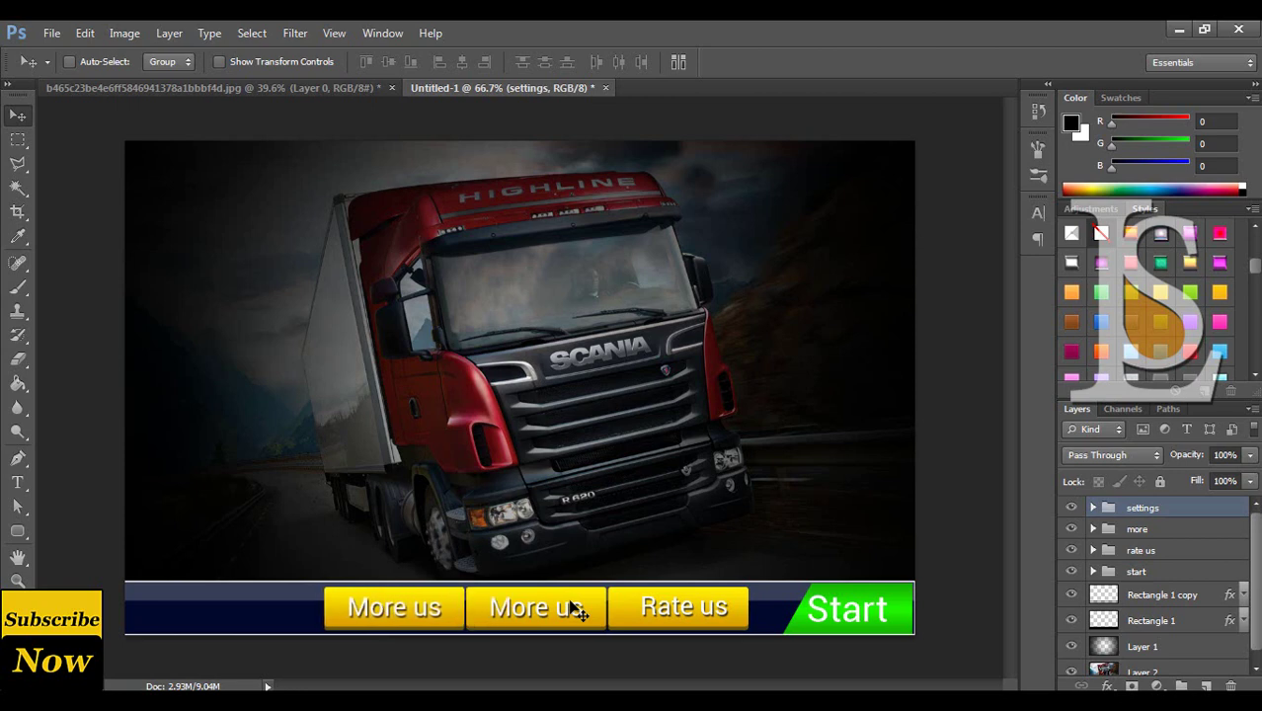
Change the label to 'Settings' and centre it vertically and horizontally on its button.
left_click(1093, 507)
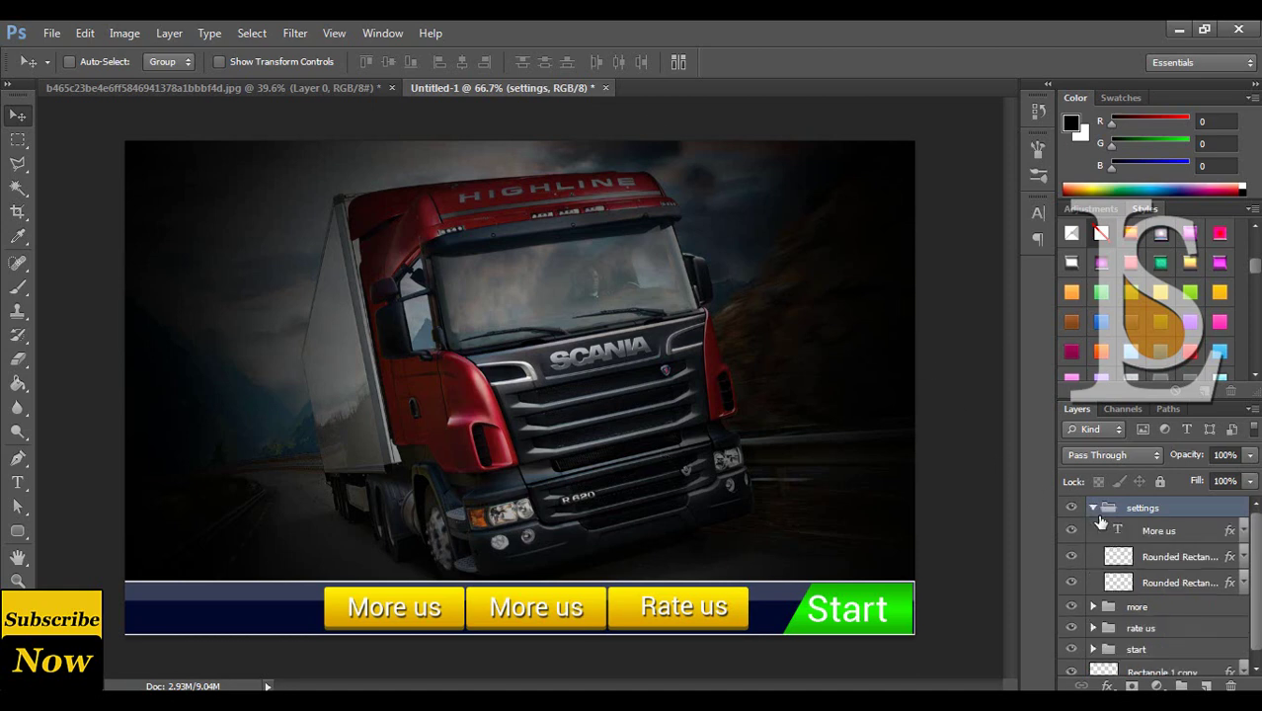
left_click(1158, 531)
left_click(18, 482)
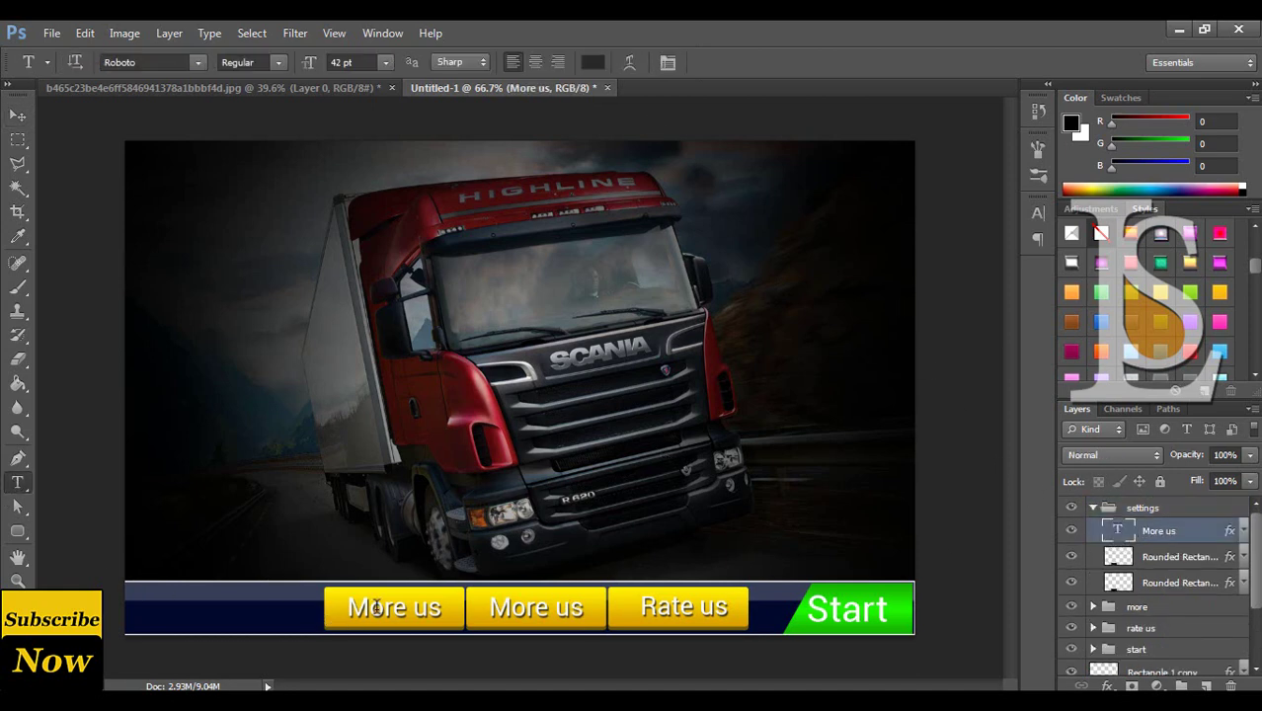
left_click_drag(443, 606, 339, 606)
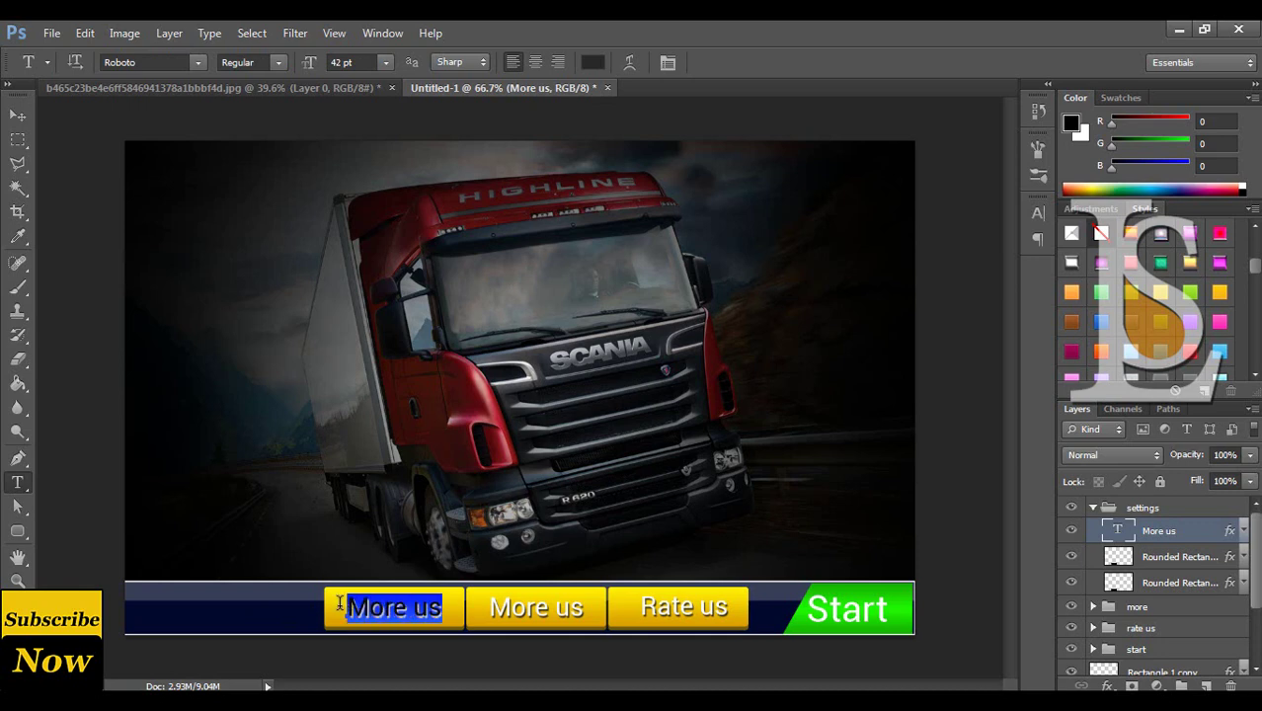
type("Settings")
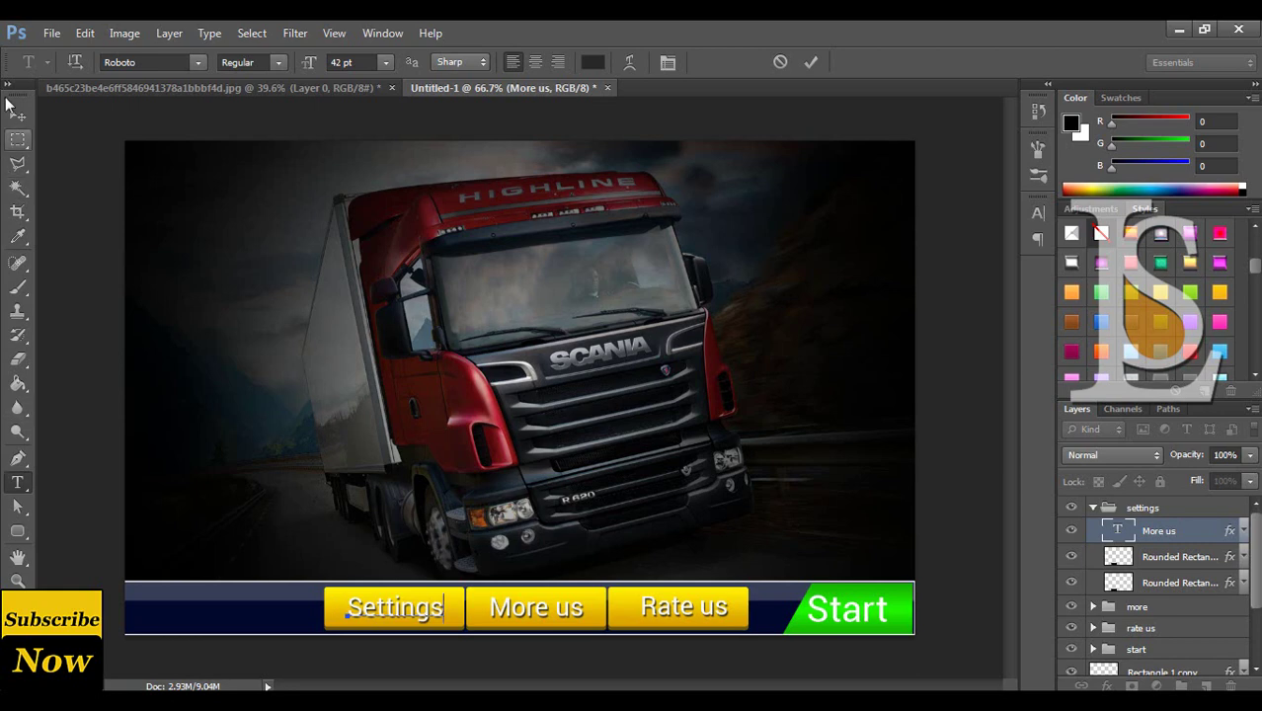
left_click(18, 115)
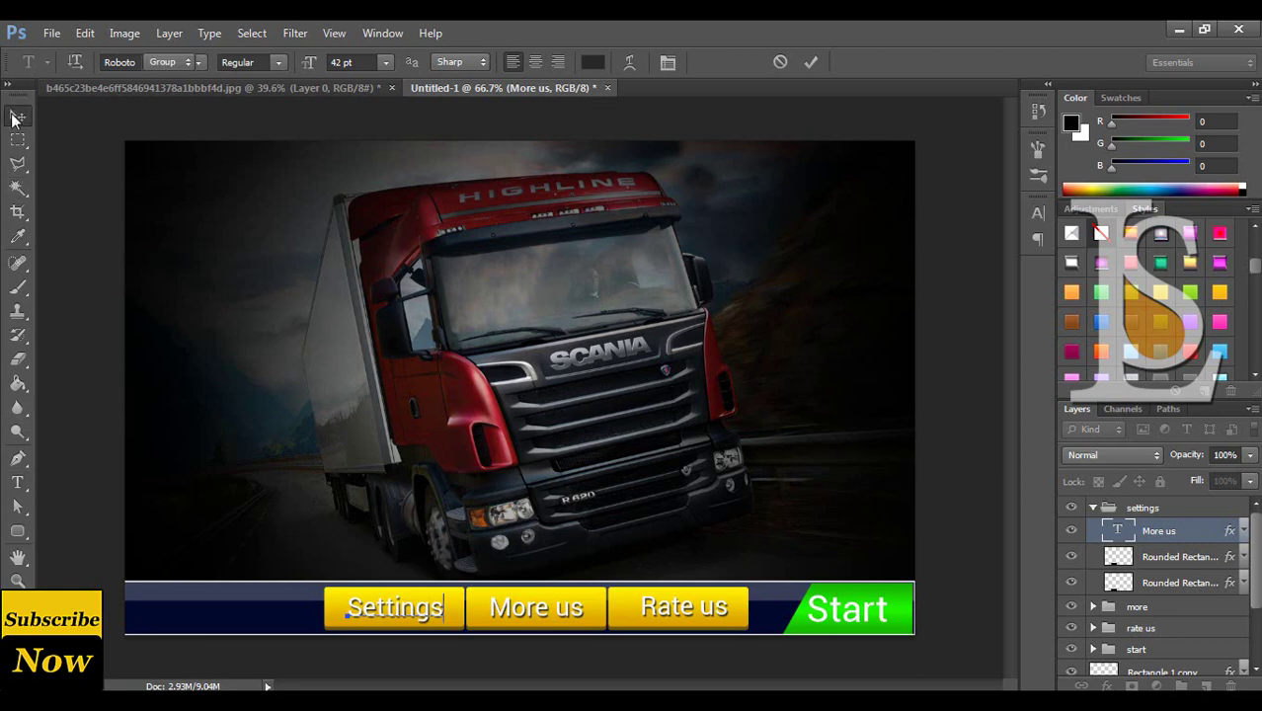
left_click(1212, 560, "shift")
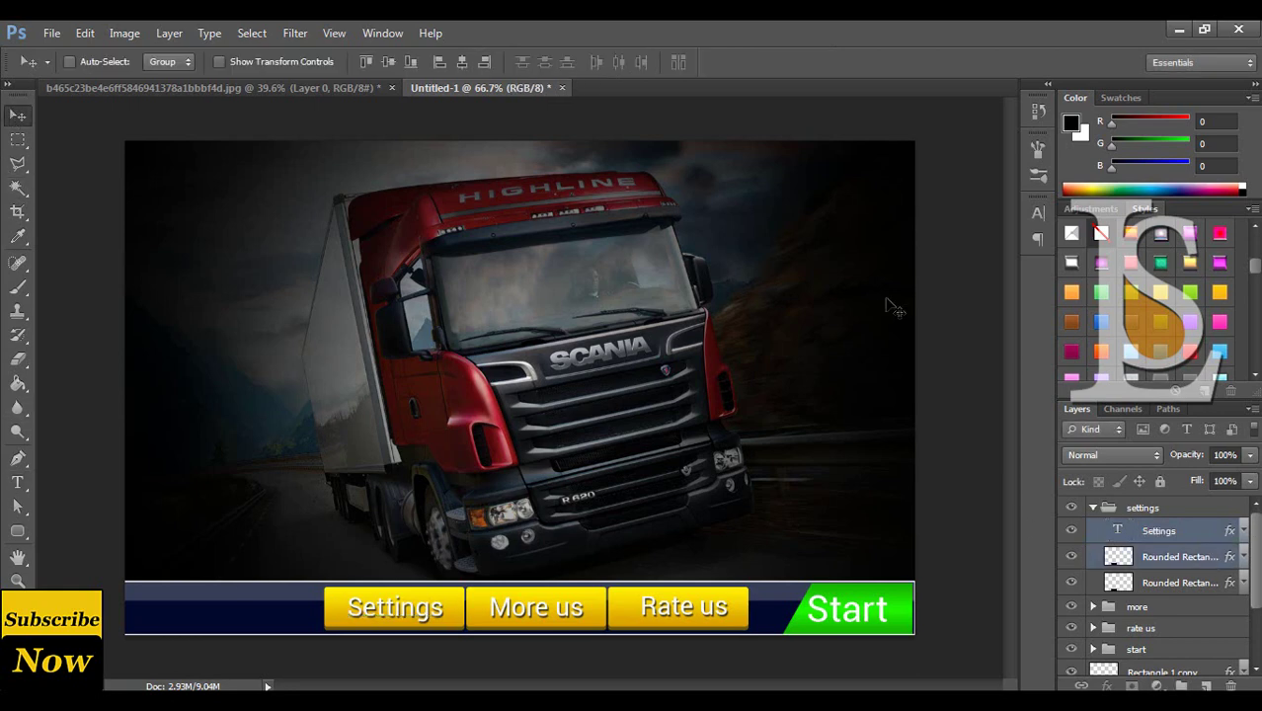
left_click(387, 62)
left_click(461, 63)
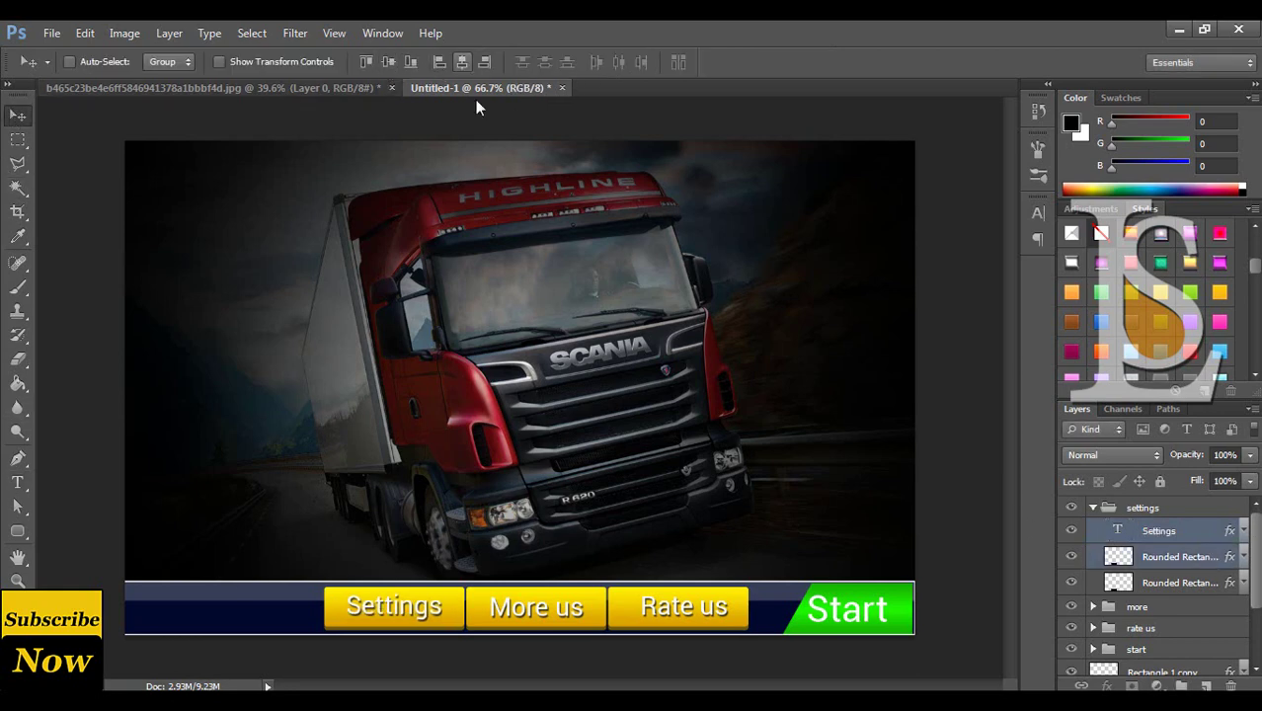
left_click(1093, 508)
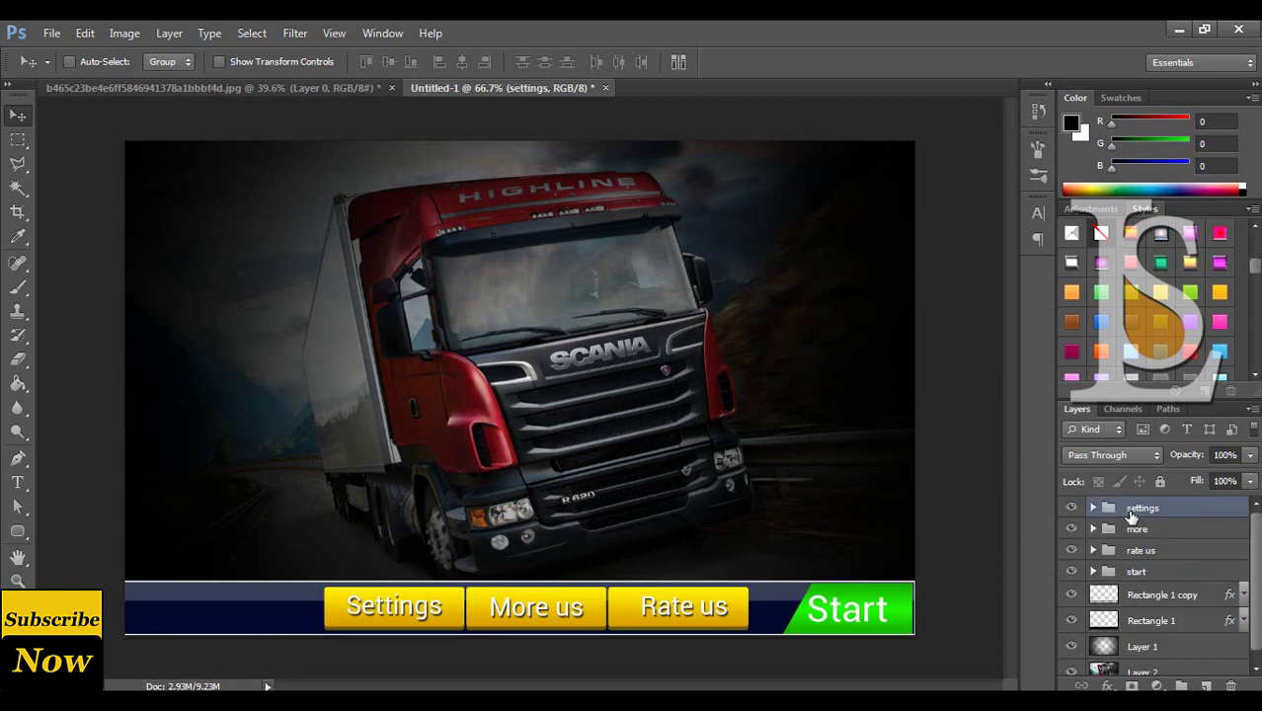
Duplicate the settings group as 'exit' and nudge it left along the bar.
right_click(1177, 508)
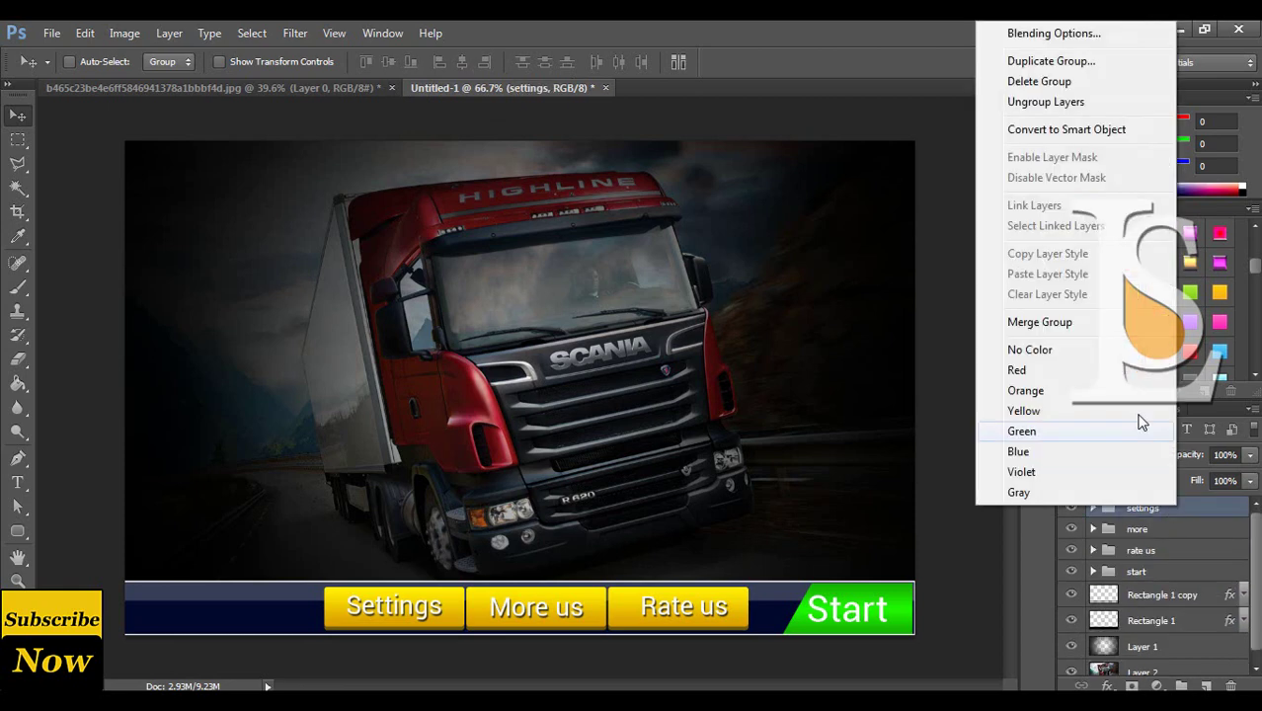
left_click(1050, 62)
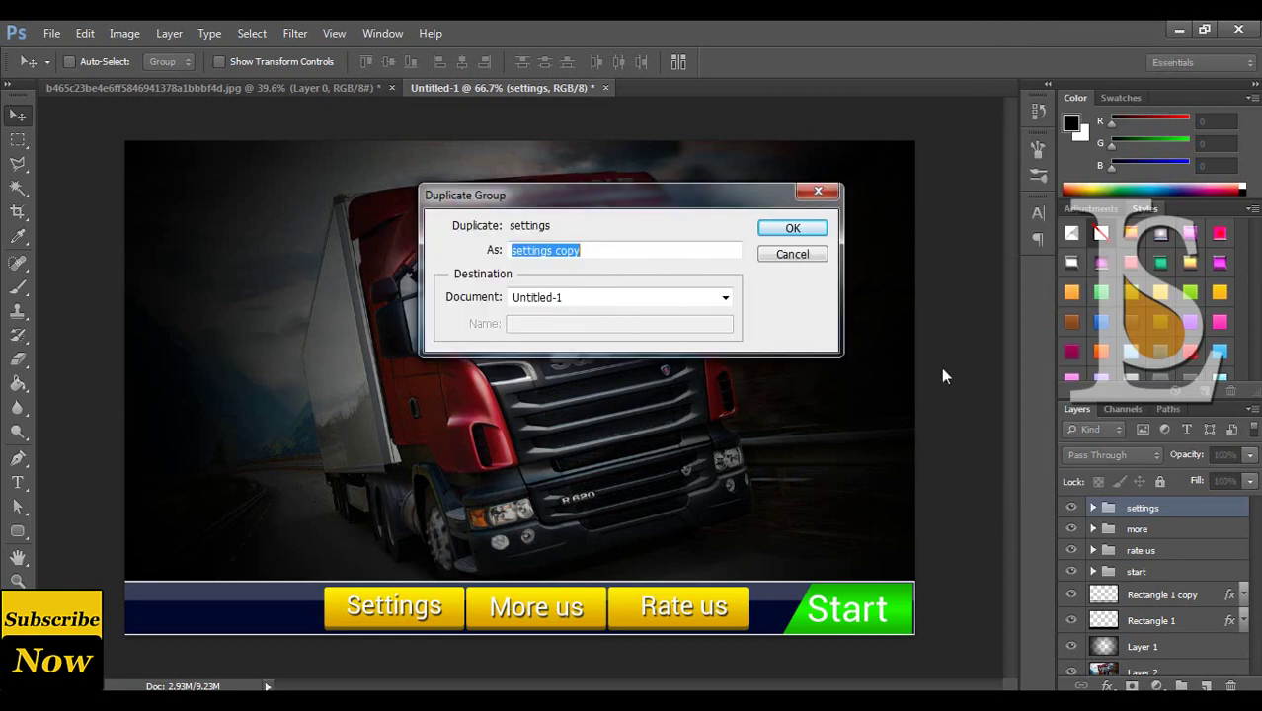
type("exit")
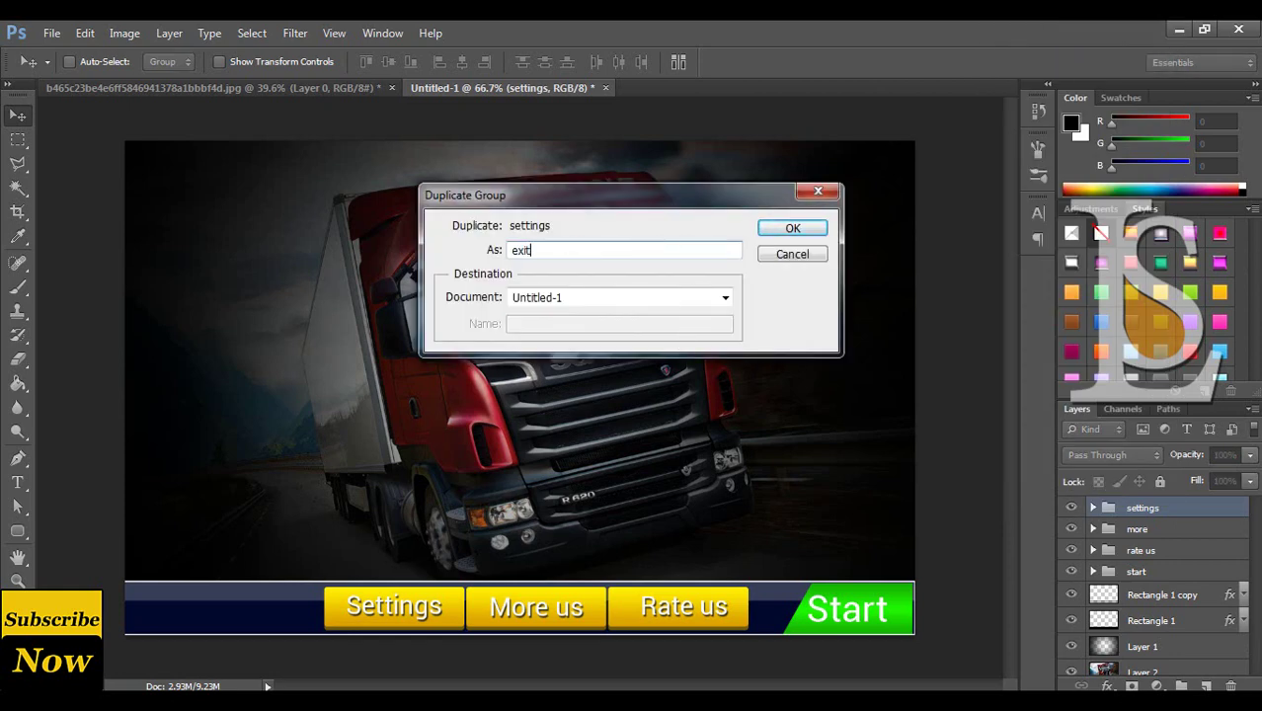
left_click(786, 235)
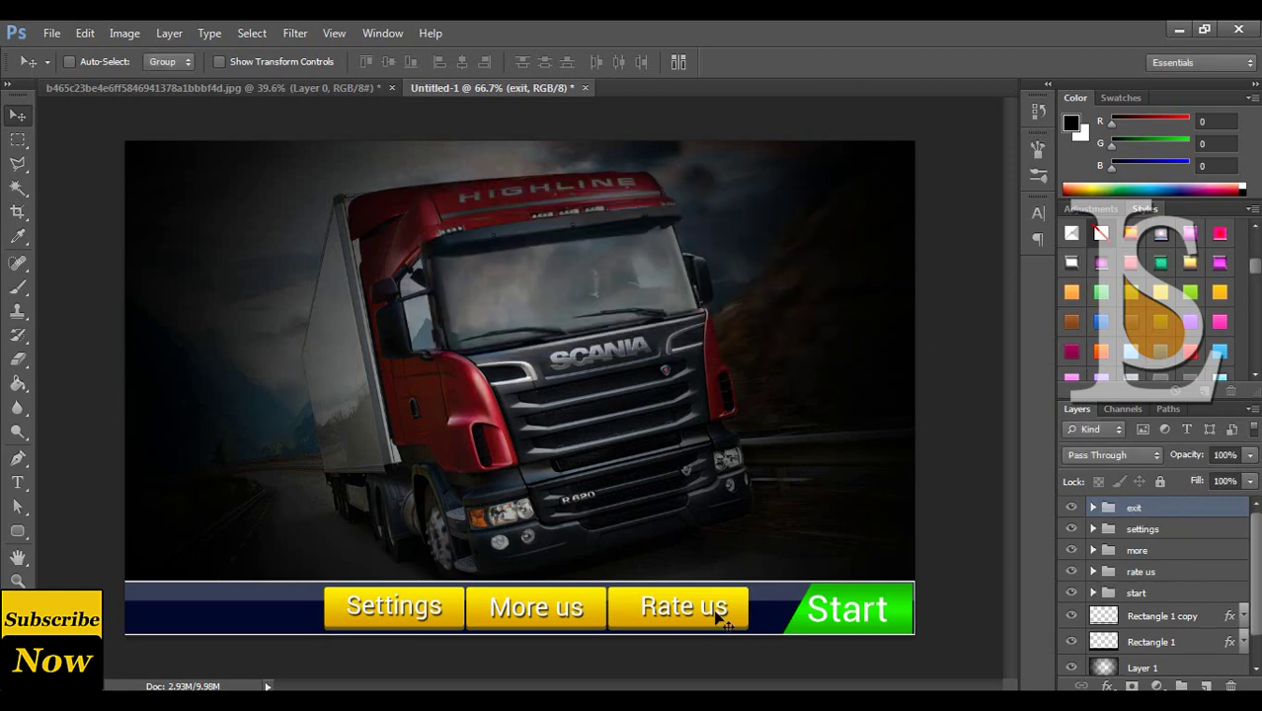
key("shift+Left")
key("shift+Left")
key("shift+Left")
key("shift+Left")
key("shift+Left")
key("shift+Left")
key("shift+Left")
key("shift+Left")
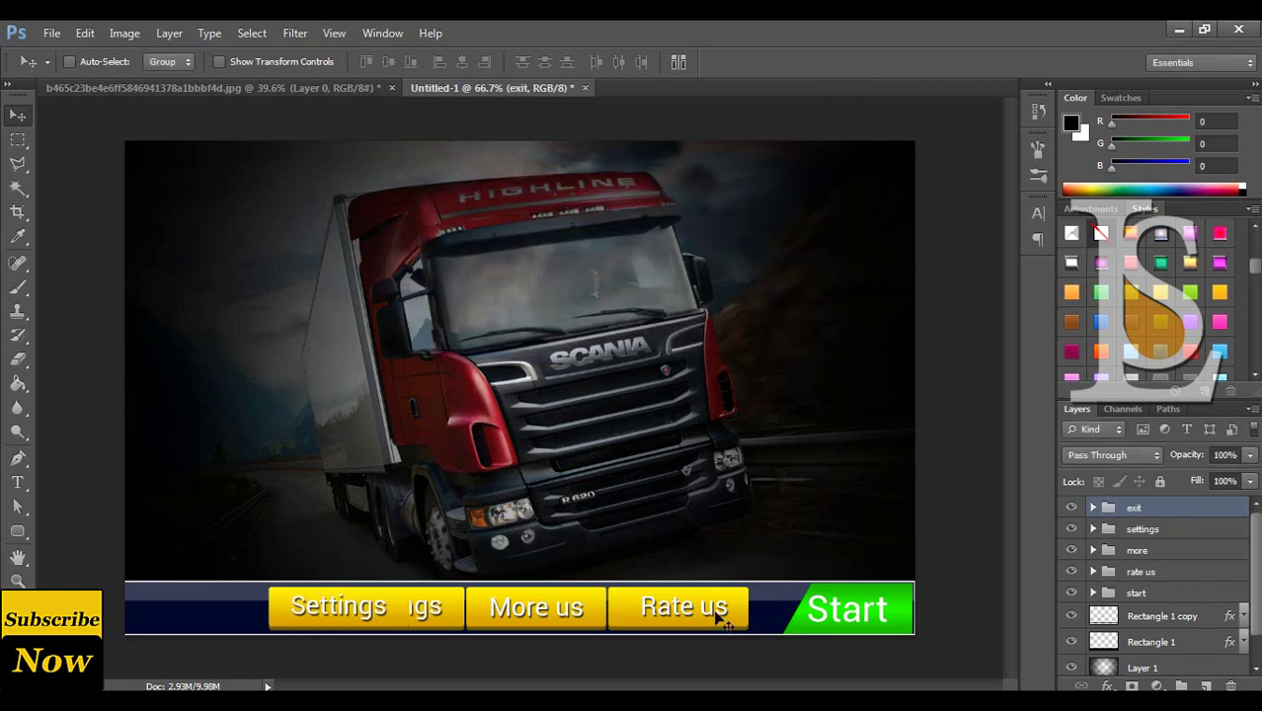
key("shift+Left")
key("shift+Left")
key("shift+Left")
key("shift+Left")
key("shift+Left")
key("shift+Left")
key("shift+Left")
key("shift+Left")
key("shift+Left")
key("shift+Left")
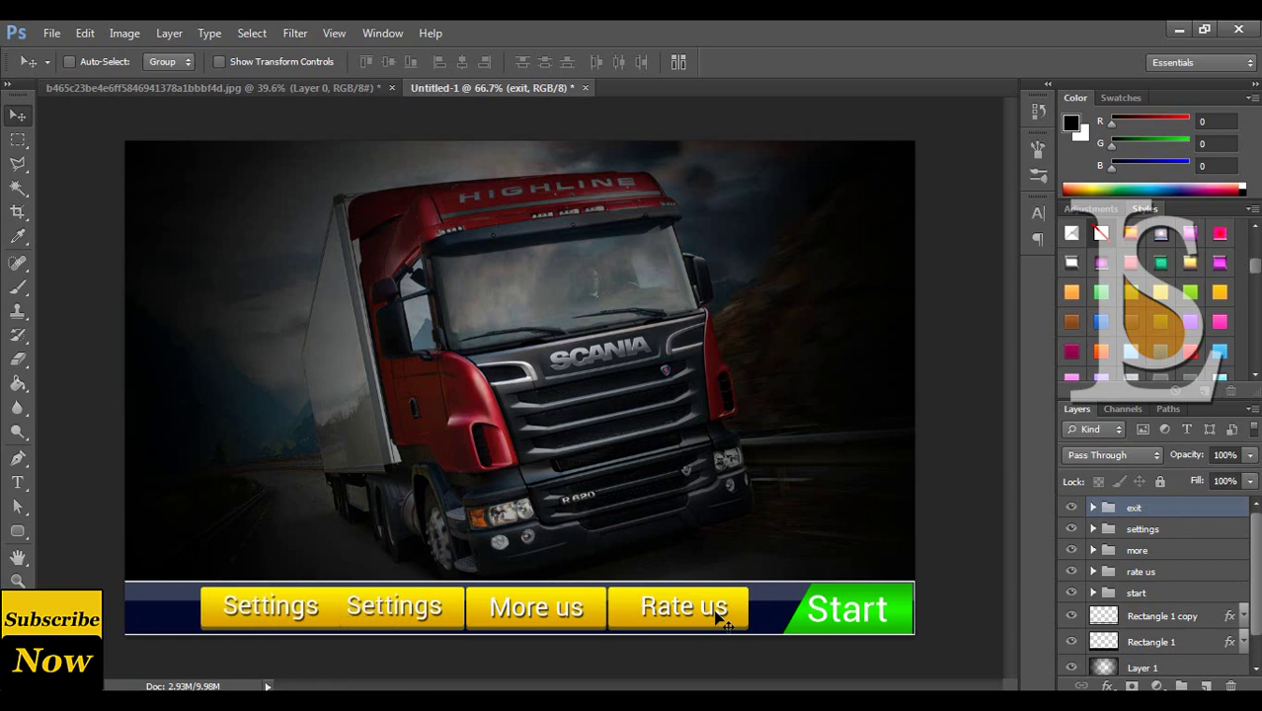
key("shift+Left")
key("shift+Left")
key("shift+Left")
key("shift+Left")
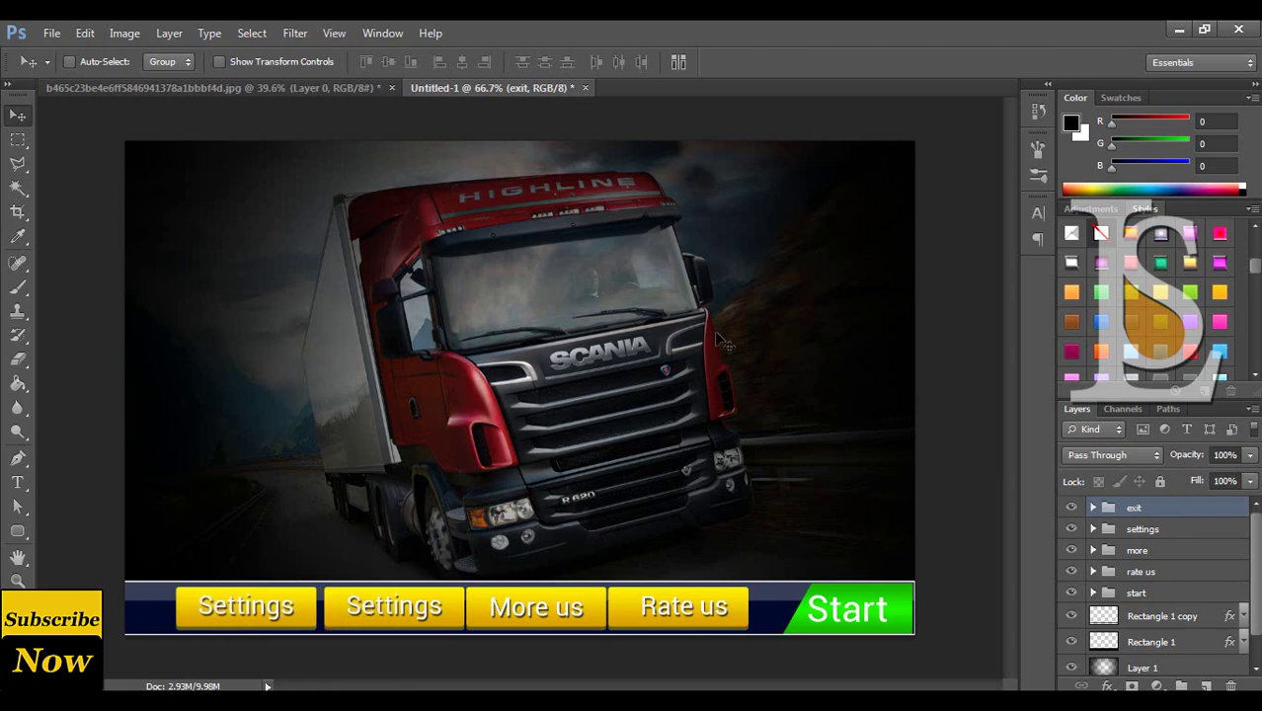
Set both Gradient Overlay stops on the exit button's top rectangle to red.
left_click(1092, 507)
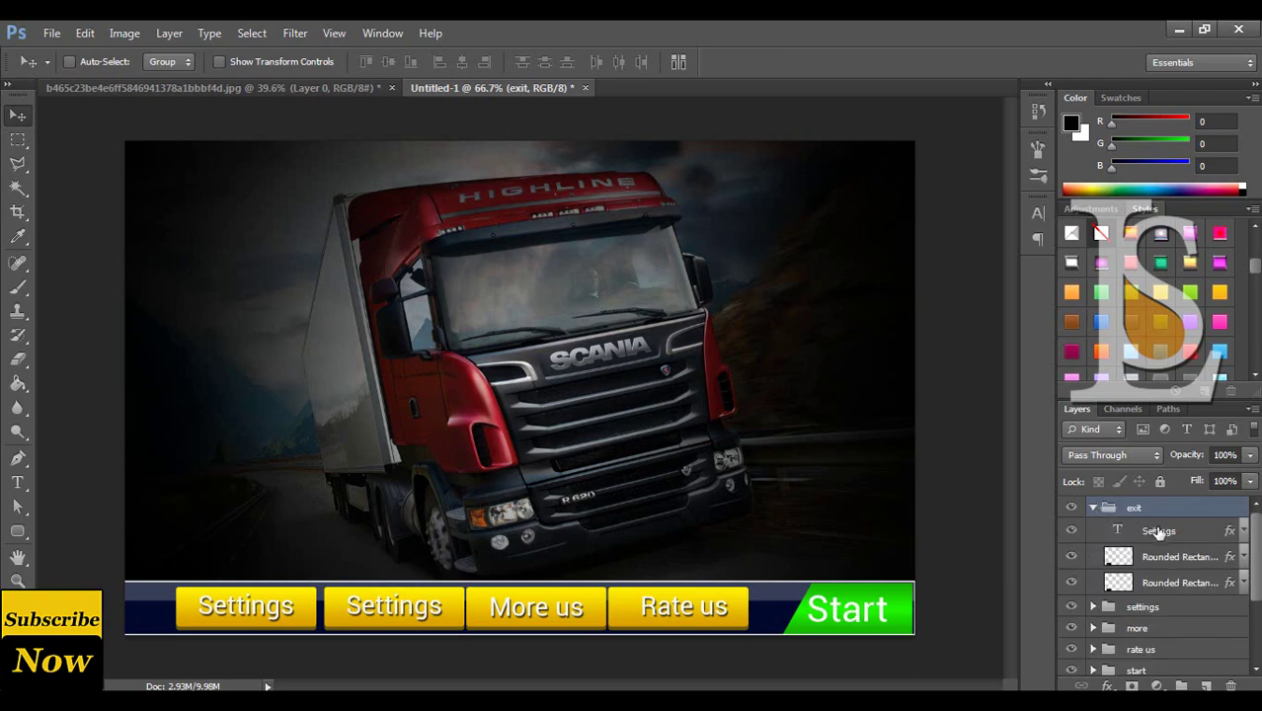
left_click(1217, 558)
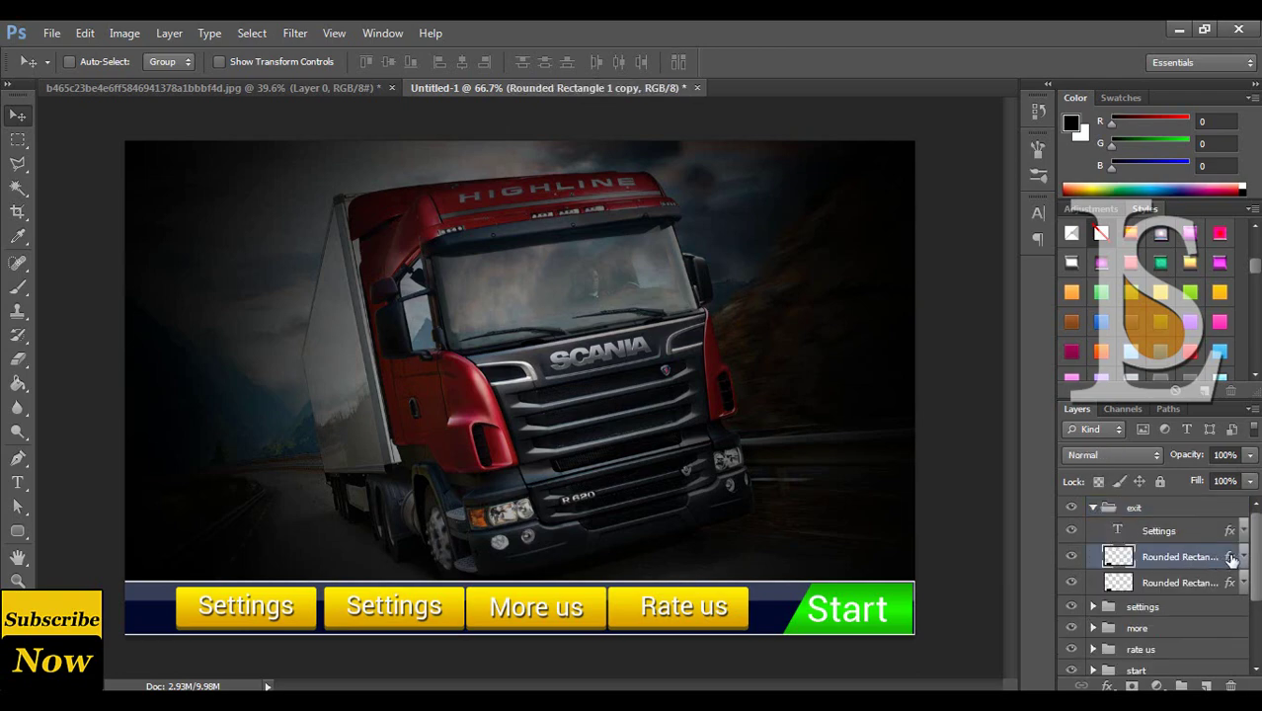
double_click(1232, 559)
left_click(632, 336)
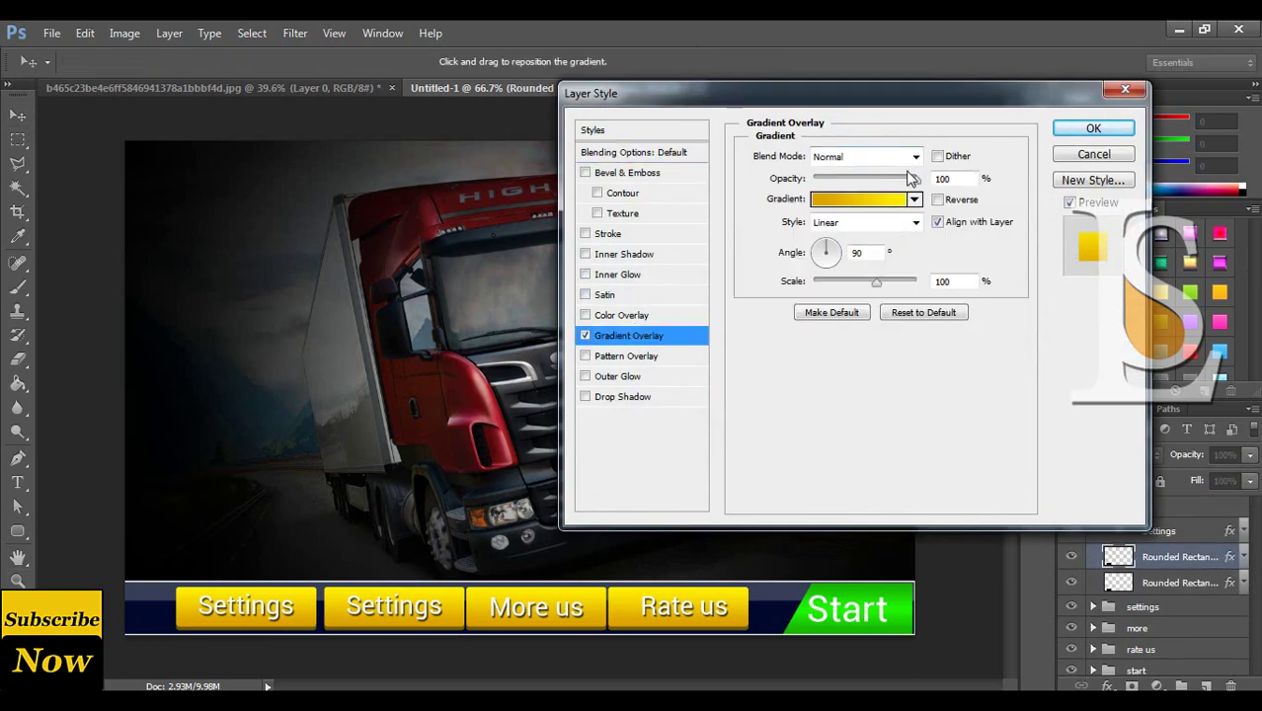
left_click(879, 201)
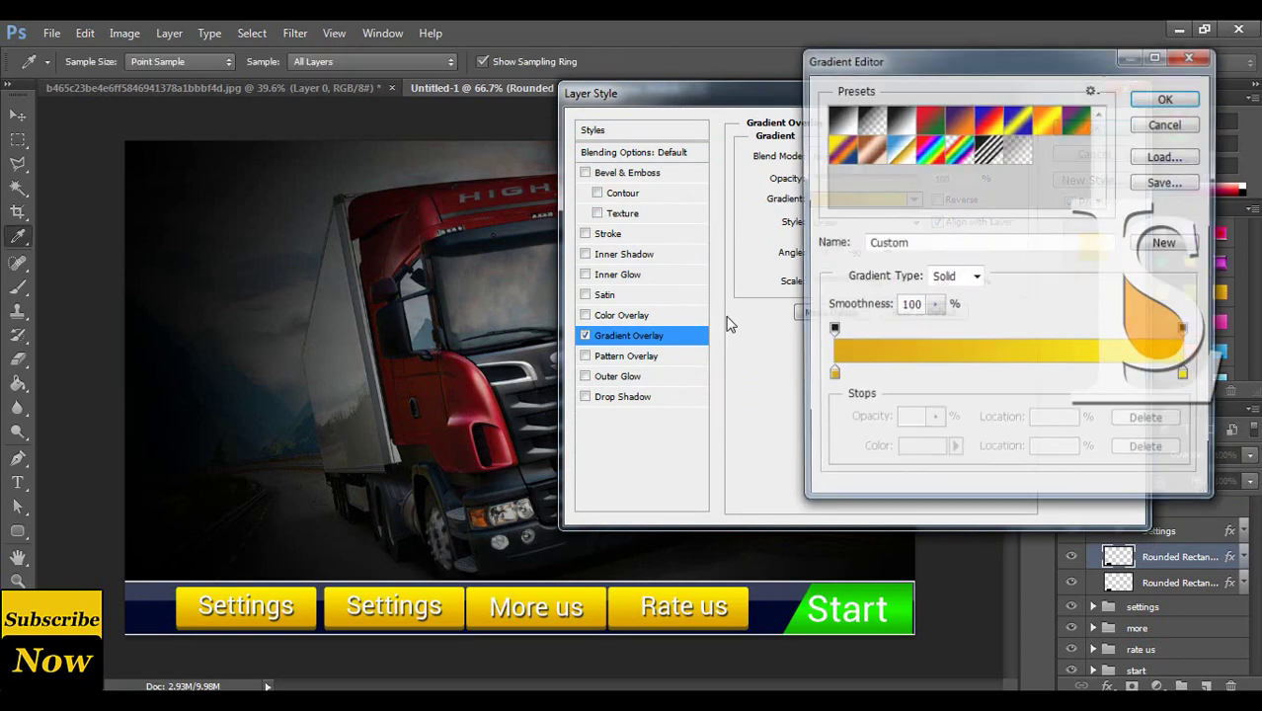
left_click(830, 377)
left_click(920, 451)
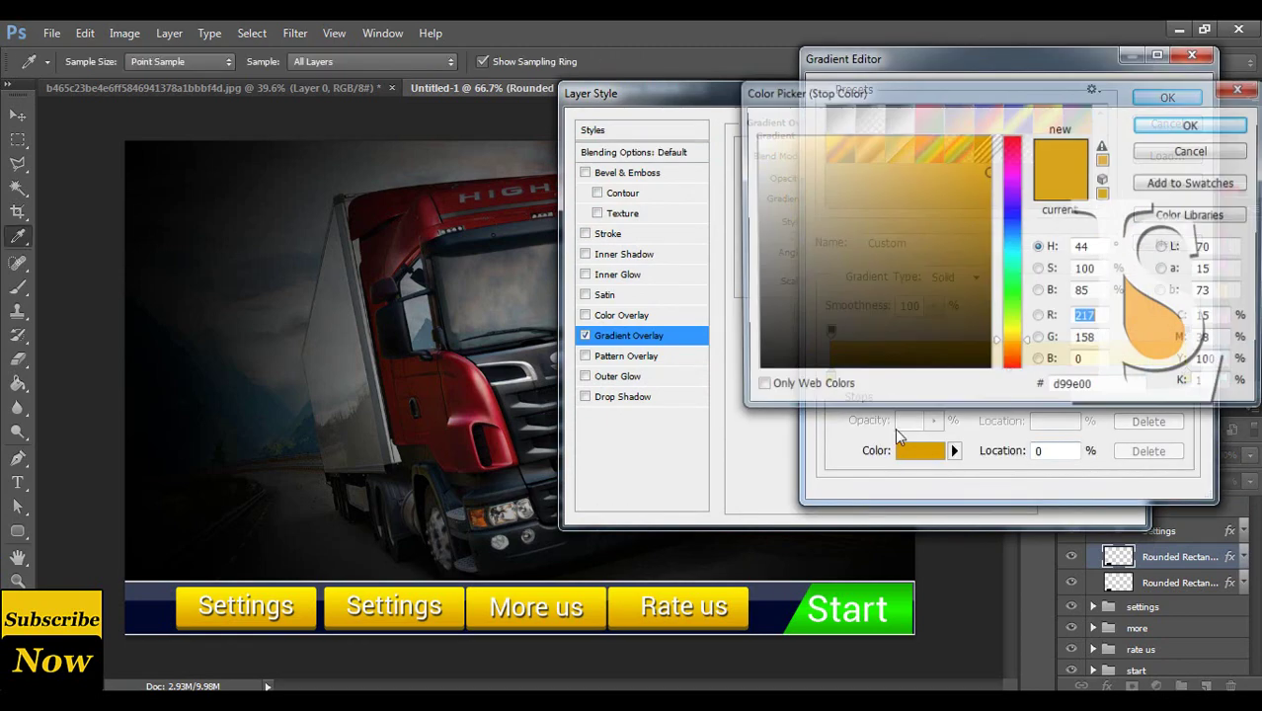
left_click(1026, 140)
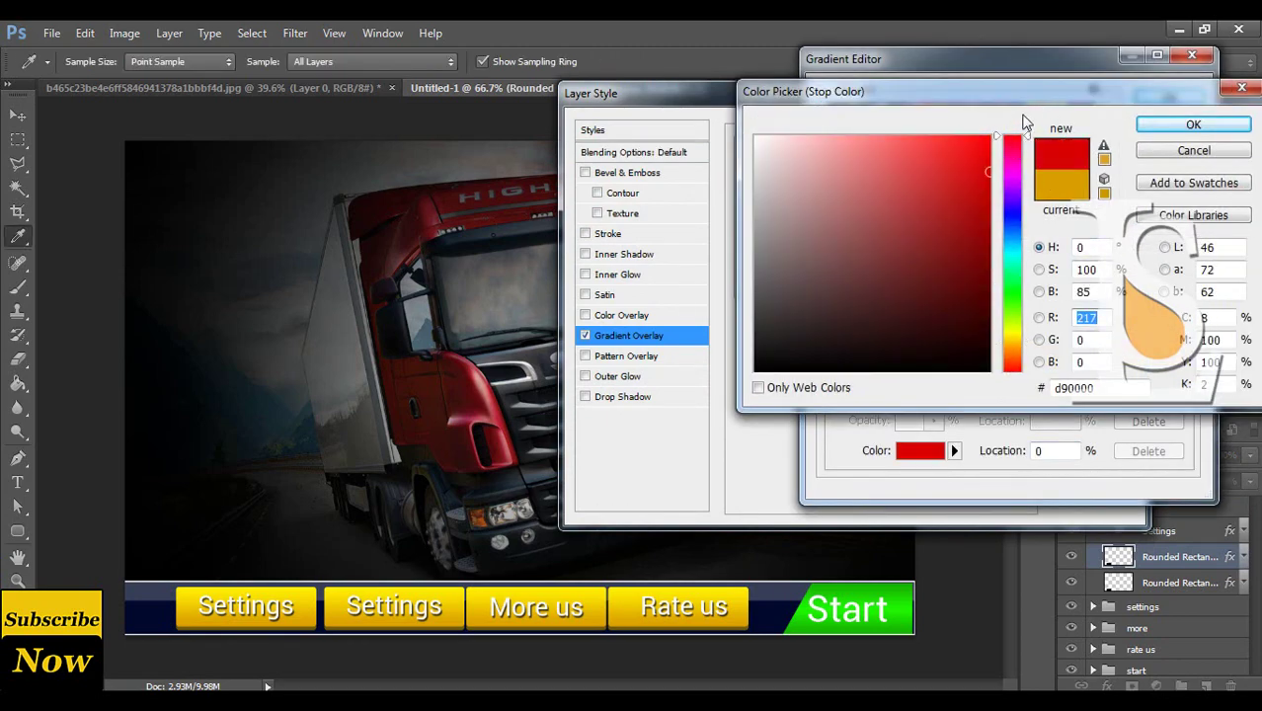
left_click(1193, 124)
left_click(1186, 378)
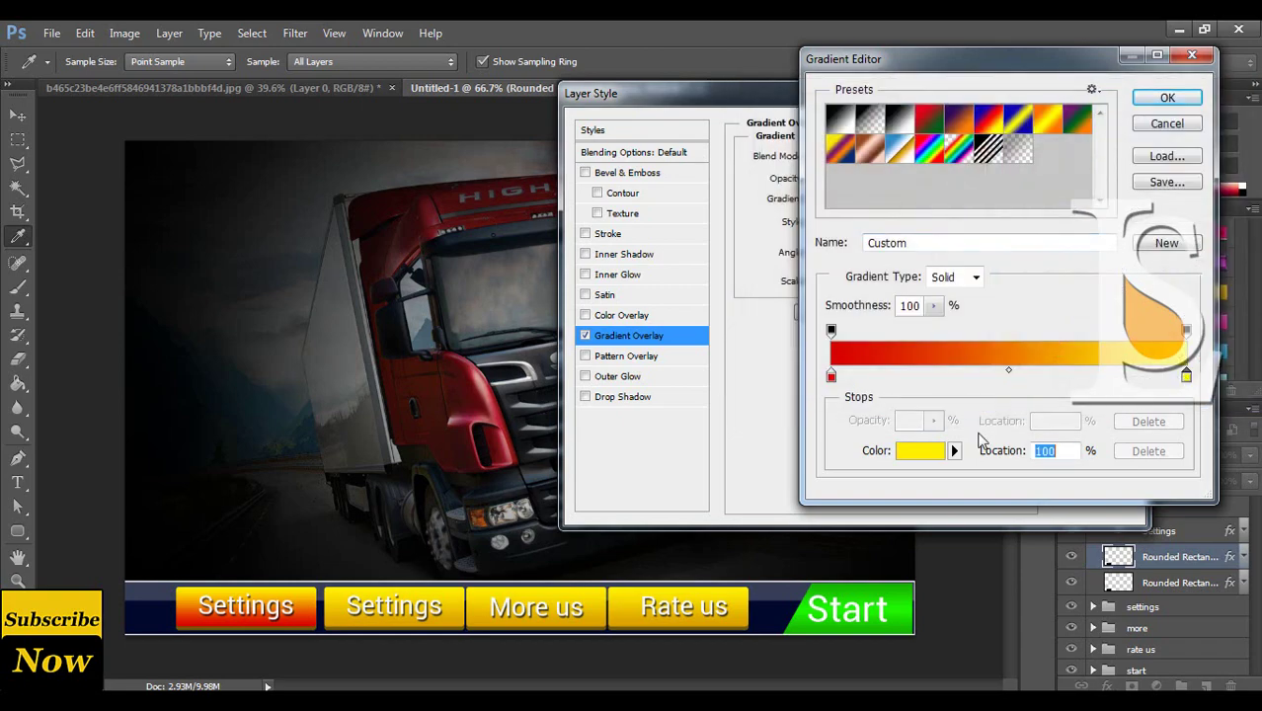
left_click(920, 452)
left_click(1012, 138)
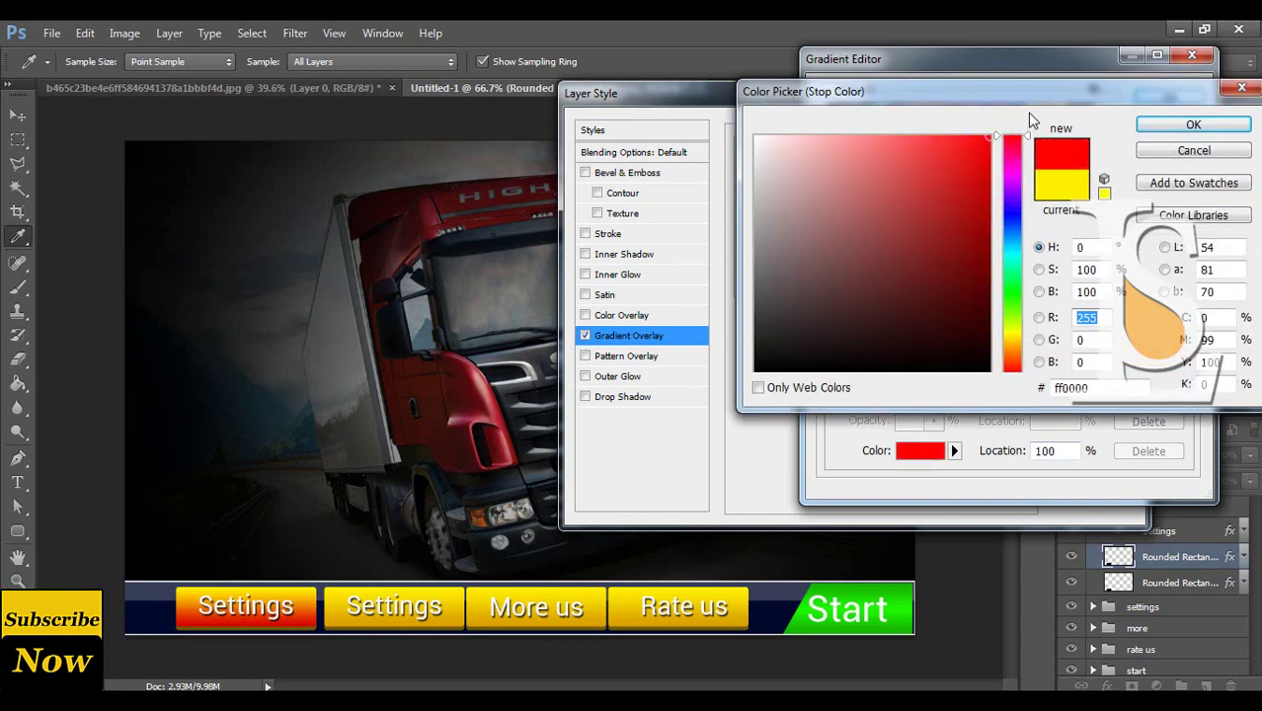
left_click(1193, 125)
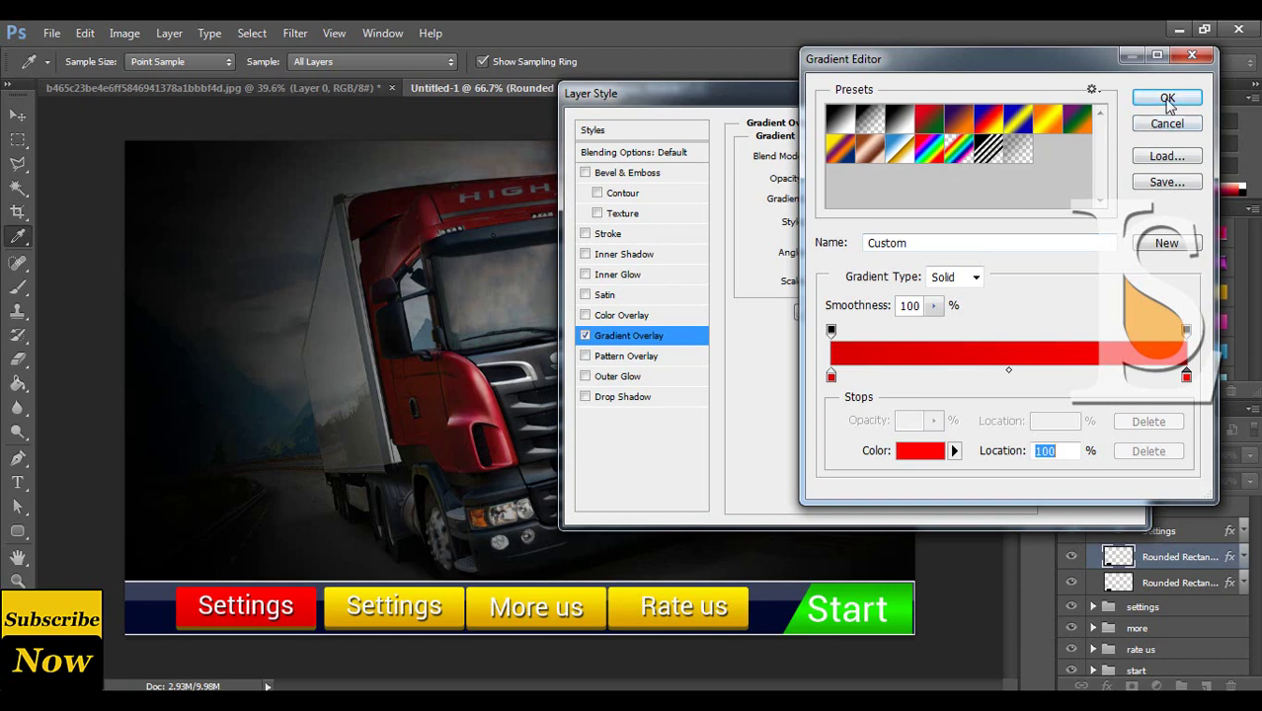
left_click(1167, 97)
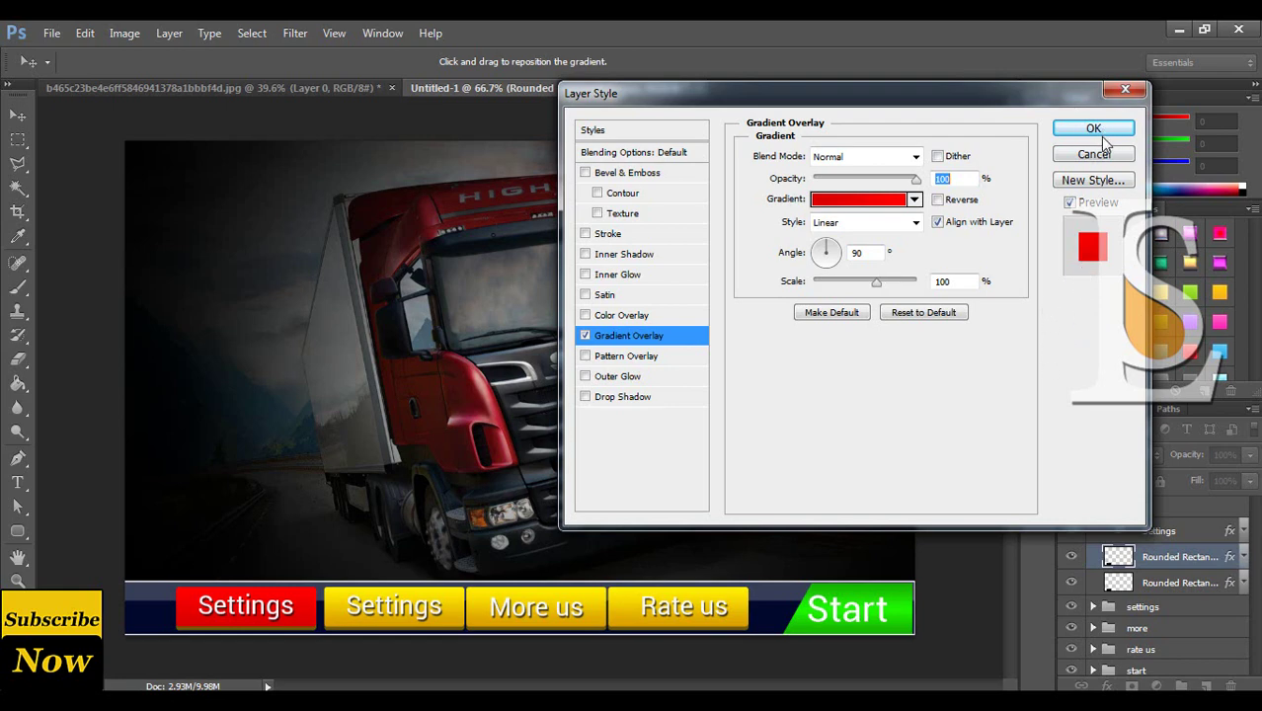
left_click(1104, 133)
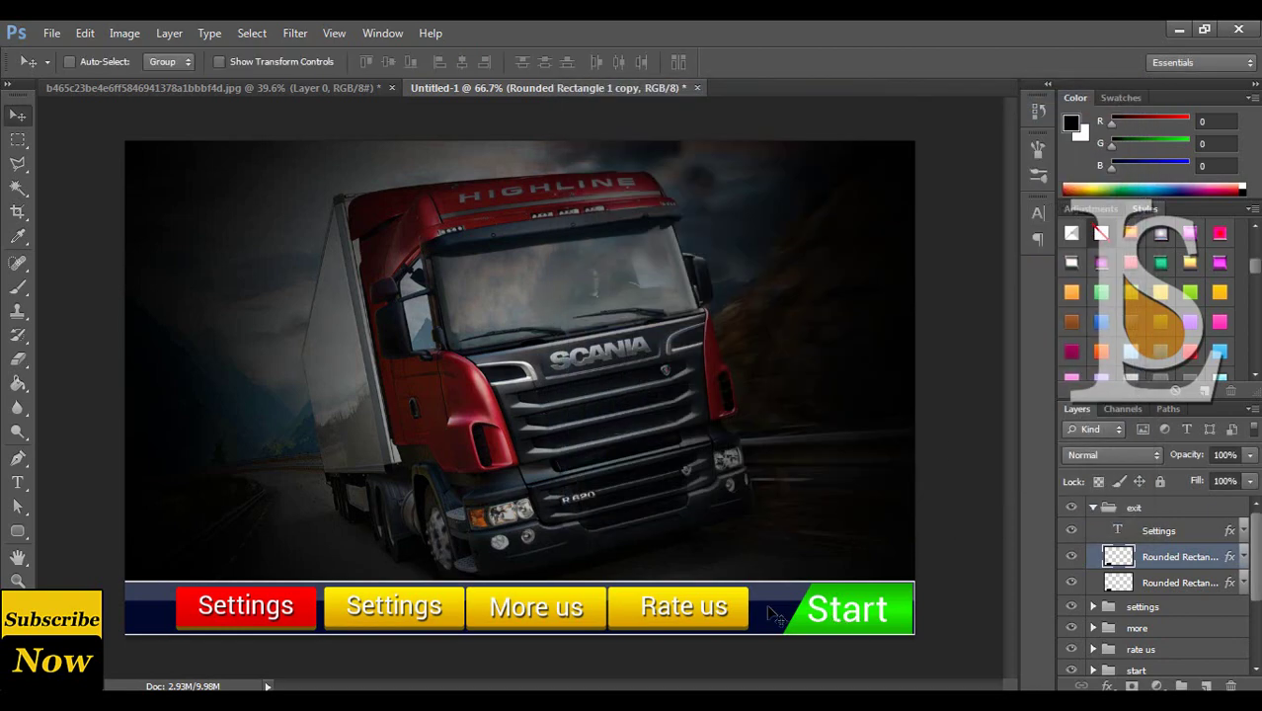
Give the lower rounded rectangle a dark red (6d0202) Color Overlay.
double_click(1228, 584)
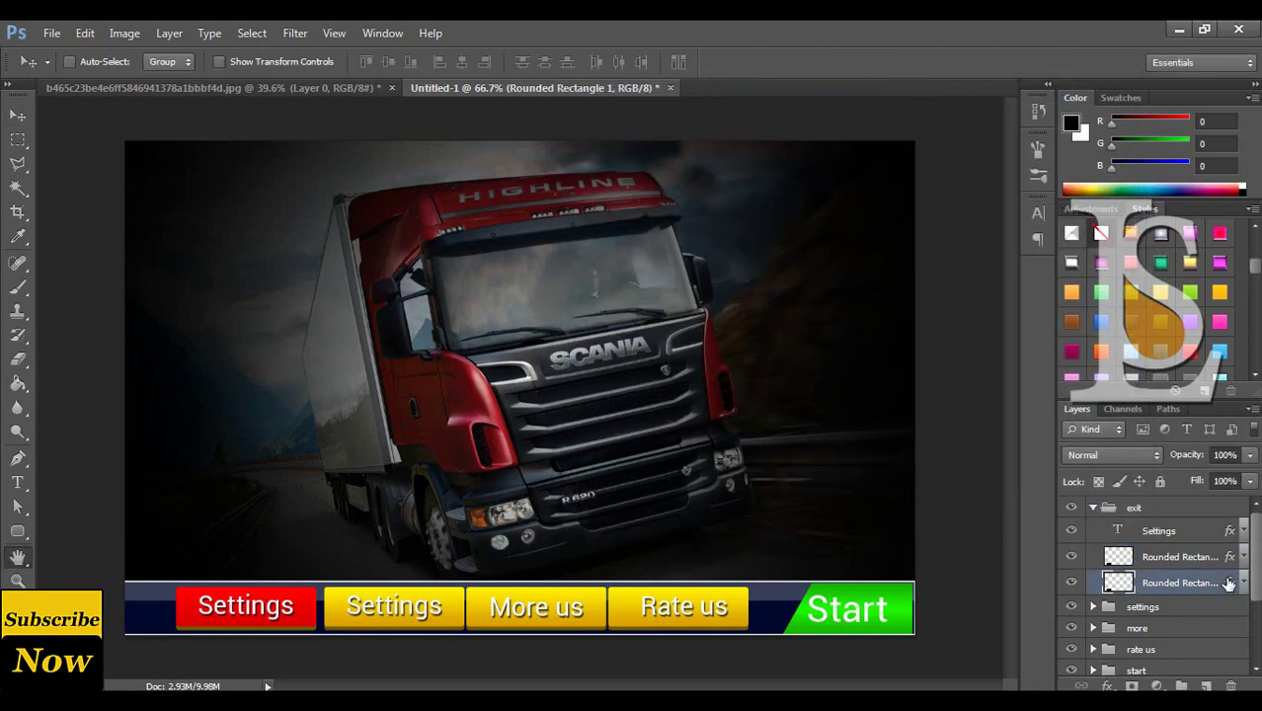
left_click(635, 322)
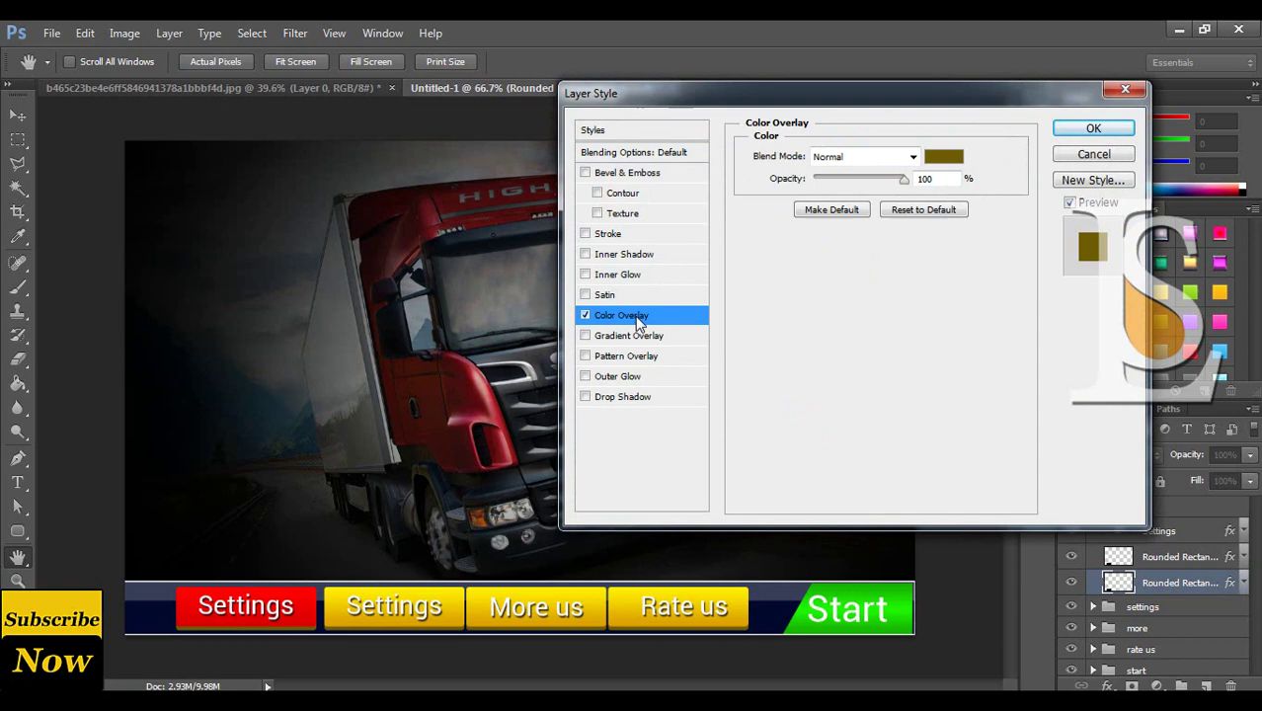
left_click(950, 168)
left_click_drag(1013, 168, 1012, 121)
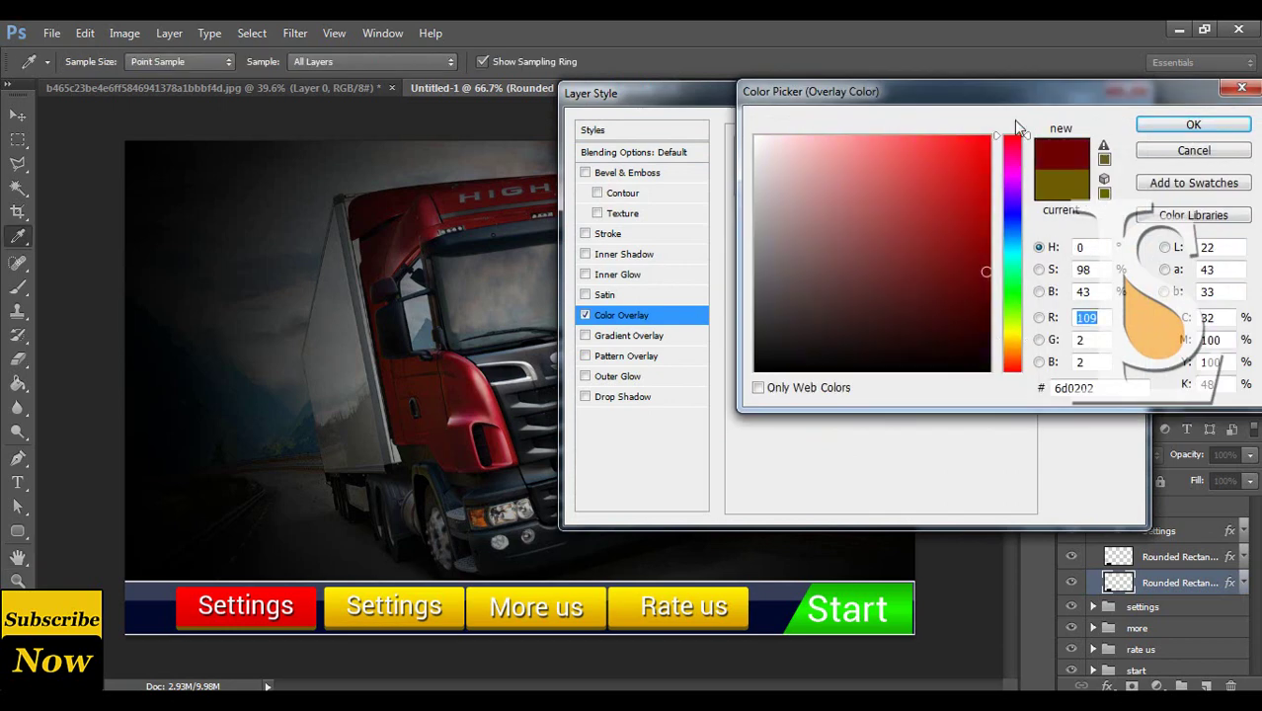
left_click(1227, 130)
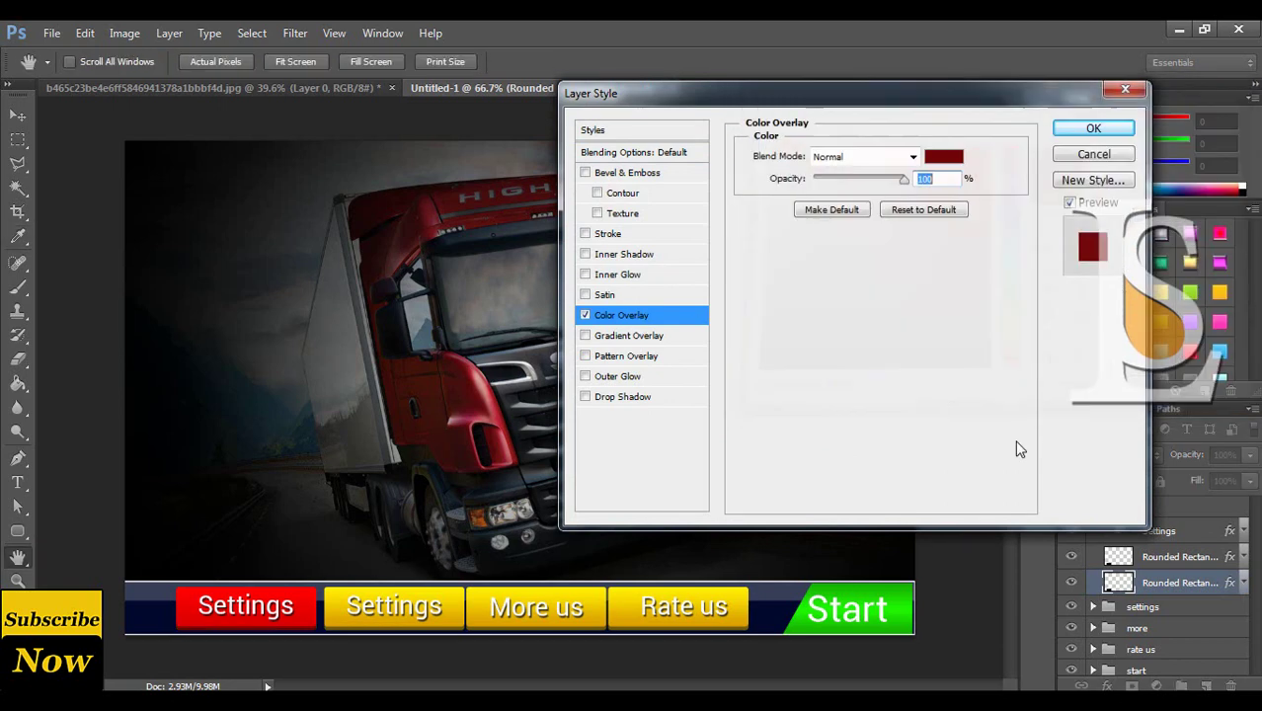
left_click(1093, 130)
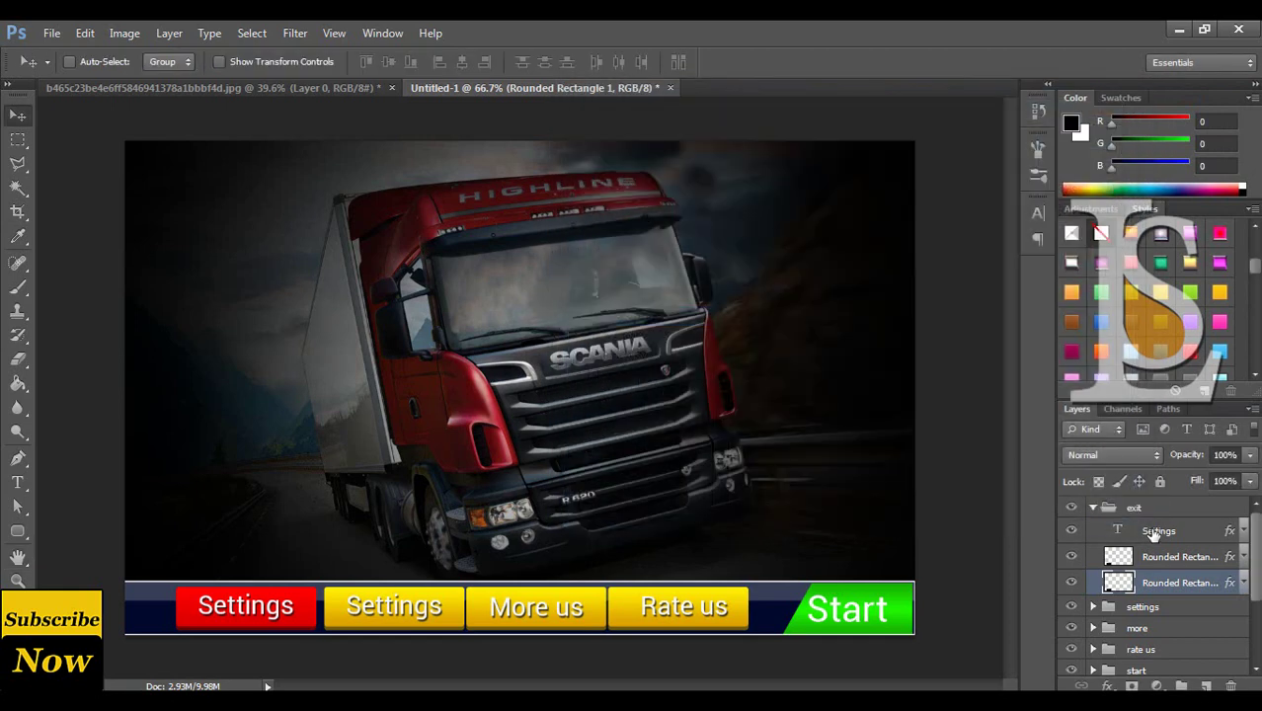
Replace the red button's 'Settings' label with the text 'Exit Game'.
left_click(18, 482)
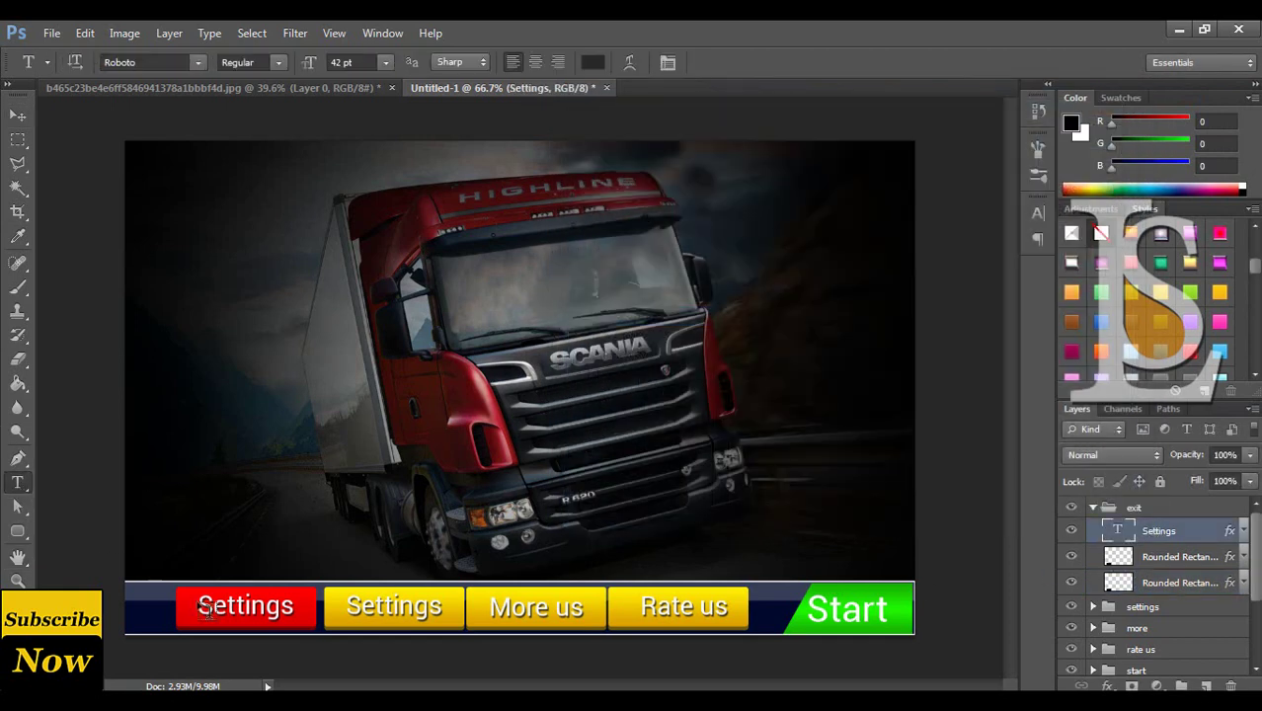
left_click_drag(287, 606, 177, 606)
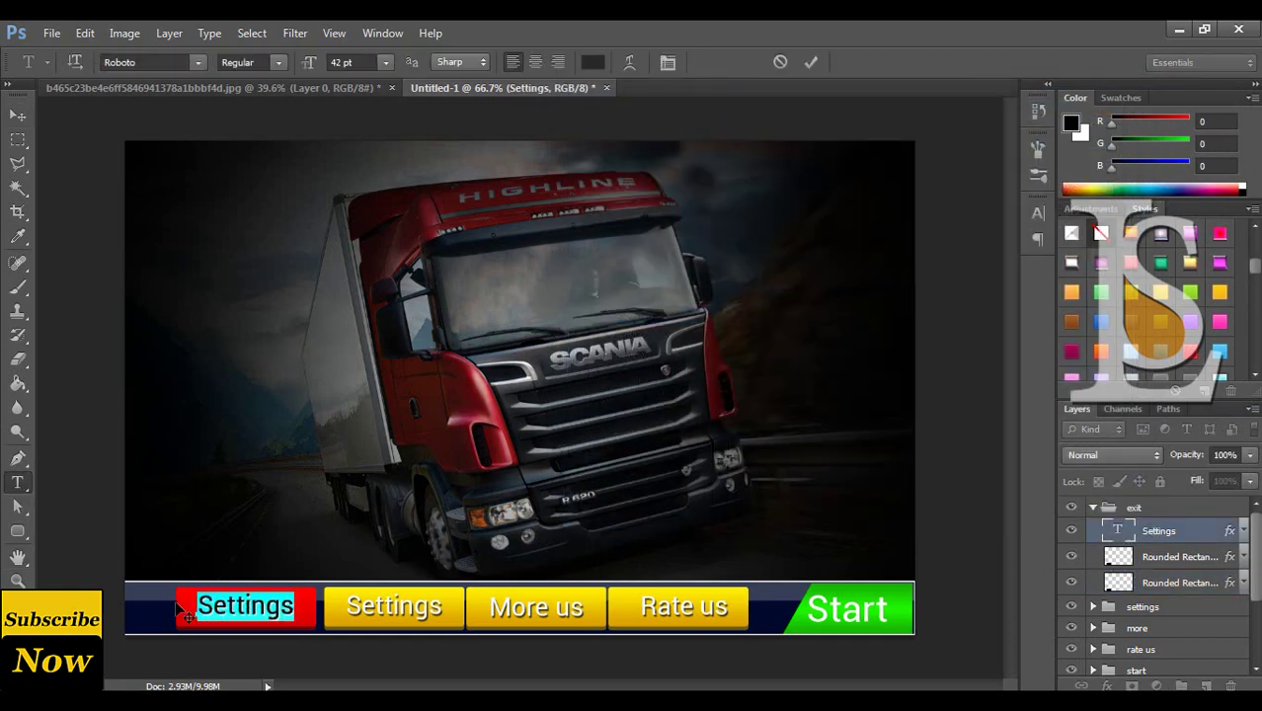
type("Exit")
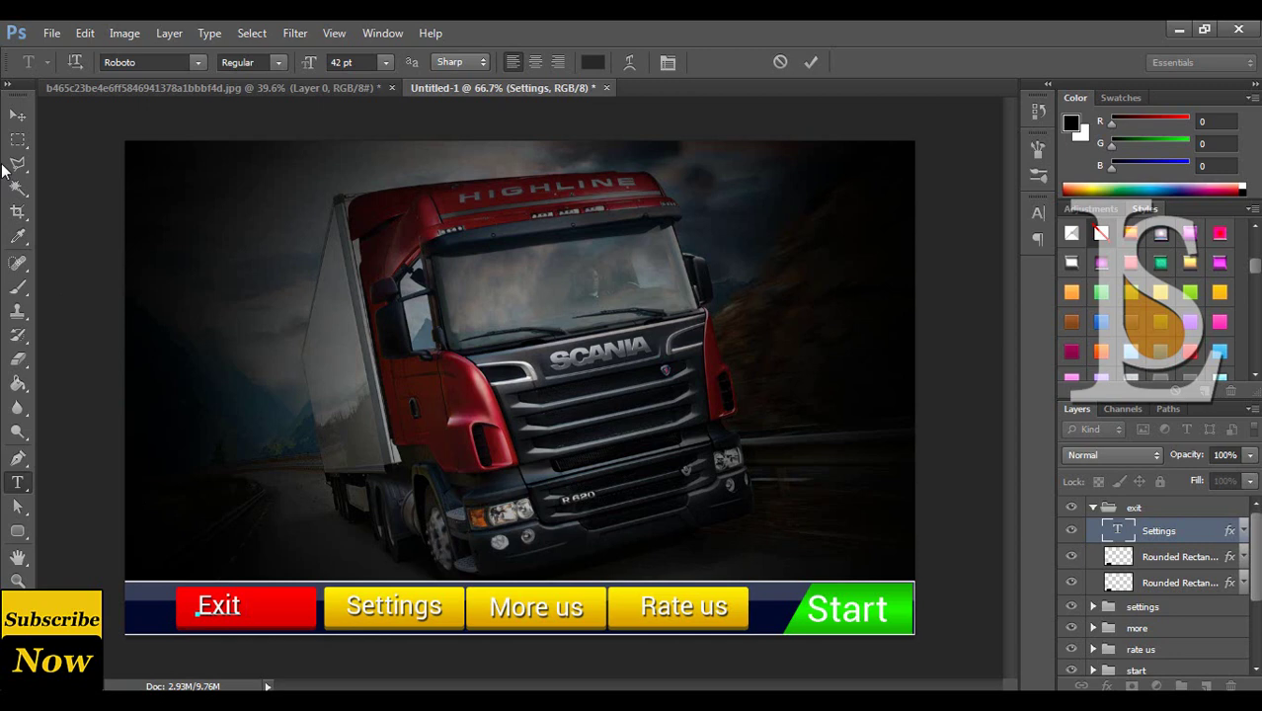
type("Game")
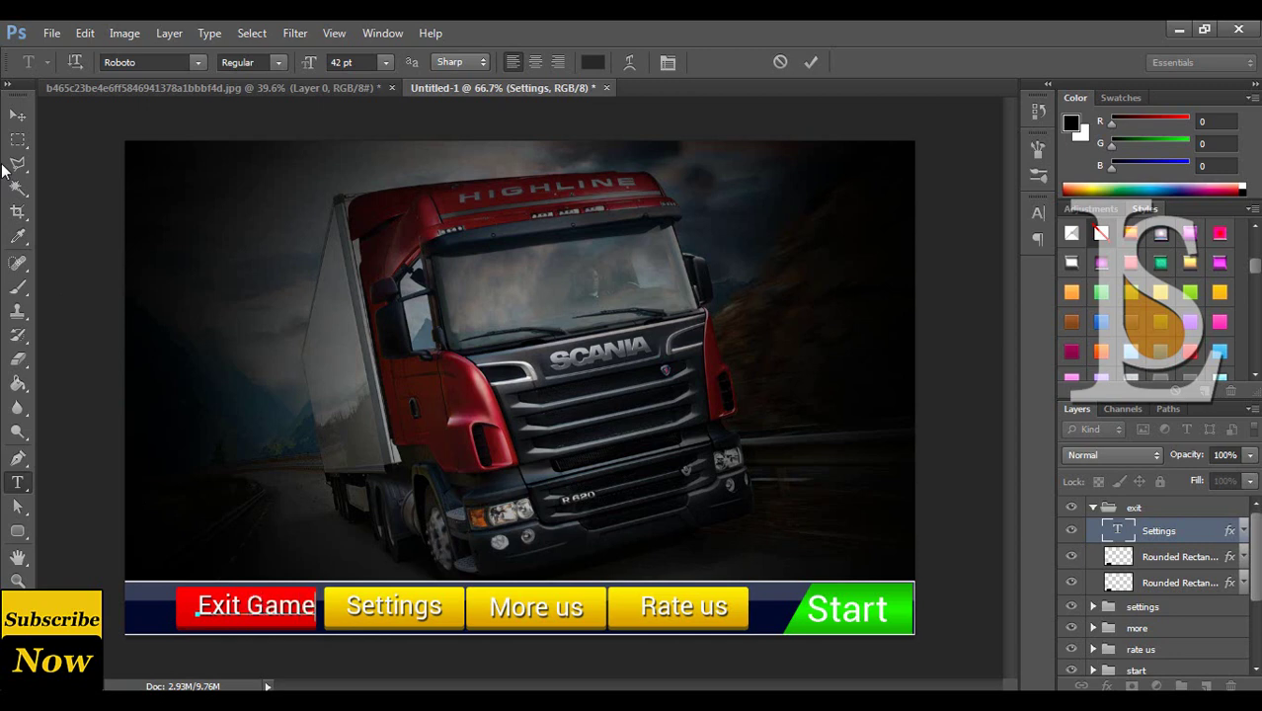
left_click(18, 115)
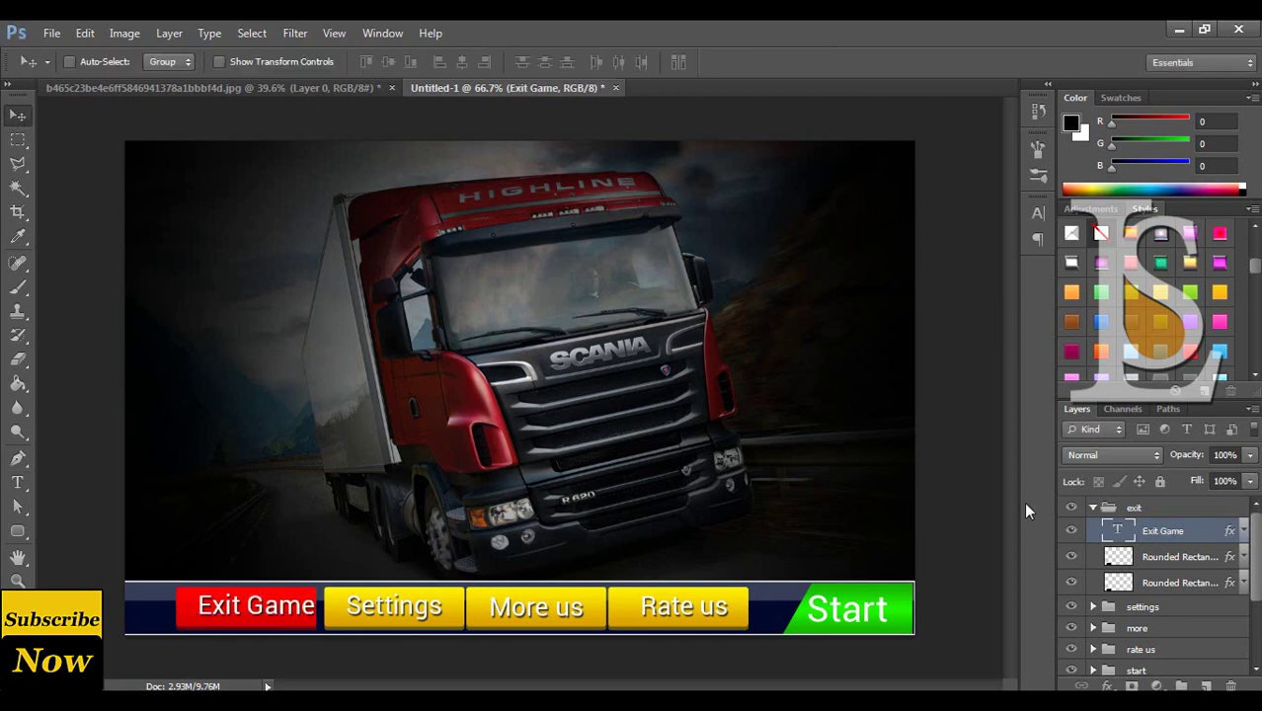
Centre the Exit Game label vertically and horizontally on its red button.
left_click(1180, 555, "shift")
left_click(393, 64)
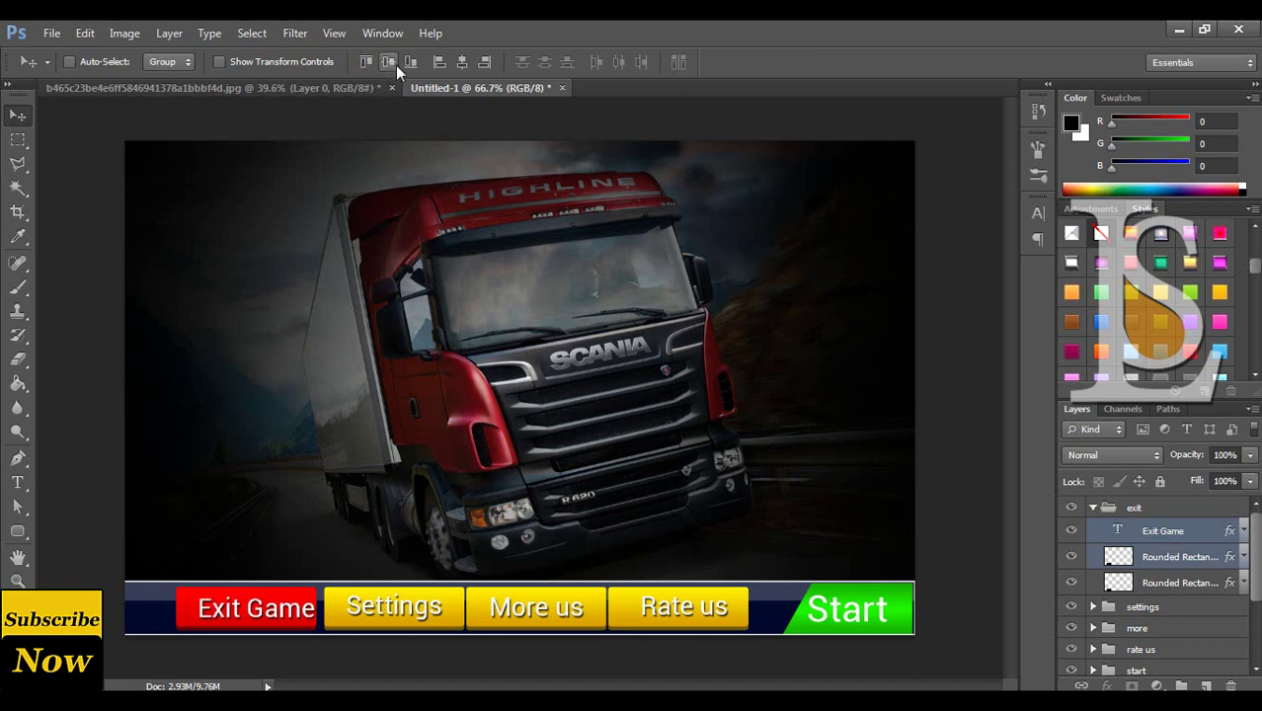
left_click(461, 62)
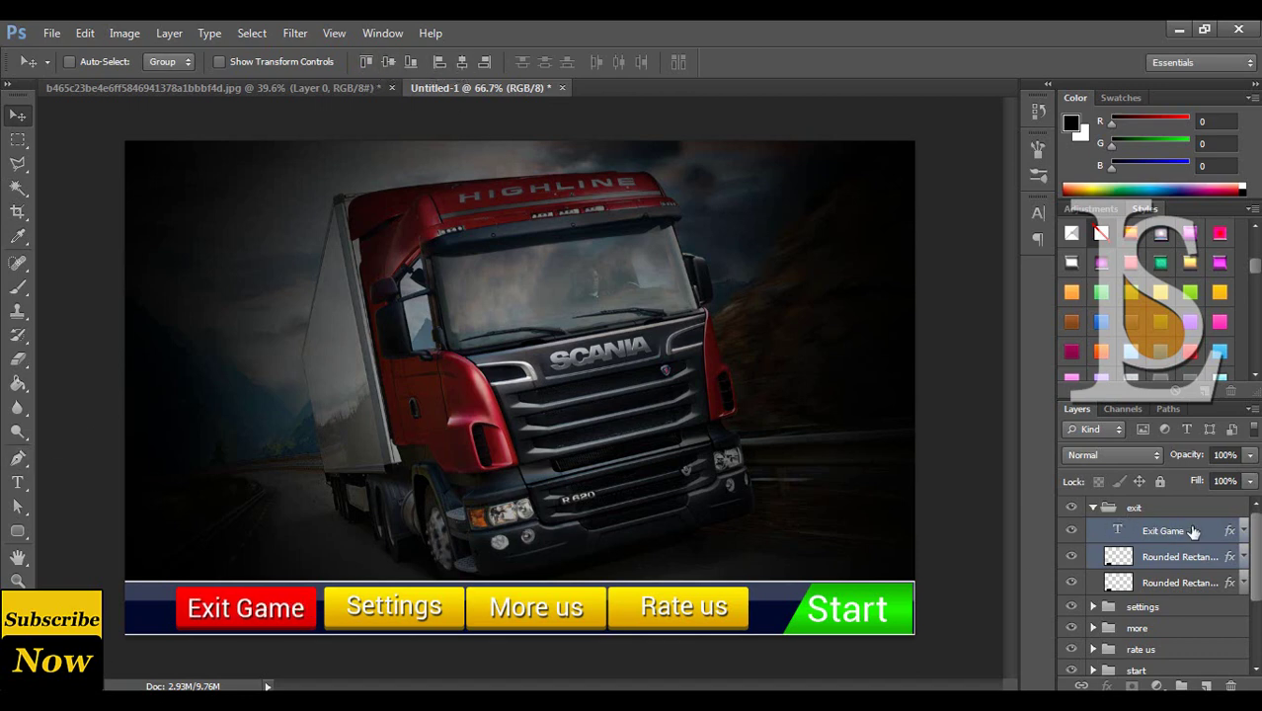
Evenly distribute the exit, settings, more and rate us buttons, shifted slightly left.
left_click(1093, 507)
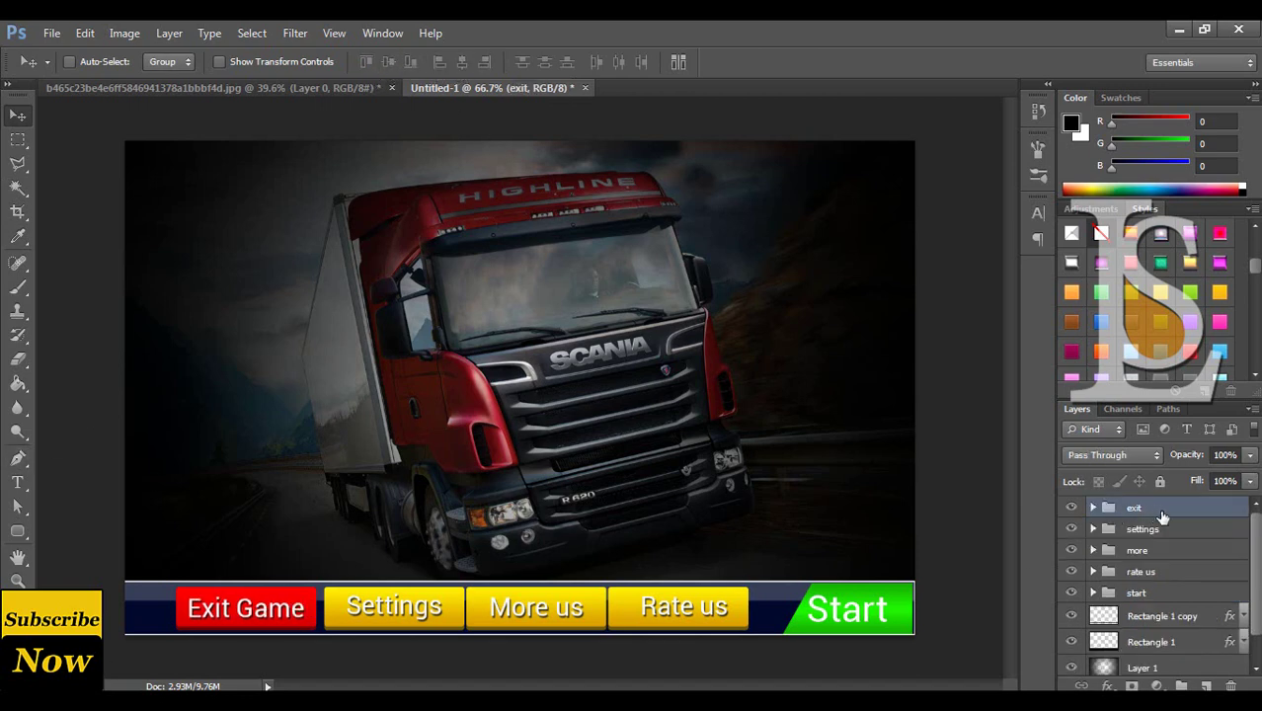
left_click(1167, 573, "shift")
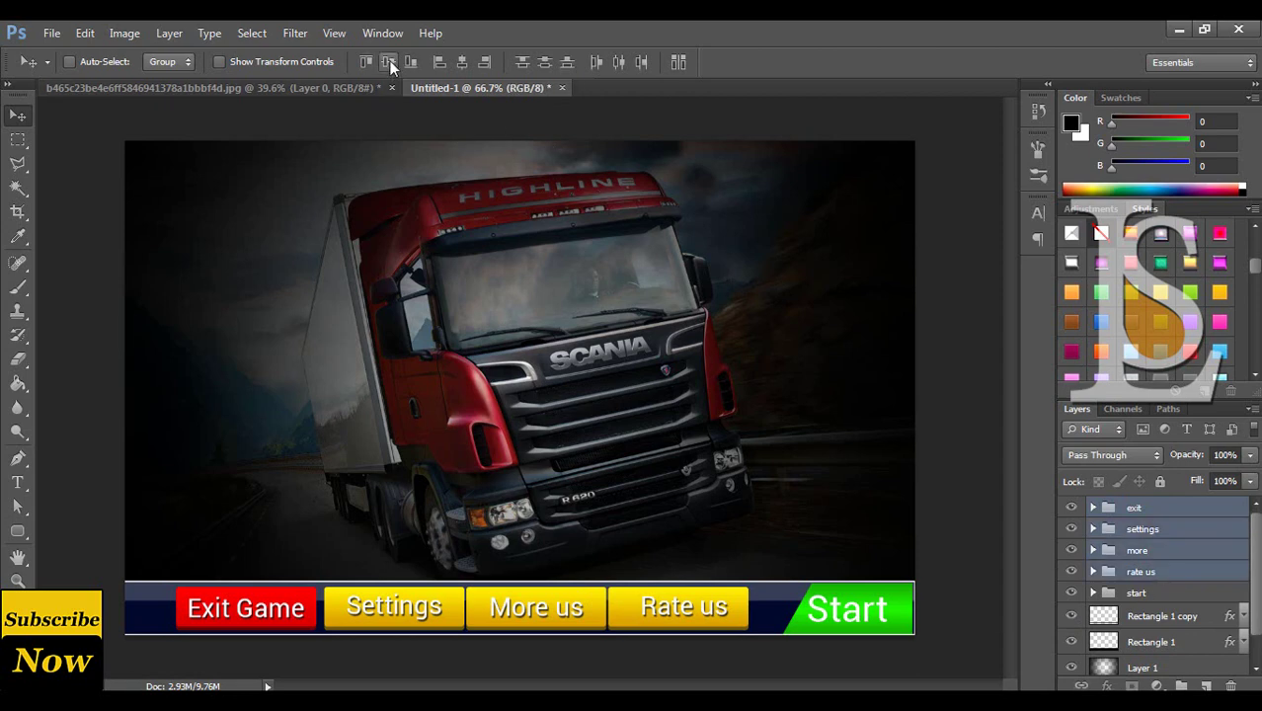
left_click(618, 62)
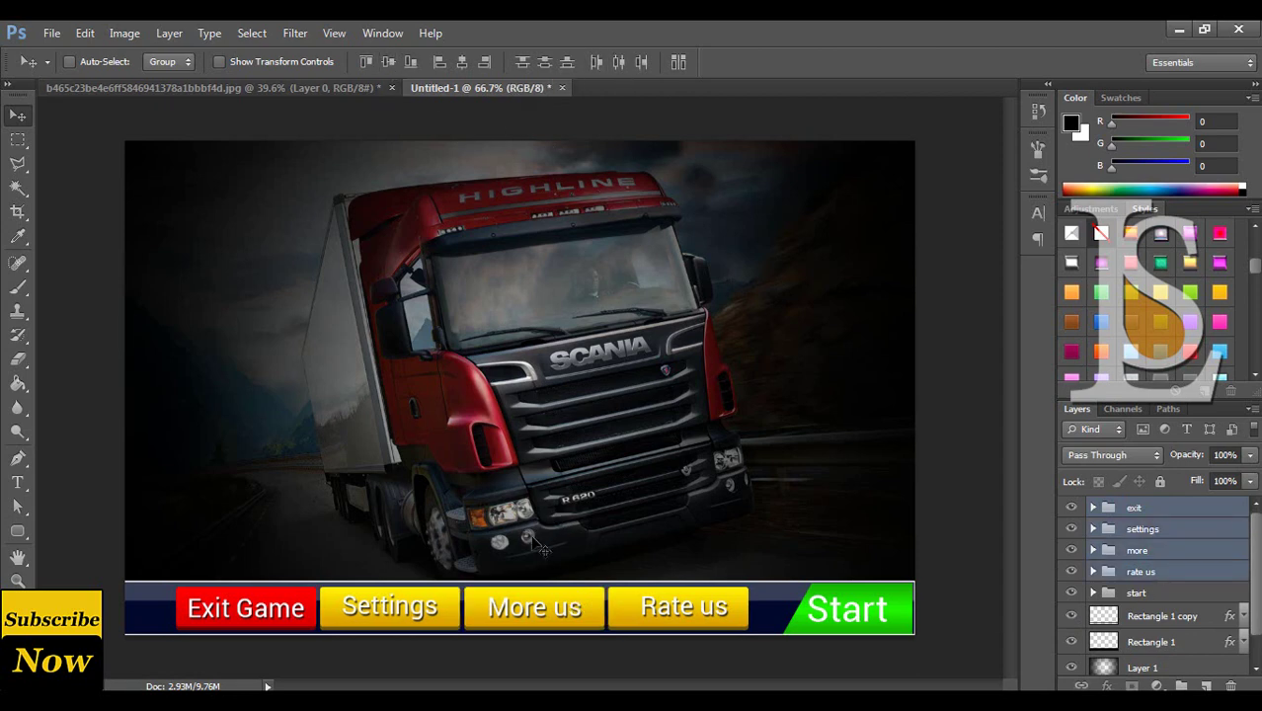
left_click_drag(547, 607, 543, 607)
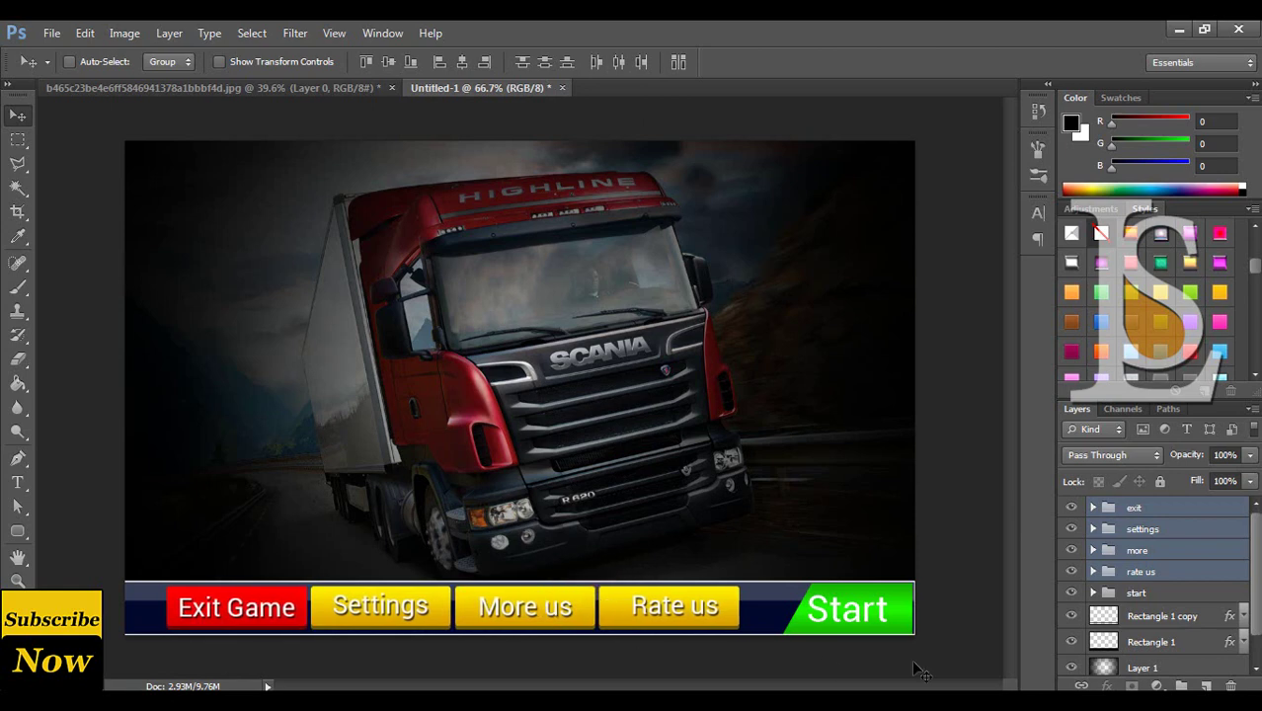
left_click(1191, 577)
left_click(1134, 552)
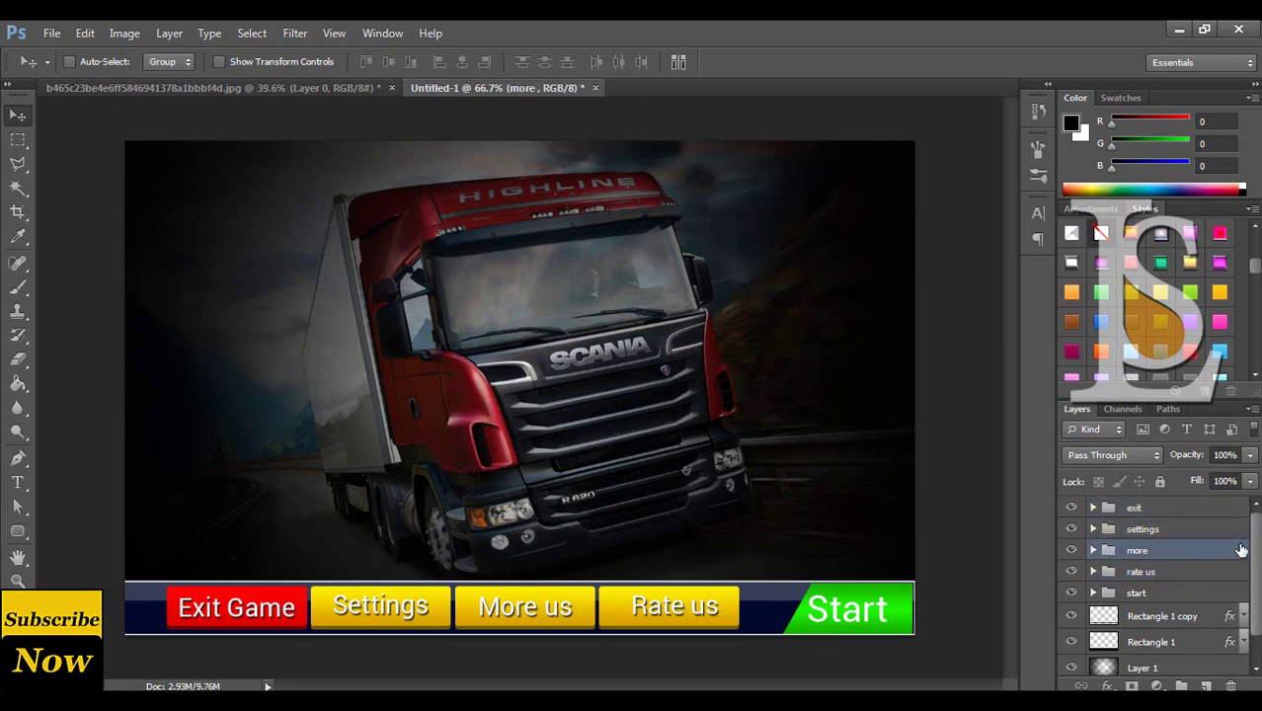
left_click(1166, 518)
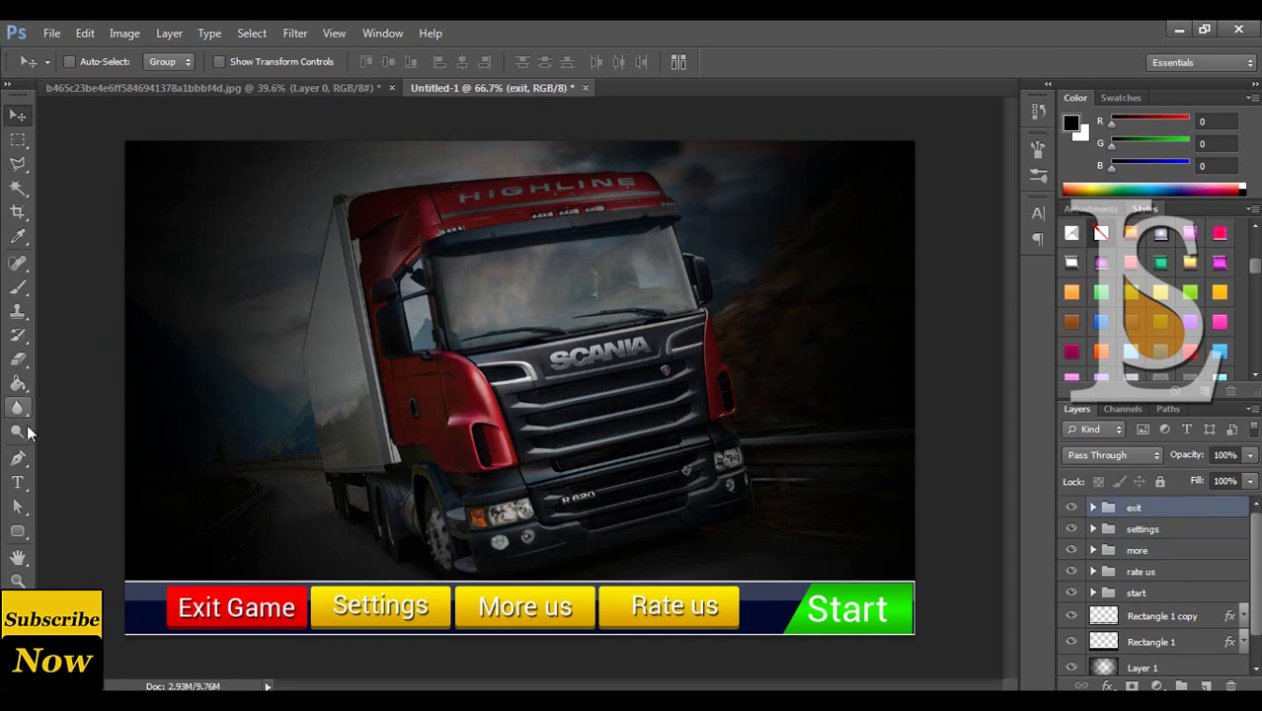
Draw a black rectangle band across the canvas top, rasterize it, and set opacity to 67%.
left_click(18, 533)
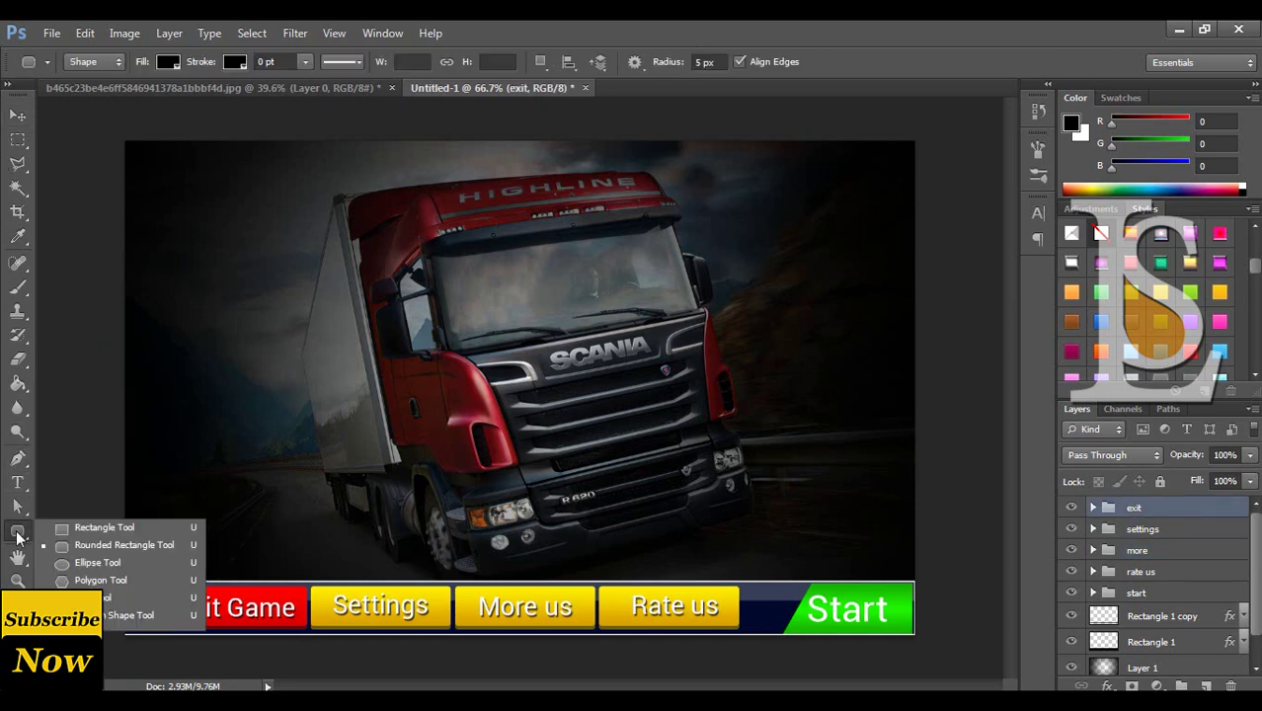
left_click(98, 530)
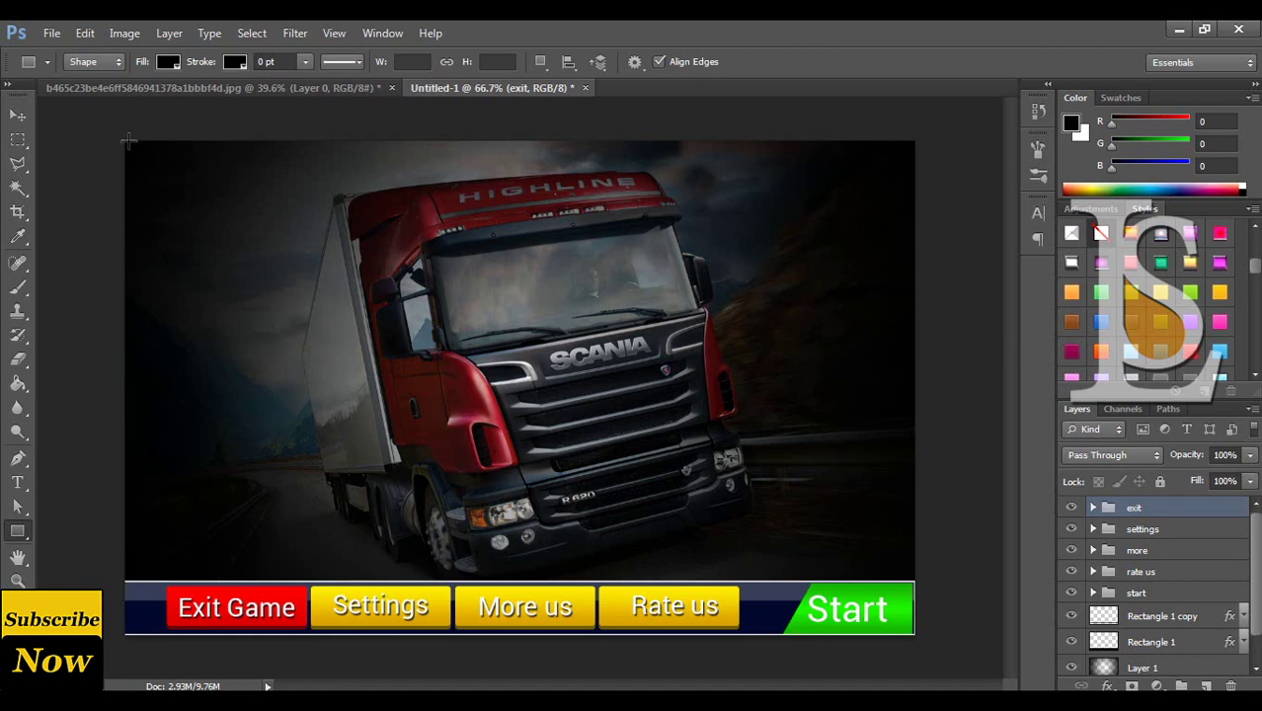
left_click_drag(128, 141, 915, 185)
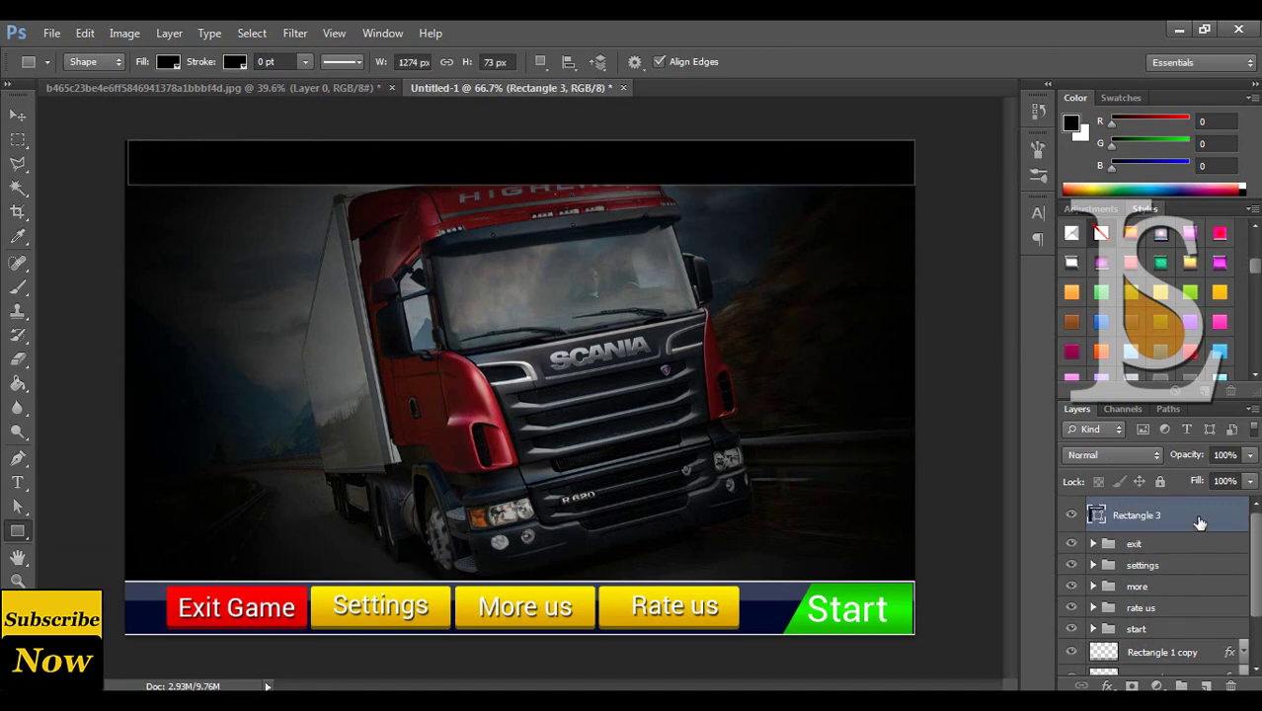
right_click(1199, 514)
left_click(1048, 190)
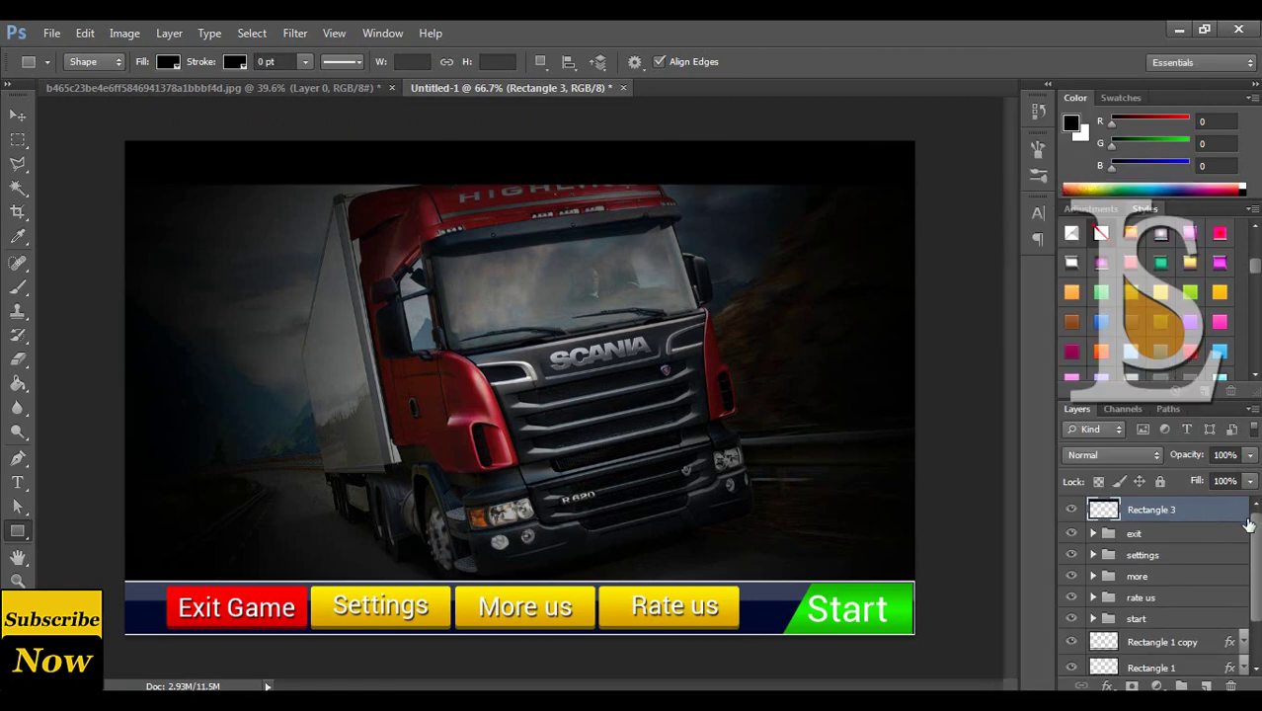
left_click(1252, 456)
left_click_drag(1251, 481, 1221, 479)
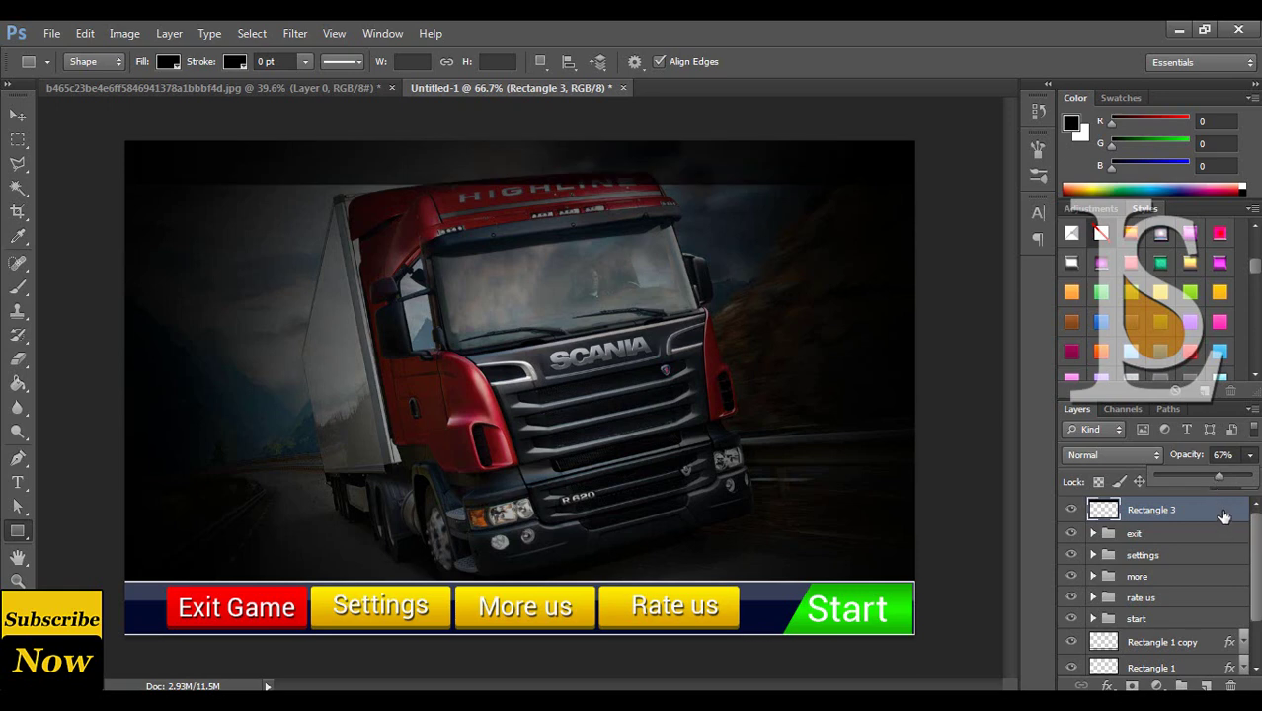
left_click(1222, 516)
left_click(18, 116)
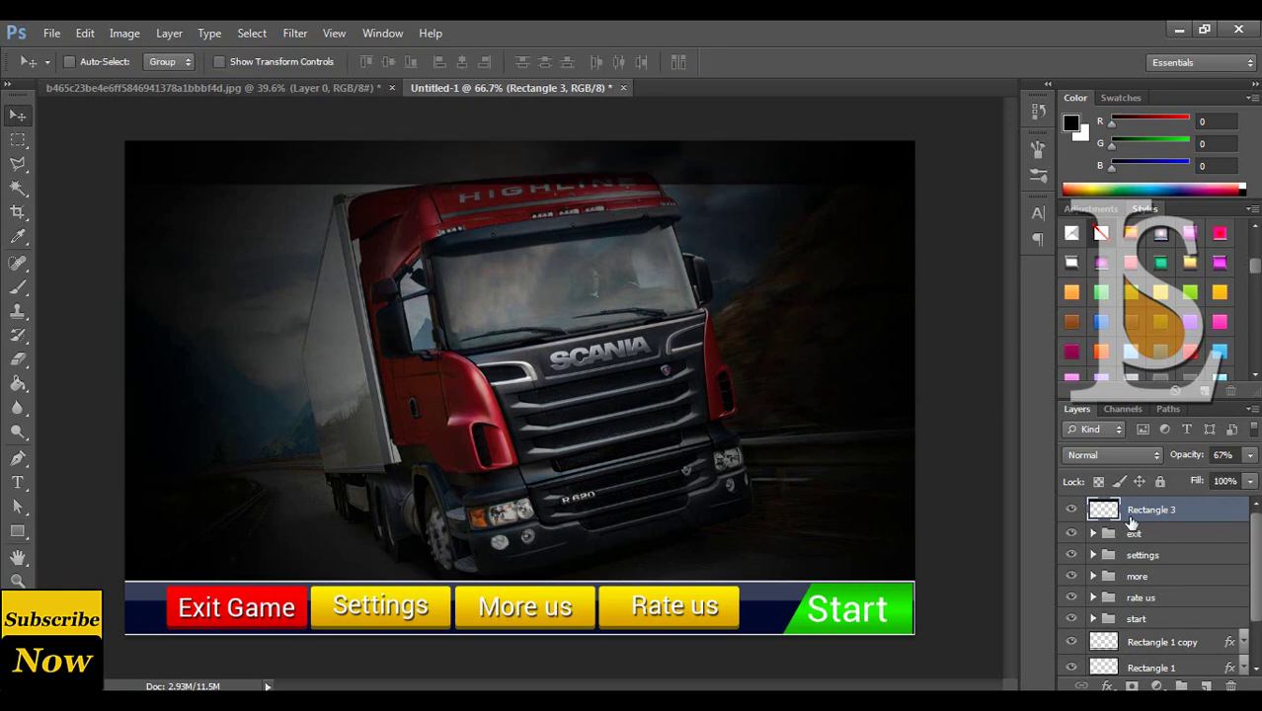
Duplicate Rectangle 3 as Rectangle 3 copy and give it a white (ffffff) Color Overlay.
right_click(1212, 511)
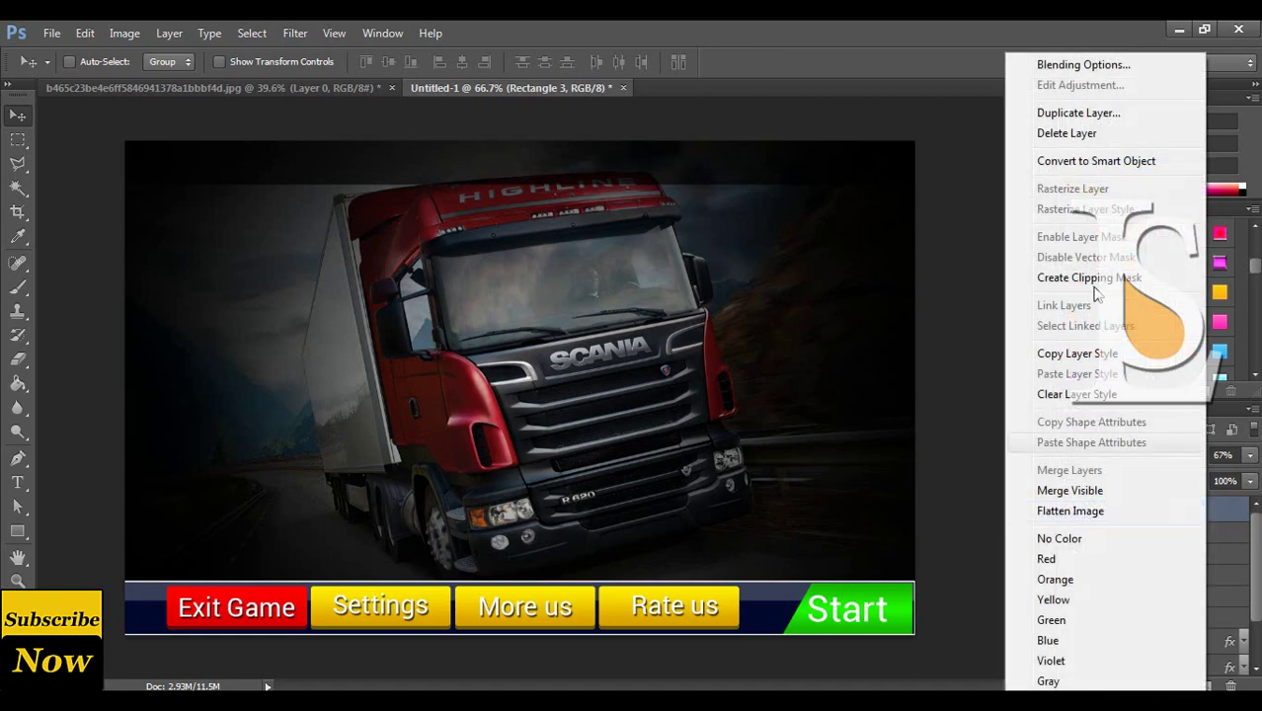
left_click(1078, 114)
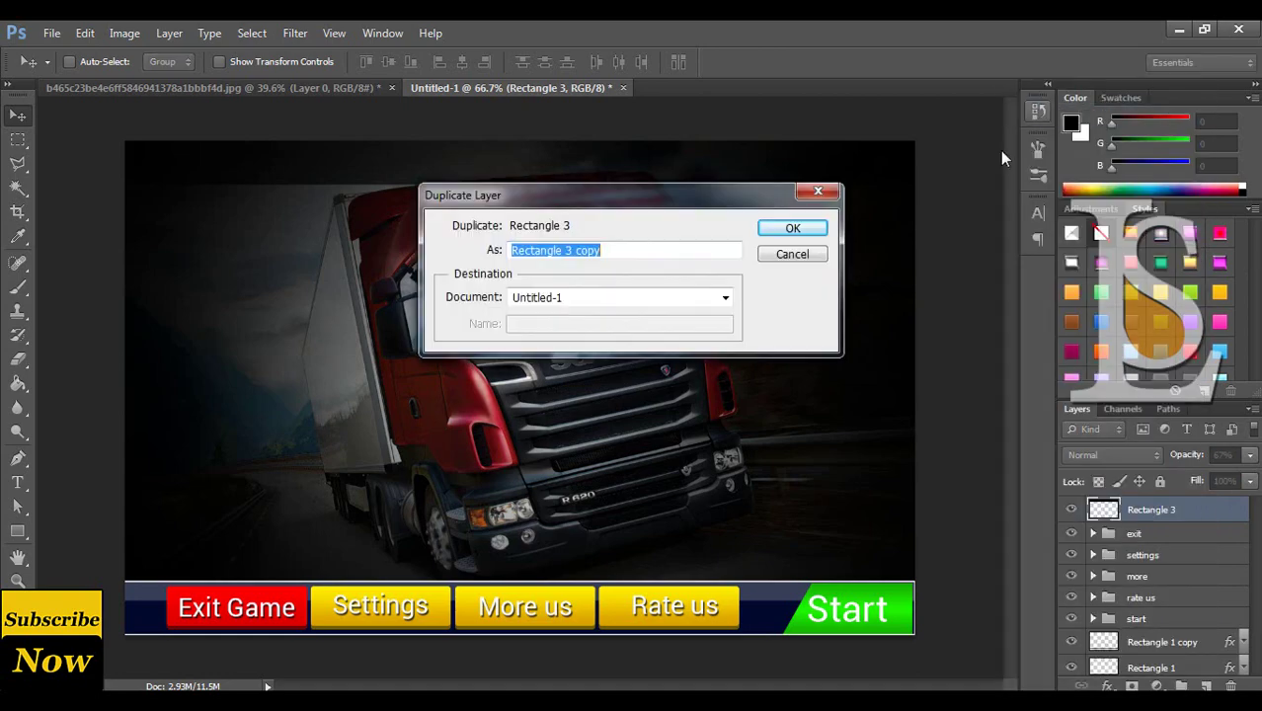
left_click(801, 226)
double_click(1222, 512)
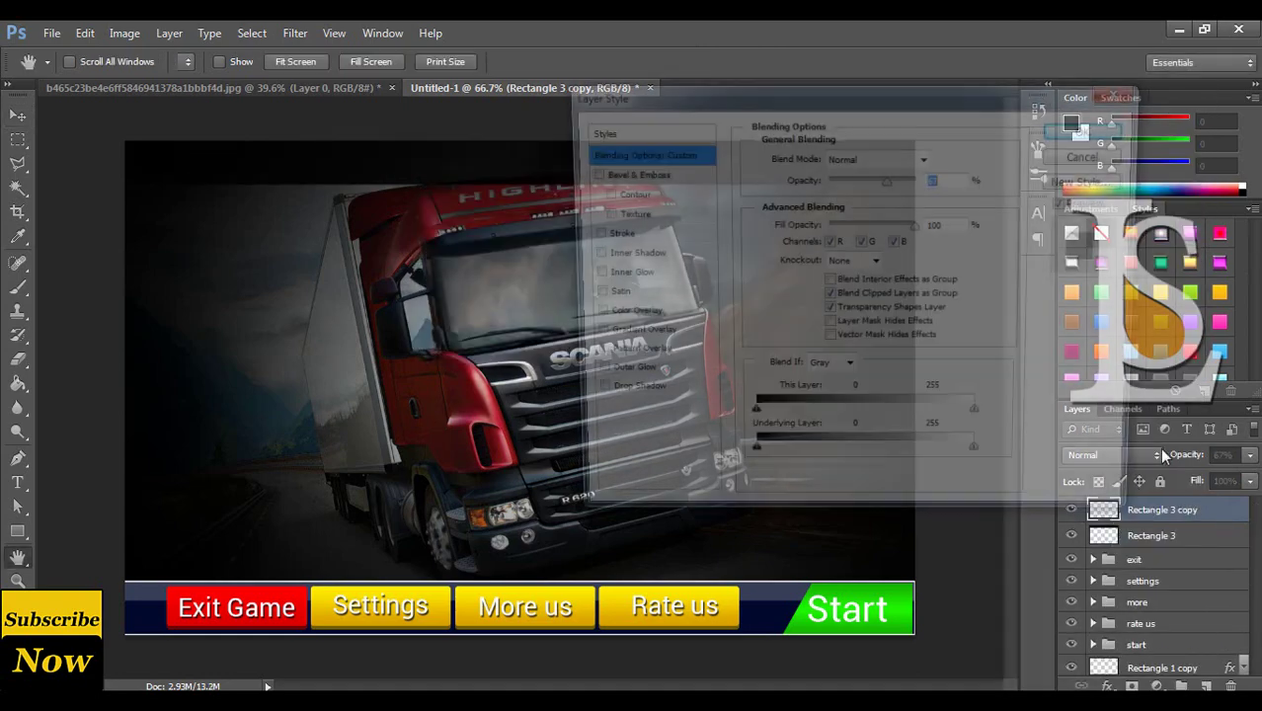
left_click(660, 316)
left_click(936, 158)
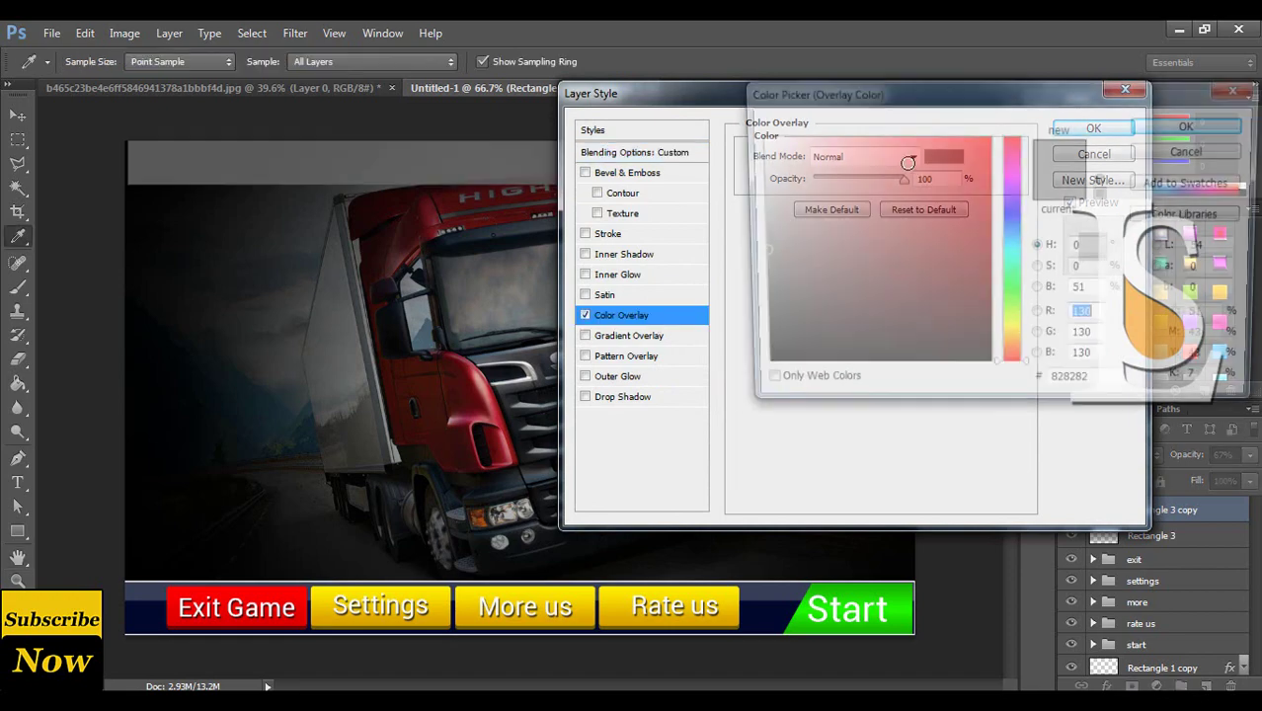
left_click(755, 138)
left_click(1192, 123)
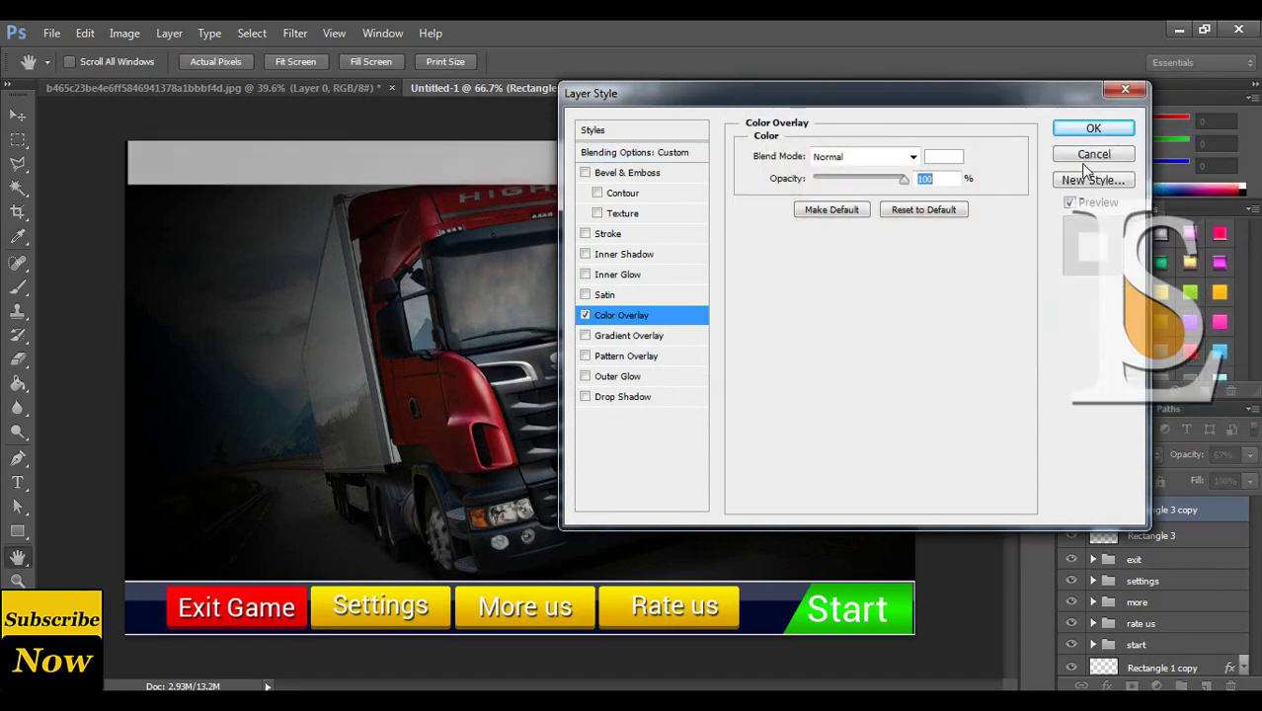
left_click(1113, 125)
left_click(1240, 511)
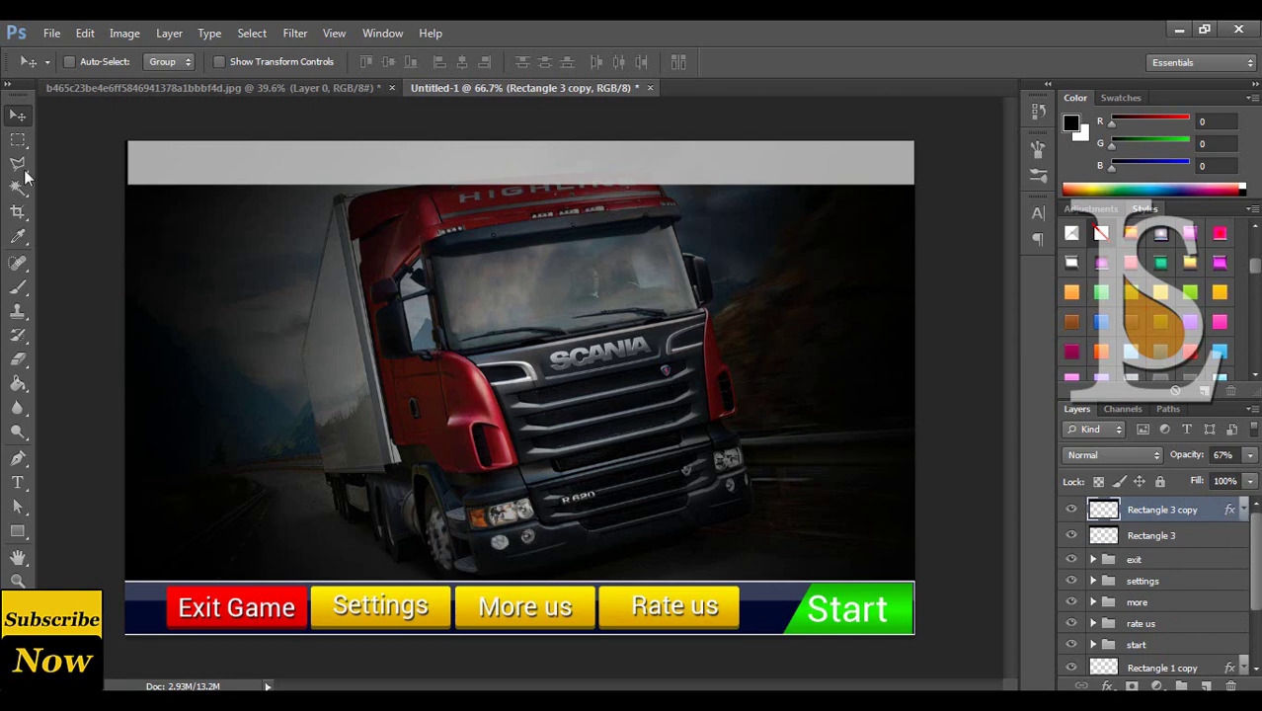
Delete all but the bottom edge of the white band, leaving a thin line.
left_click(18, 141)
left_click_drag(125, 141, 920, 179)
key("Delete")
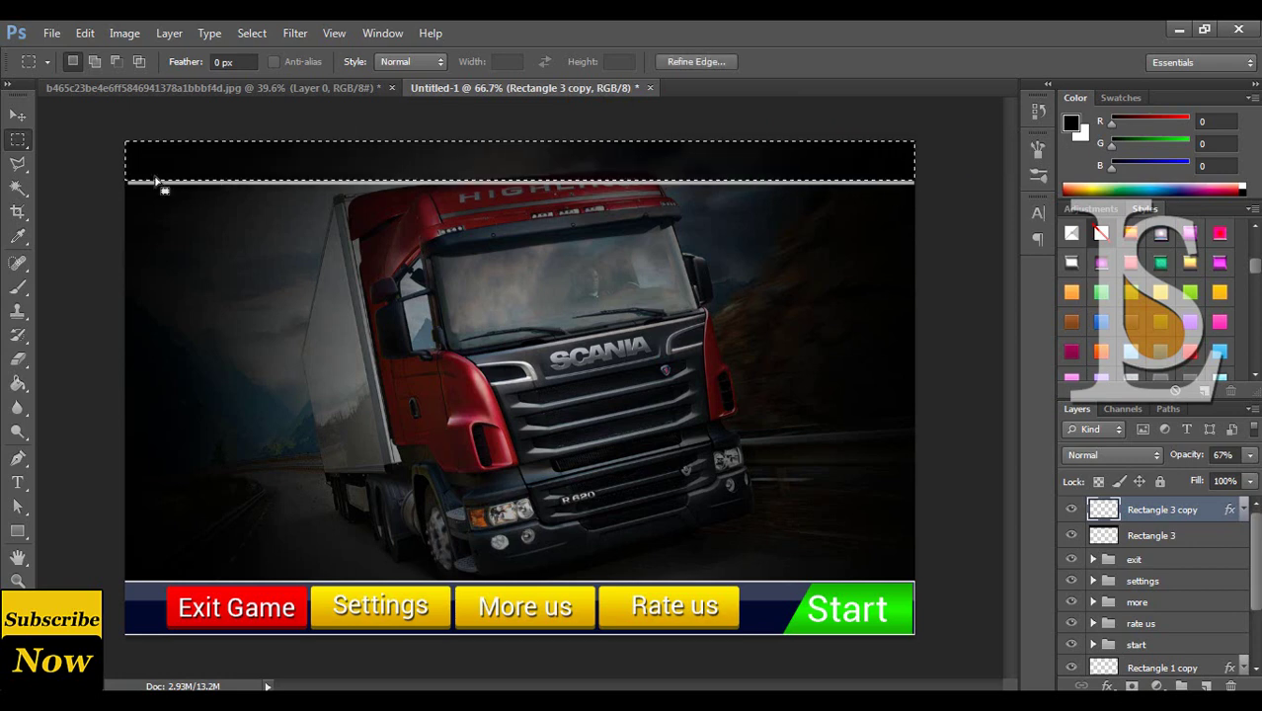
left_click(18, 115)
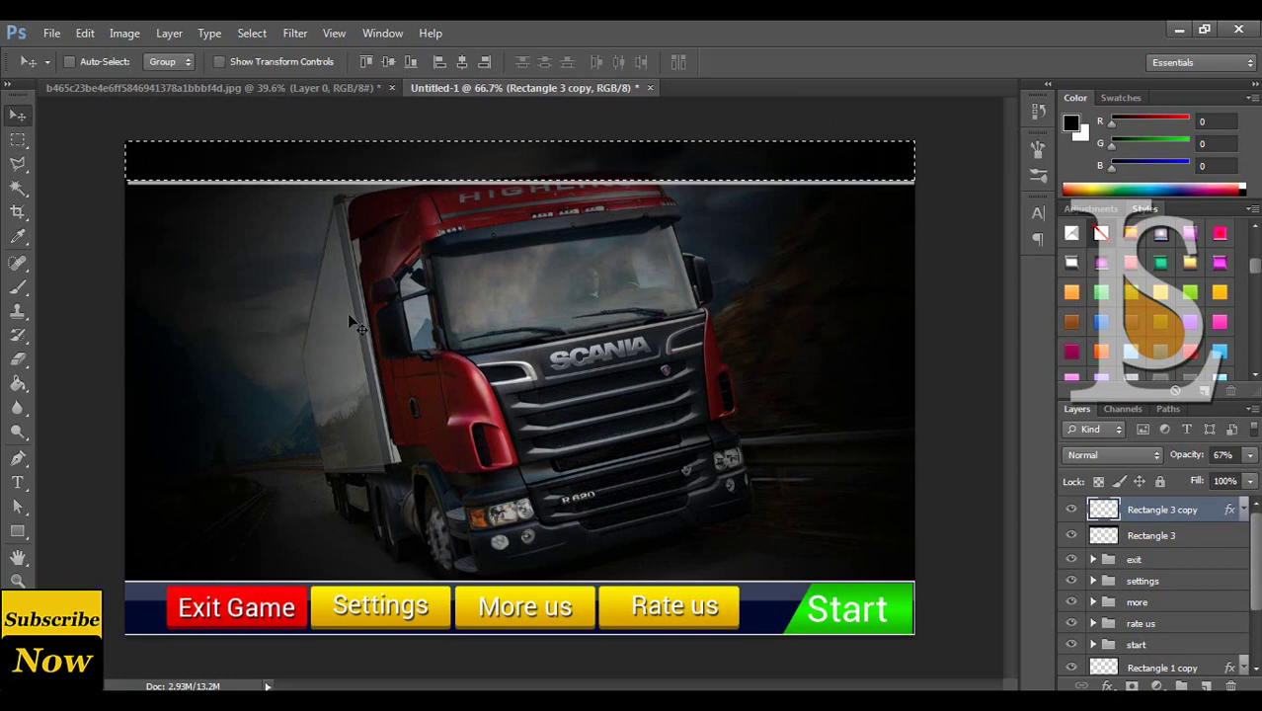
key("ctrl+d")
Stretch the thin line's left end to the canvas edge and fit the canvas in view.
scroll(232, 186, "up", 1)
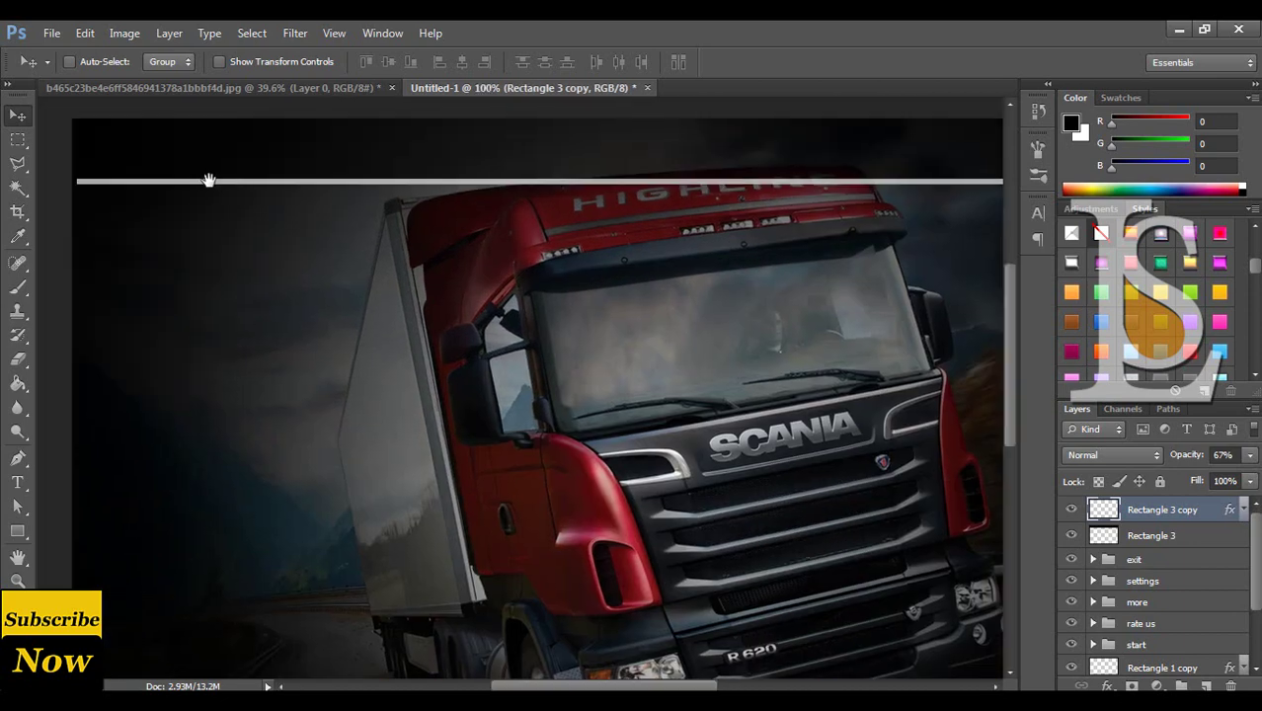
scroll(309, 236, "up", 1)
key("ctrl+t")
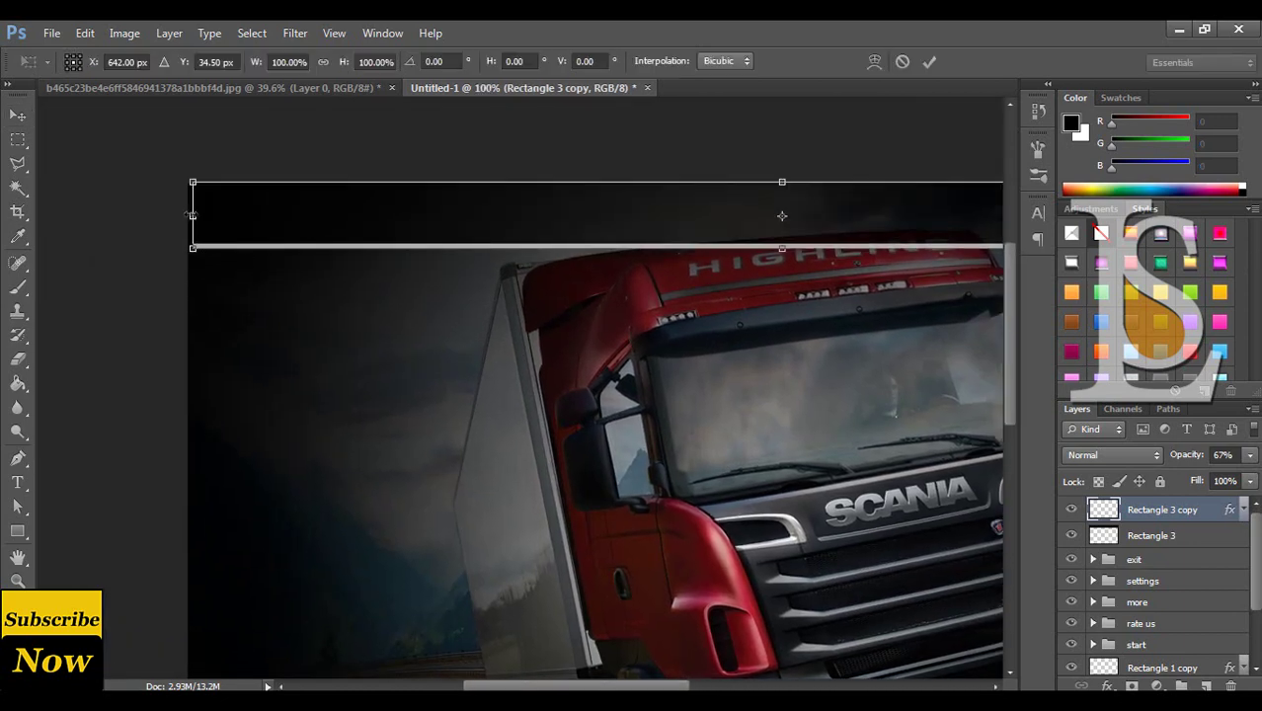
left_click_drag(192, 215, 188, 215)
key("Return")
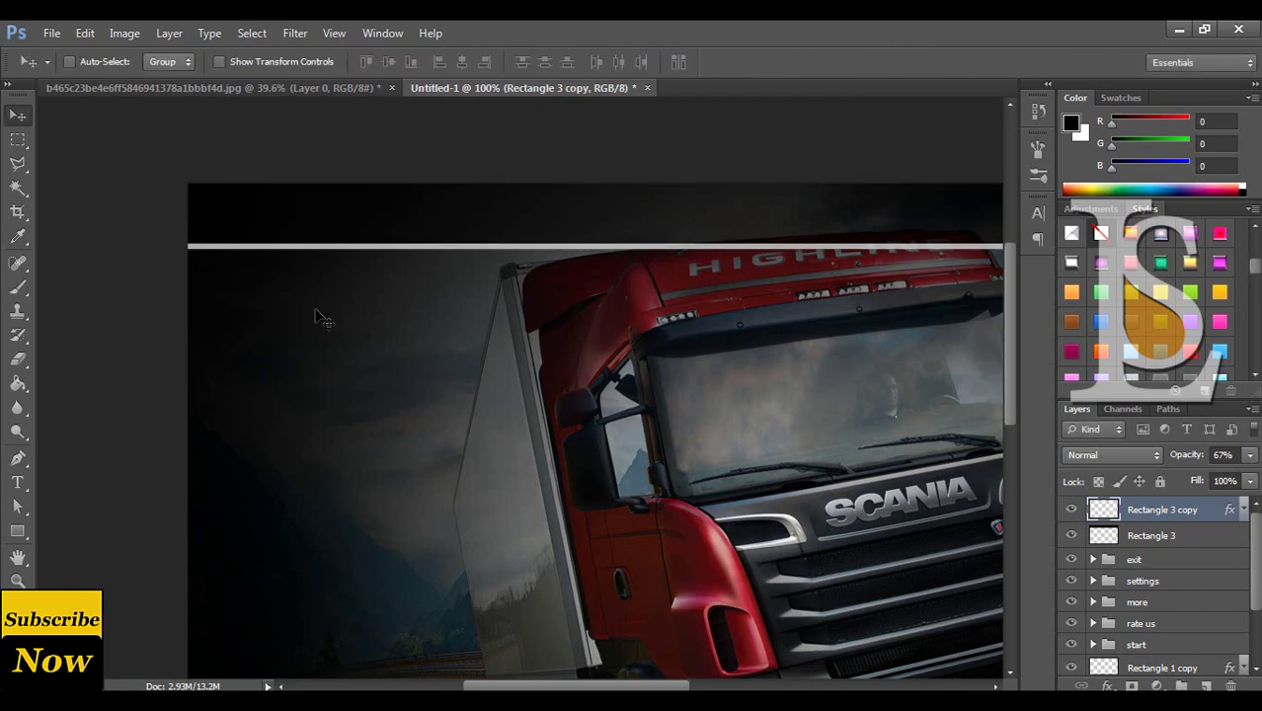
key("ctrl+0")
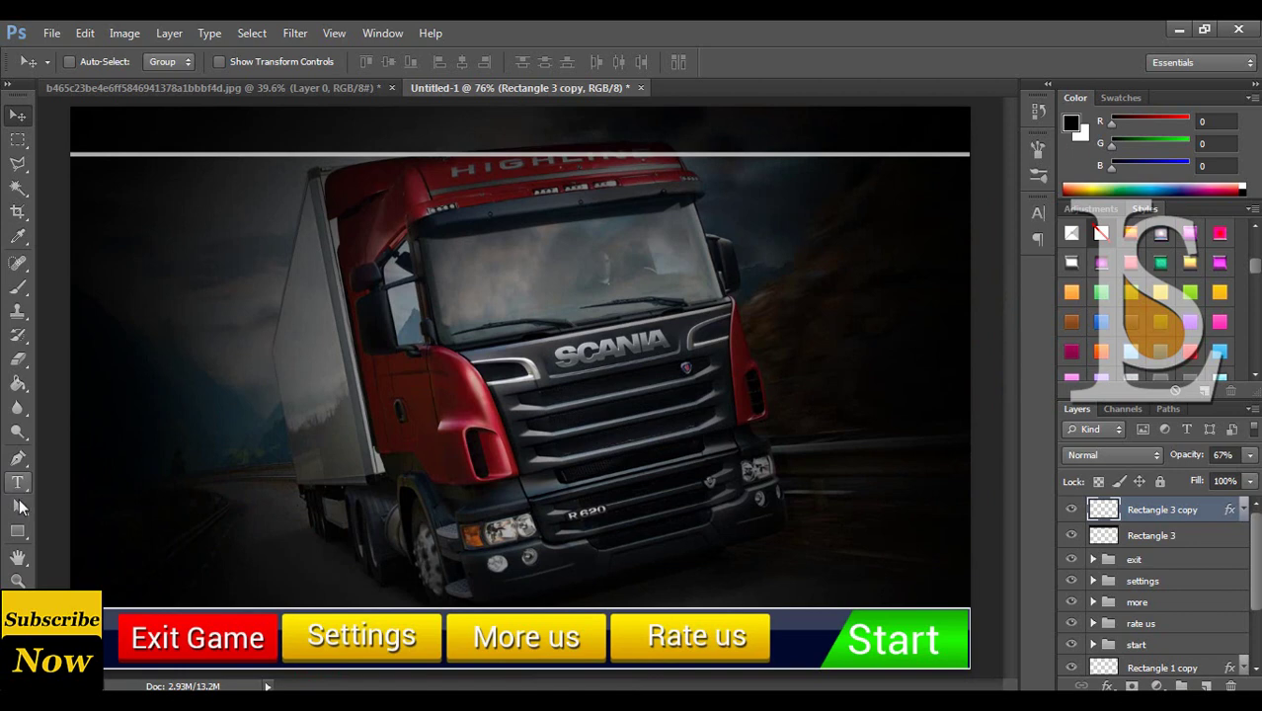
Draw a black rectangle for the title tab and rasterize it as Rectangle 4.
left_click(18, 532)
left_click(66, 527)
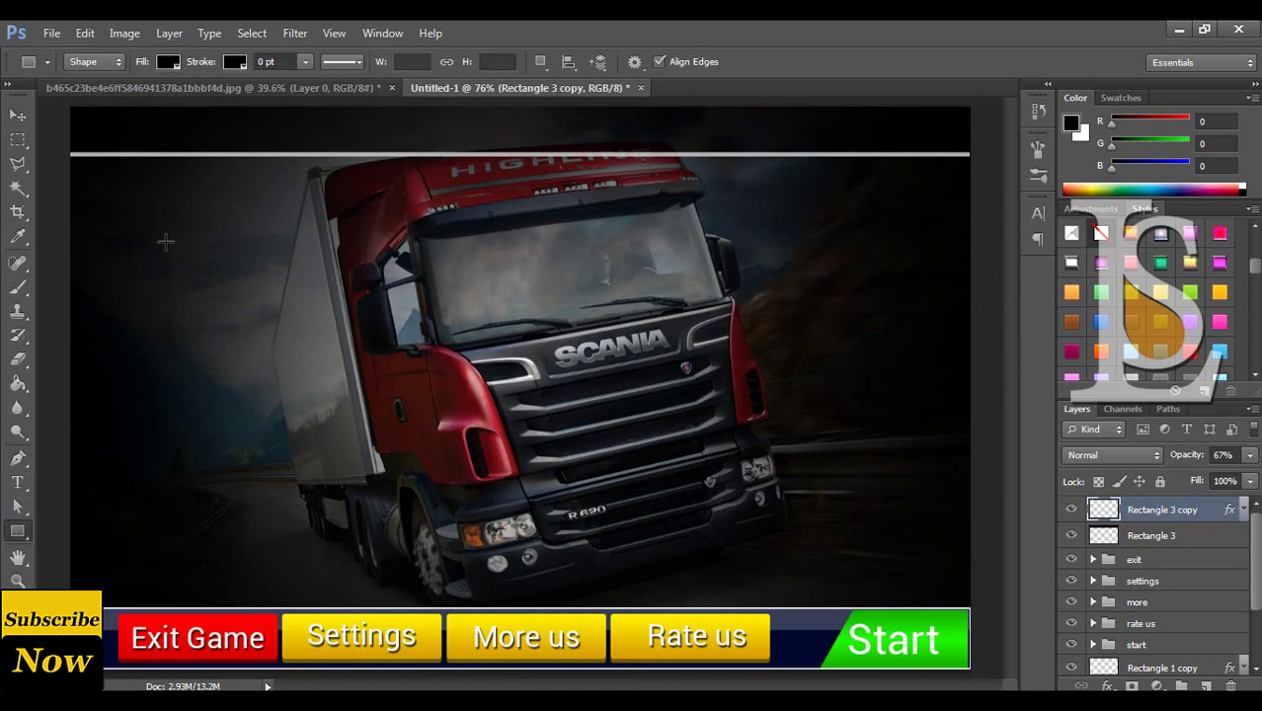
left_click_drag(165, 242, 507, 285)
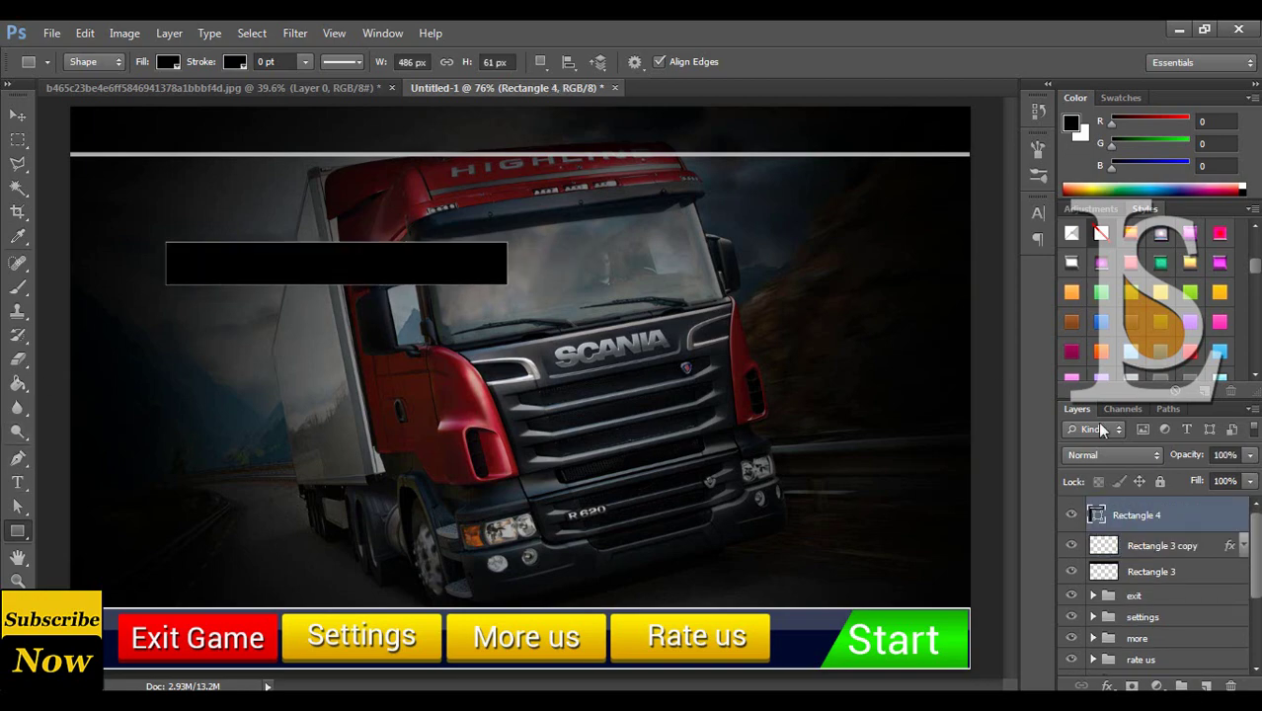
right_click(1188, 517)
left_click(1017, 188)
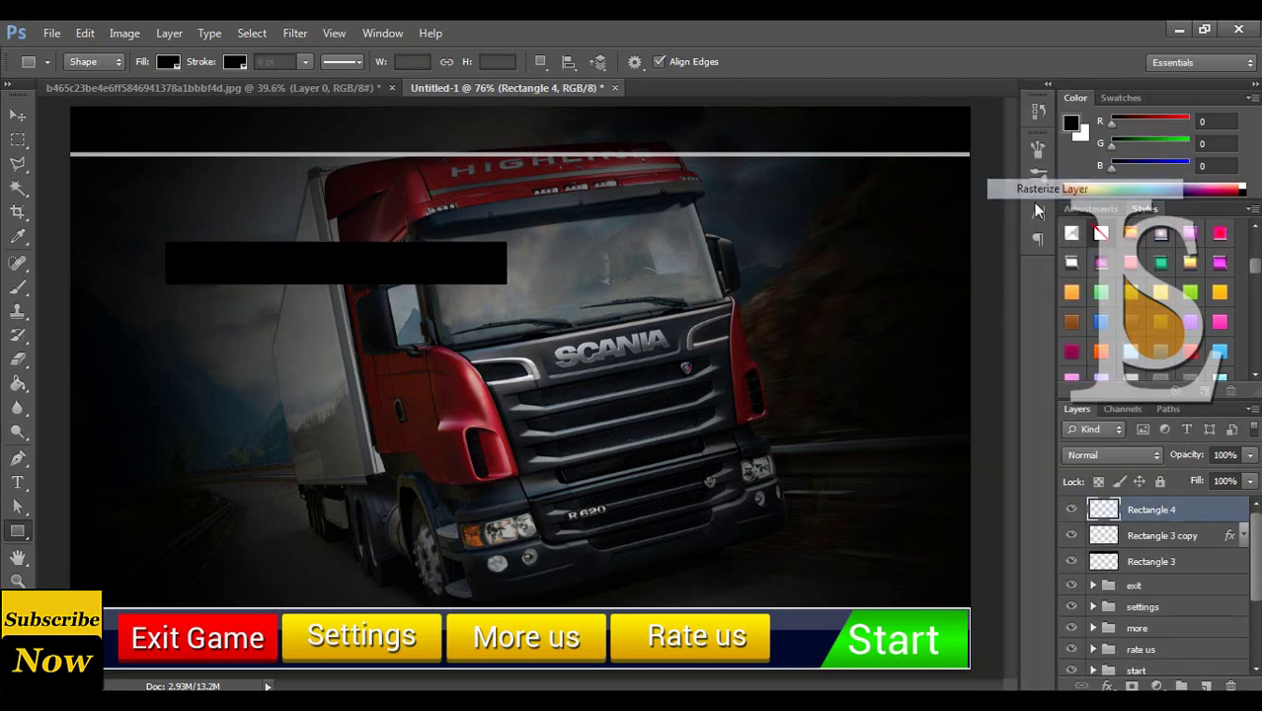
Cut a slanted right end on the tab and move it to the canvas top-left.
left_click(18, 164)
left_click(491, 218)
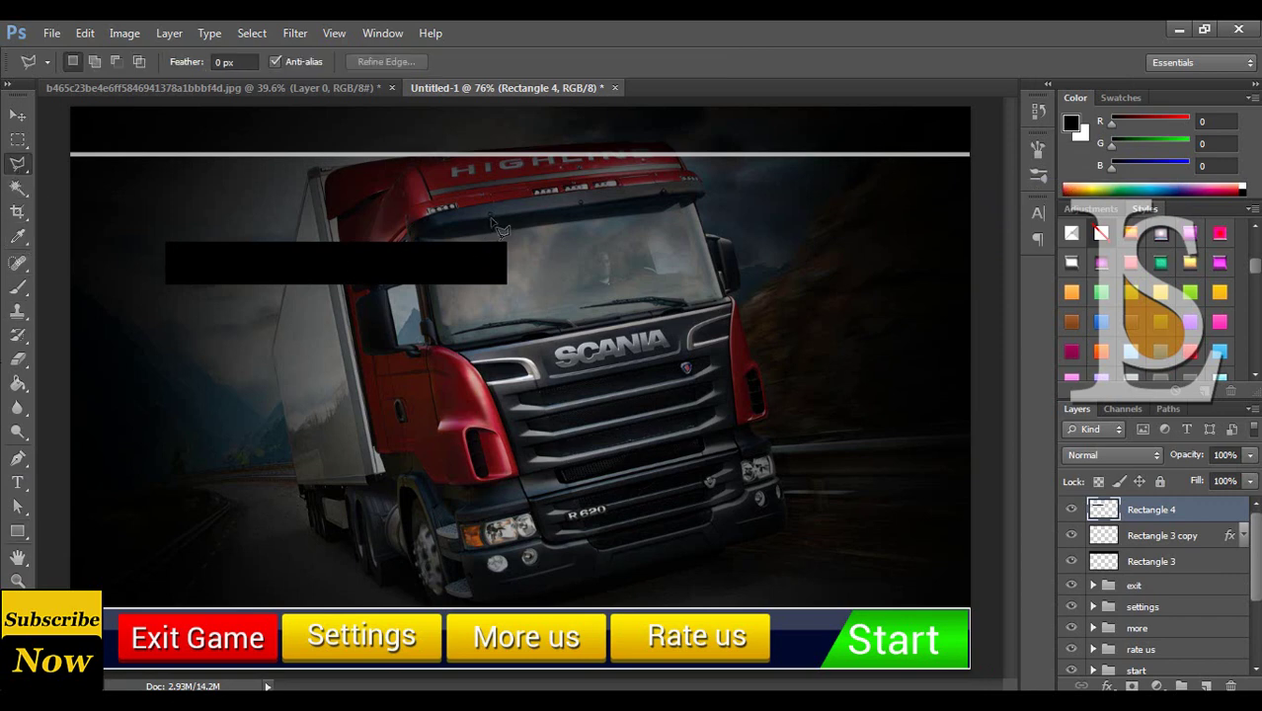
left_click(402, 330)
left_click(723, 306)
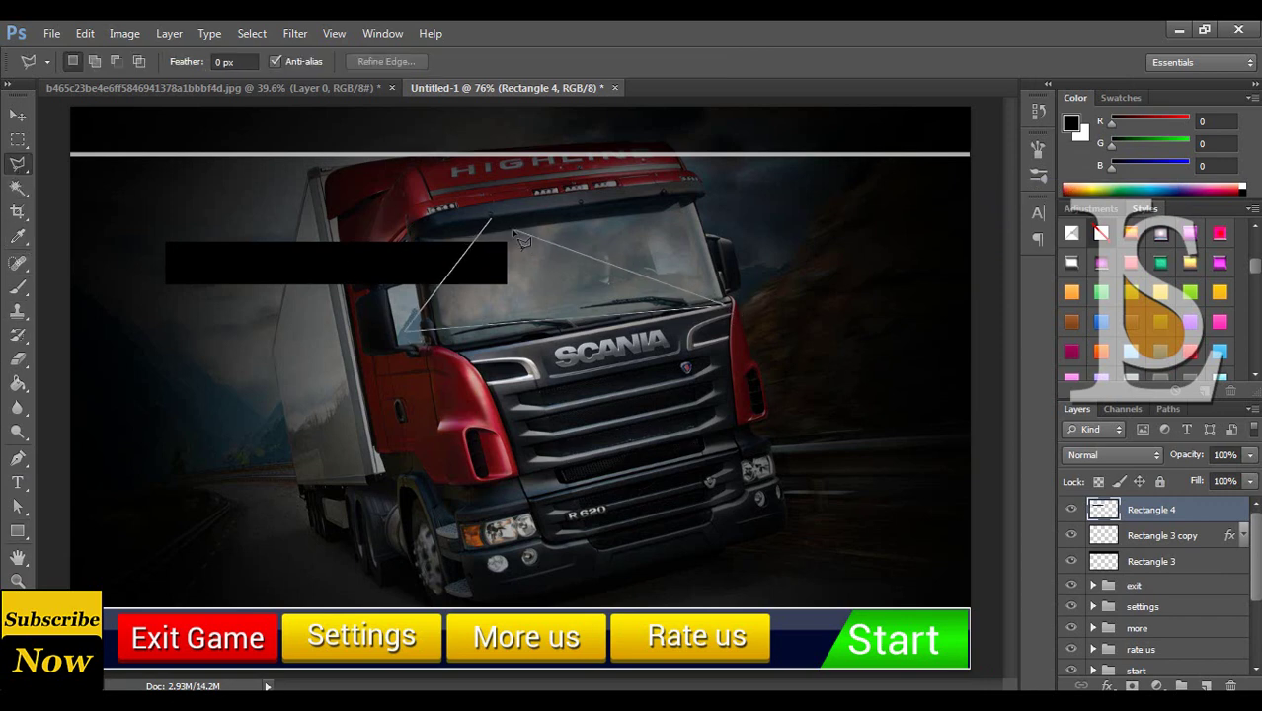
left_click(497, 227)
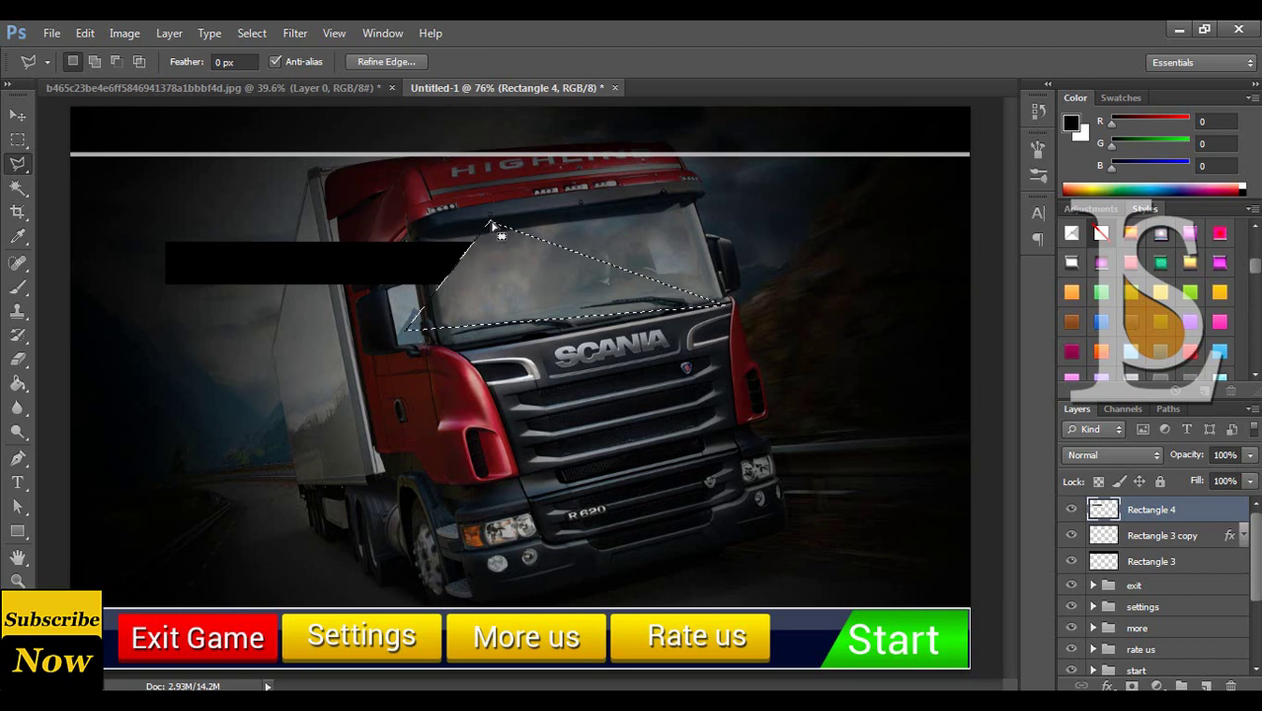
left_click(17, 115)
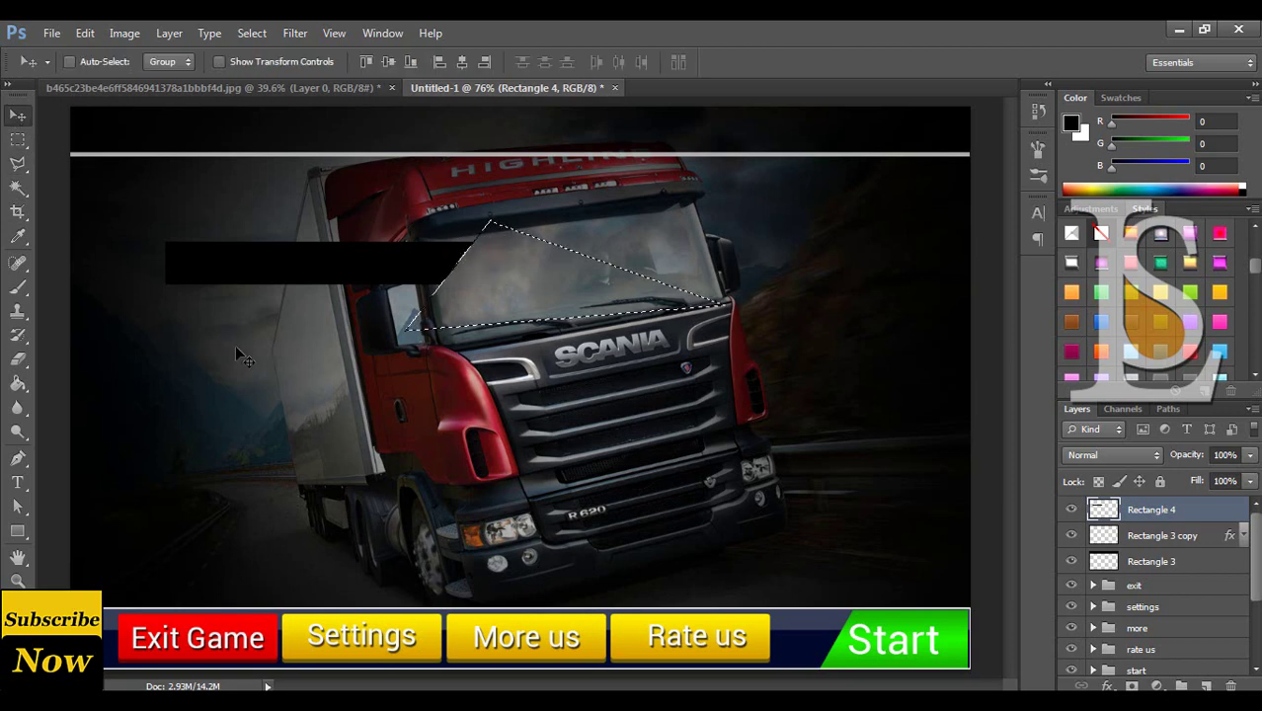
key("ctrl+d")
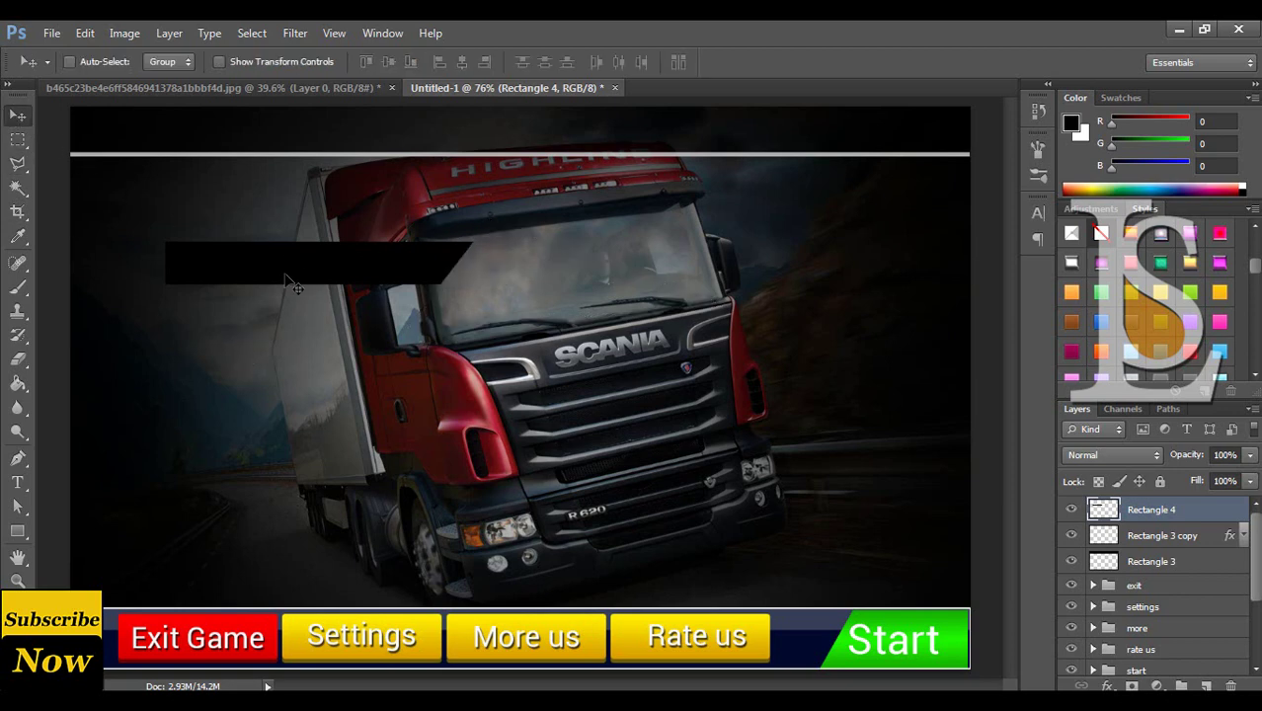
left_click_drag(286, 280, 200, 175)
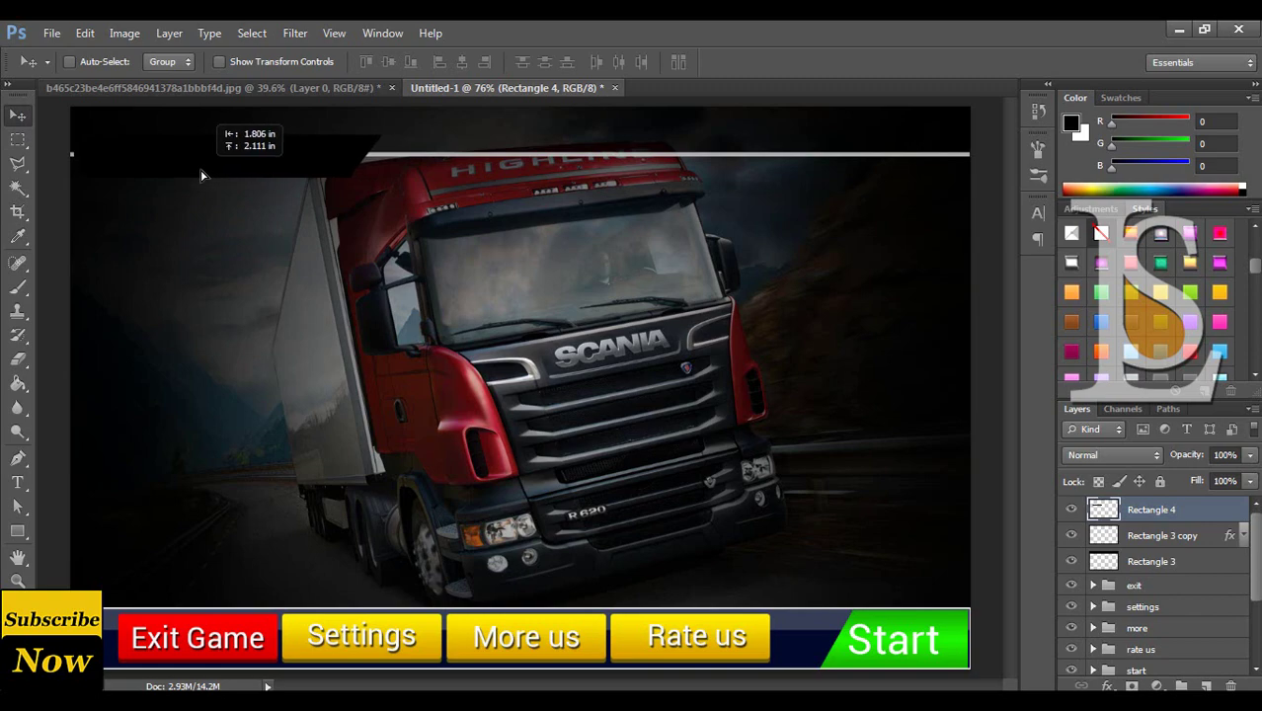
Add a Gradient Overlay to Rectangle 4 with grey e6e6e6 and e9e9e9 stops.
double_click(1222, 514)
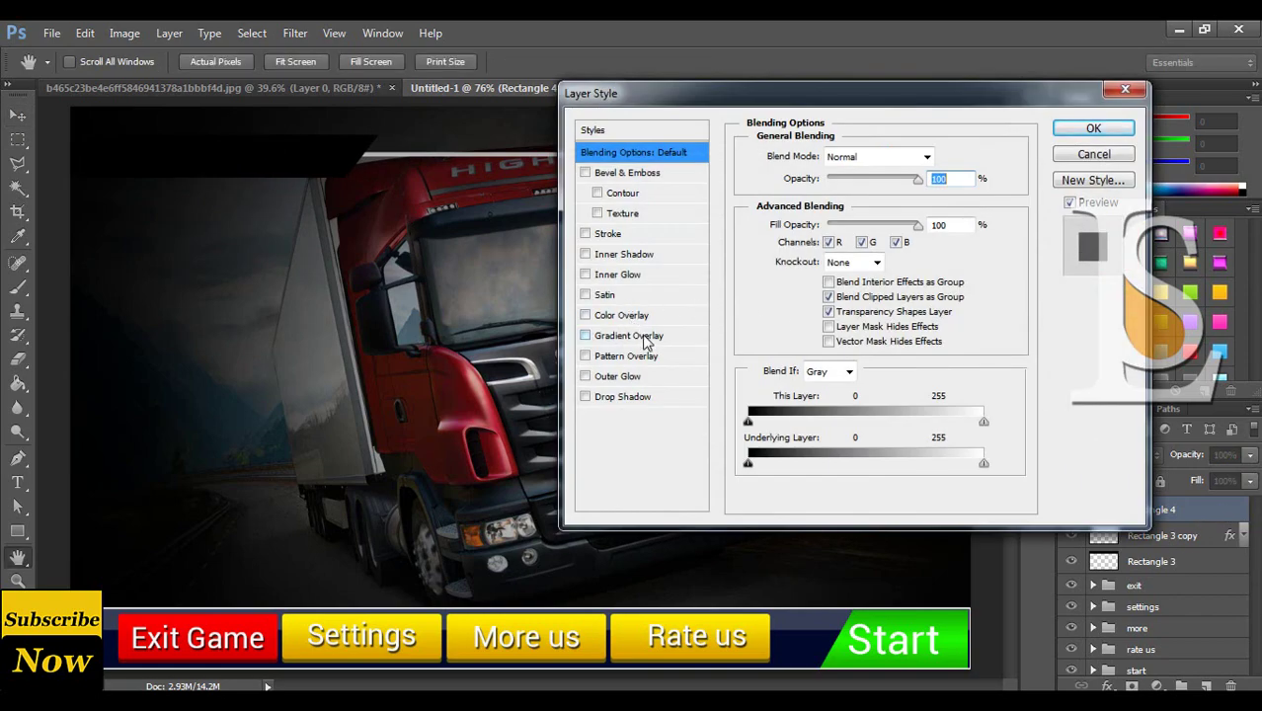
left_click(636, 336)
left_click(859, 202)
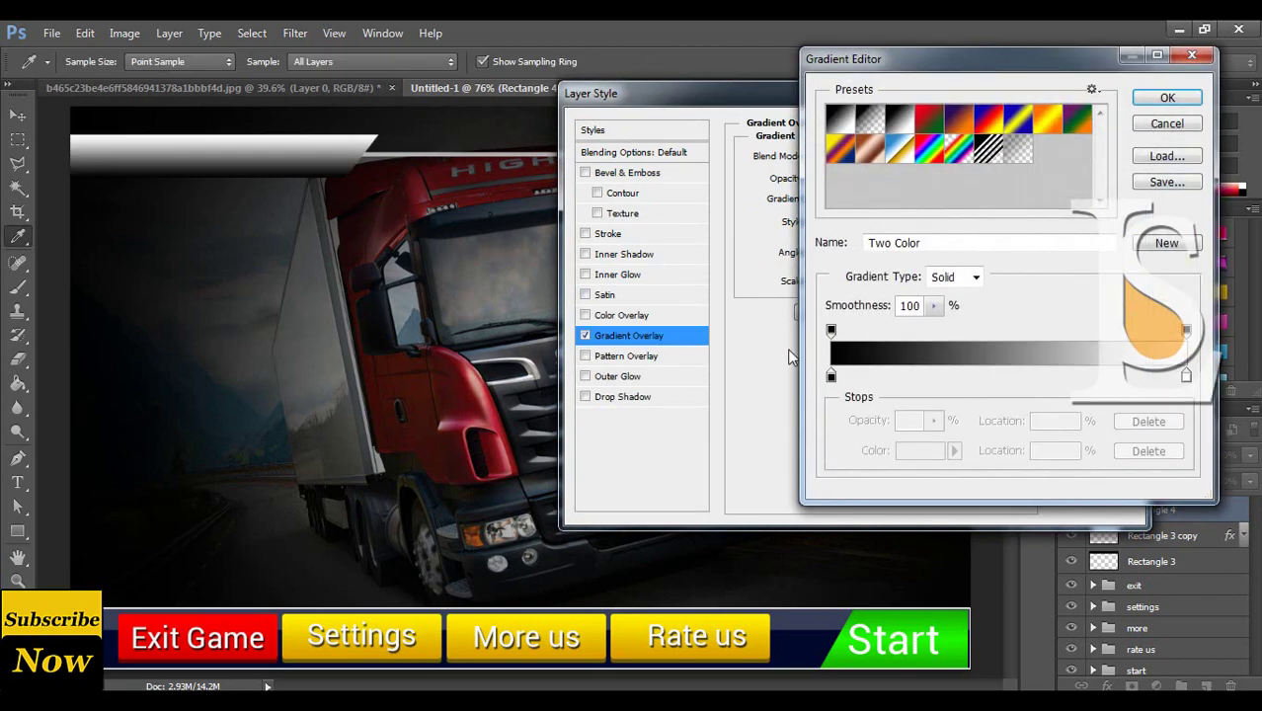
left_click(831, 377)
left_click(920, 450)
left_click(752, 159)
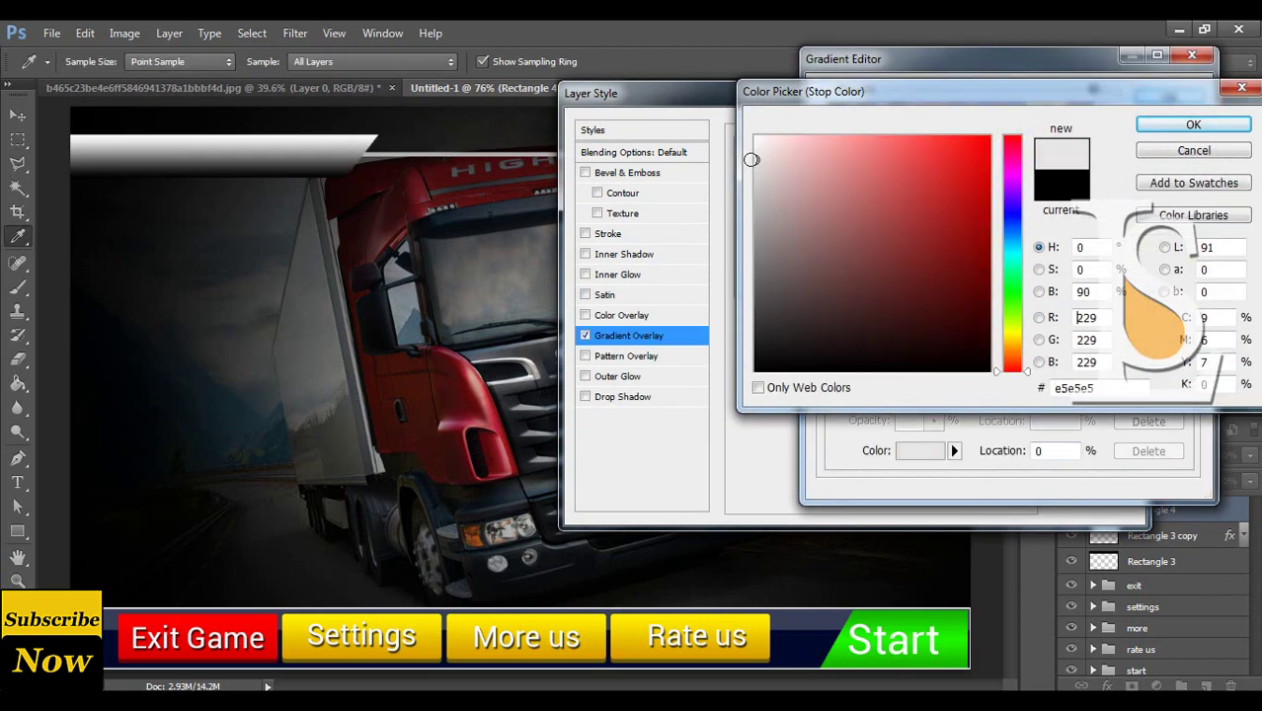
left_click(751, 158)
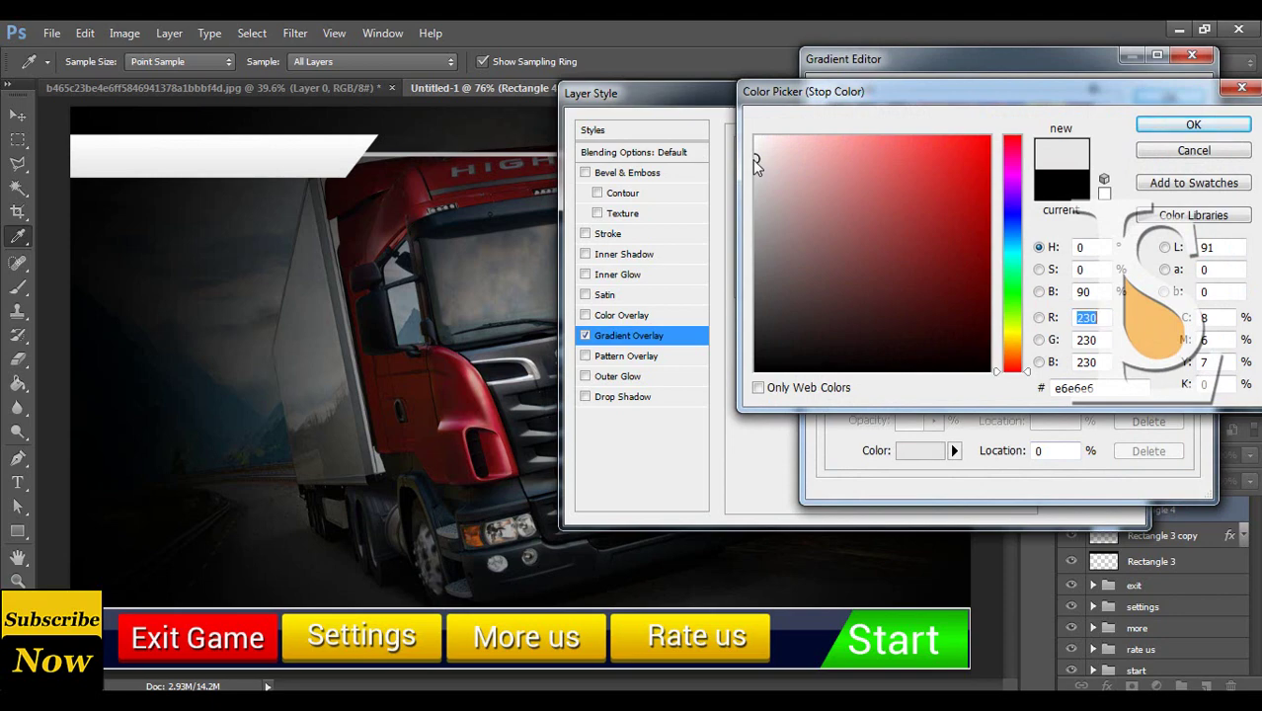
left_click(1158, 131)
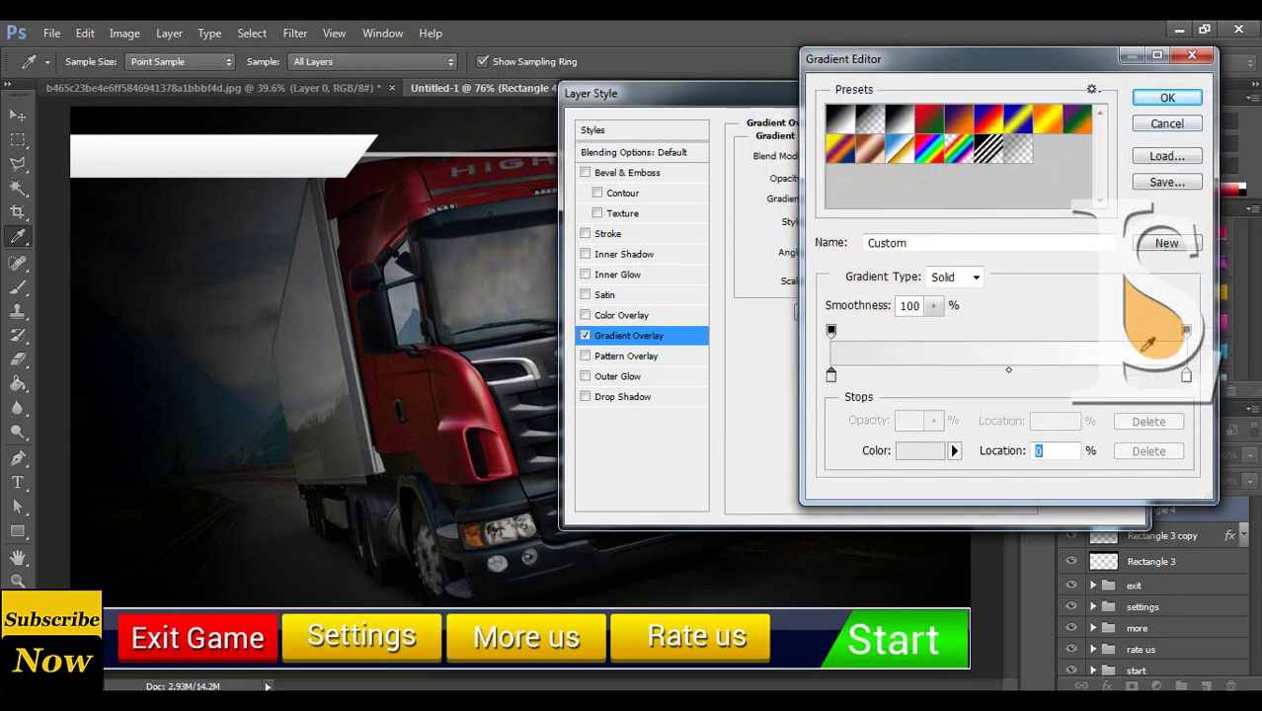
left_click(1186, 378)
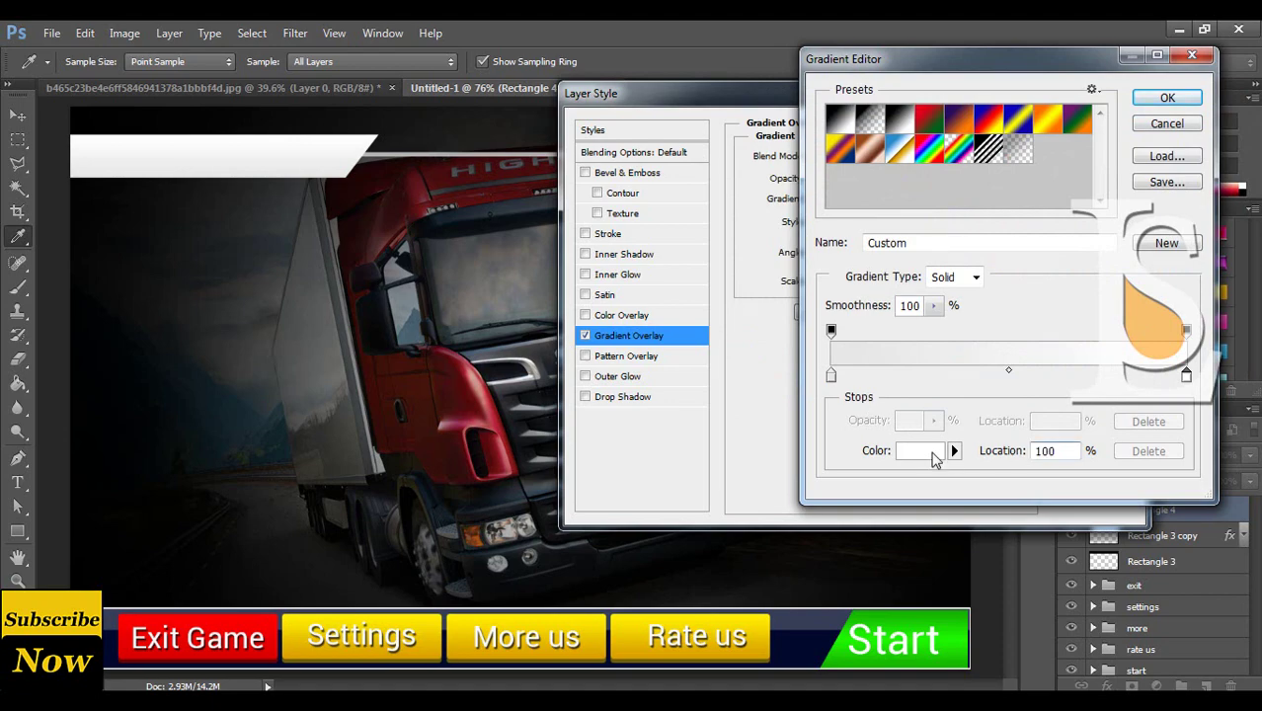
left_click(933, 453)
left_click_drag(768, 210, 756, 170)
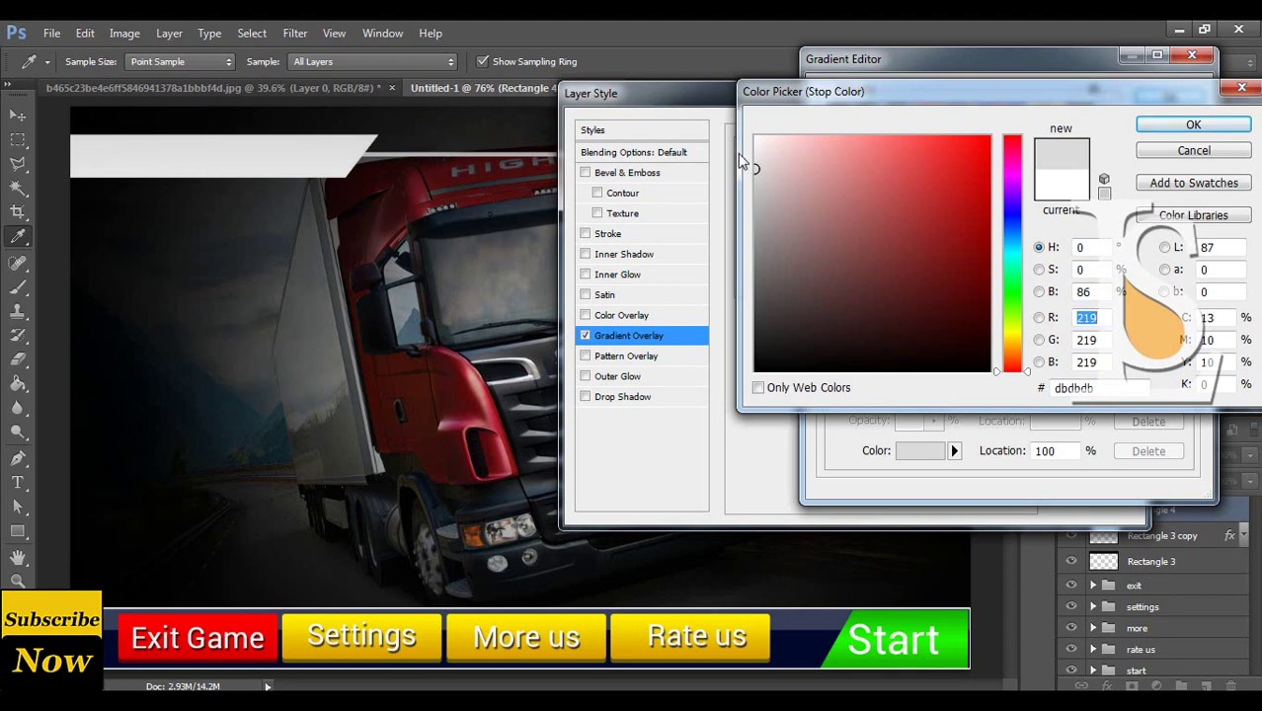
left_click(752, 155)
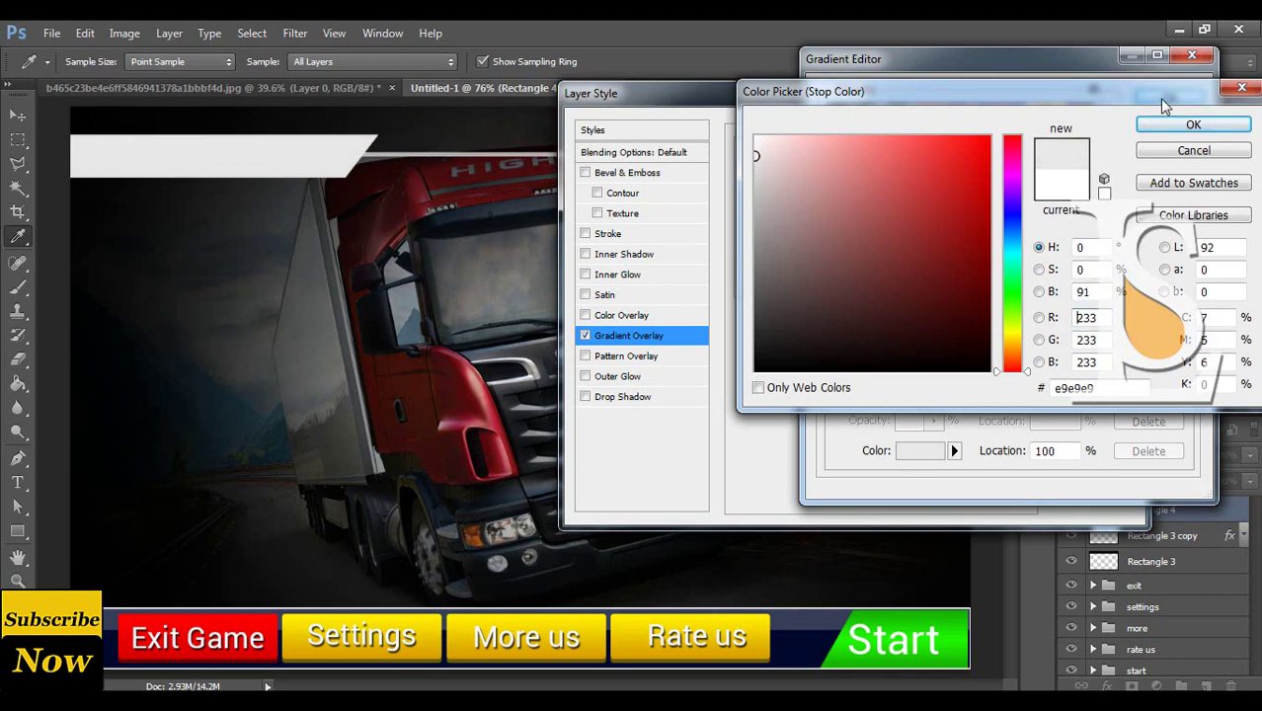
left_click(1185, 125)
Move a stop to 50% as grey d3d3d3, add a white end stop, and apply.
left_click_drag(1188, 383, 1018, 383)
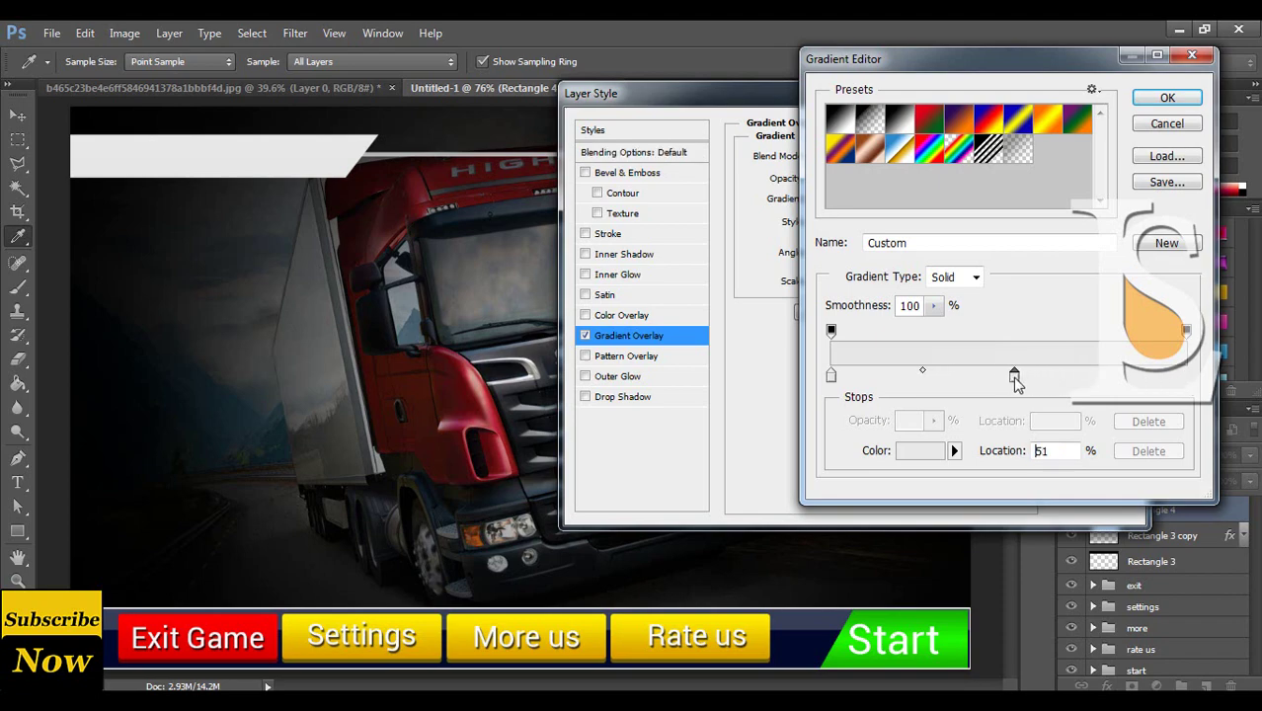
left_click_drag(1018, 383, 1010, 385)
left_click(928, 452)
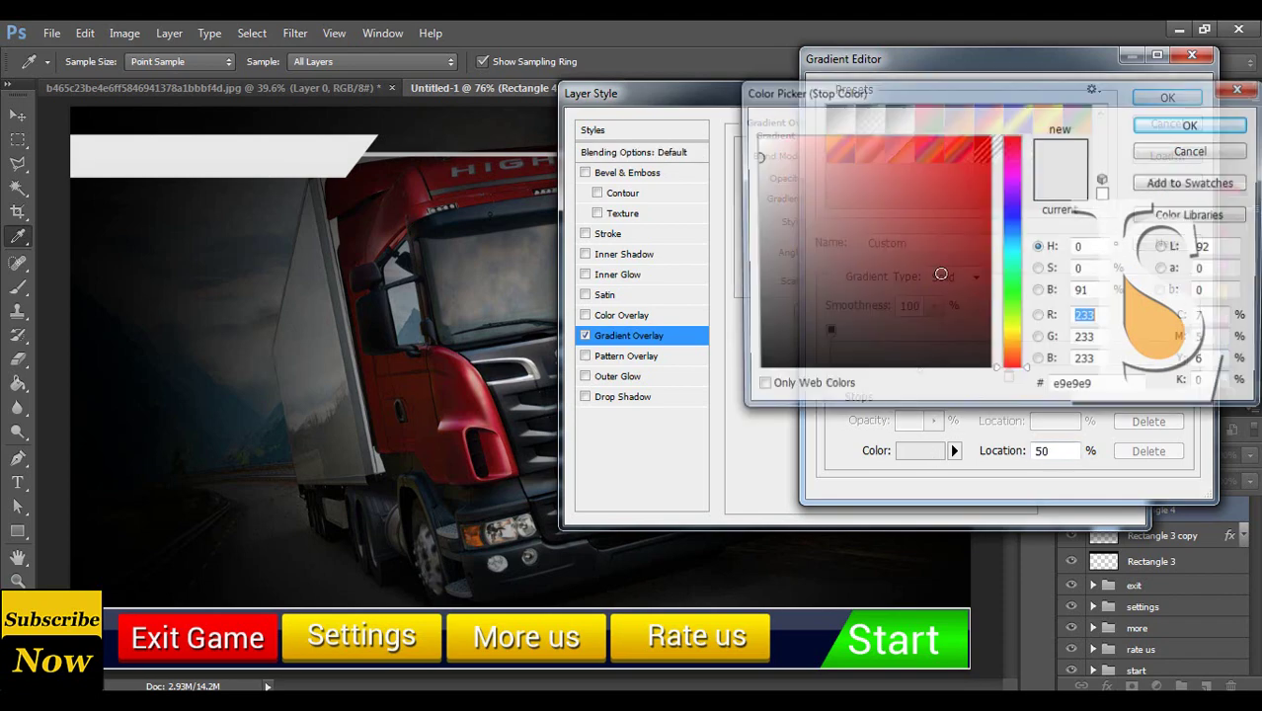
left_click(754, 177)
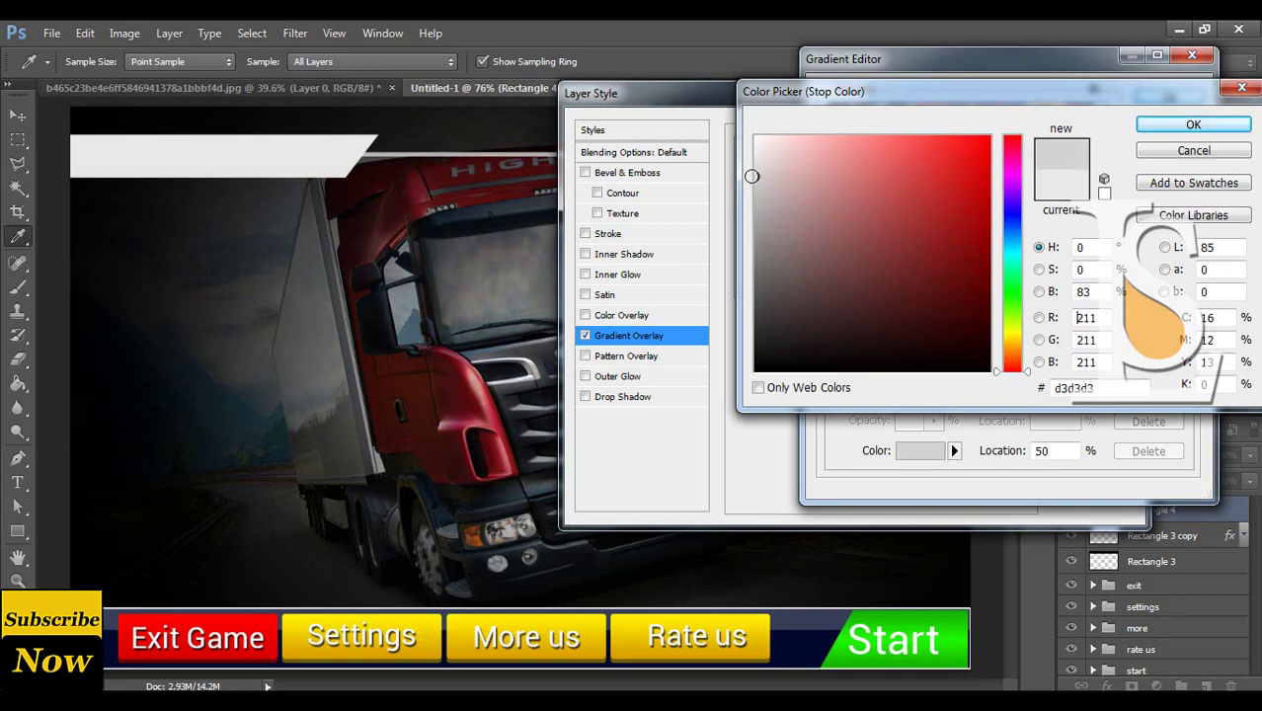
left_click(1189, 127)
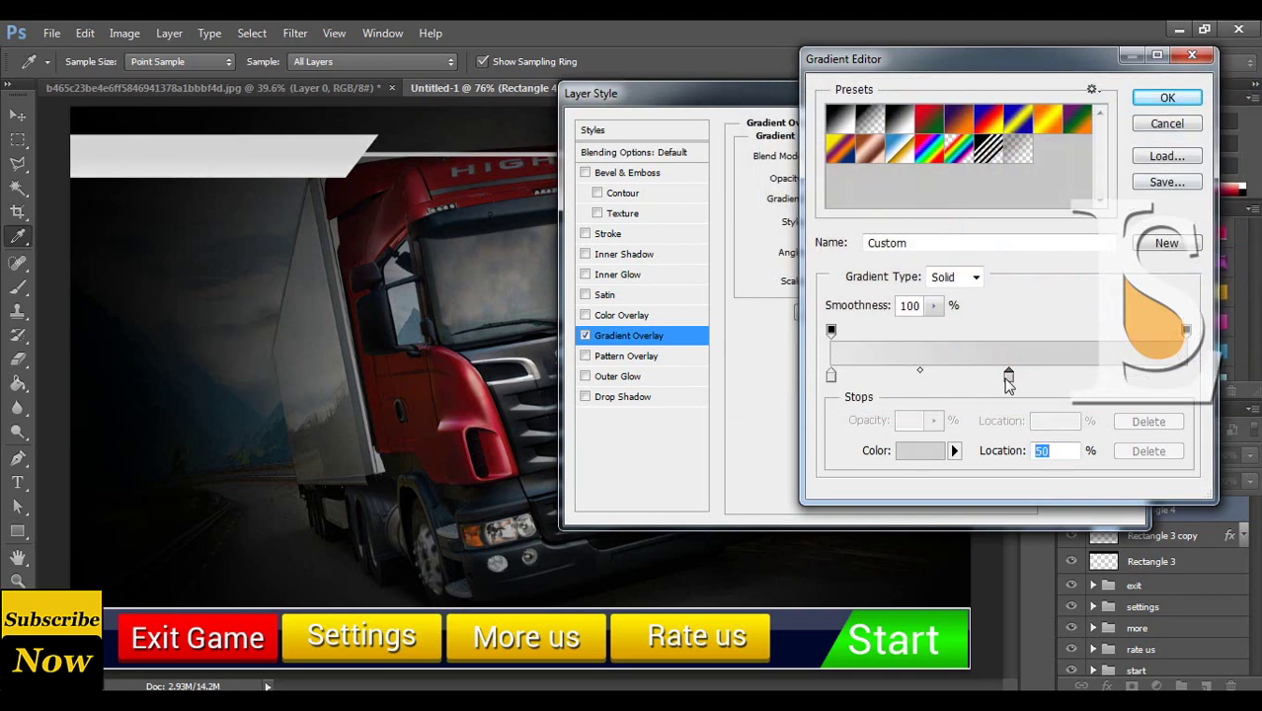
left_click_drag(1165, 377, 1185, 377)
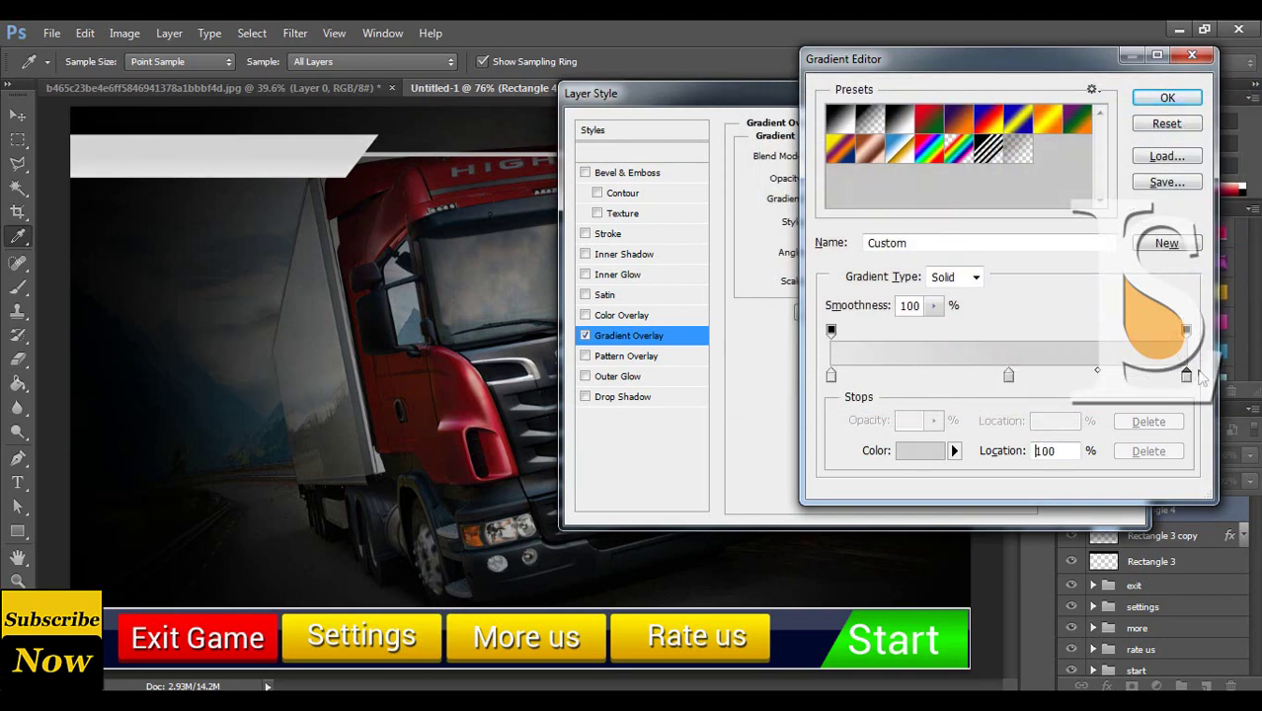
left_click(918, 456)
left_click_drag(755, 178, 598, 153)
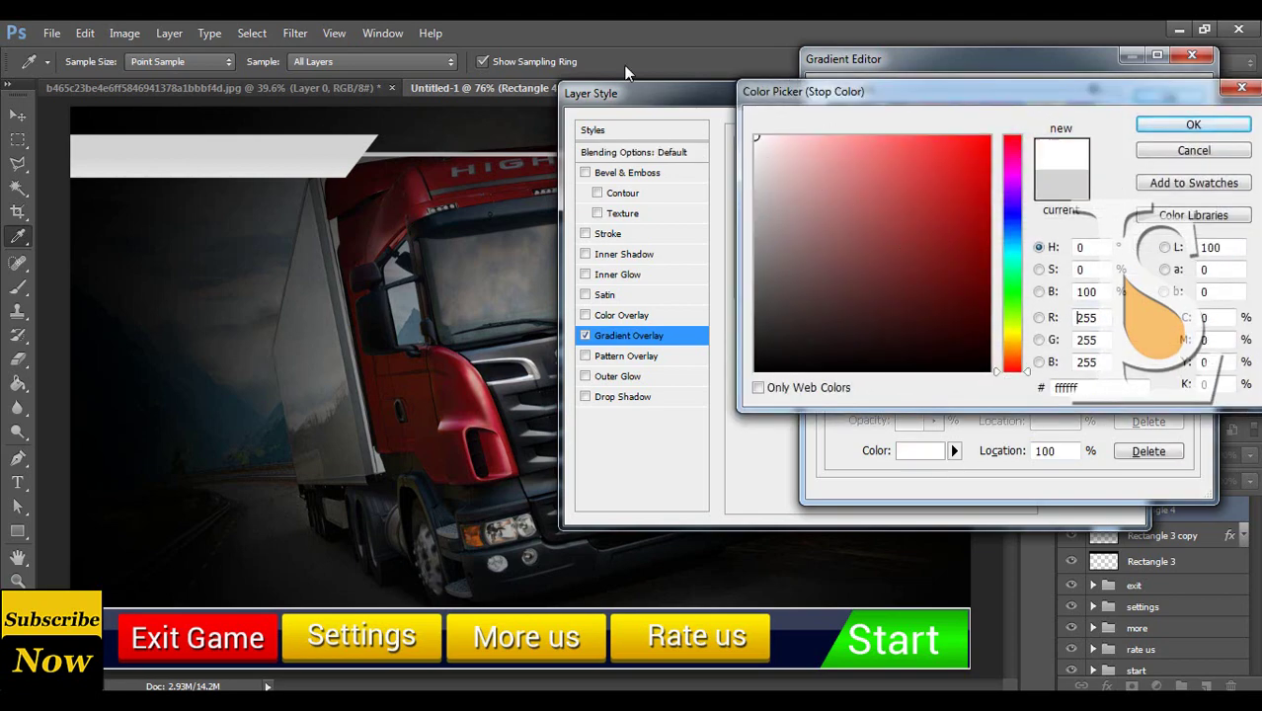
left_click(1229, 125)
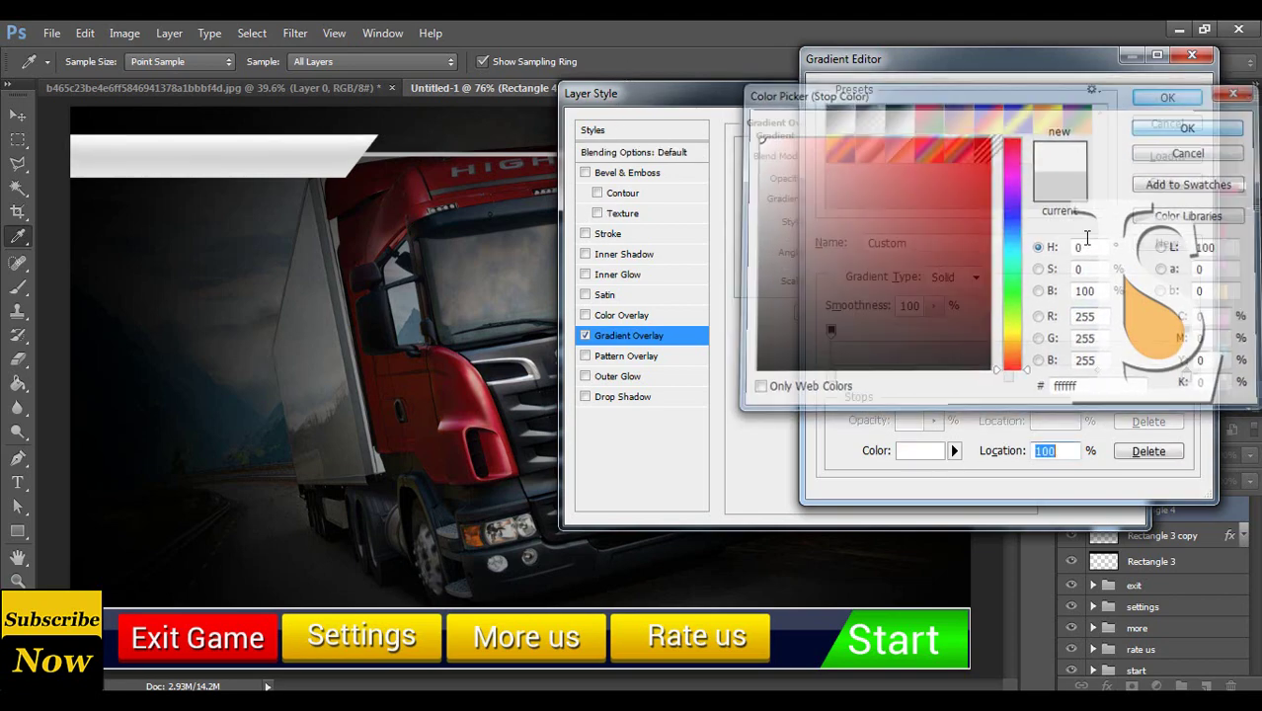
left_click(1150, 103)
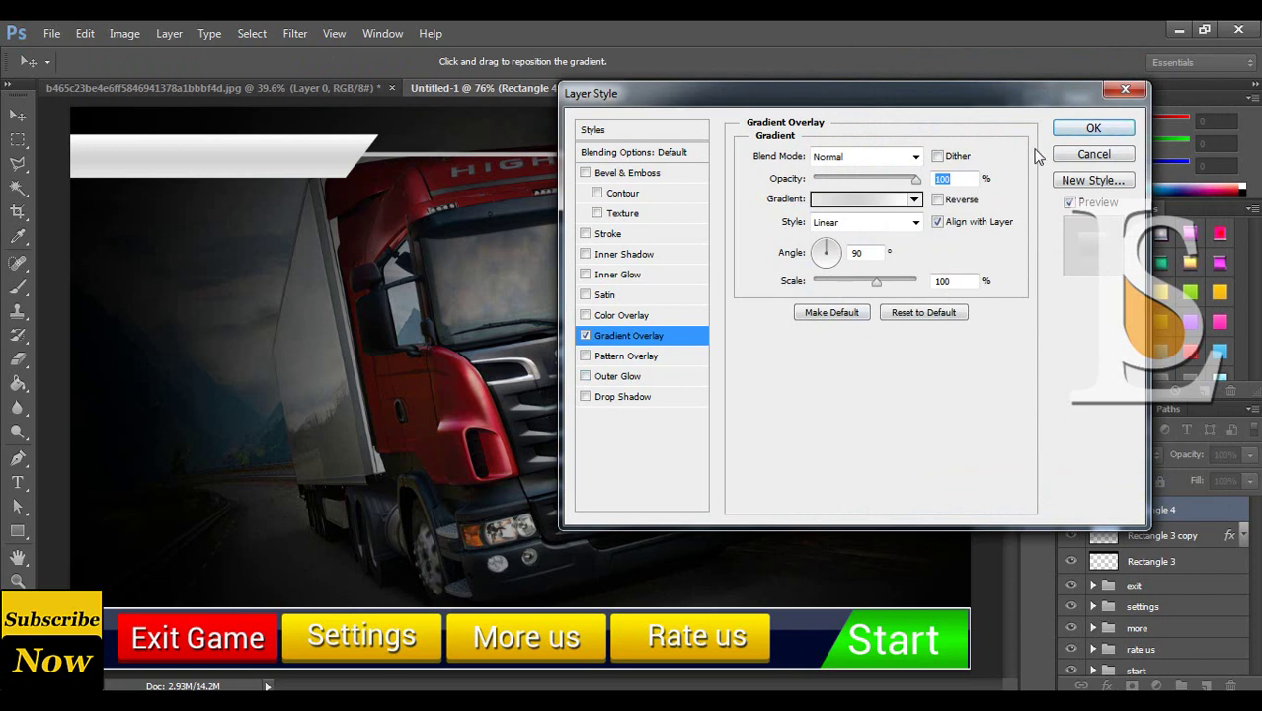
left_click(1086, 129)
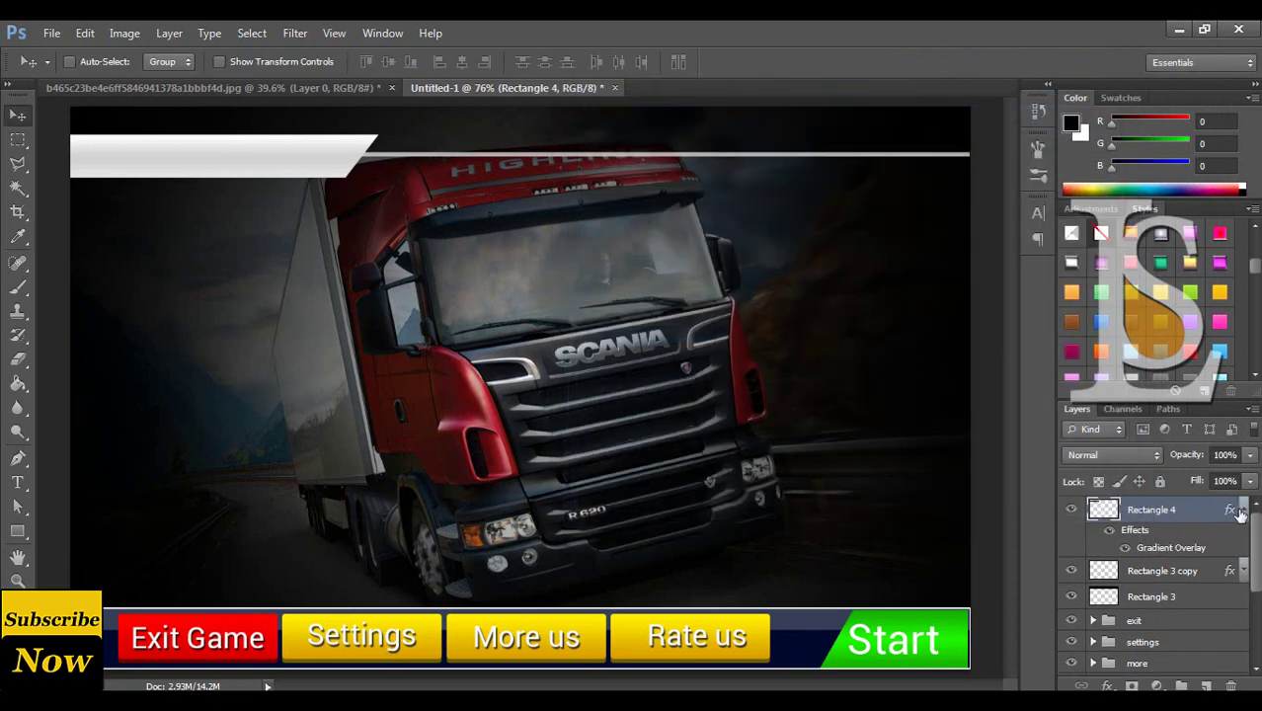
Type 'Main Menu' as a new text layer and drag it onto the slanted top-left tab.
left_click(1243, 509)
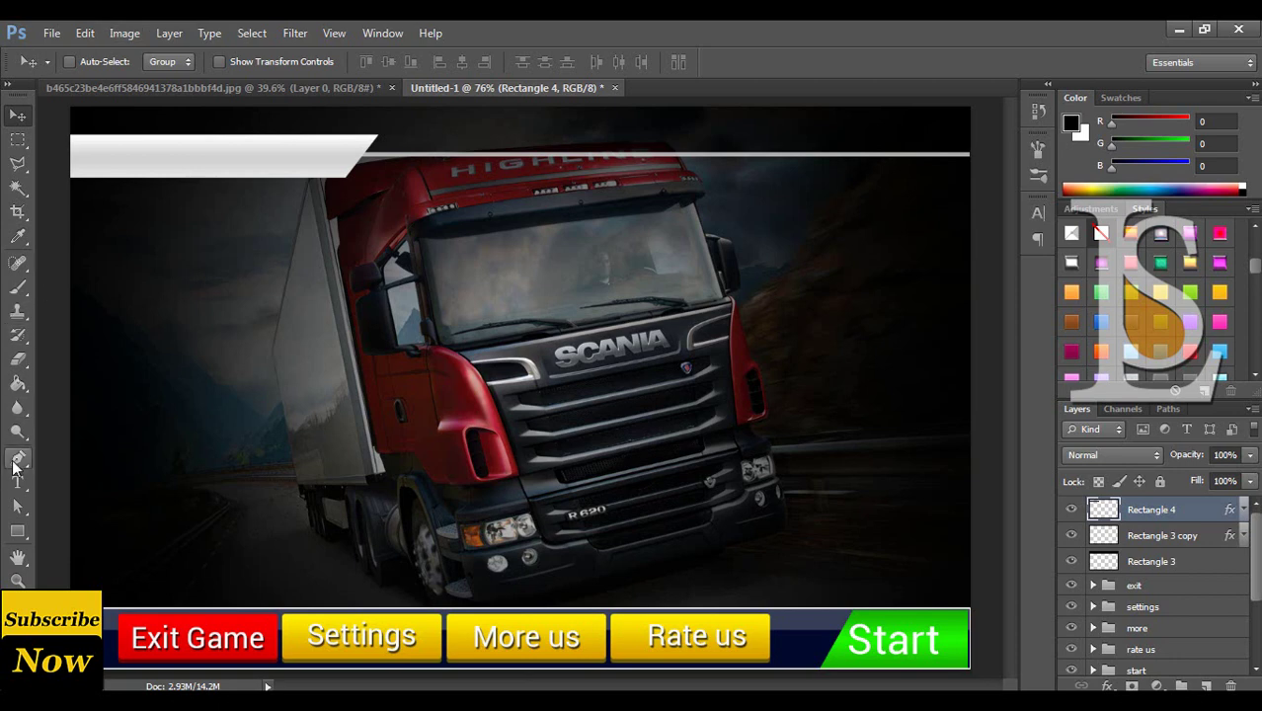
left_click(17, 461)
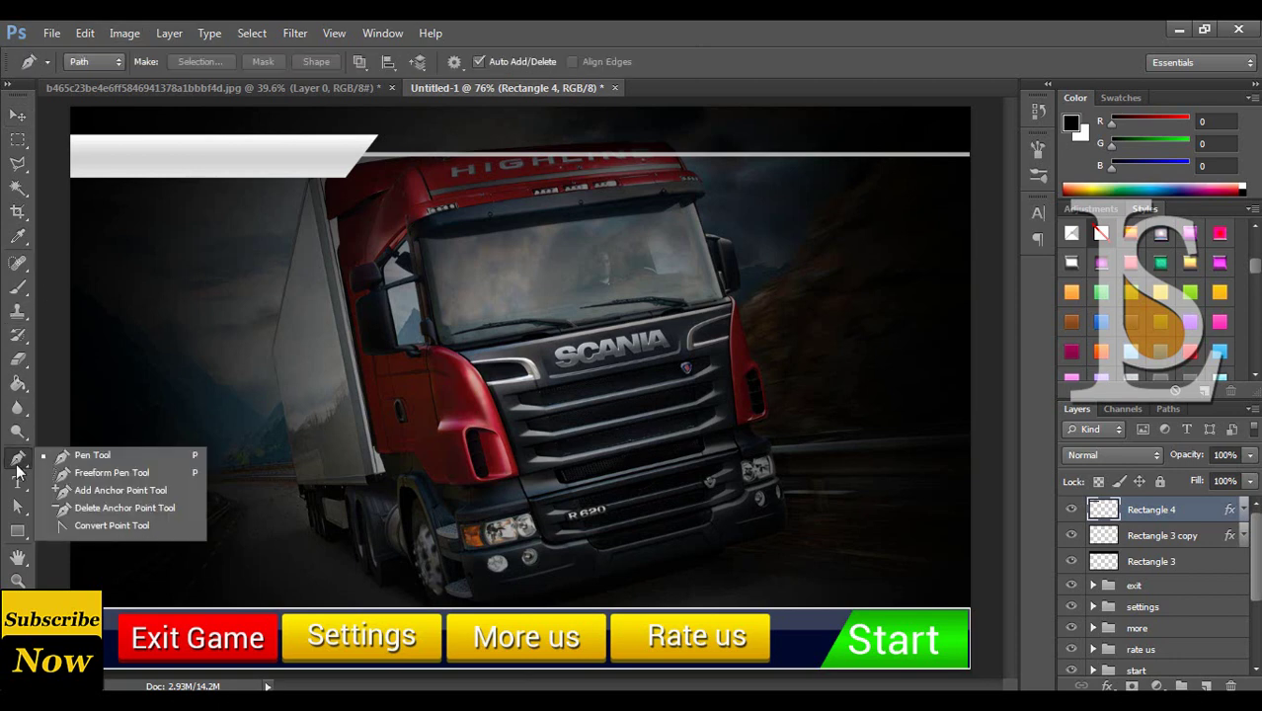
left_click(17, 482)
left_click(232, 345)
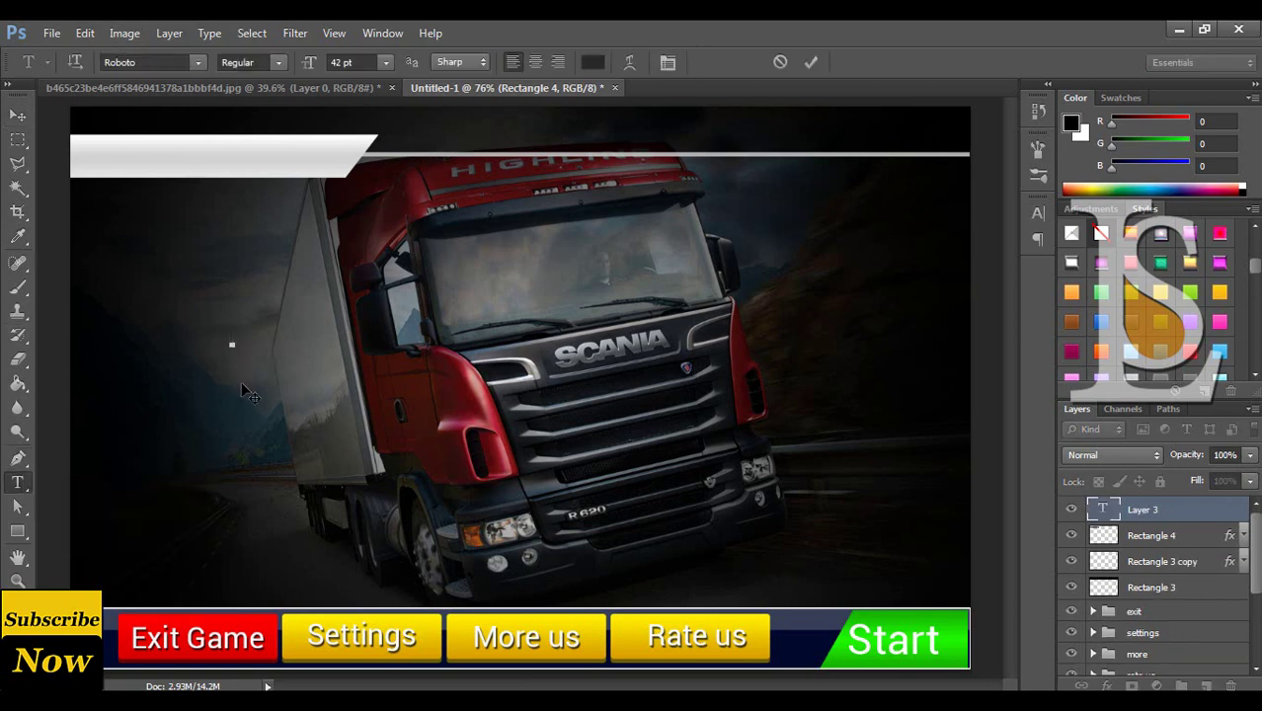
type("Main")
type(" Menu")
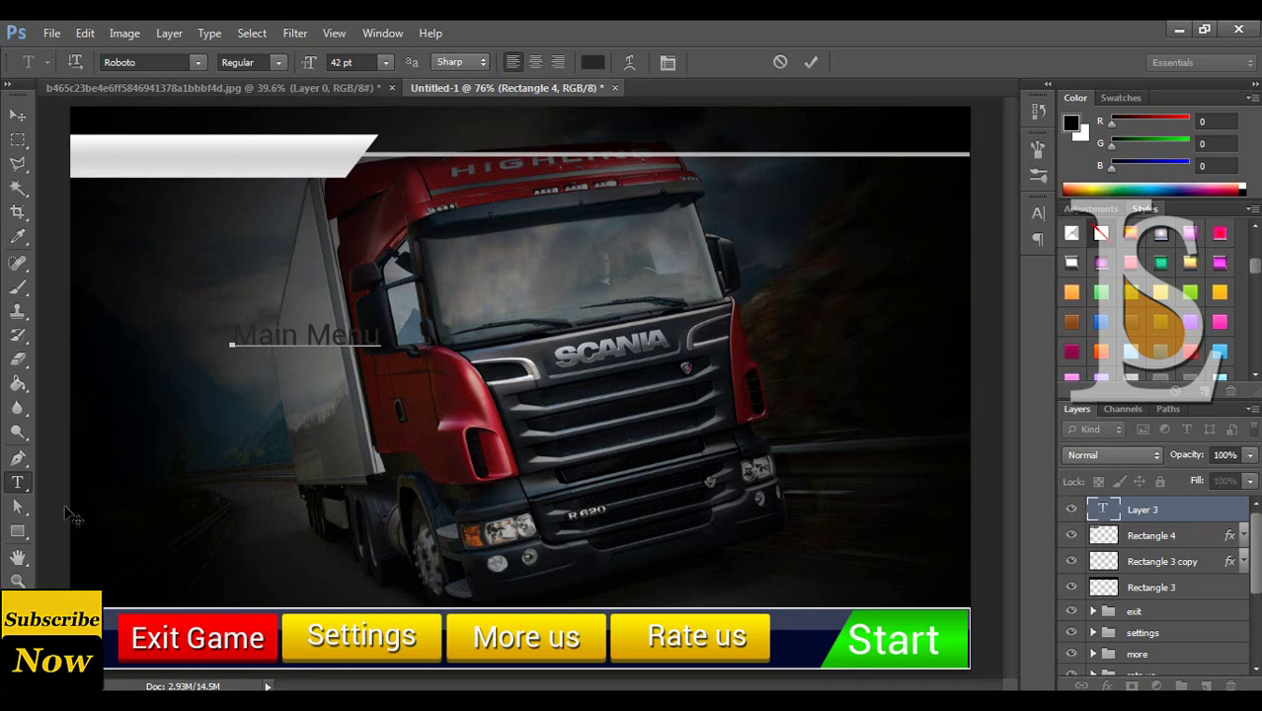
left_click(17, 114)
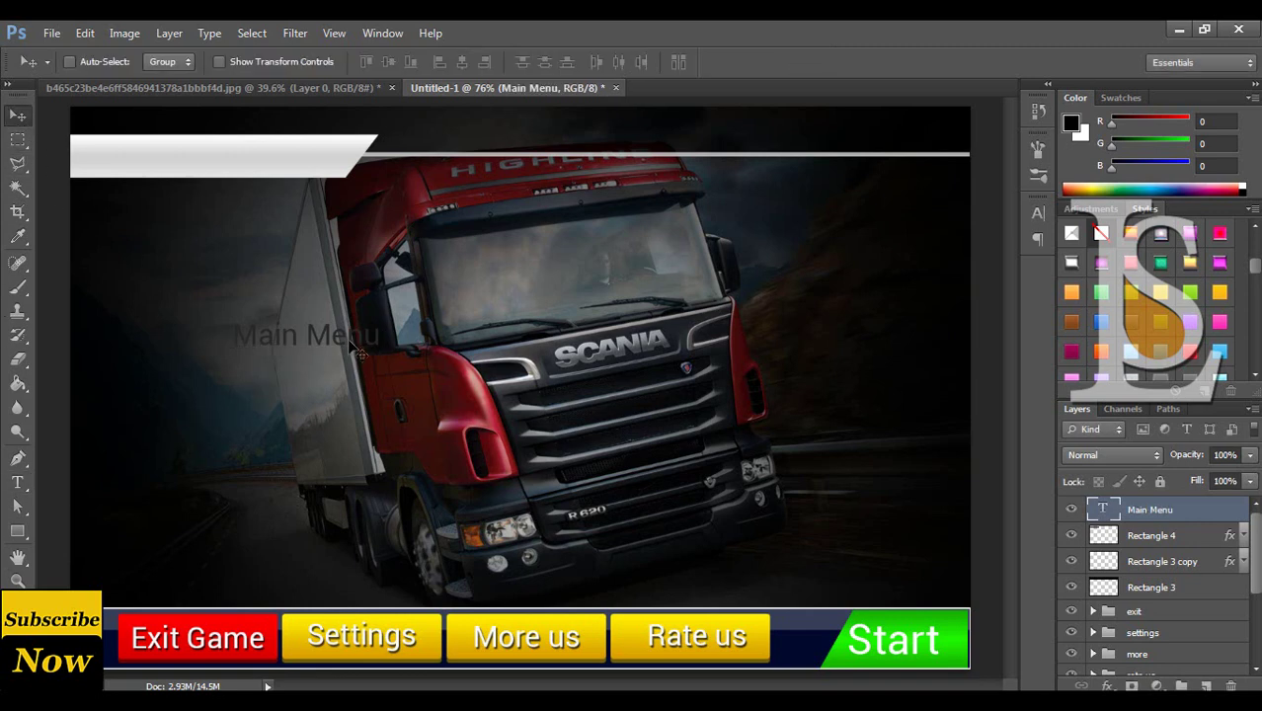
mouse_move(206, 322)
left_mouse_down()
mouse_move(257, 267)
mouse_move(215, 172)
left_mouse_up()
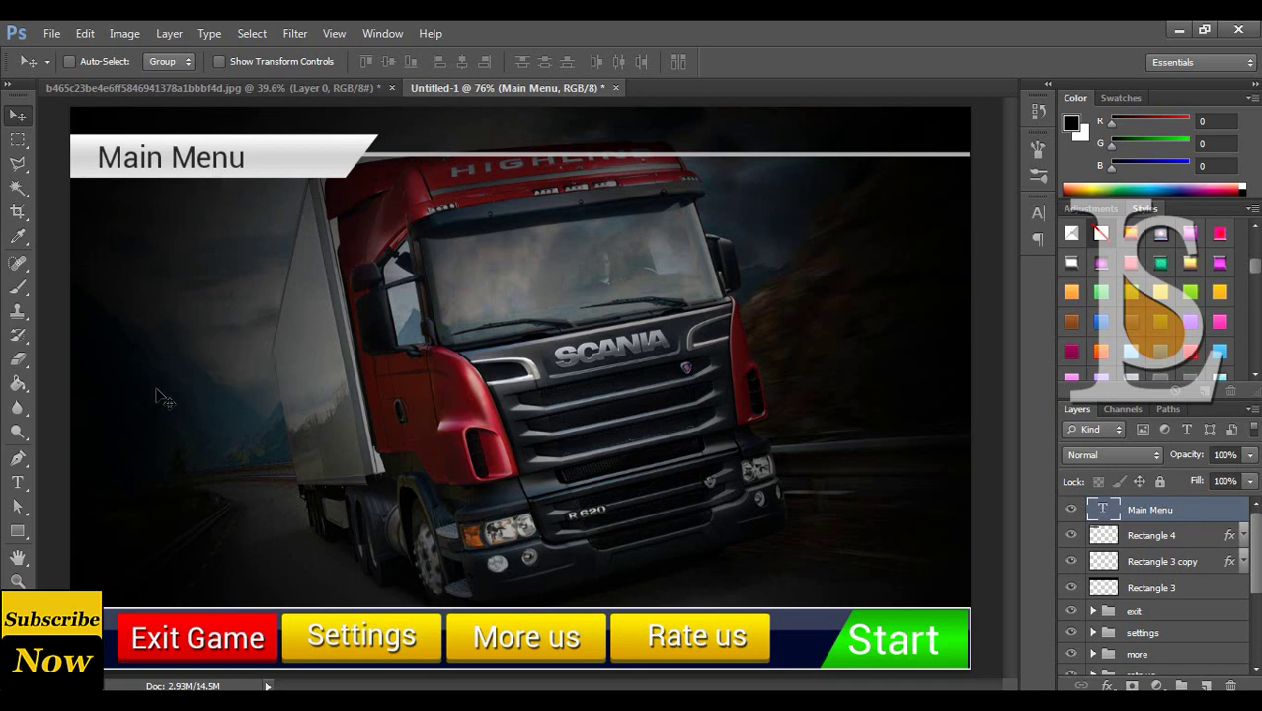
Scale the Main Menu heading up to about 130%.
key("ctrl+t")
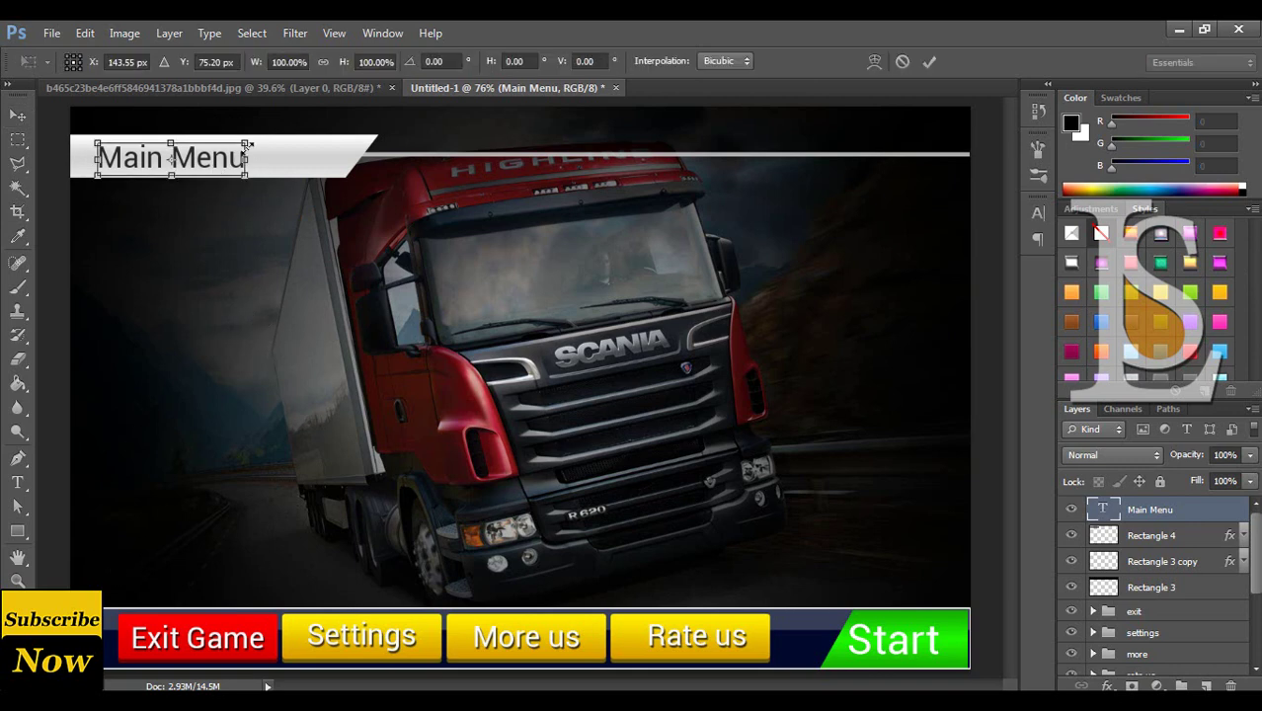
mouse_move(246, 142)
left_mouse_down()
mouse_move(271, 142)
mouse_move(288, 161)
left_mouse_up()
key("Return")
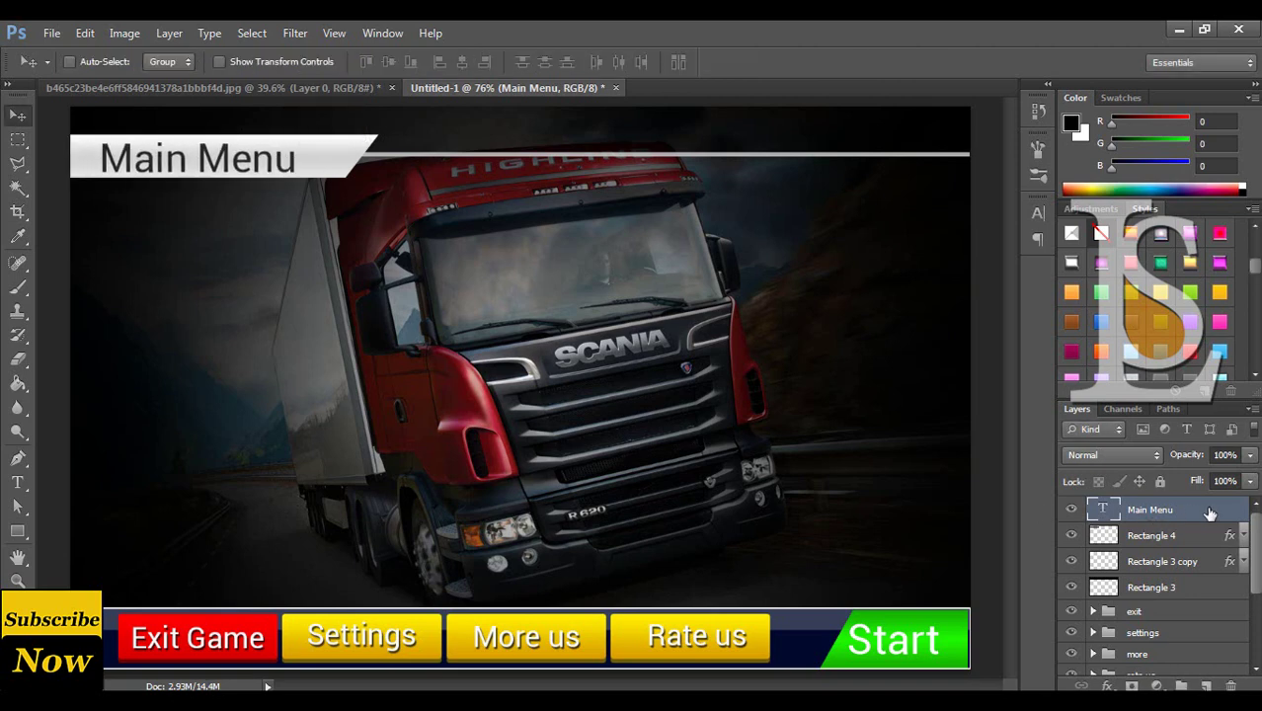
Set the Main Menu heading's font style to Bold Italic.
left_click(17, 482)
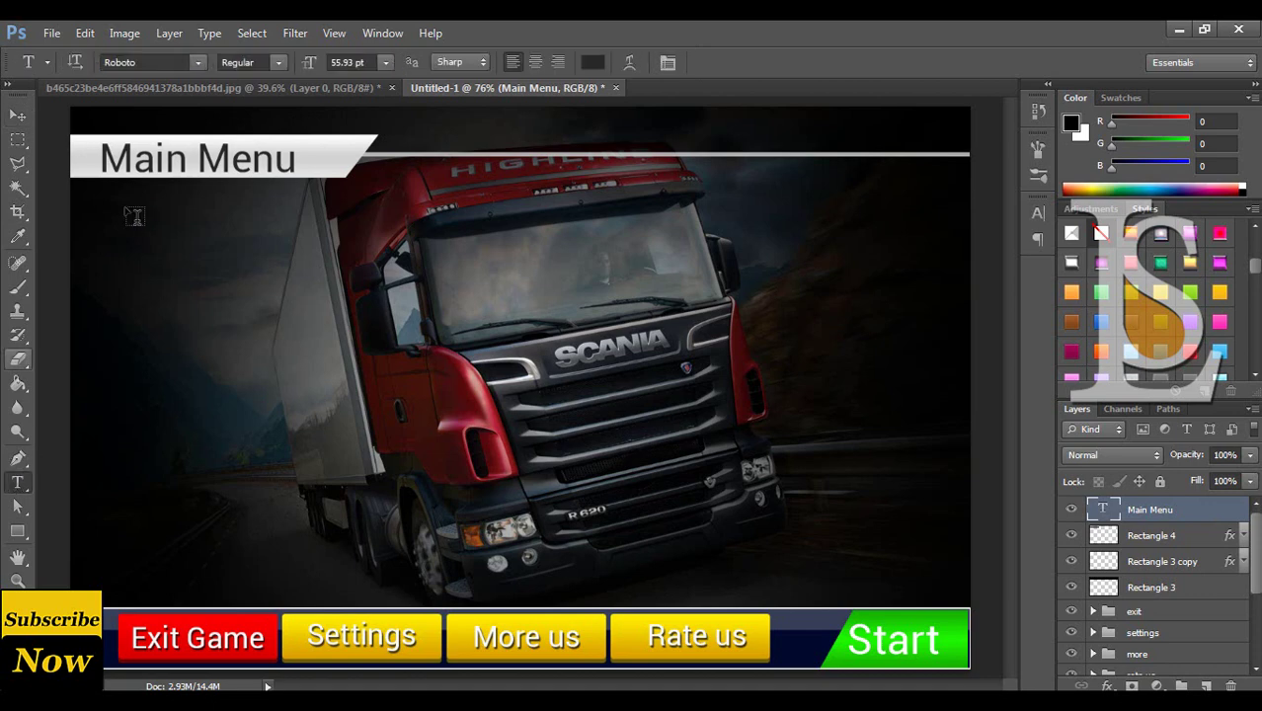
left_click(264, 64)
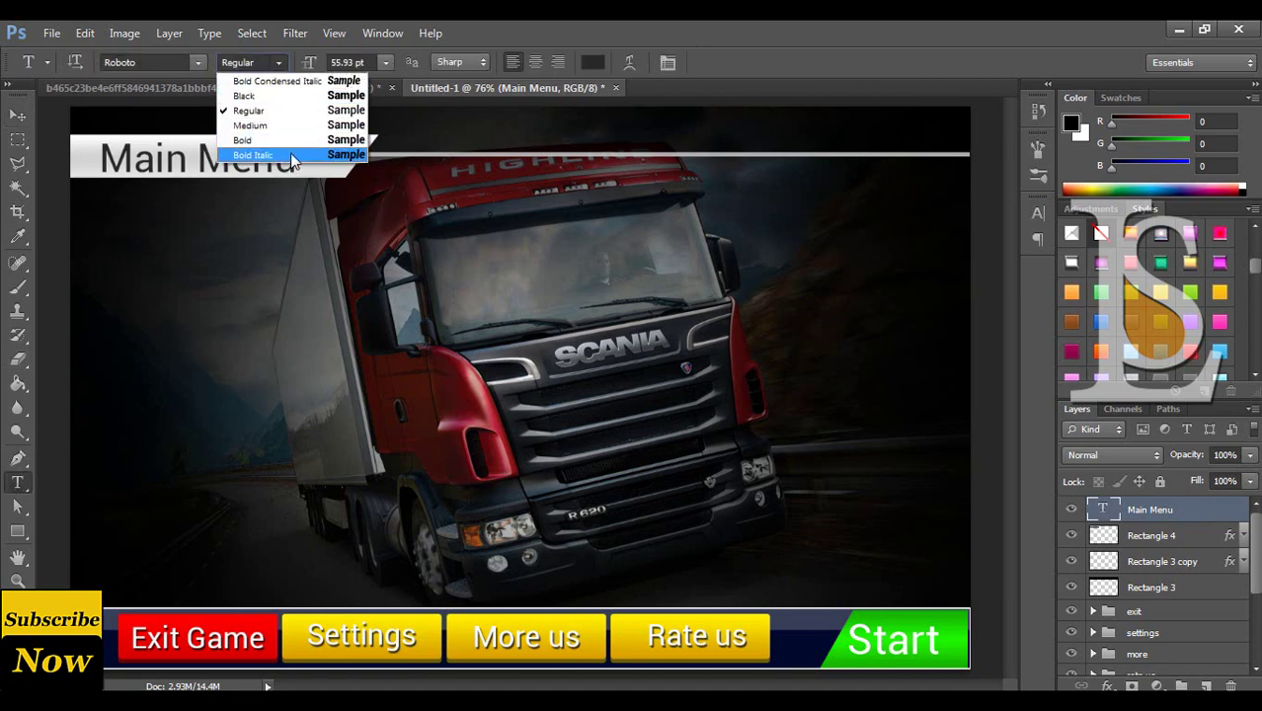
left_click(292, 155)
left_click(18, 115)
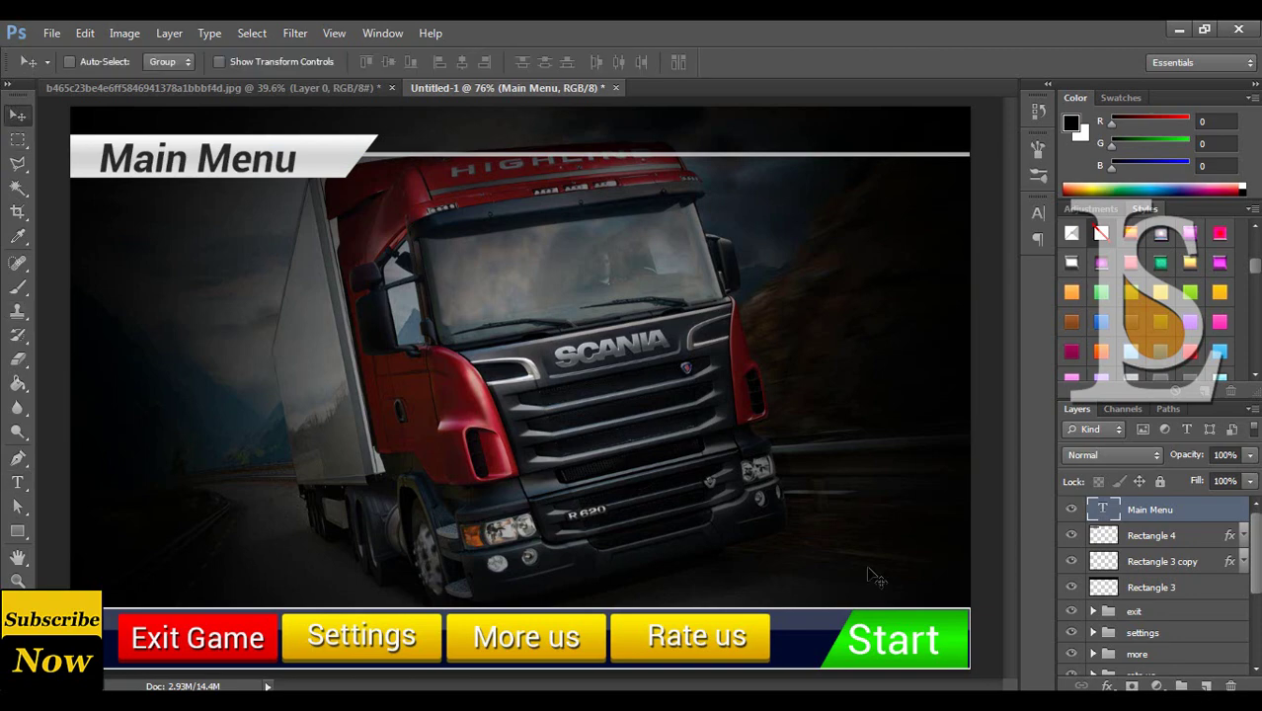
Give the Main Menu text a Gradient Overlay from red ff0000 to dark red 7d0000.
double_click(1236, 511)
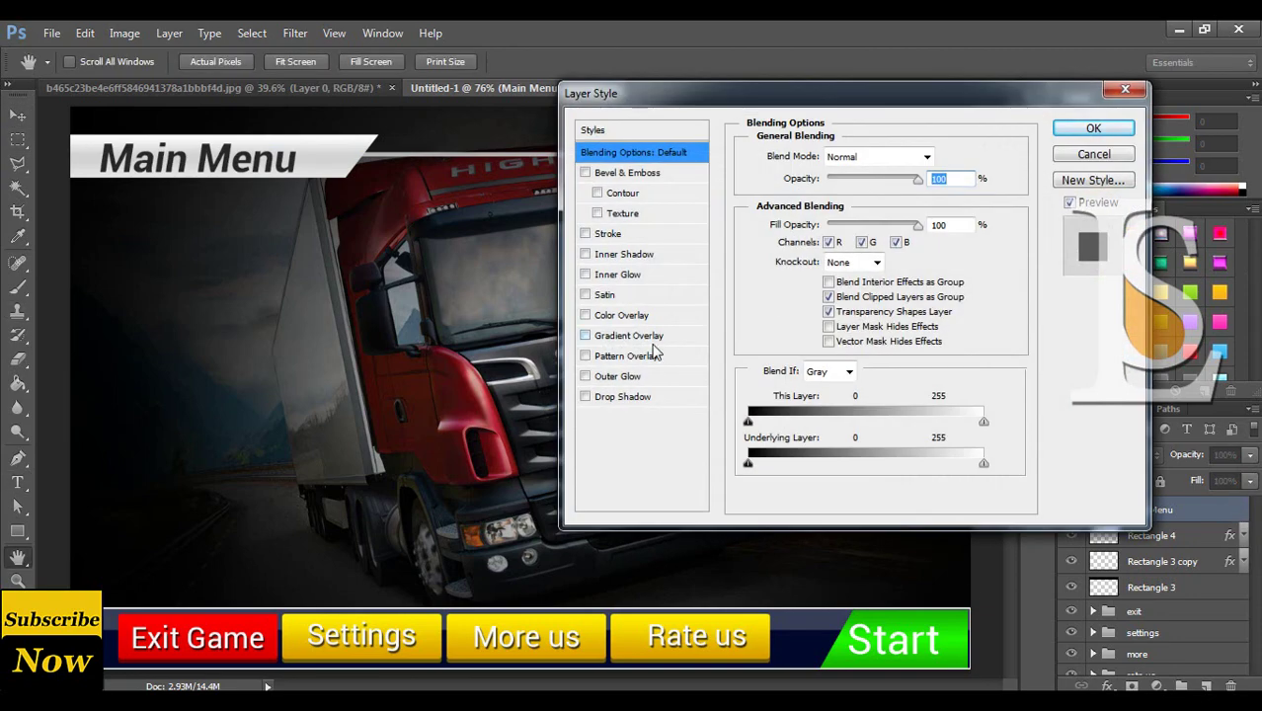
left_click(638, 336)
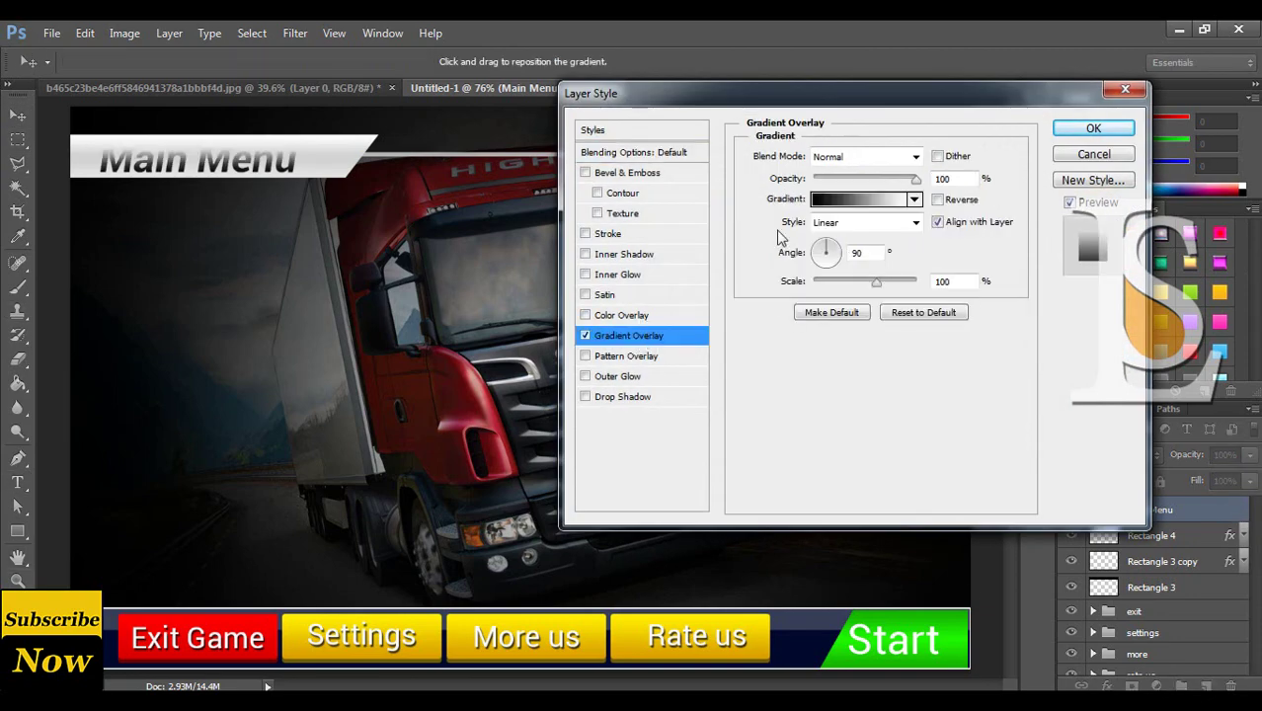
left_click(839, 201)
left_click(830, 375)
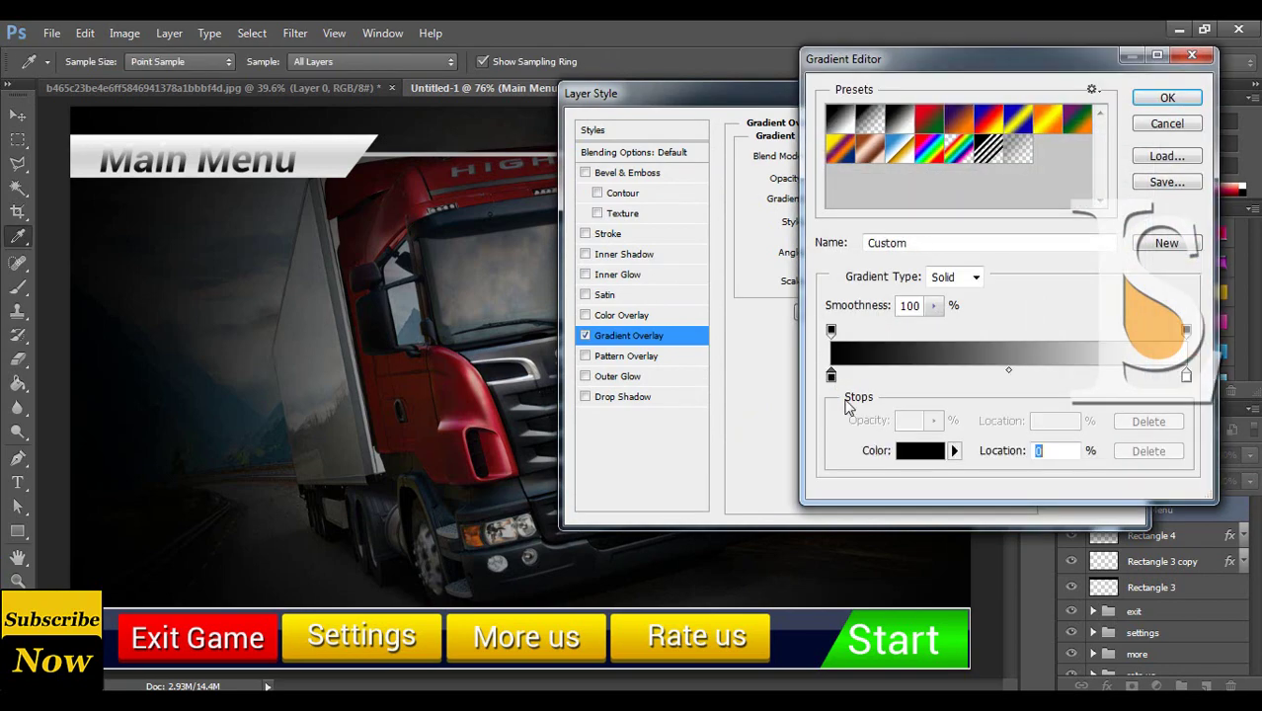
left_click(928, 453)
left_click(988, 136)
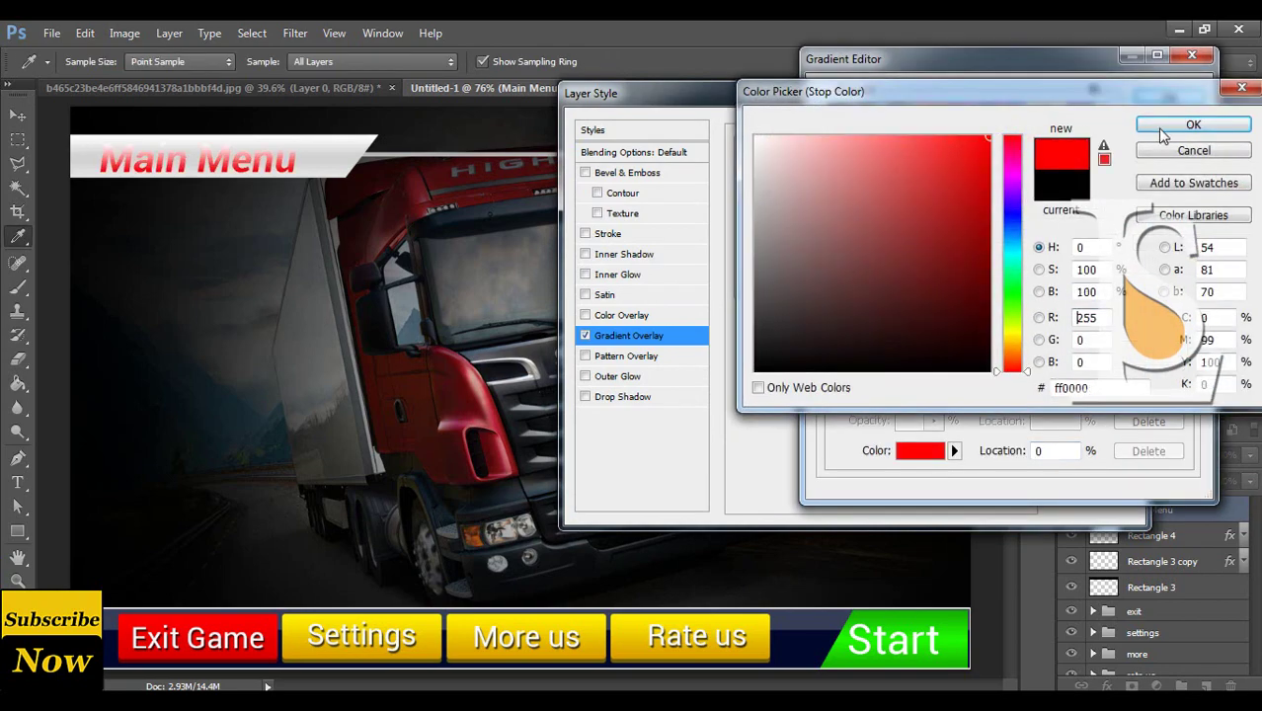
left_click(1184, 126)
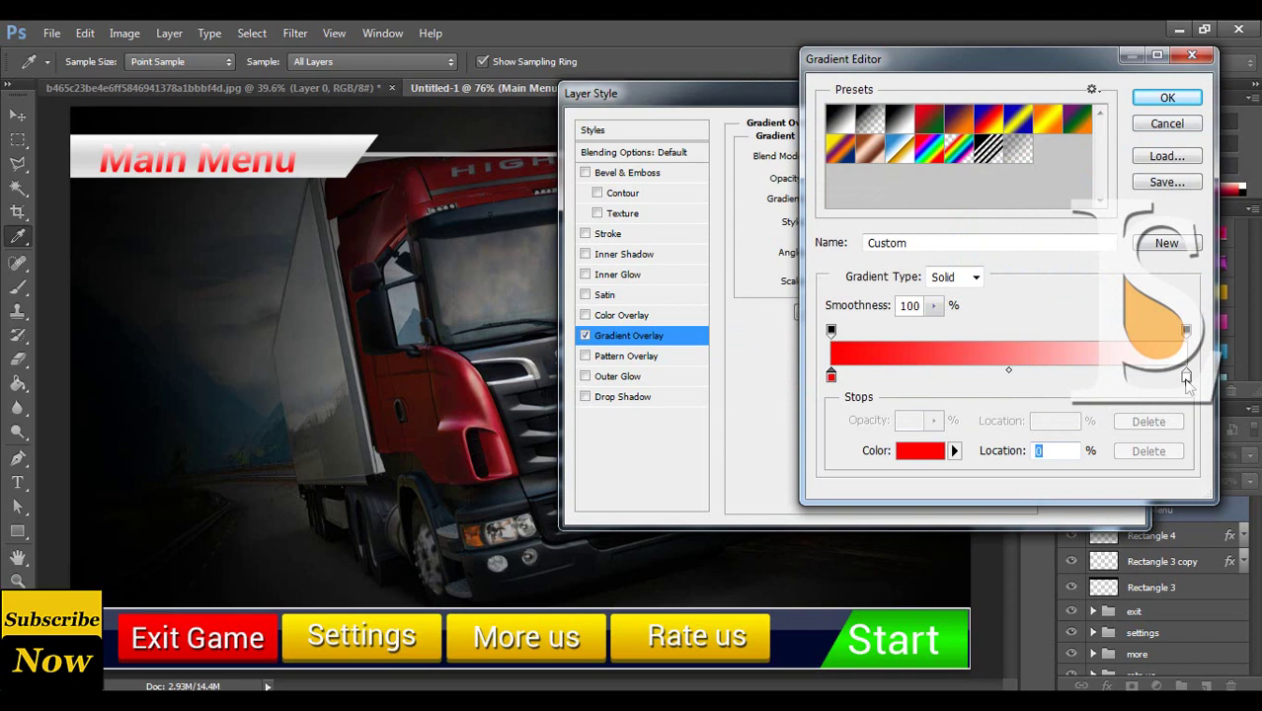
left_click(1186, 375)
left_click(920, 451)
left_click(989, 256)
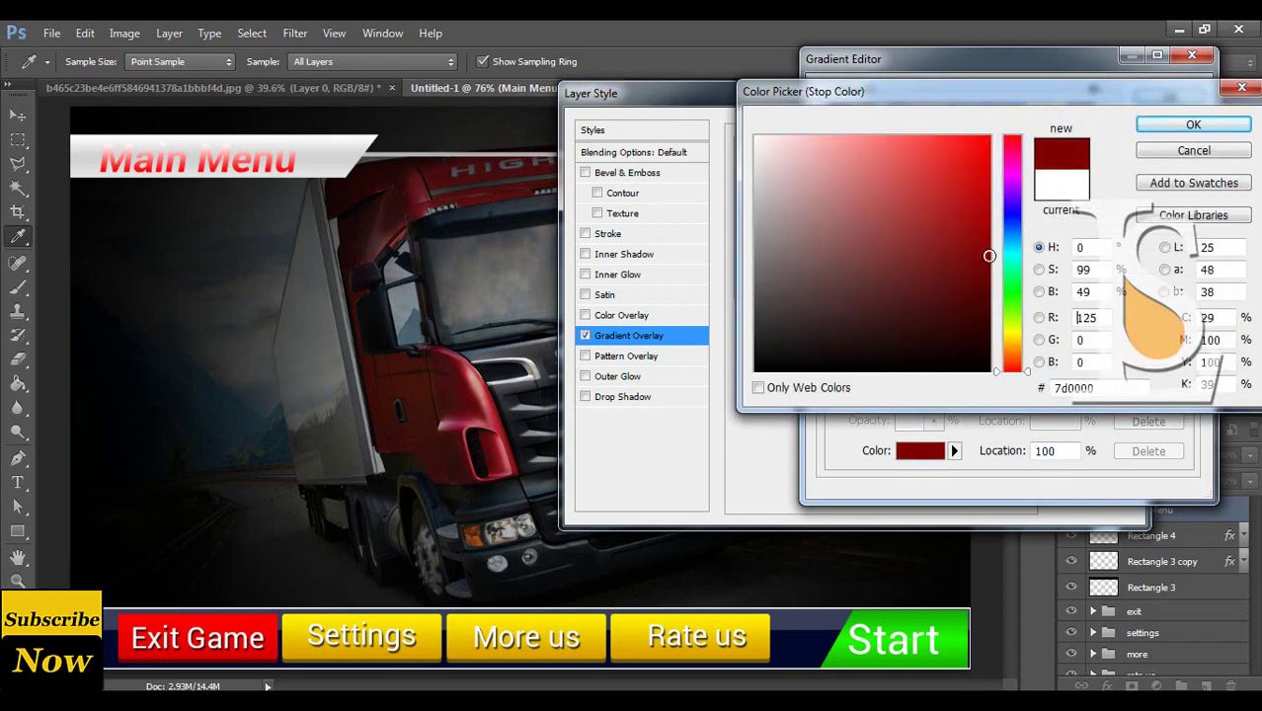
left_click(1191, 125)
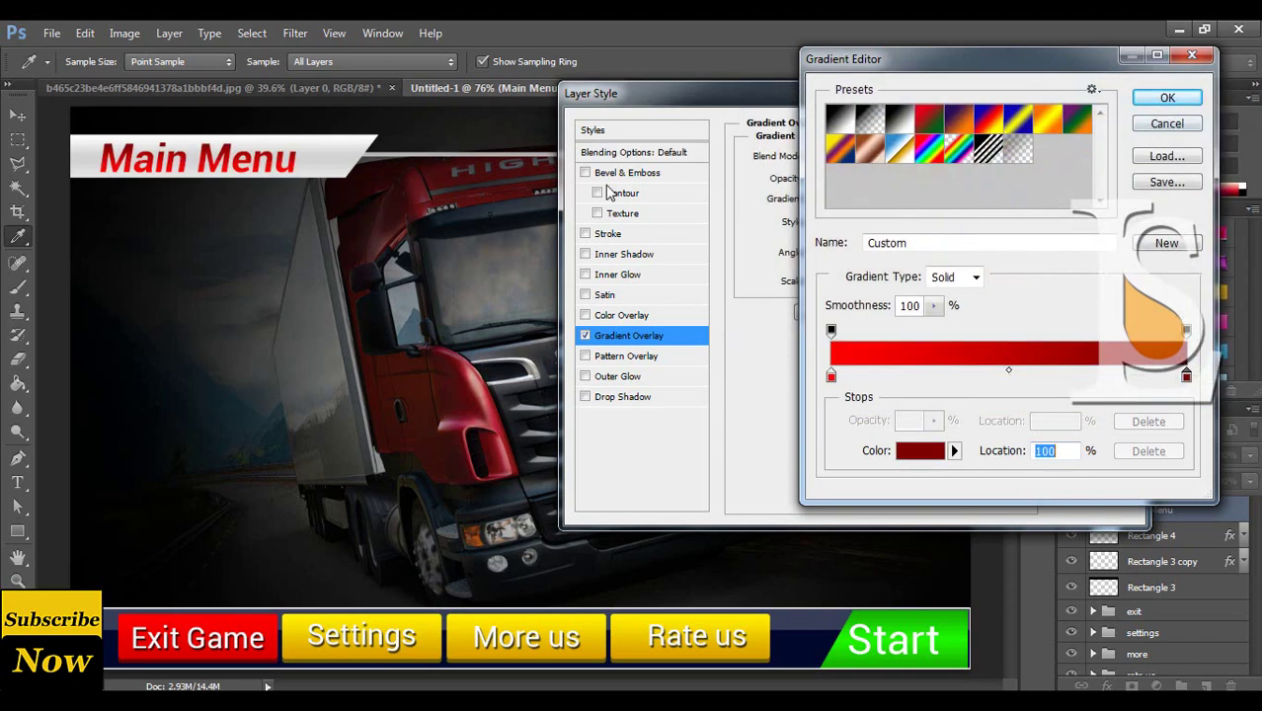
left_click(1166, 97)
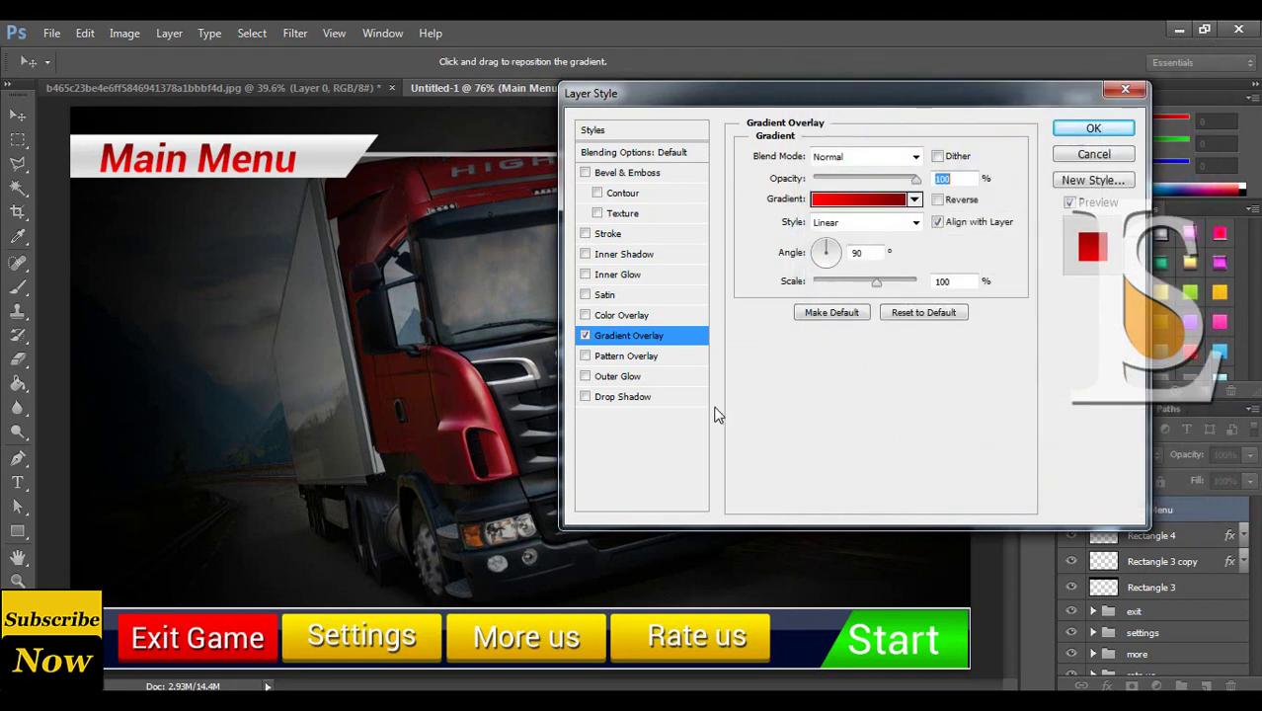
Add a tight drop shadow with 2 px distance and apply the effects.
left_click(651, 397)
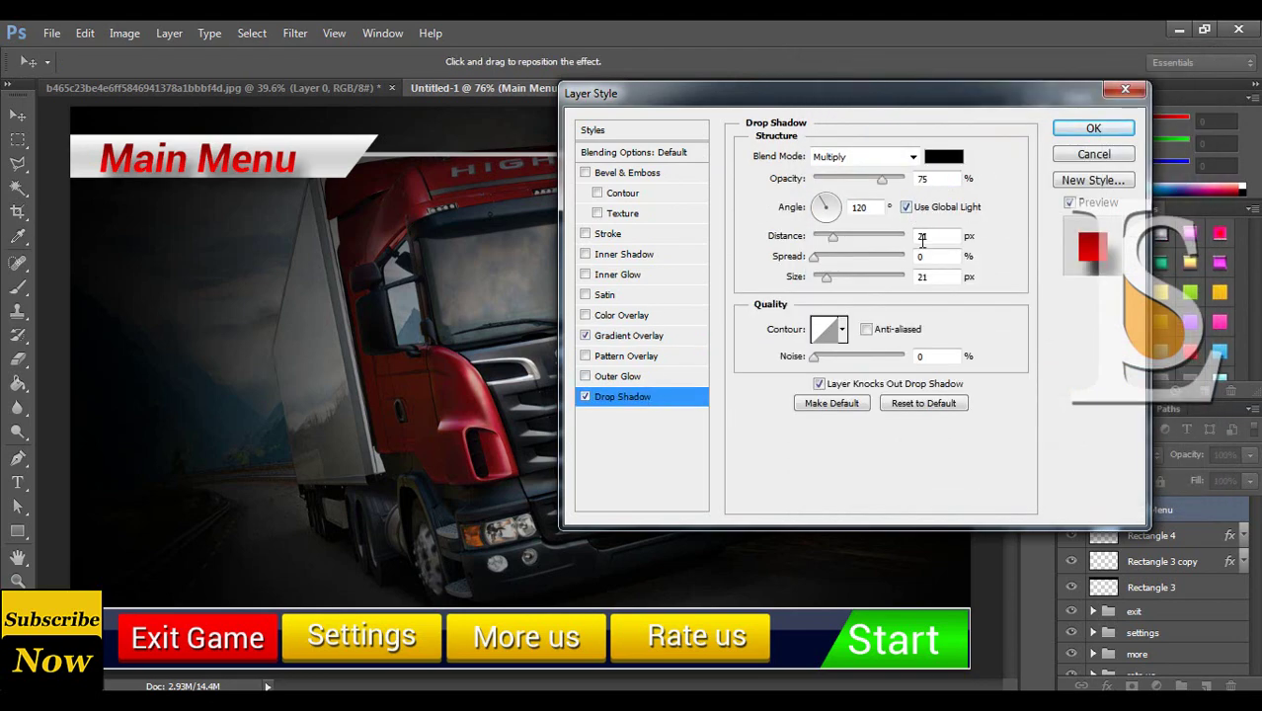
mouse_move(832, 236)
left_mouse_down()
mouse_move(817, 245)
mouse_move(813, 284)
left_mouse_up()
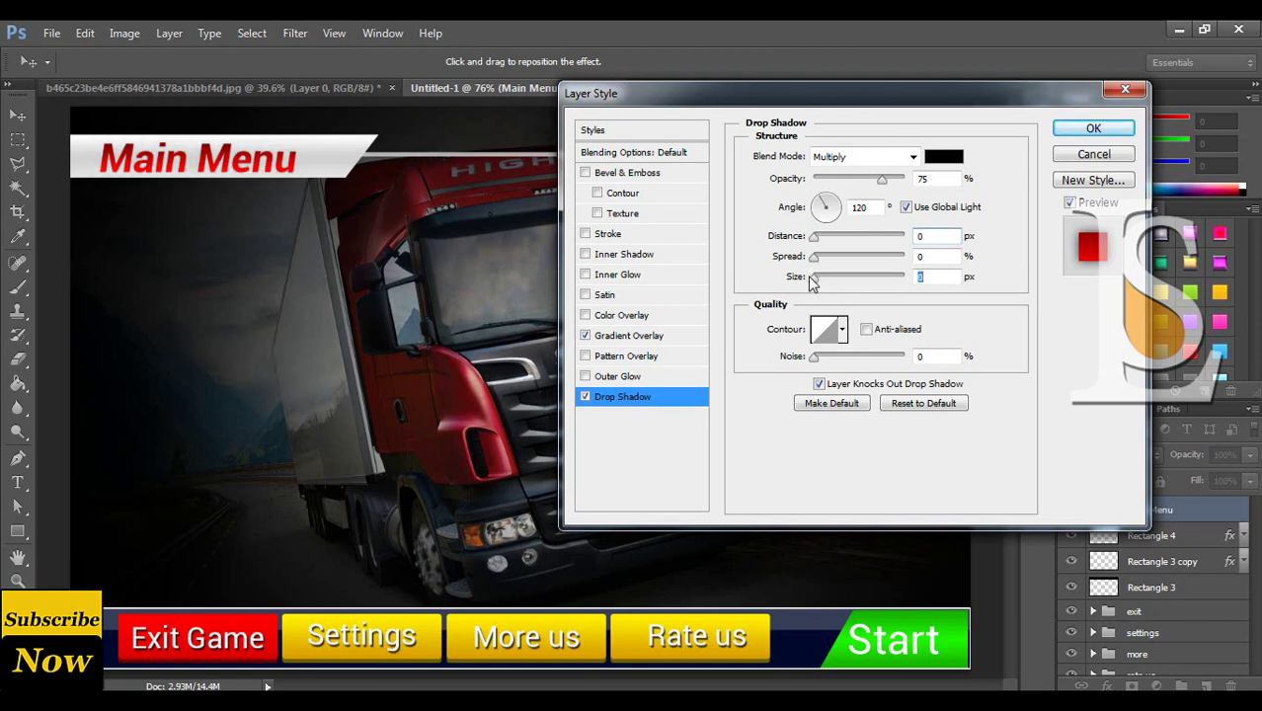
left_click_drag(814, 238, 818, 238)
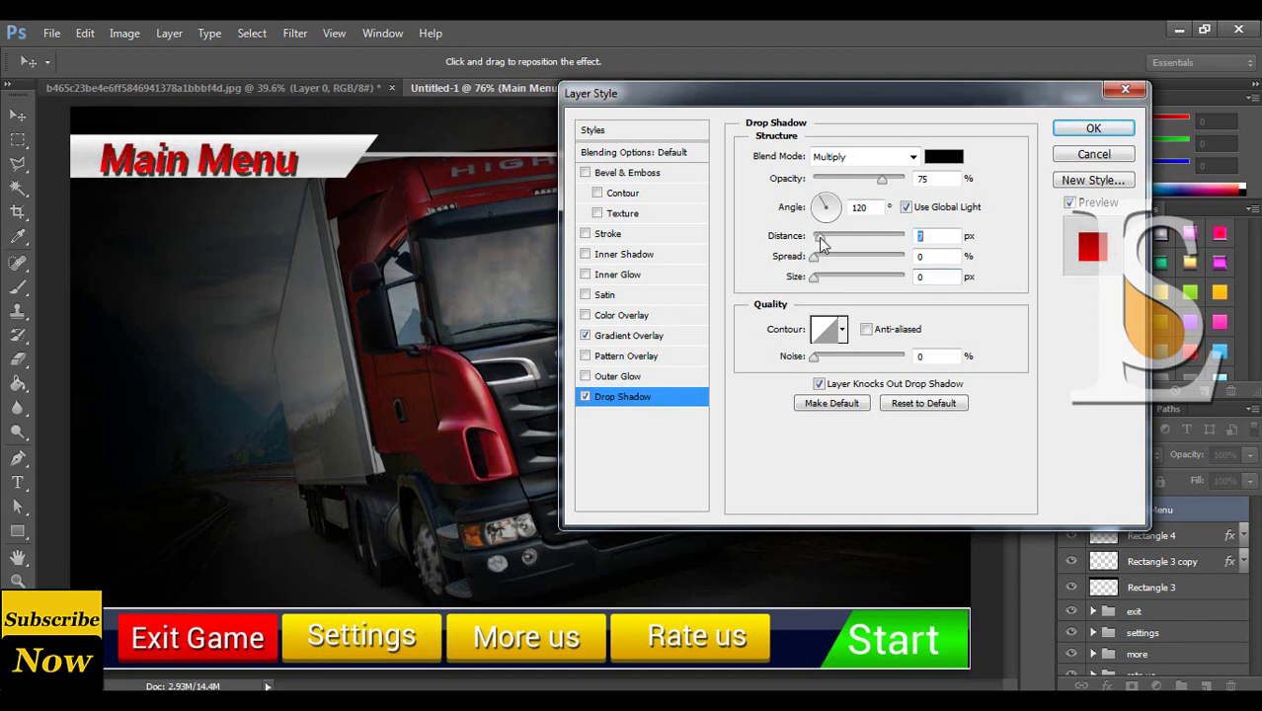
left_click(1096, 128)
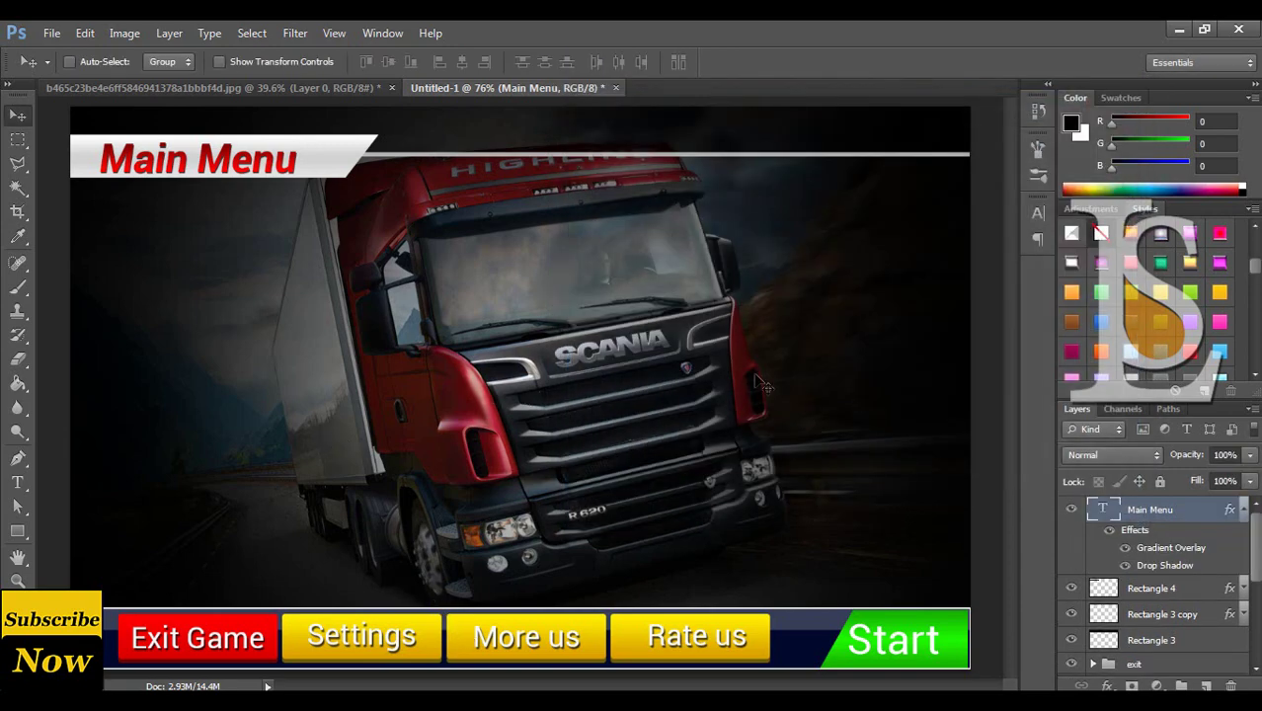
Group the header text and rectangle layers into a group named header.
left_click(1243, 510)
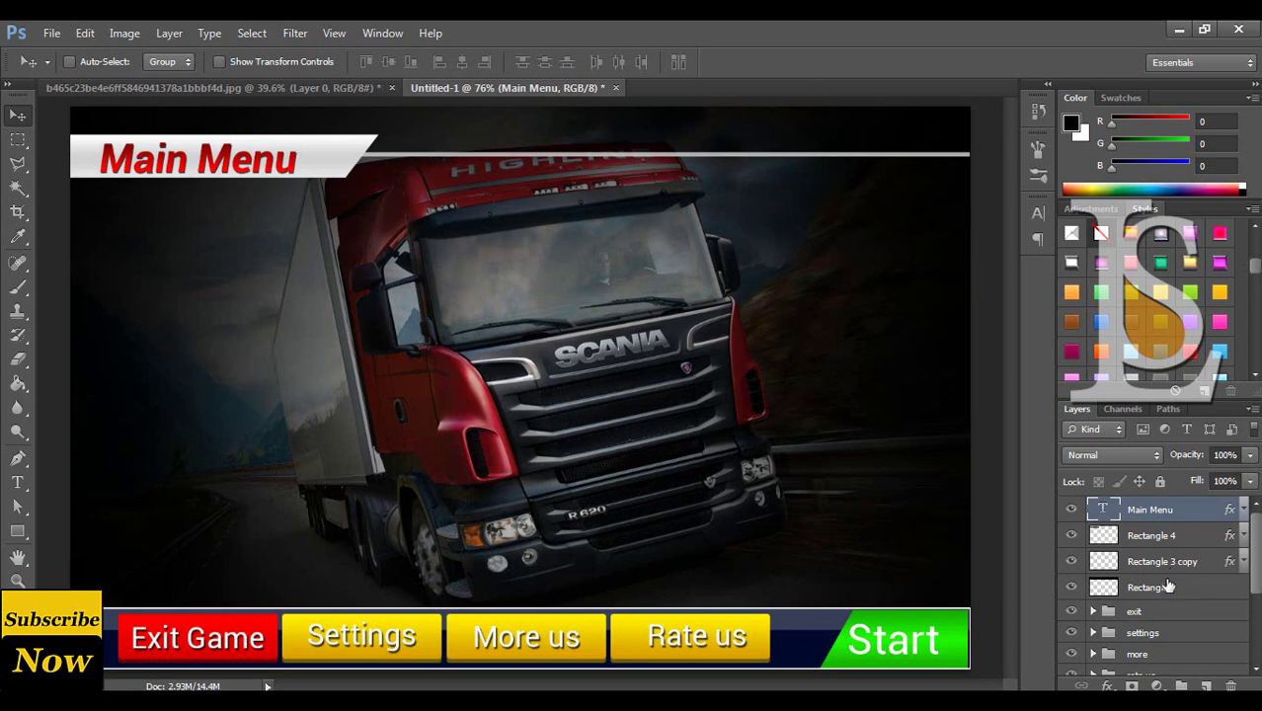
left_click(1169, 587, "shift")
key("ctrl+g")
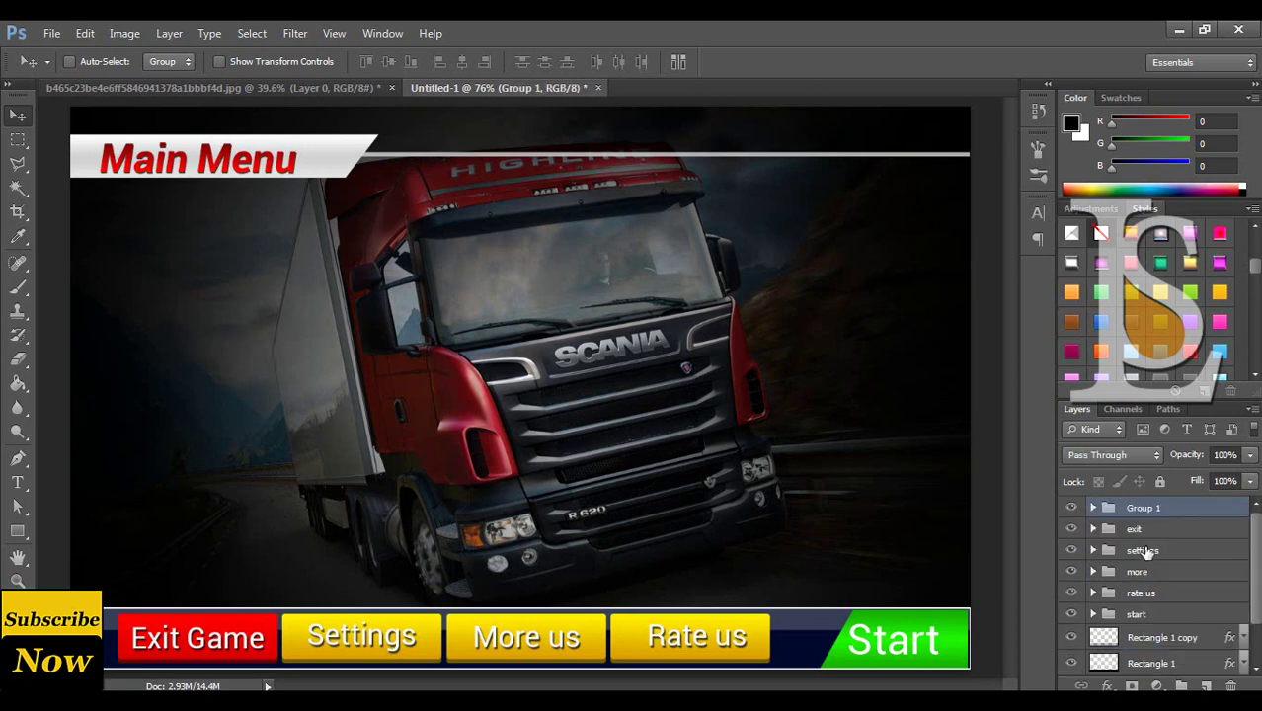
double_click(1142, 507)
type("header")
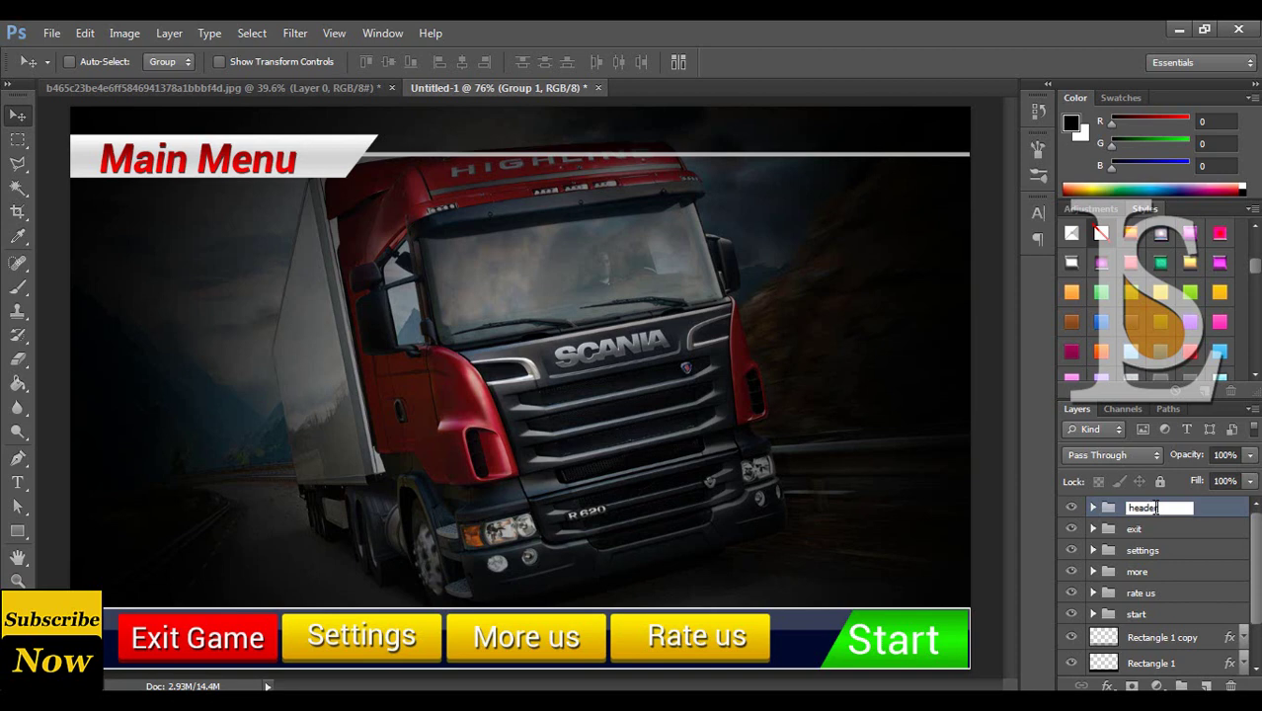
key("Return")
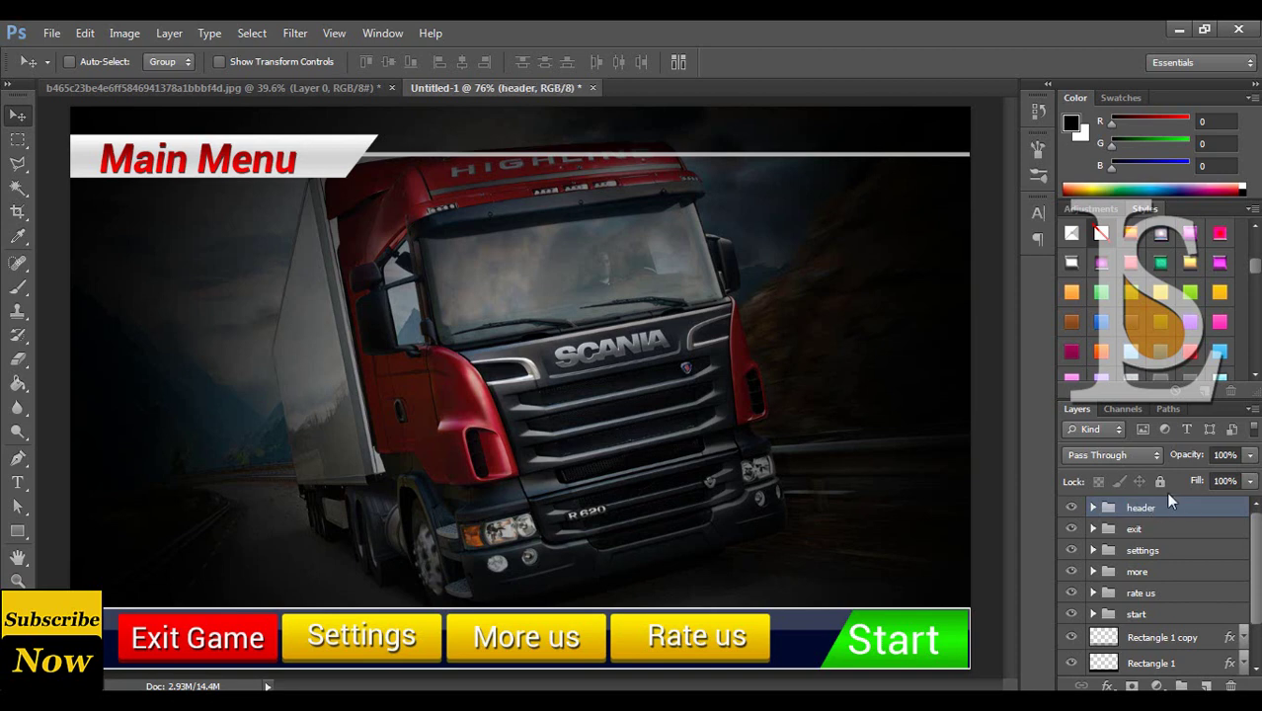
Draw a black rectangle, rasterize its layer, and move it up to the top edge.
key("u")
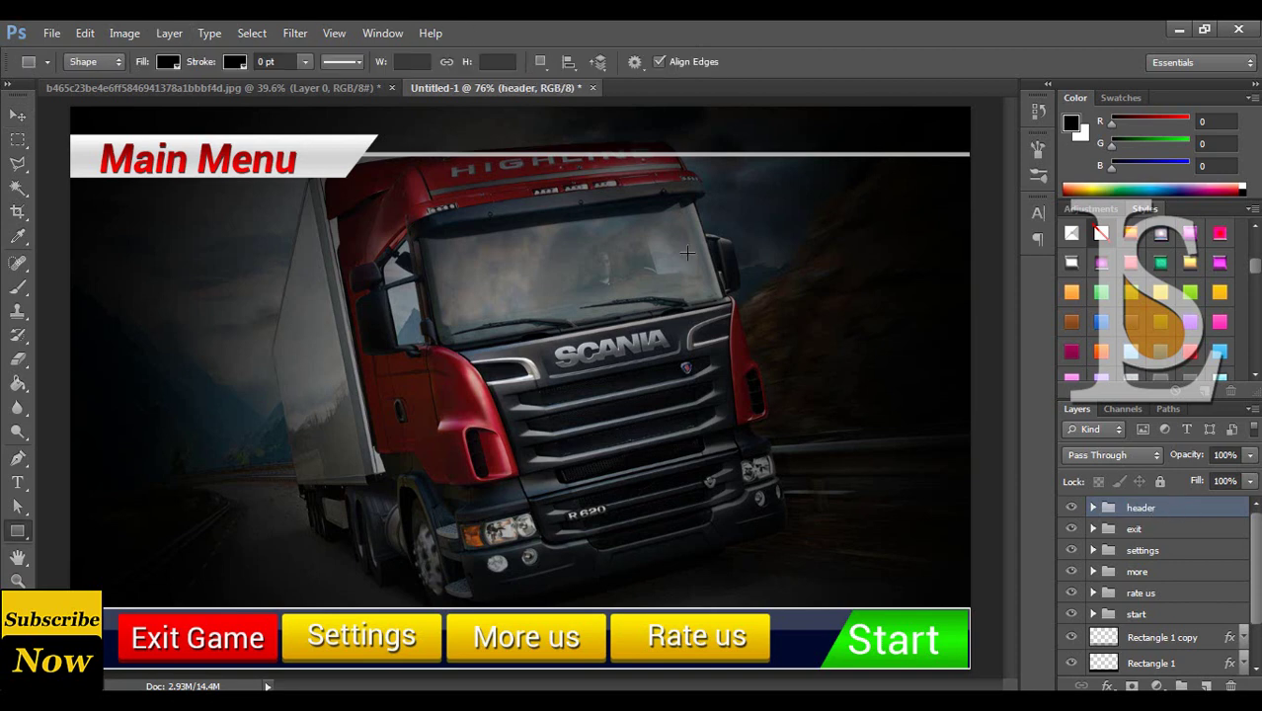
left_click_drag(589, 209, 735, 245)
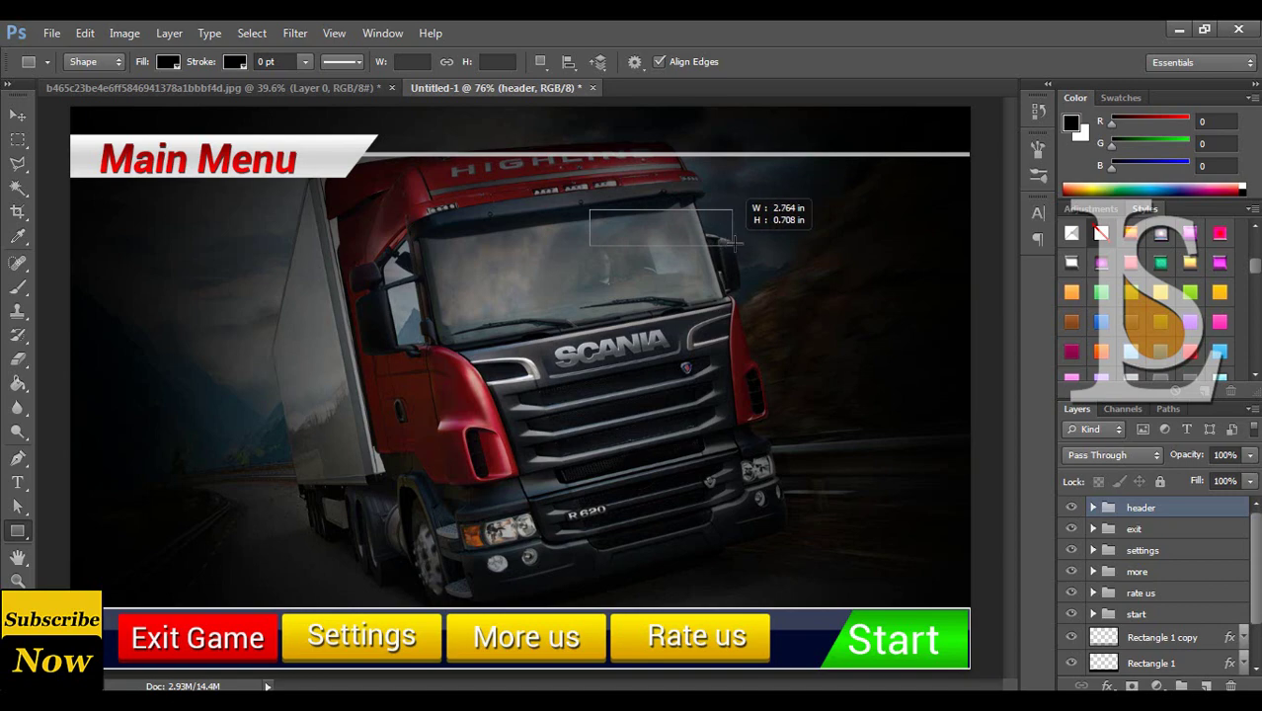
right_click(1147, 512)
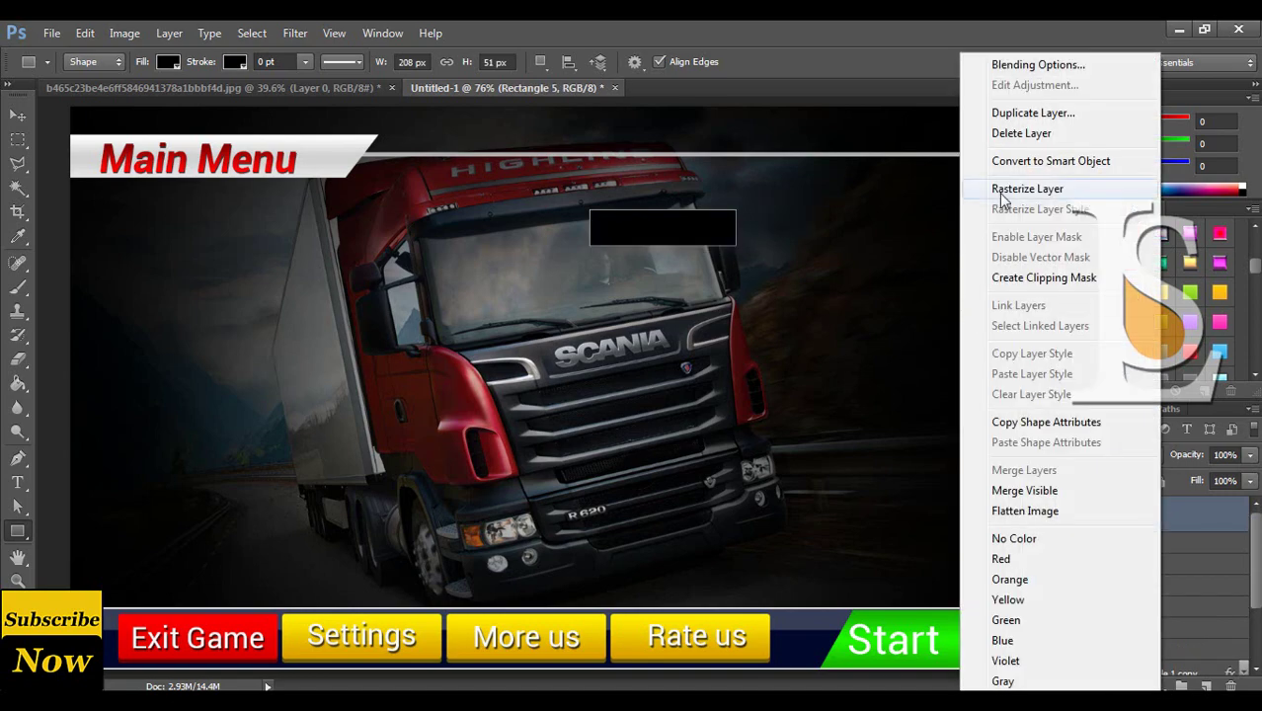
left_click(997, 189)
left_click(17, 115)
left_click_drag(762, 286, 773, 187)
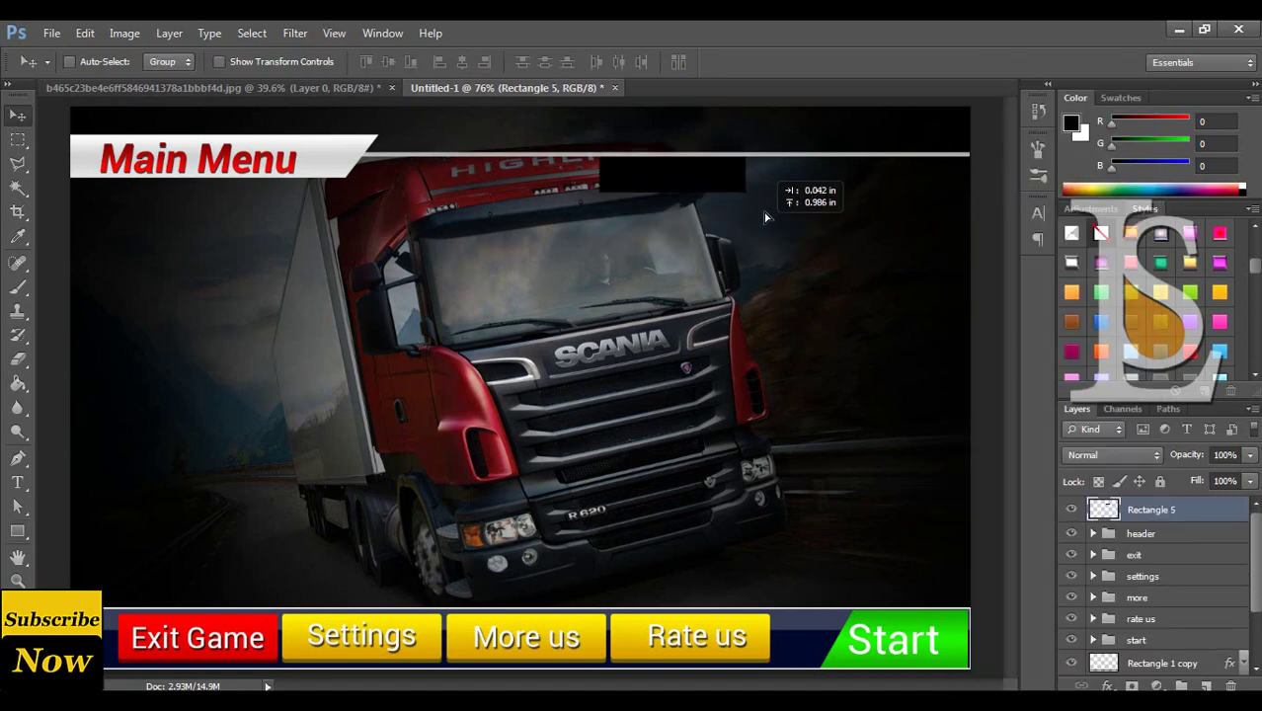
Give the rectangle a grey colour overlay and a thin 1 px bright green stroke.
double_click(1216, 514)
left_click(503, 456)
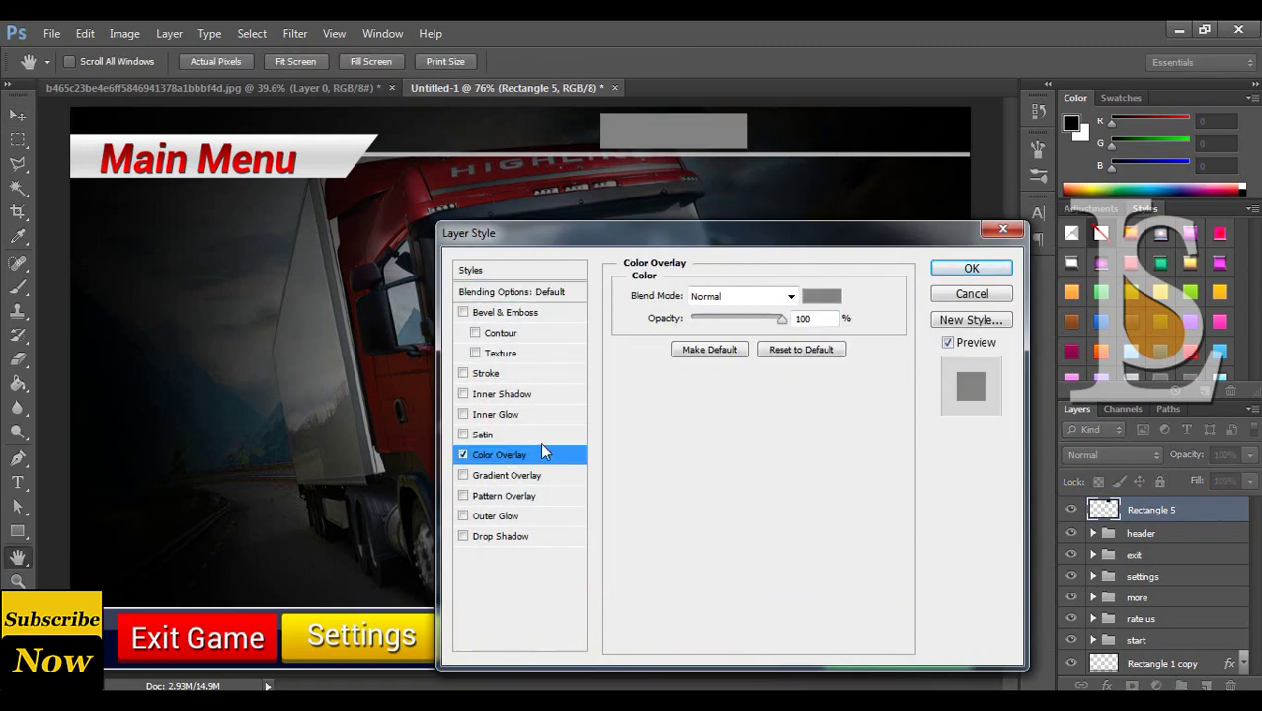
left_click(486, 374)
left_click(818, 295)
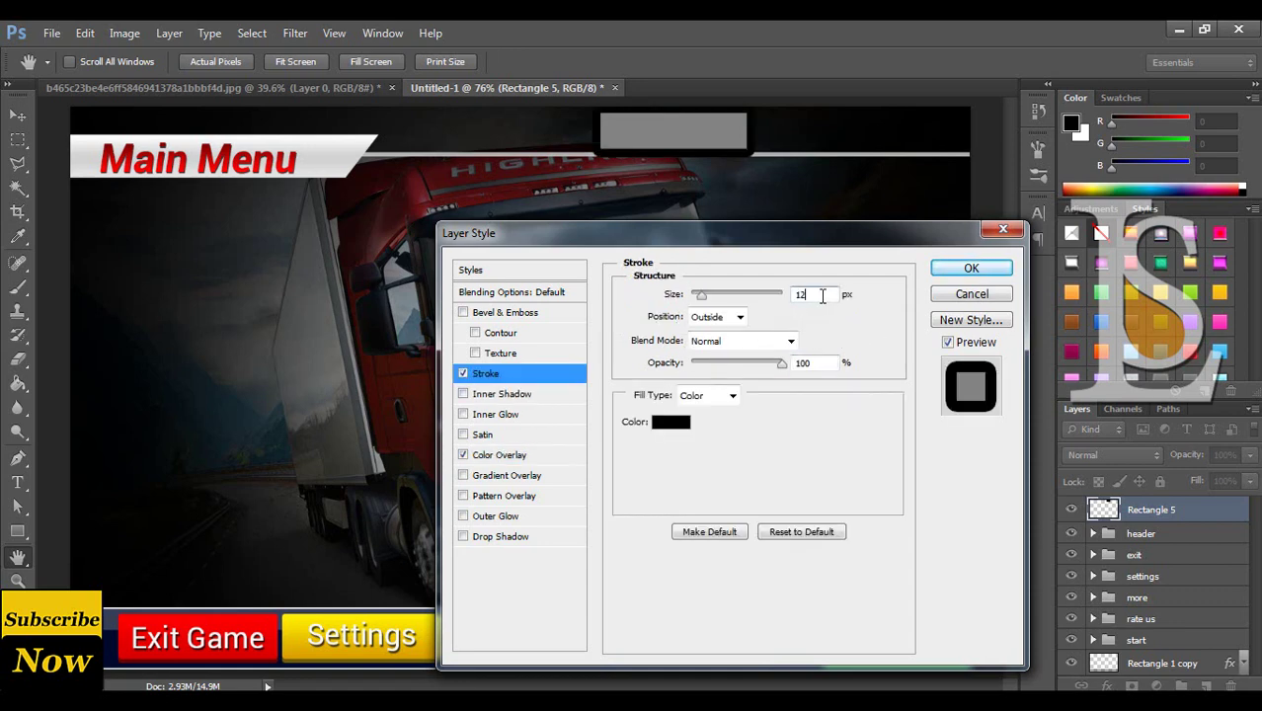
scroll(822, 295, "down", 3)
scroll(822, 295, "down", 3)
scroll(823, 295, "down", 3)
scroll(822, 295, "down", 1)
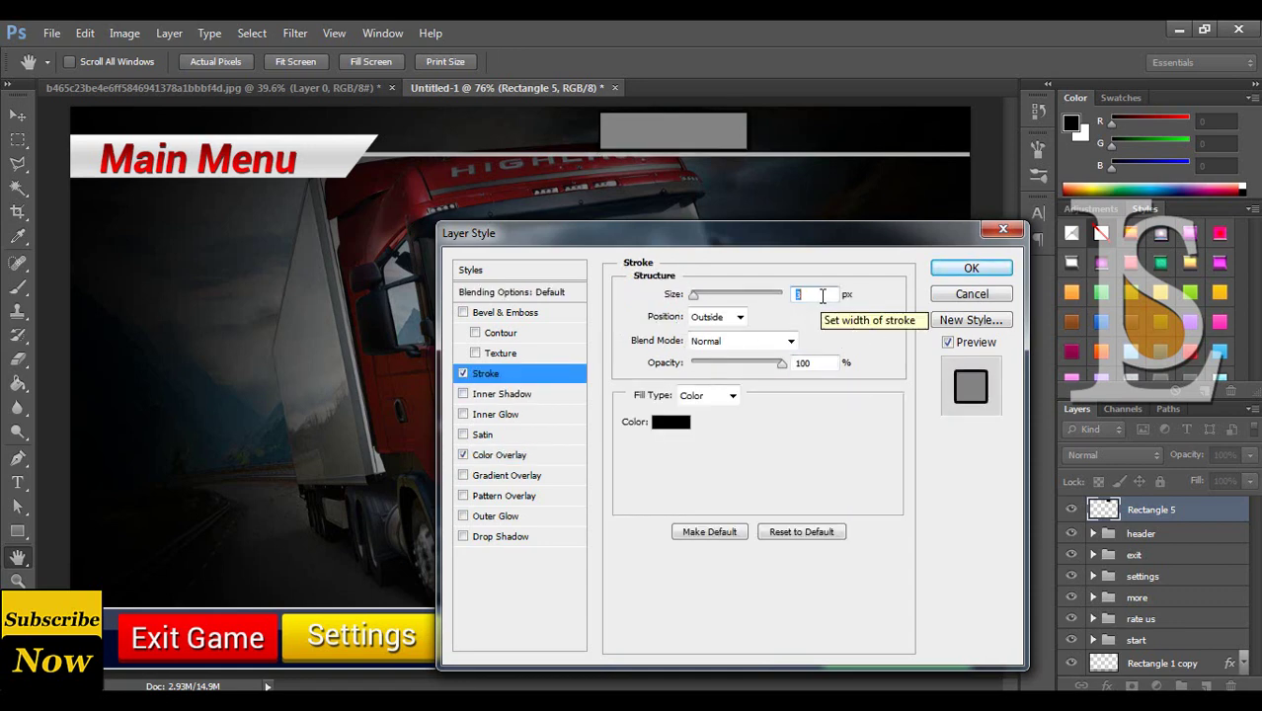
scroll(823, 296, "down", 1)
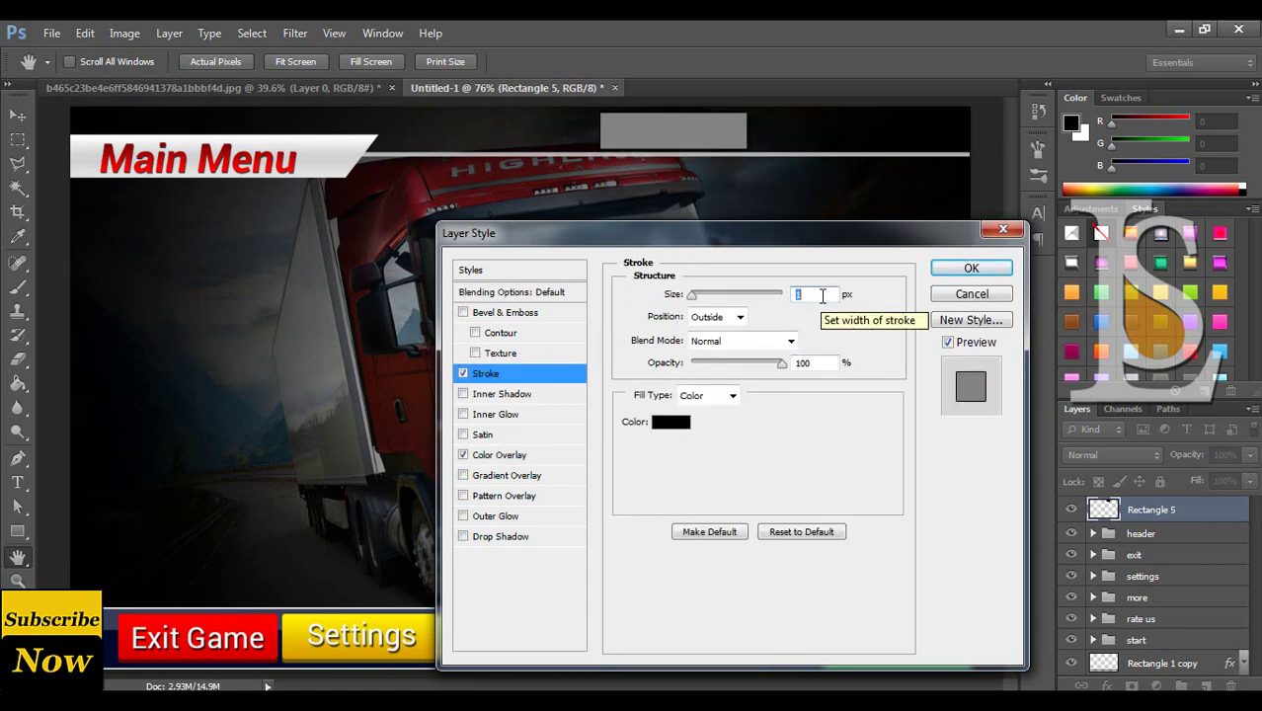
left_click(670, 421)
left_click(984, 541)
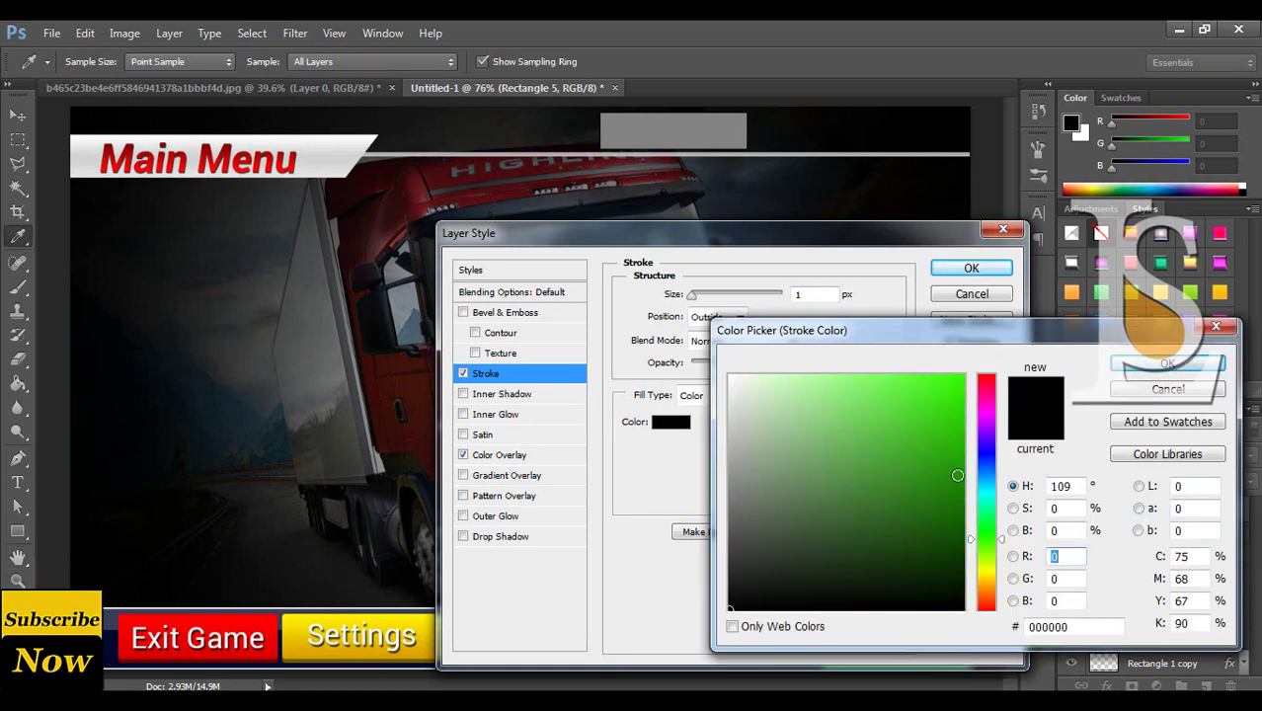
left_click_drag(947, 459, 999, 420)
left_click(1157, 367)
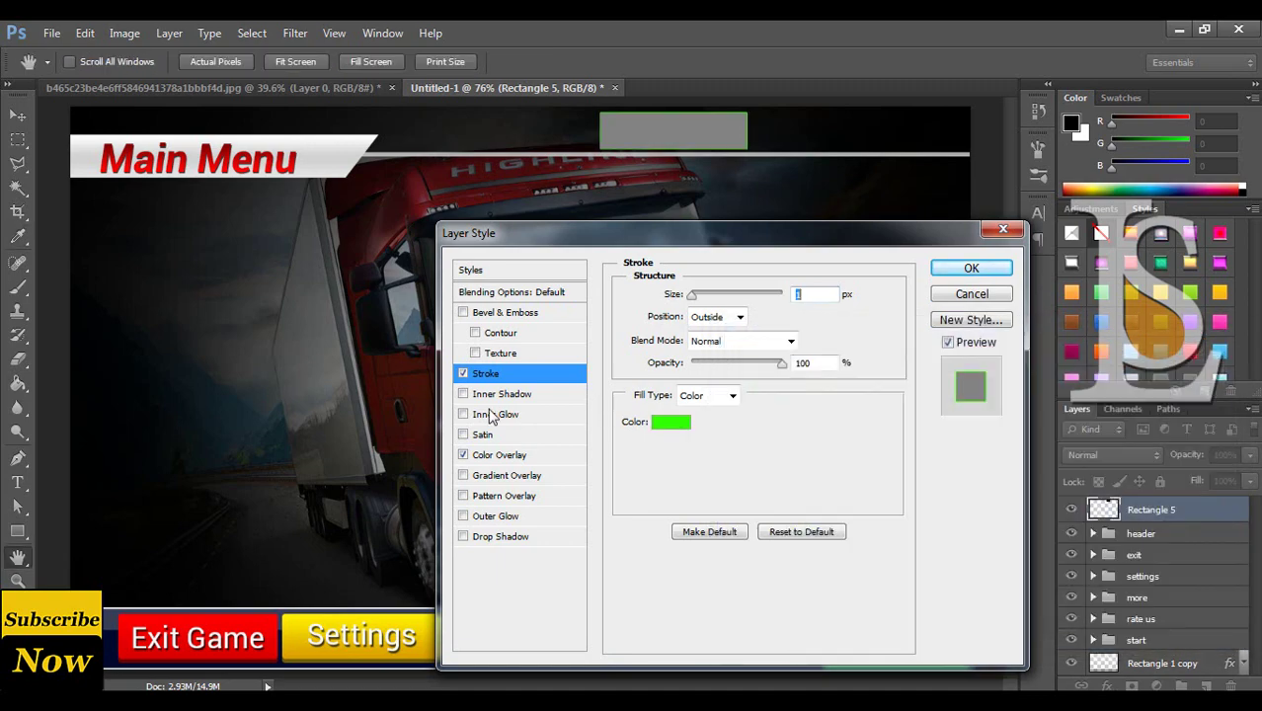
Add a small 13 px inner glow to the box and apply the layer style.
left_click(488, 415)
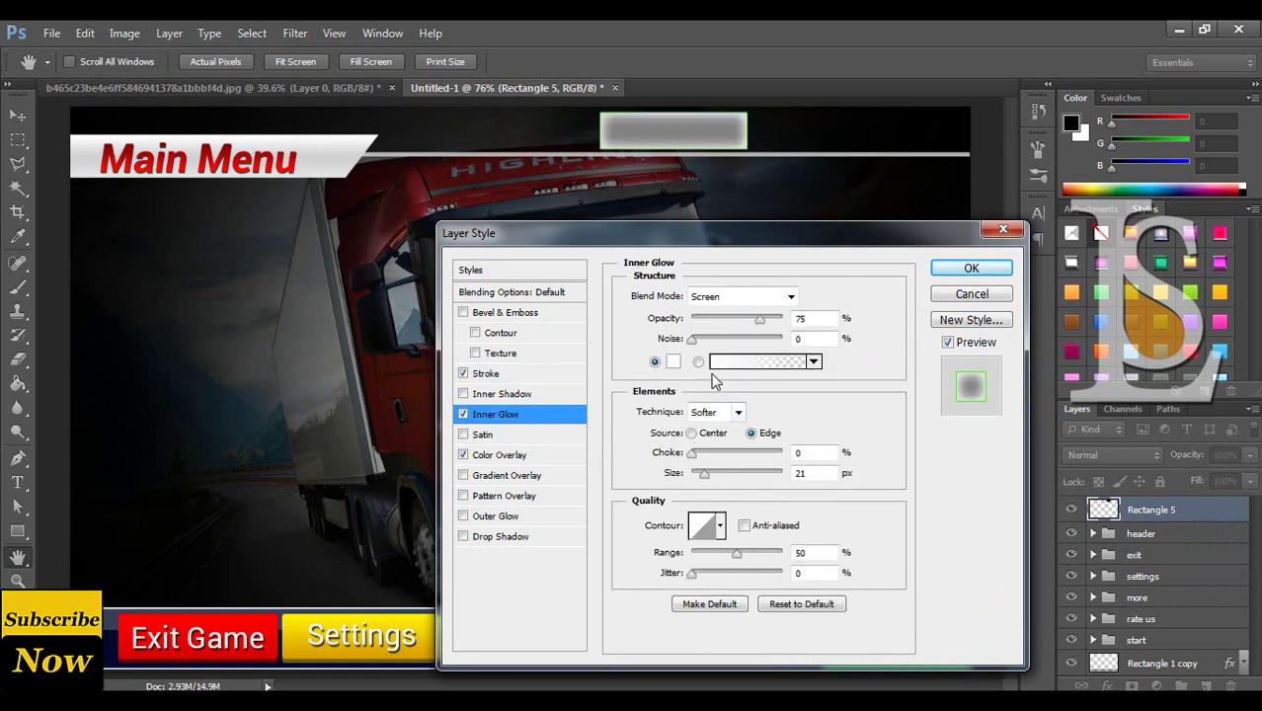
left_click_drag(704, 479, 700, 477)
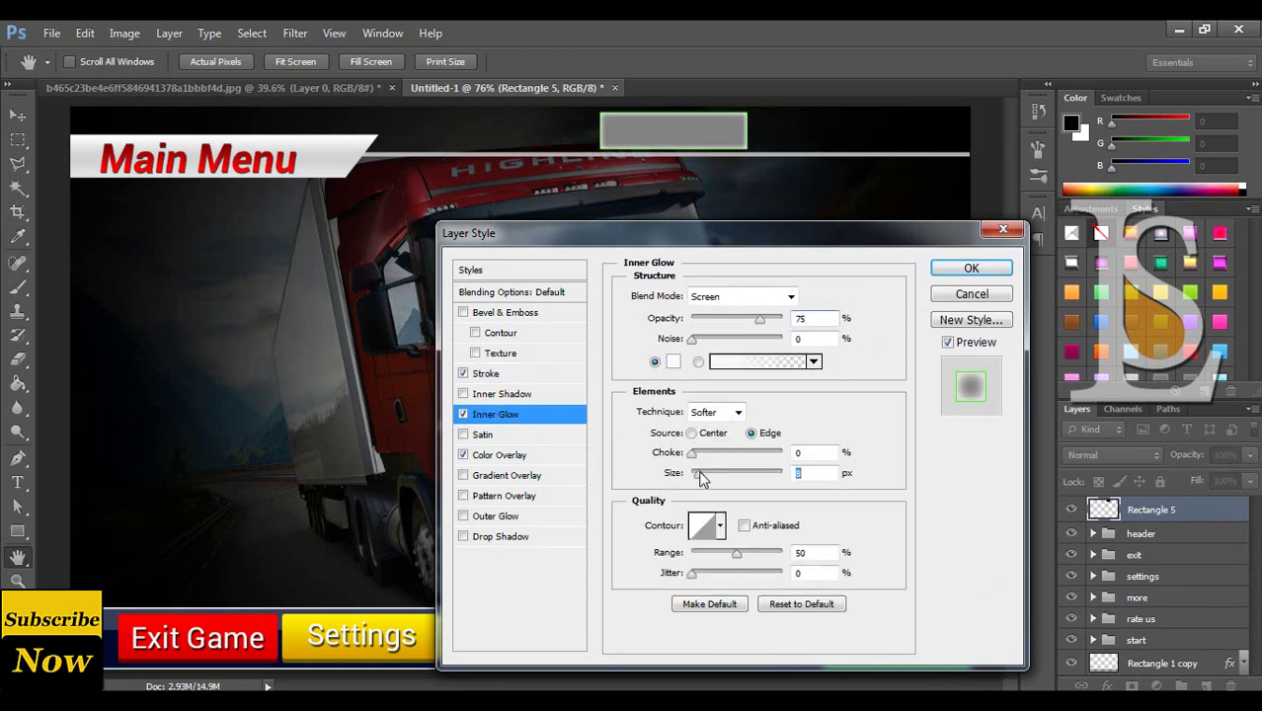
left_click(970, 267)
left_click(1243, 510)
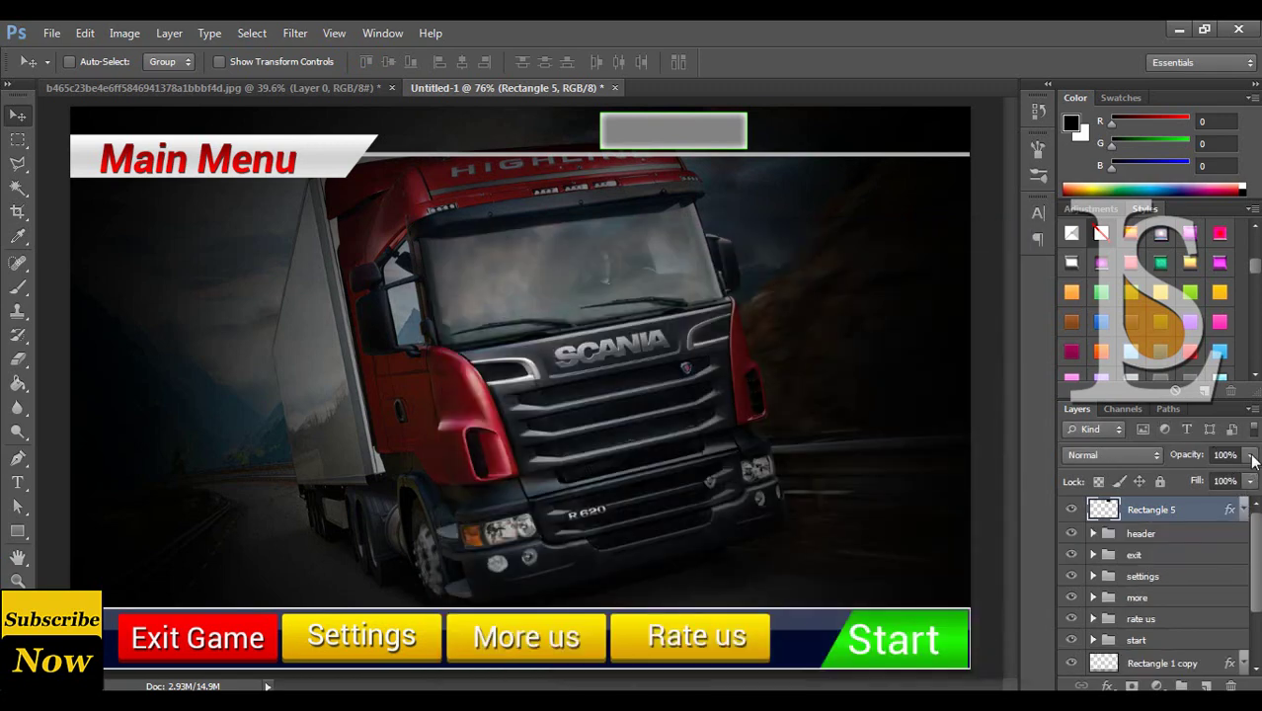
left_click(1250, 454)
Dim the box to 55% opacity and bring the money-stack icon into the menu document.
left_click_drag(1248, 478, 1227, 480)
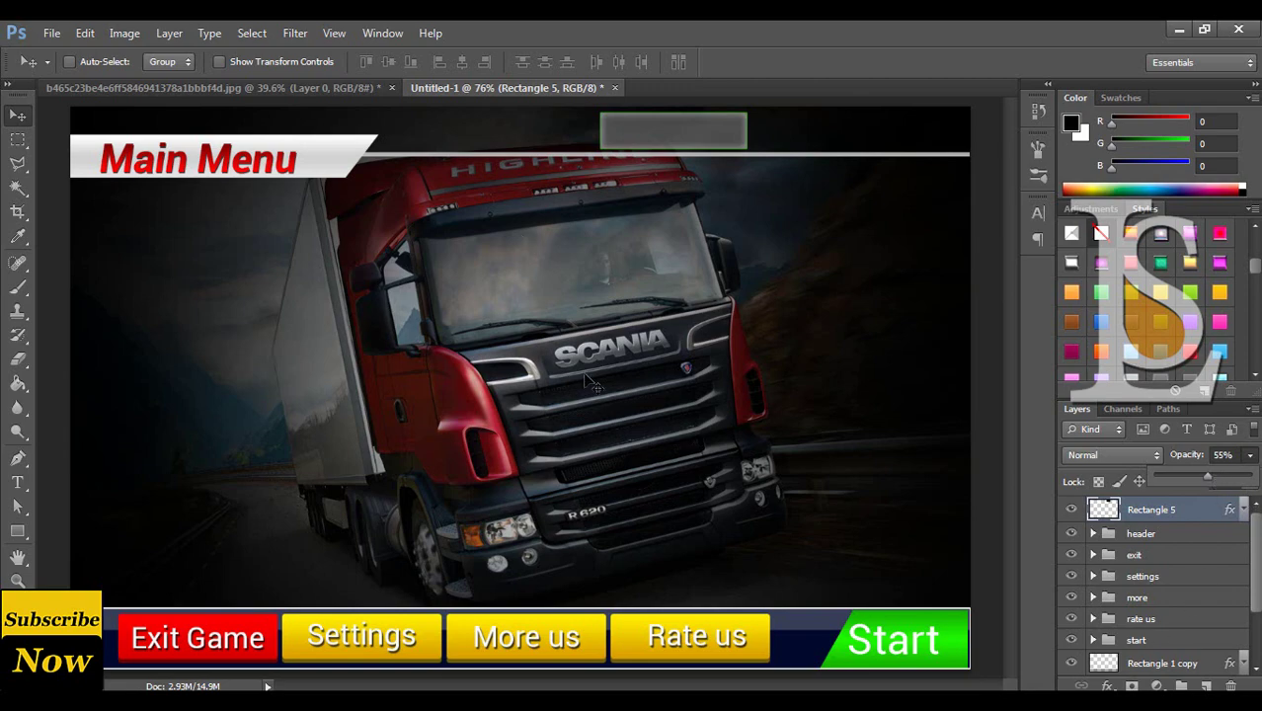
key("ctrl+o")
left_click(1066, 454)
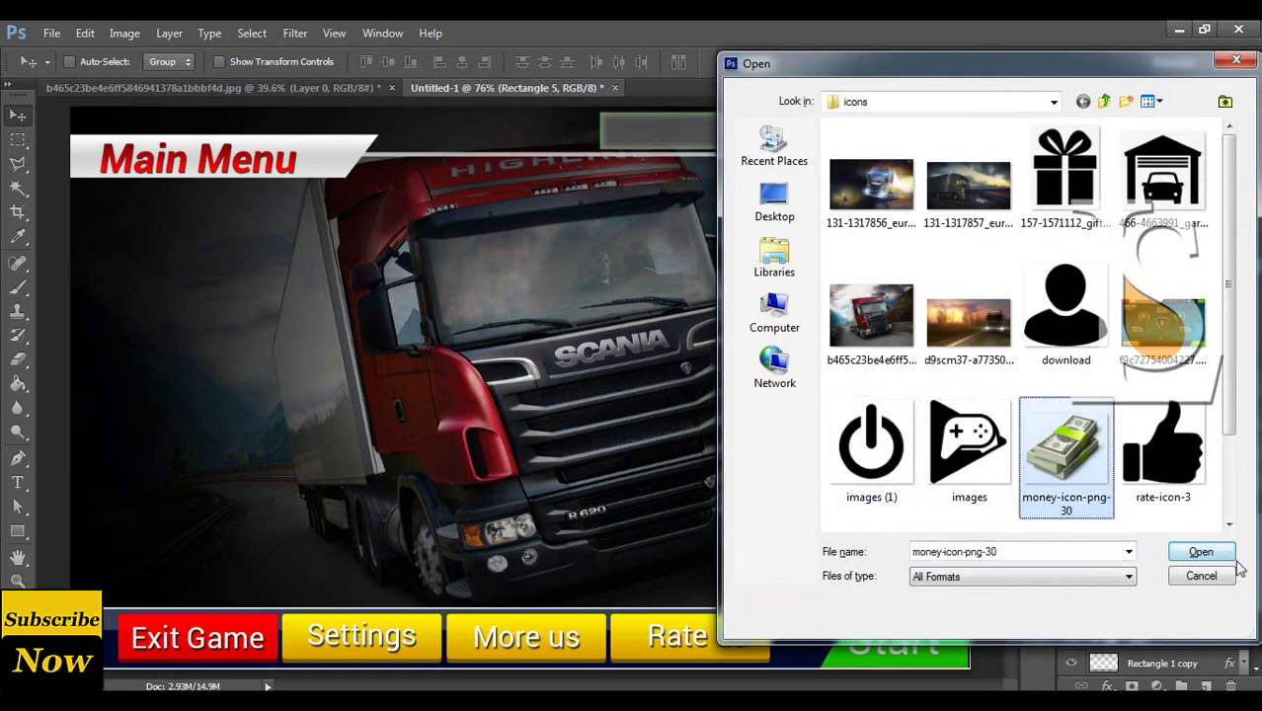
left_click(1224, 555)
mouse_move(538, 434)
left_mouse_down()
mouse_move(484, 202)
mouse_move(582, 321)
mouse_move(594, 363)
left_mouse_up()
Shrink the money icon to about a quarter size and place it at the box's left end.
key("ctrl+t")
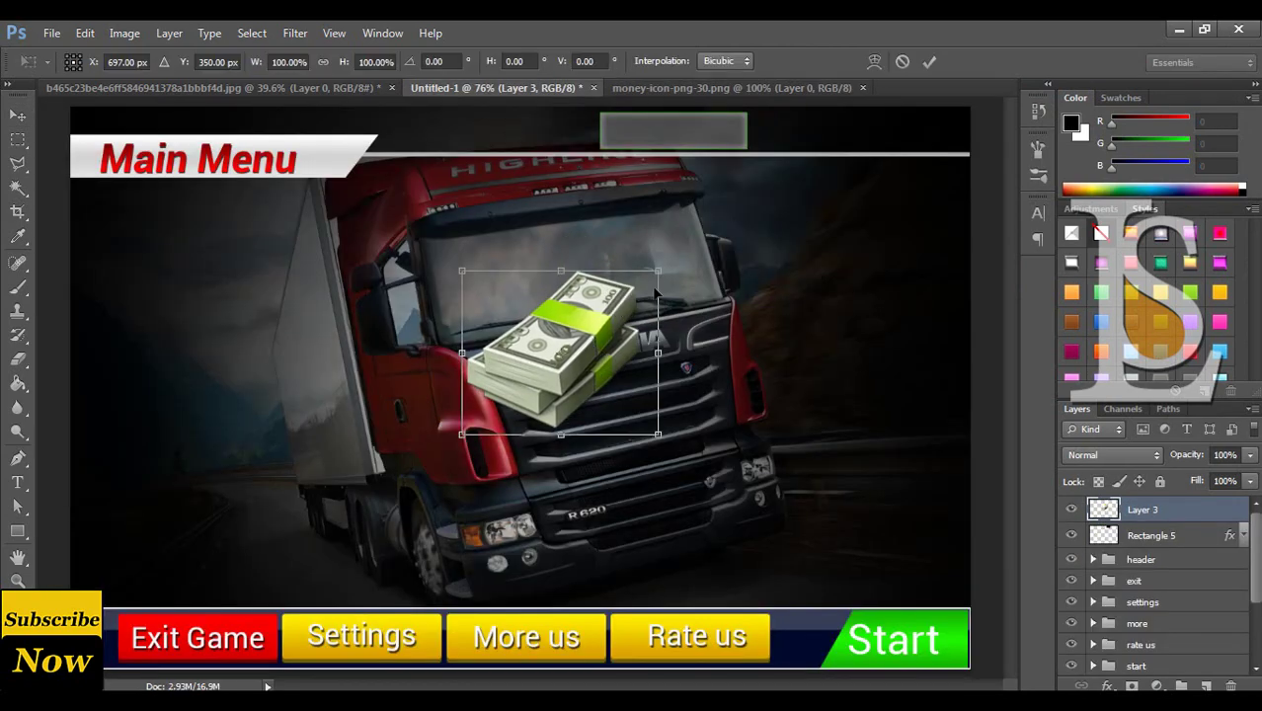
mouse_move(665, 269)
left_mouse_down()
mouse_move(591, 337)
mouse_move(632, 146)
left_mouse_up()
key("Return")
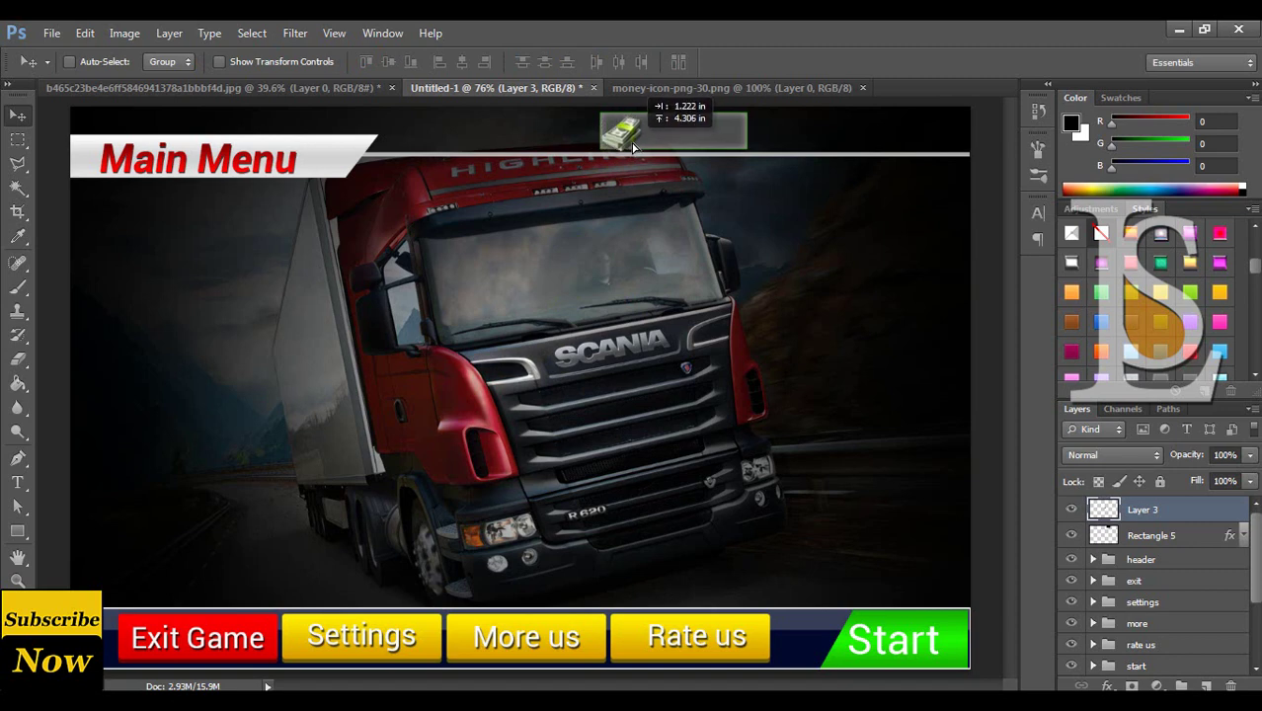
left_click_drag(632, 146, 644, 145)
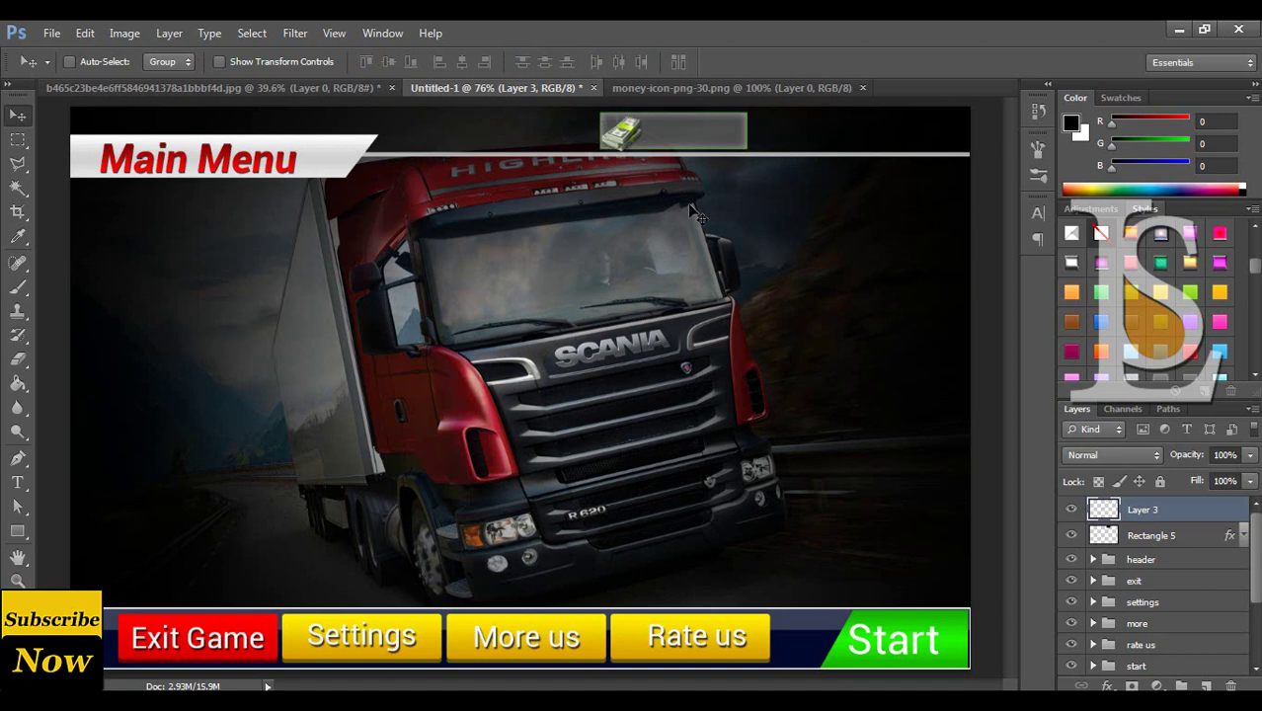
Group the money icon and box layers into a group named cash.
left_click(1174, 536, "ctrl")
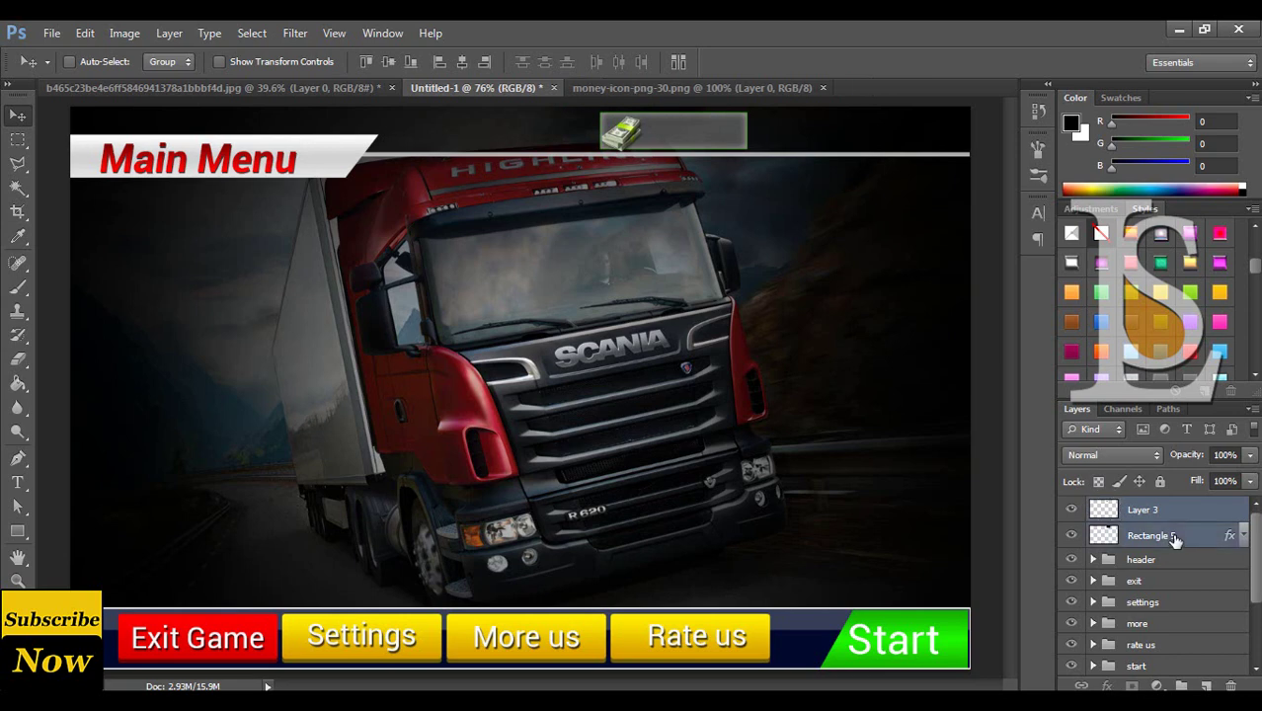
key("ctrl+g")
double_click(1145, 508)
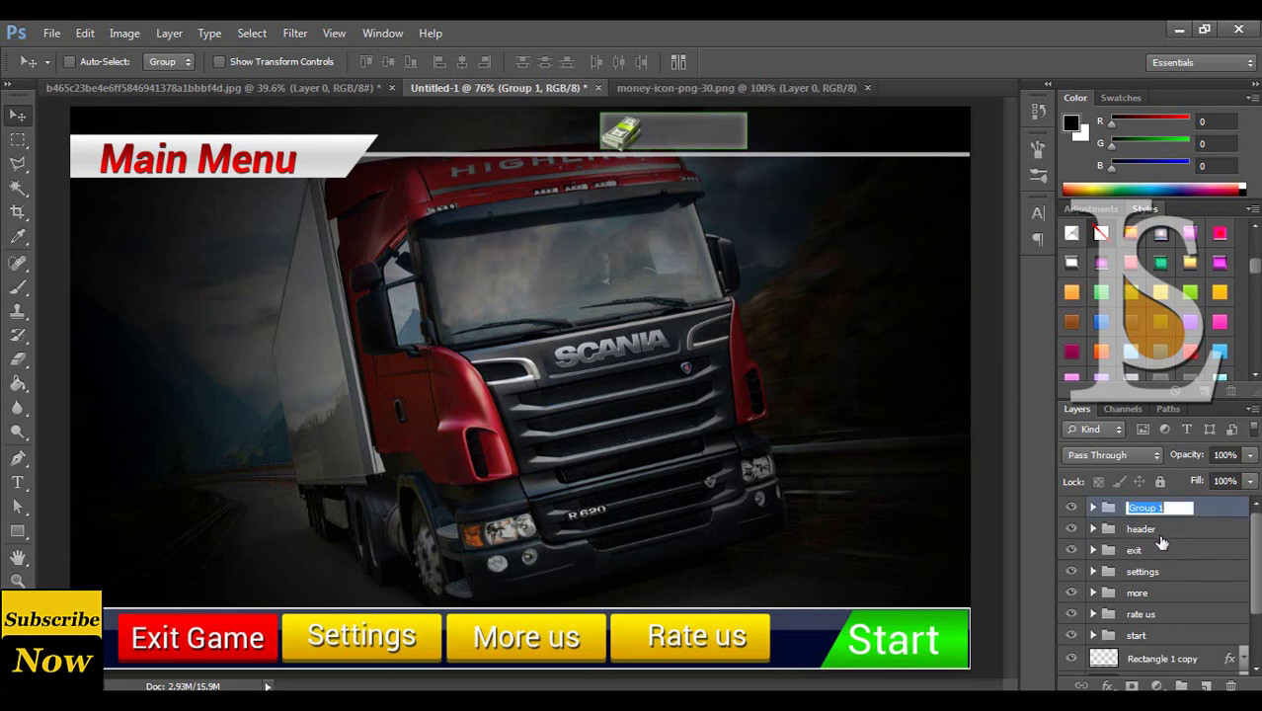
type("cash")
key("Return")
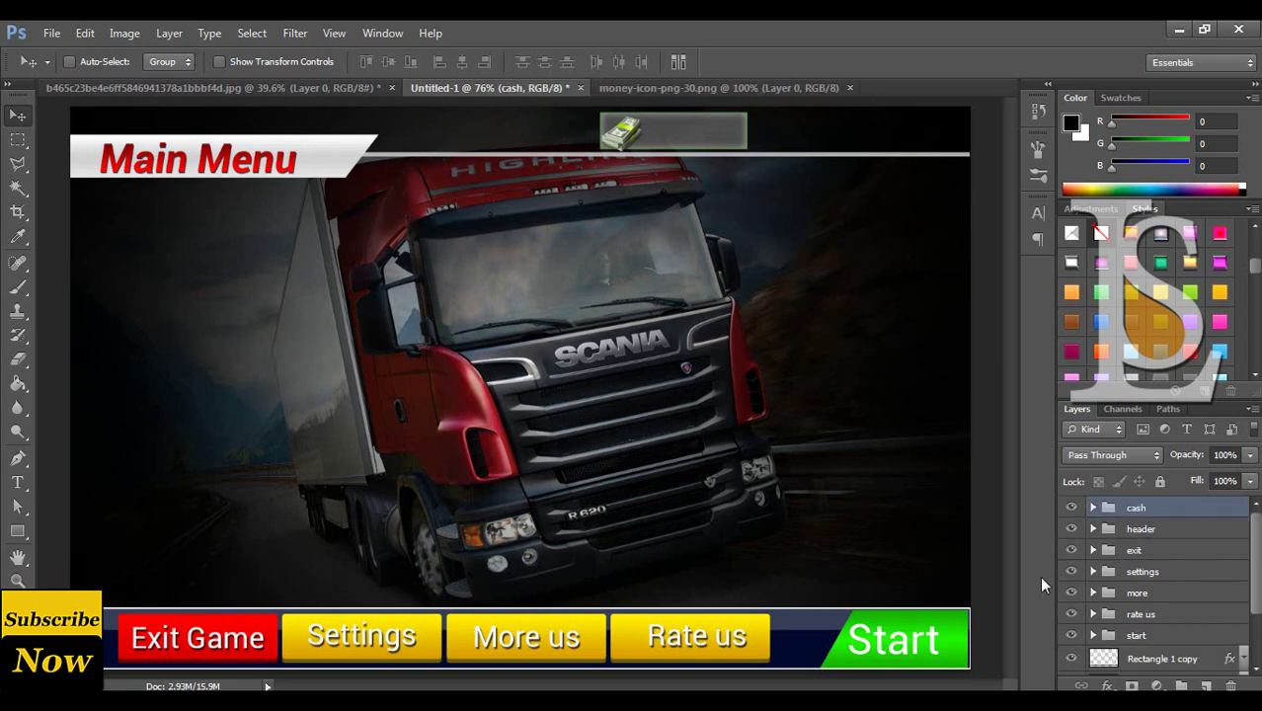
right_click(1212, 511)
Duplicate the cash group as 'dollar' and shift the copy to the right.
left_click(1076, 61)
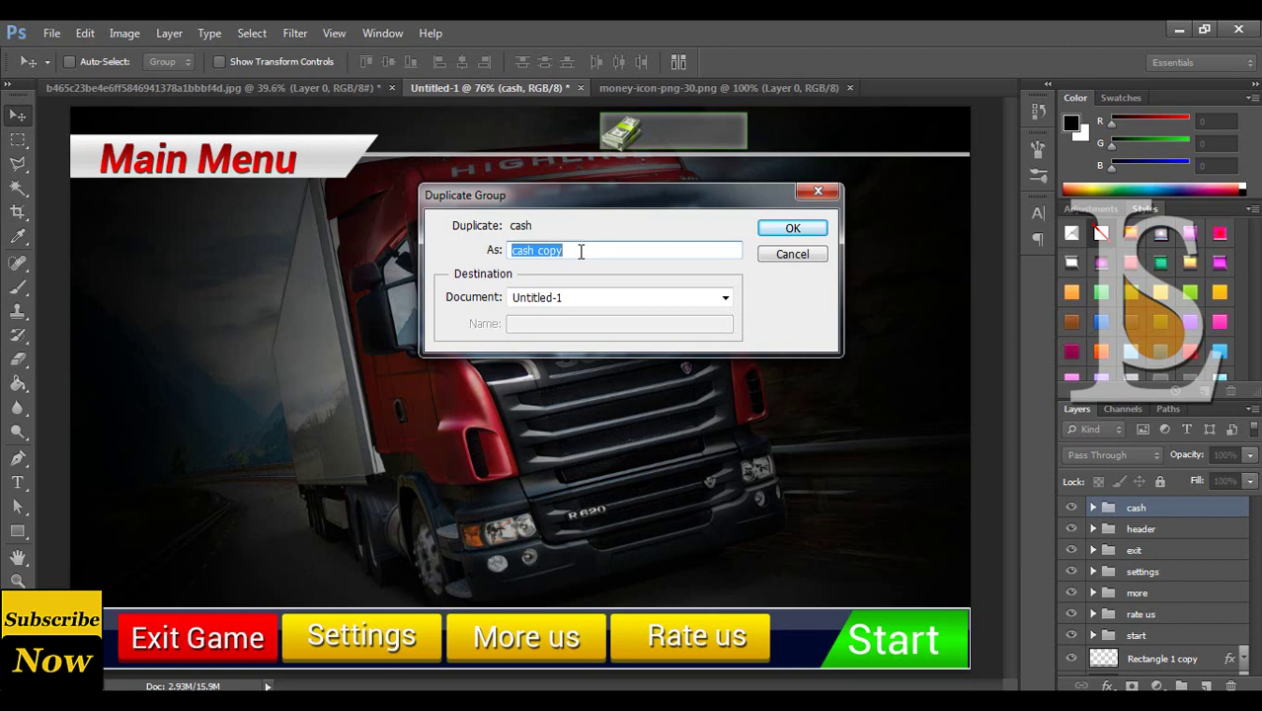
type("dollar")
key("Return")
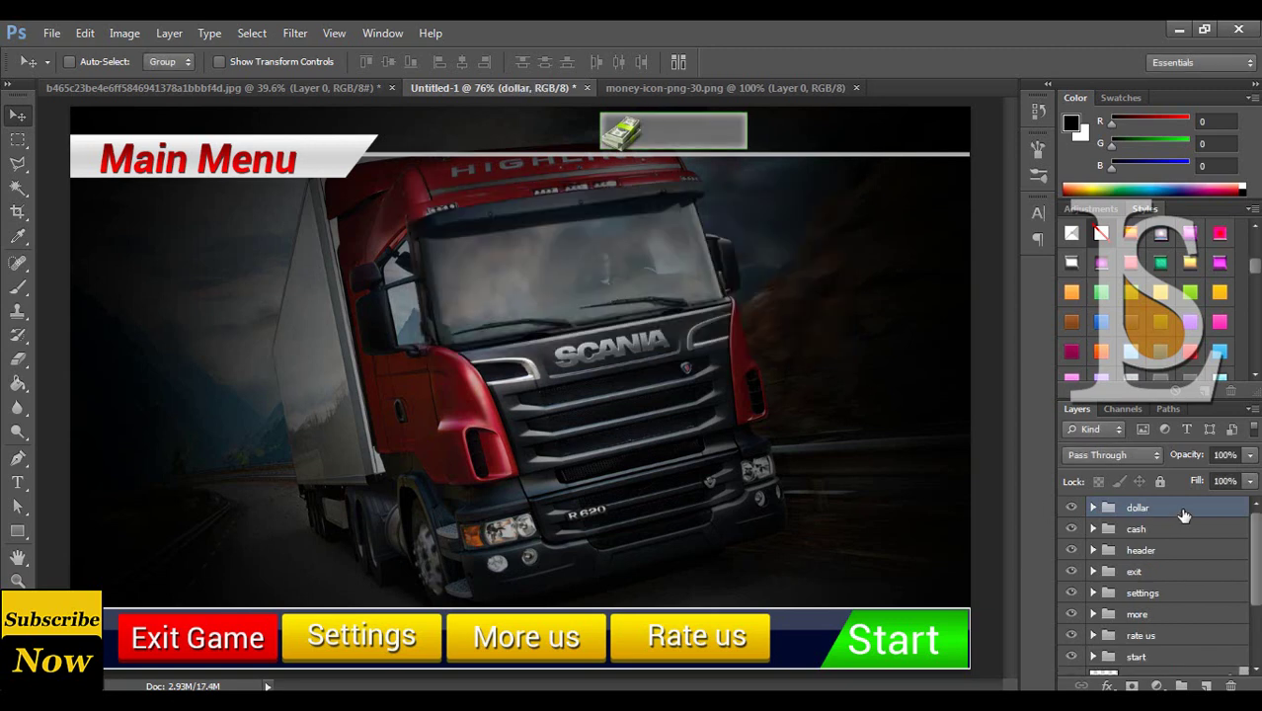
key("shift+Right")
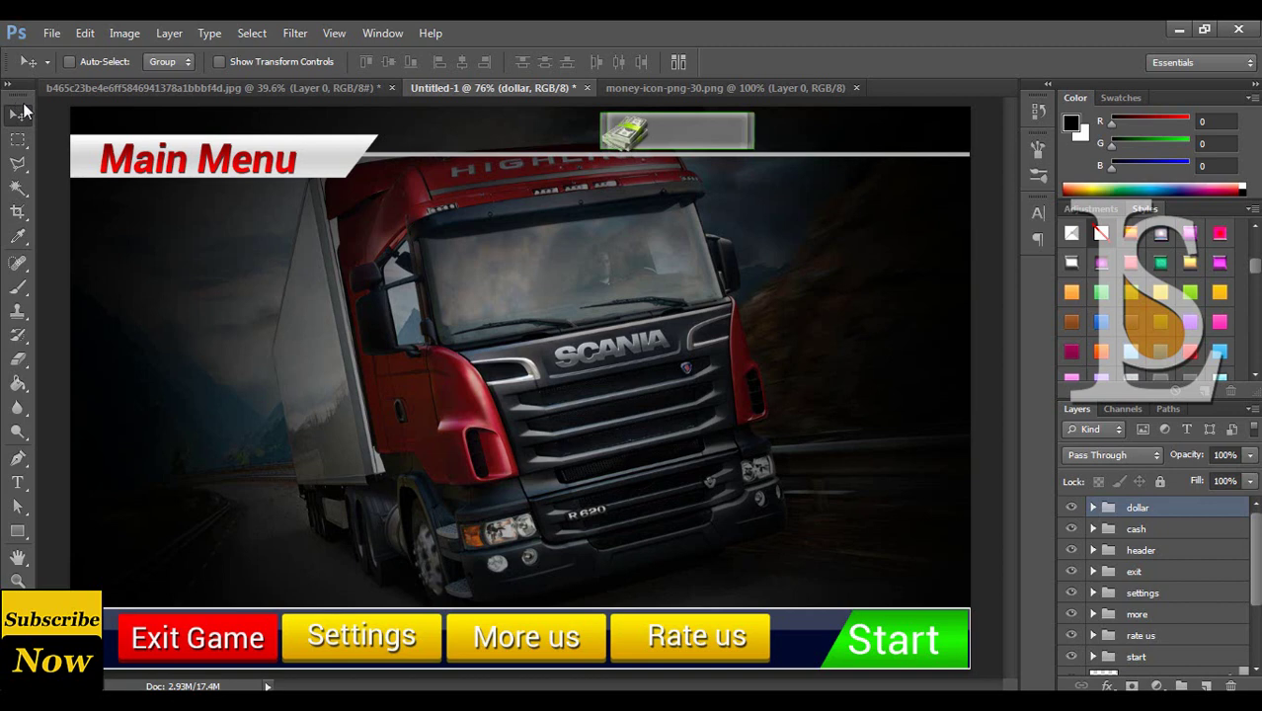
key("shift+Right")
key("shift+Right")
key("shift+Right")
key("shift+Right")
key("shift+Right")
key("shift+Right")
key("shift+Right")
key("shift+Right")
key("shift+Right")
key("shift+Right")
key("shift+Right")
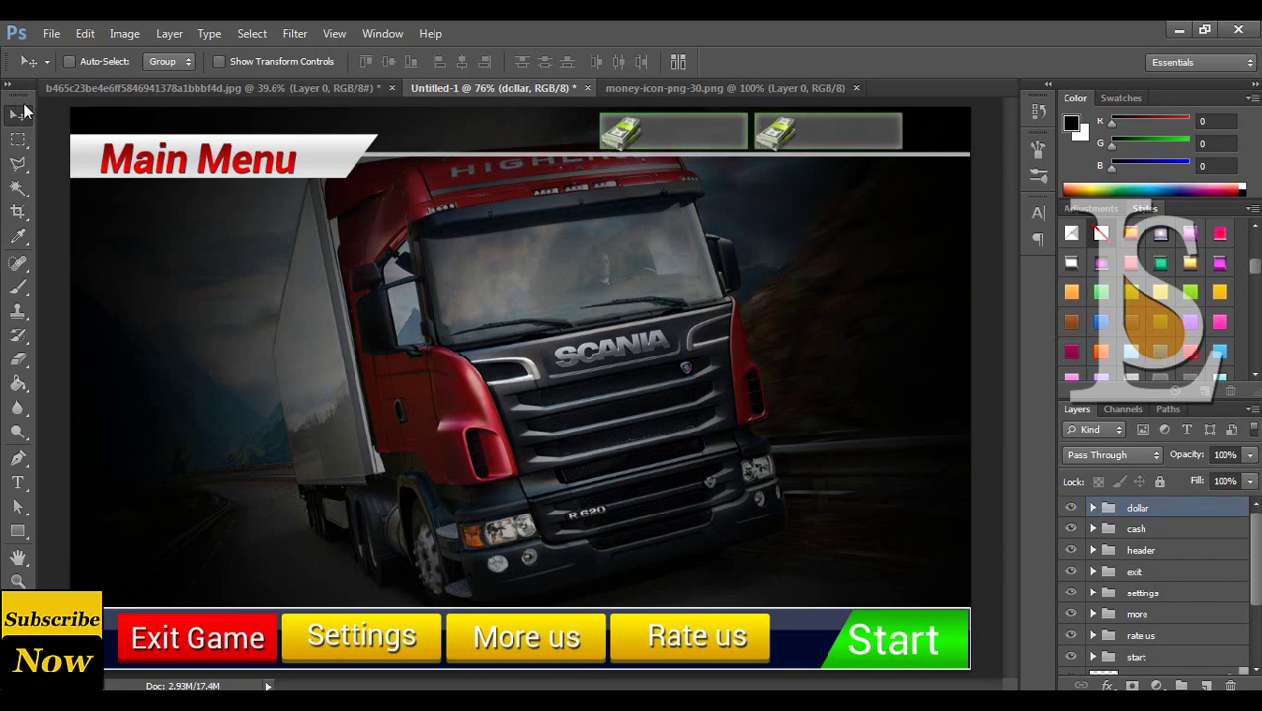
key("shift+Right")
key("shift+Right")
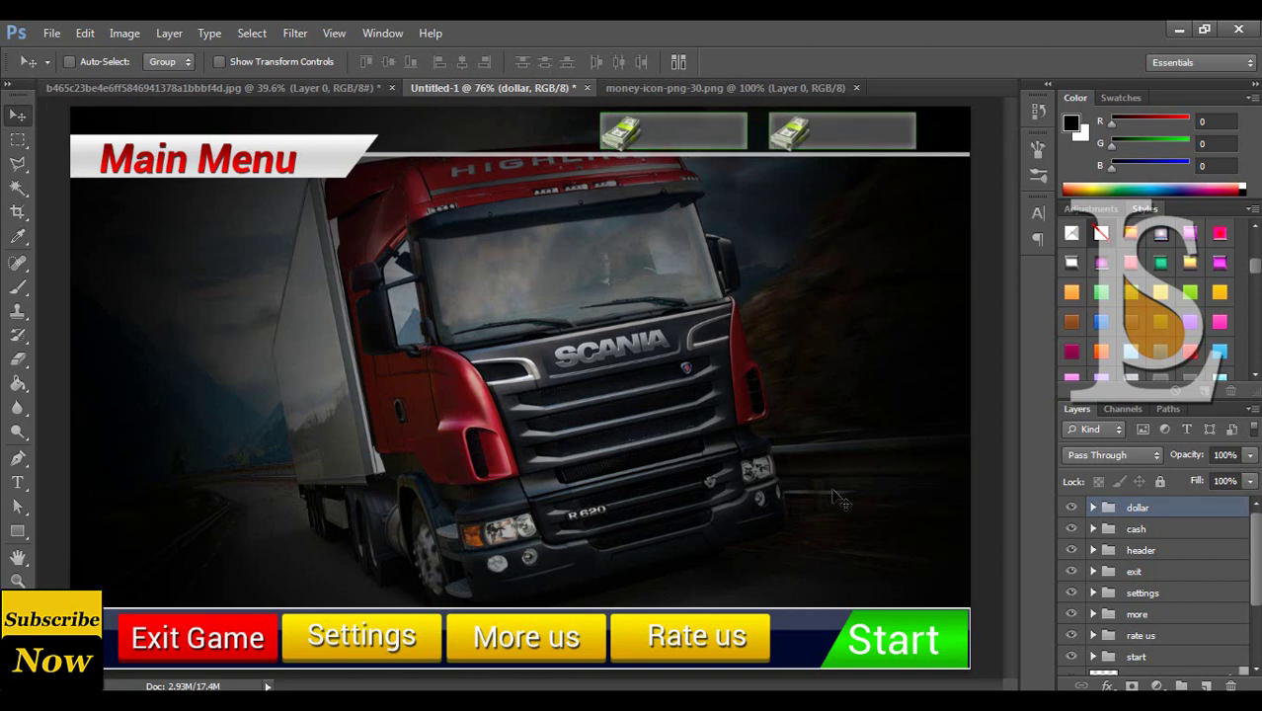
Delete the copied money icon from the dollar group and close the money icon document.
left_click(1092, 507)
left_click(1163, 531)
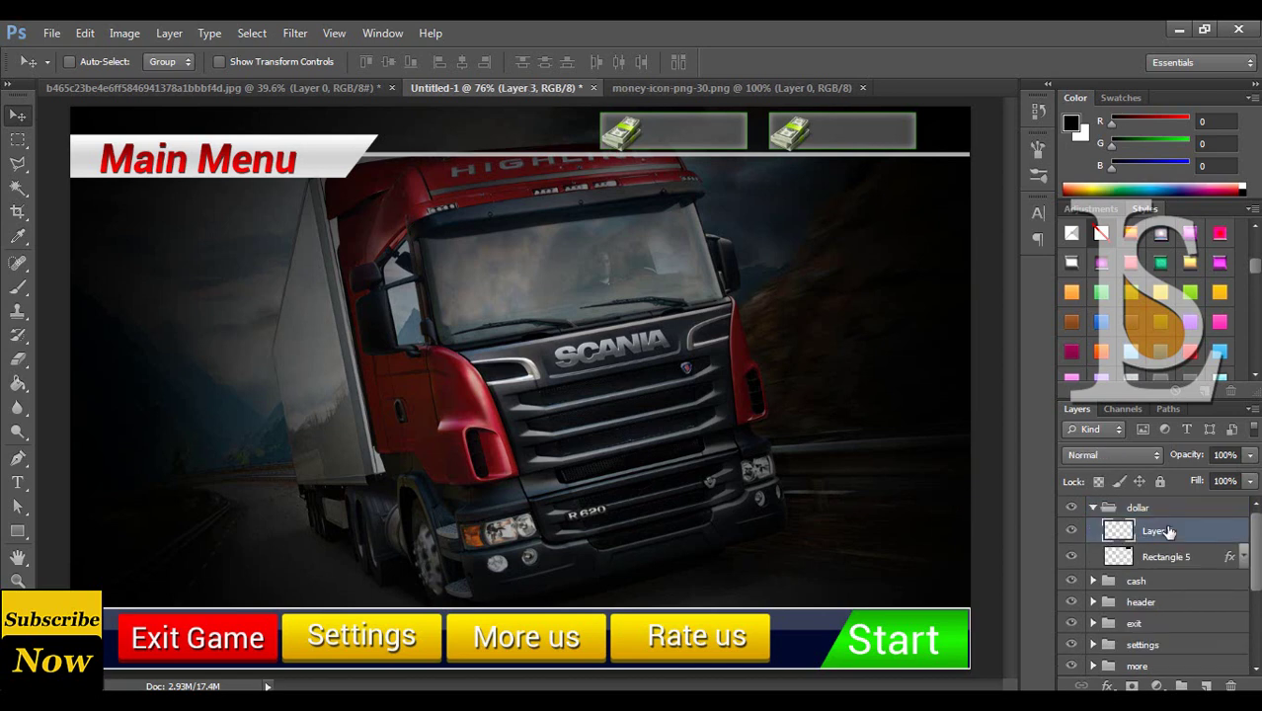
key("Delete")
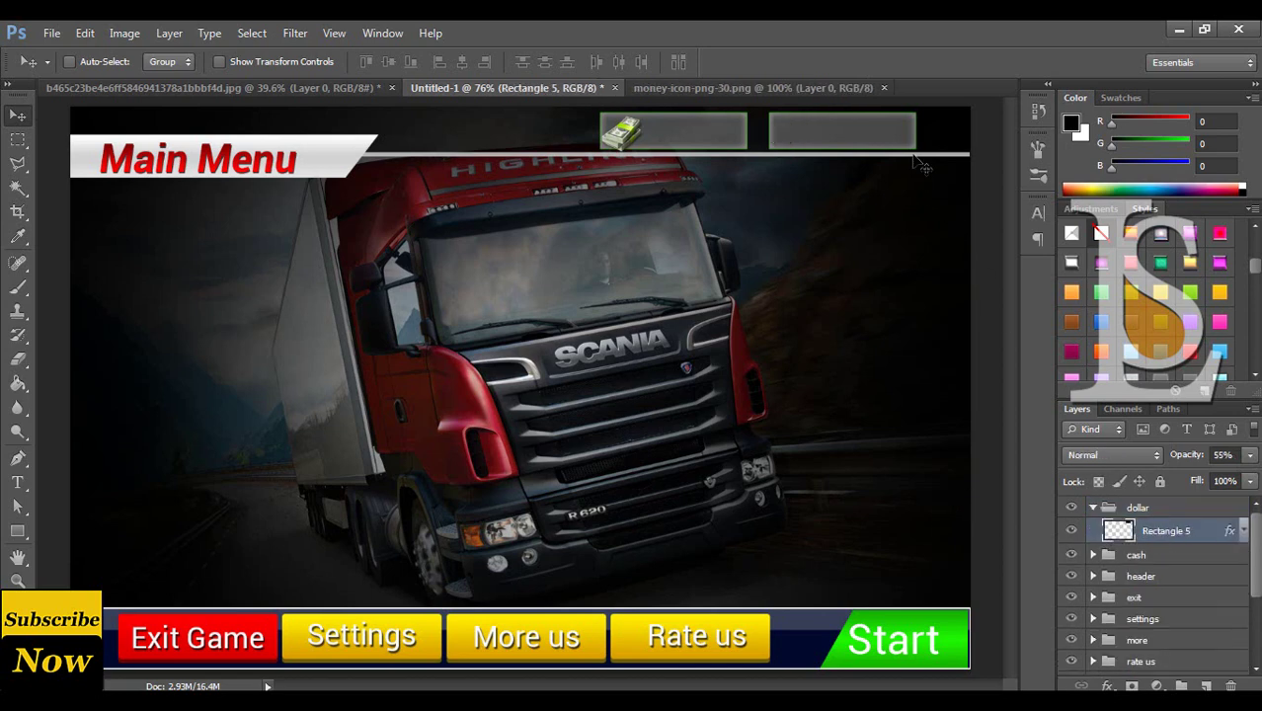
left_click(884, 88)
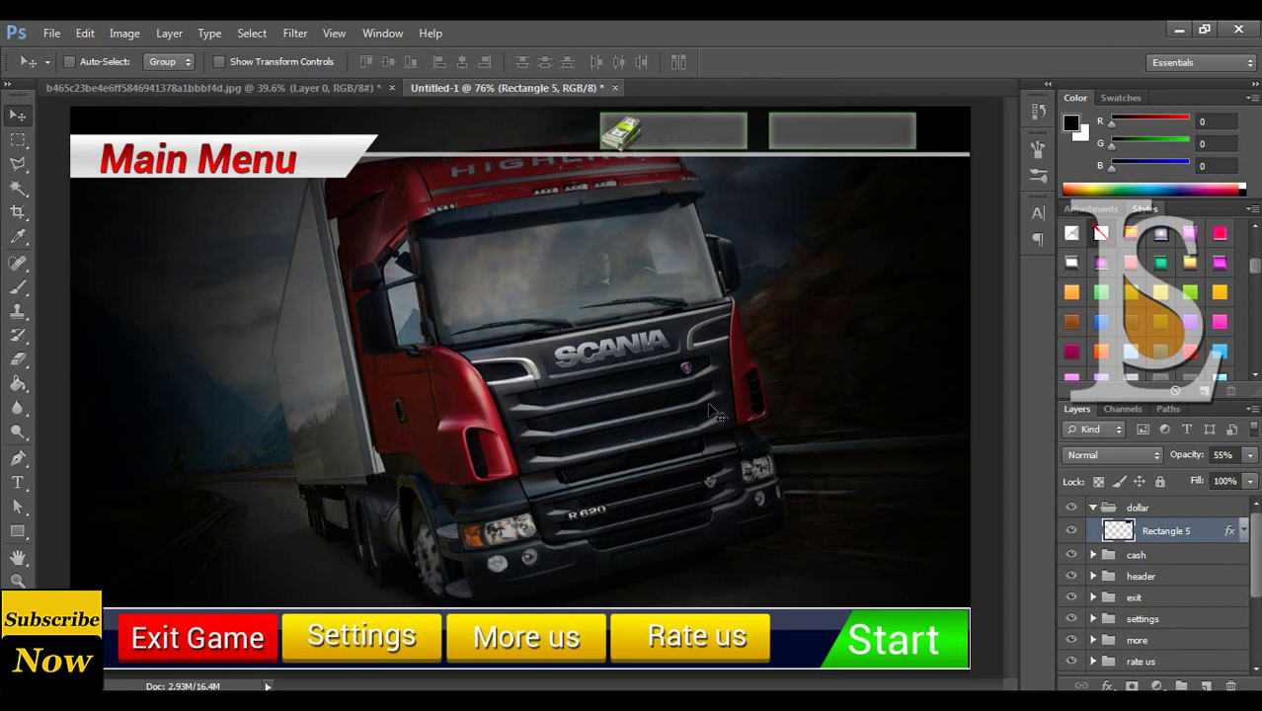
key("ctrl+o")
Open the dollar-sign image and drag it into the menu design.
left_click(1163, 306)
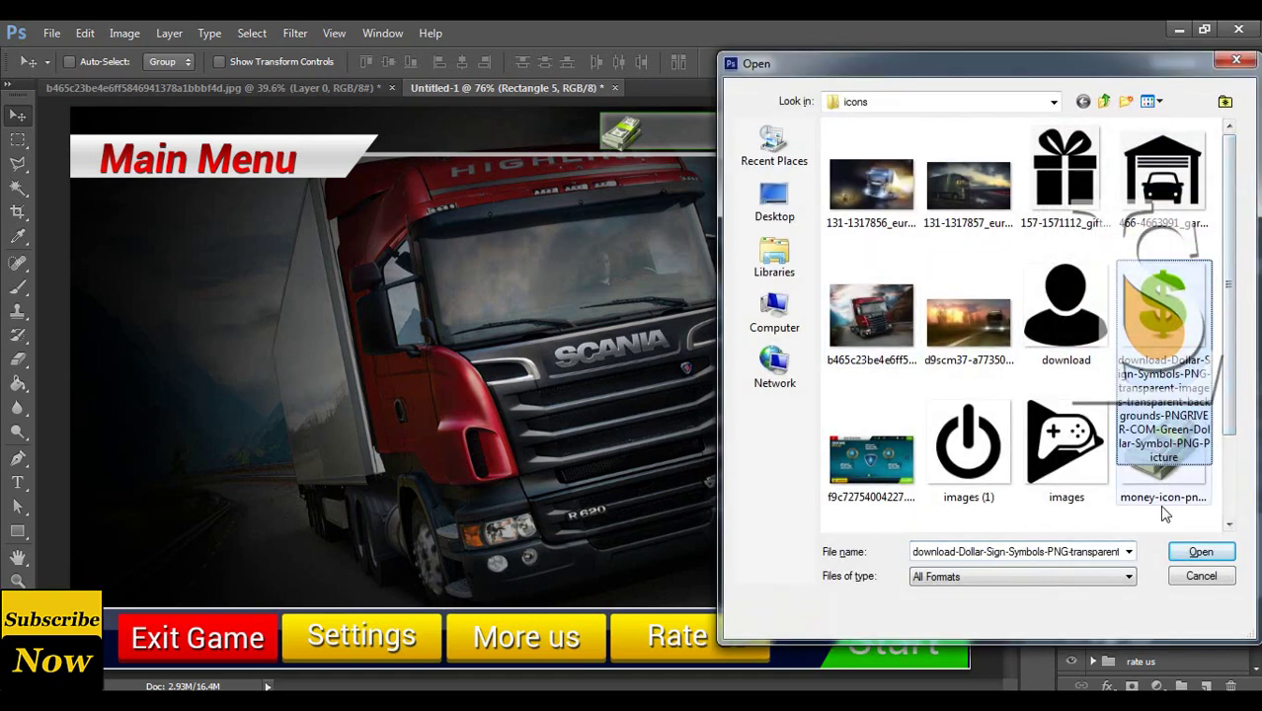
left_click(1200, 552)
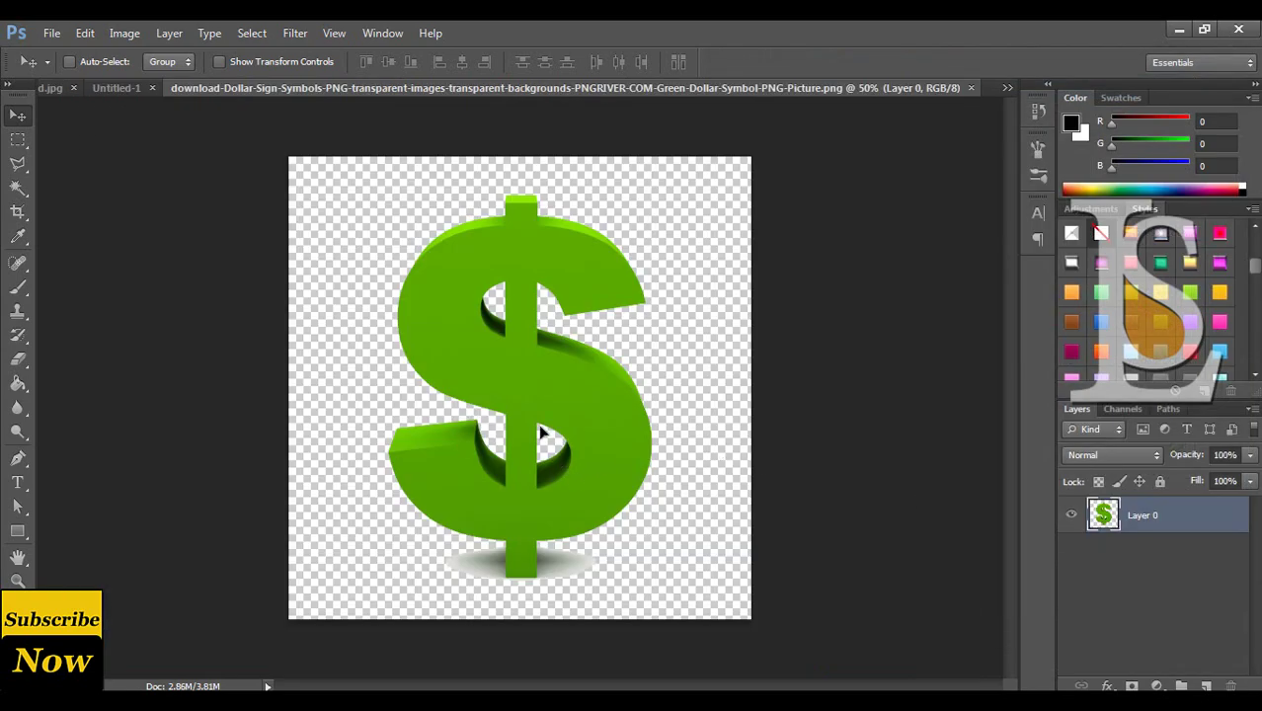
left_click_drag(541, 431, 680, 282)
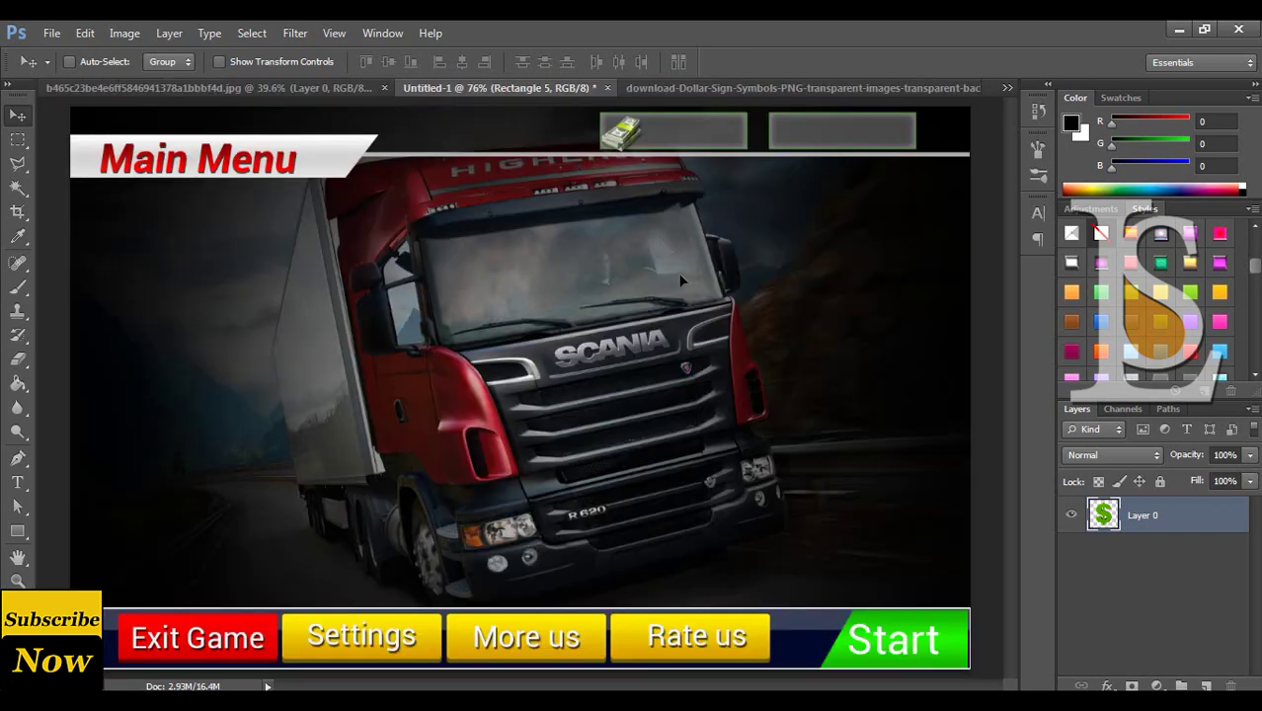
left_click_drag(680, 281, 609, 578)
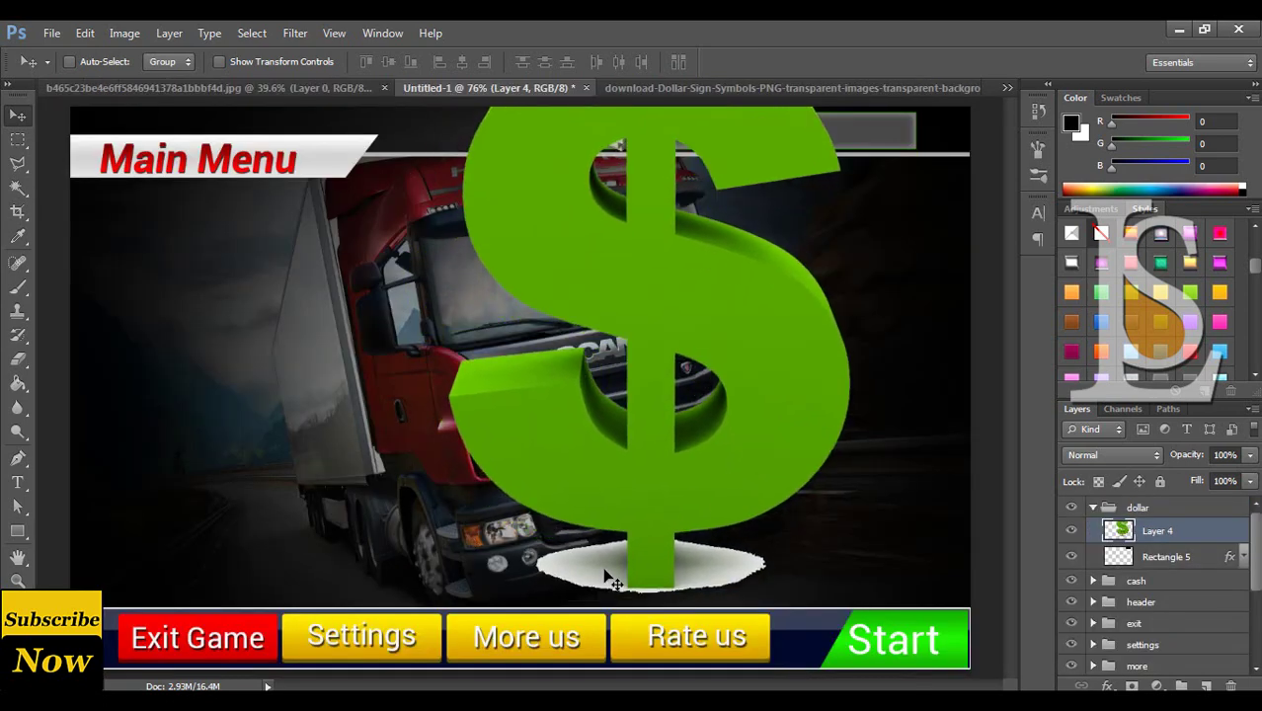
Lasso and delete the white shadow under the dollar sign, then undo it.
left_click(20, 162)
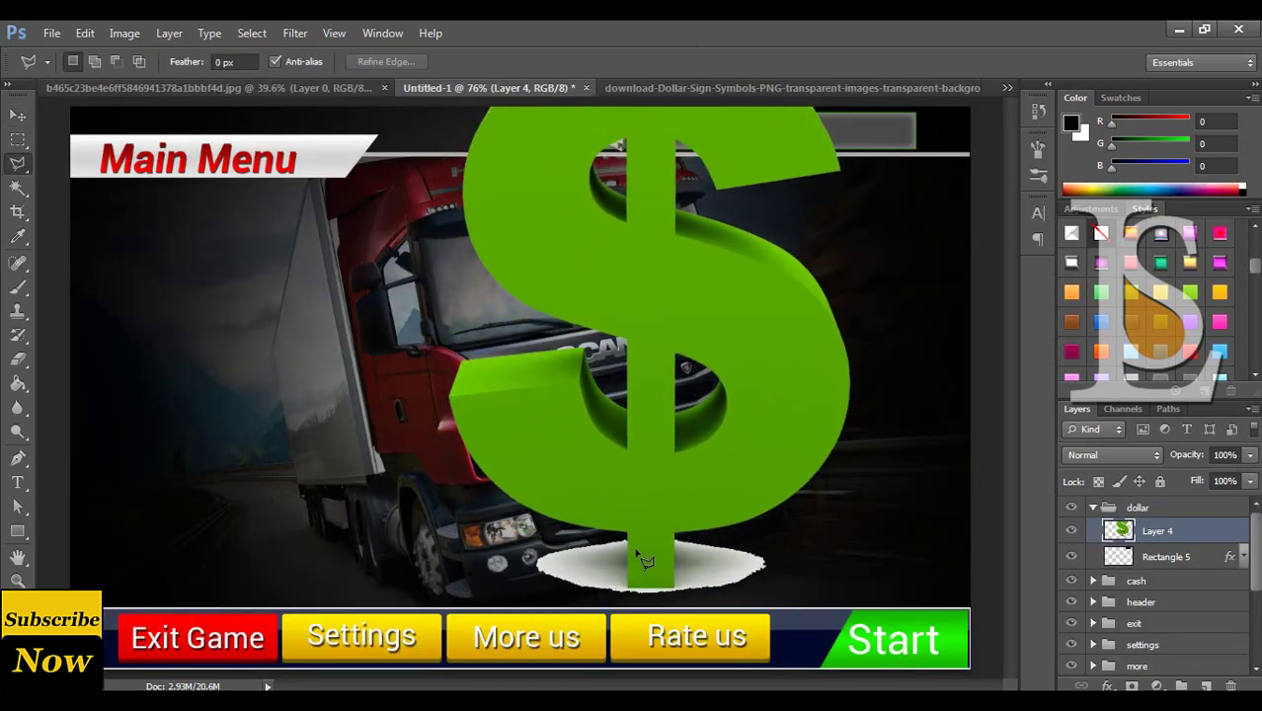
mouse_move(635, 549)
left_mouse_down()
mouse_move(632, 602)
mouse_move(686, 598)
mouse_move(683, 549)
mouse_move(441, 604)
mouse_move(523, 548)
mouse_move(626, 546)
left_mouse_up()
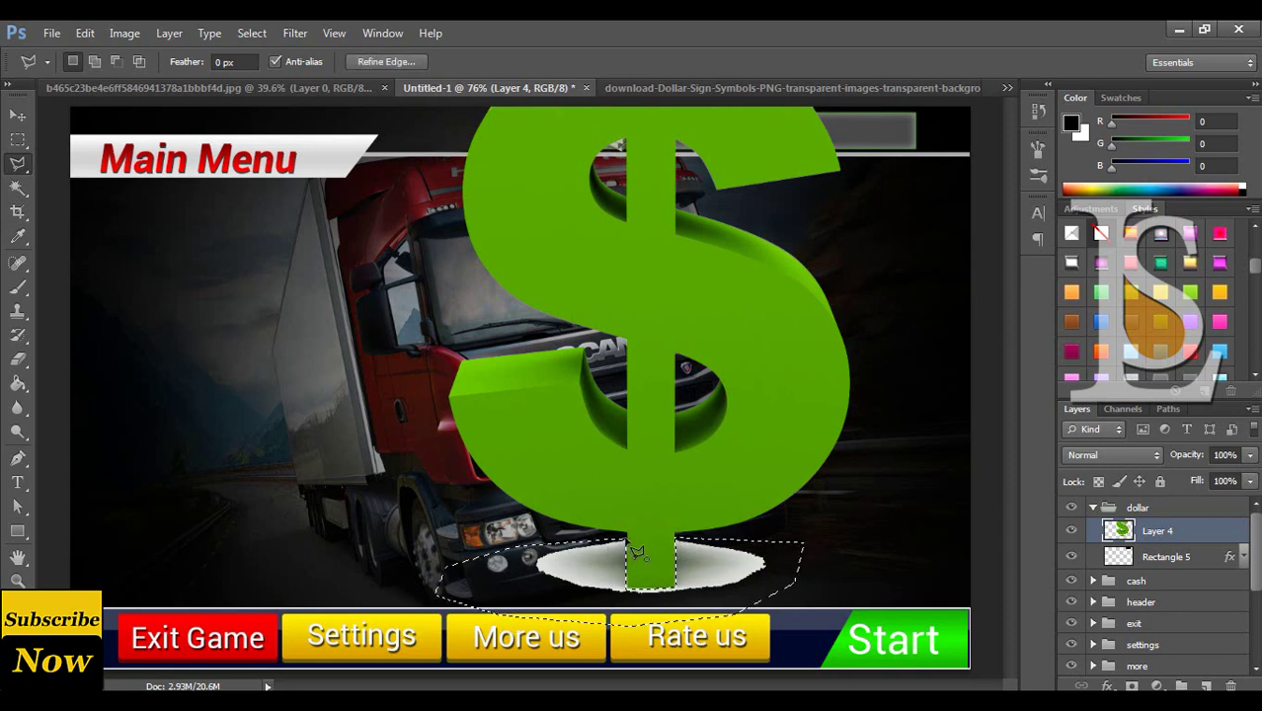
key("Delete")
key("ctrl+d")
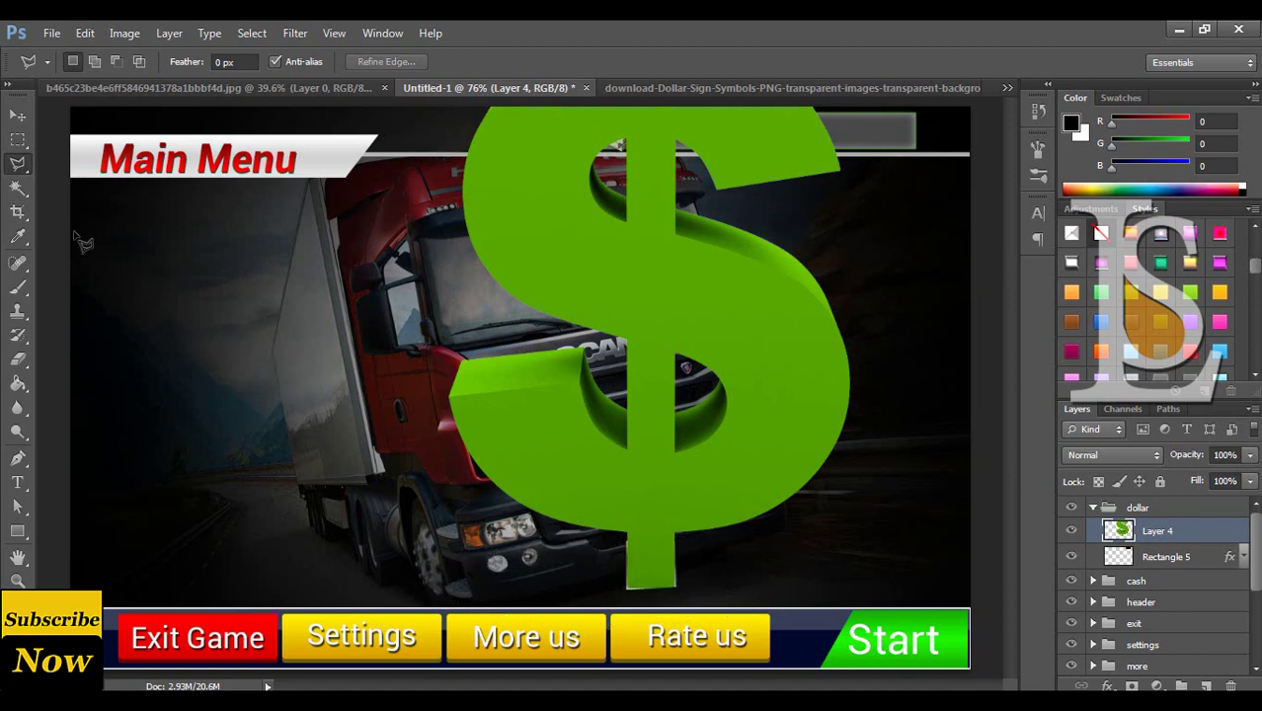
left_click(18, 116)
key("ctrl+z")
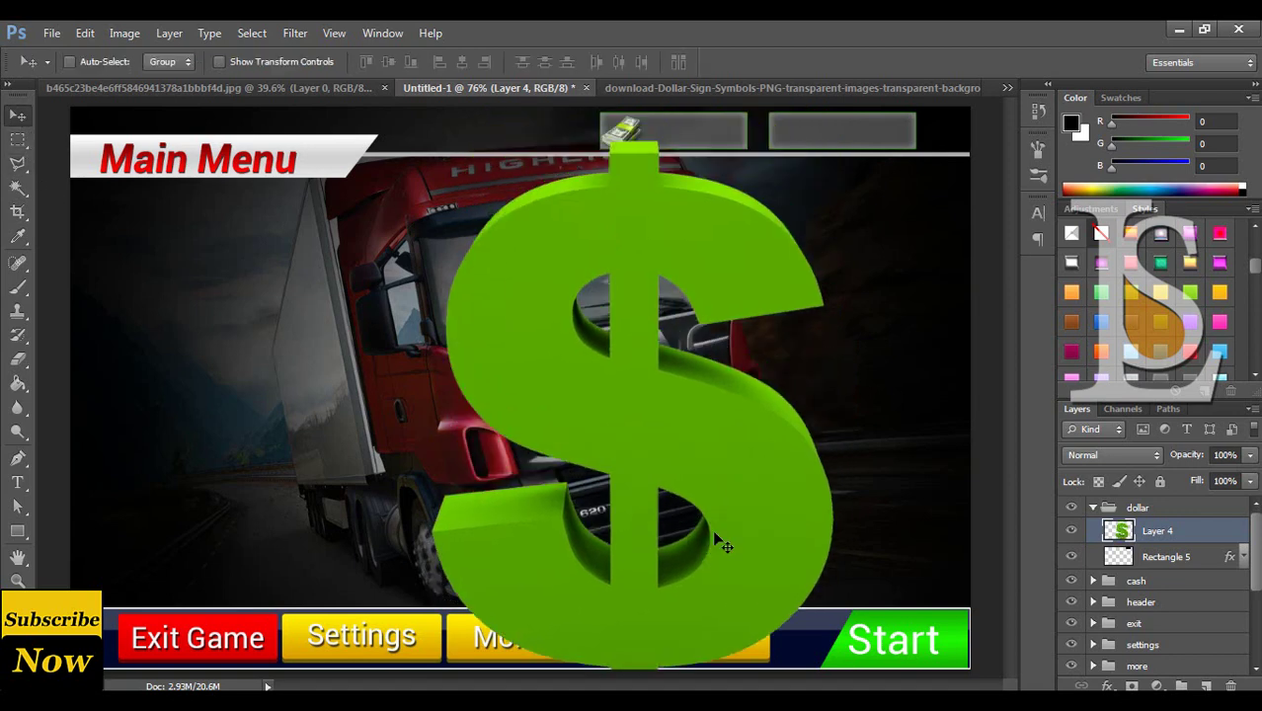
Shrink the dollar sign to a small icon at the left end of the right-hand box.
key("ctrl+t")
mouse_move(835, 141)
left_mouse_down()
mouse_move(649, 412)
mouse_move(675, 397)
left_mouse_up()
key("Return")
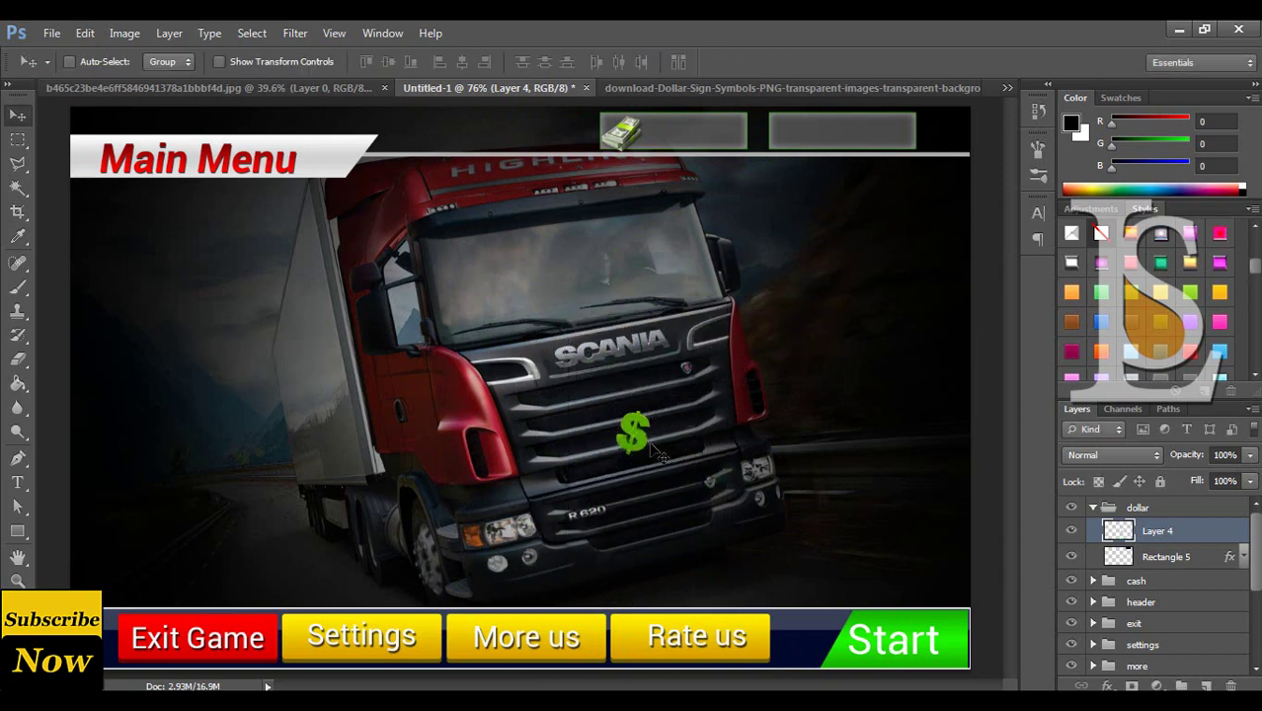
left_click_drag(652, 452, 802, 151)
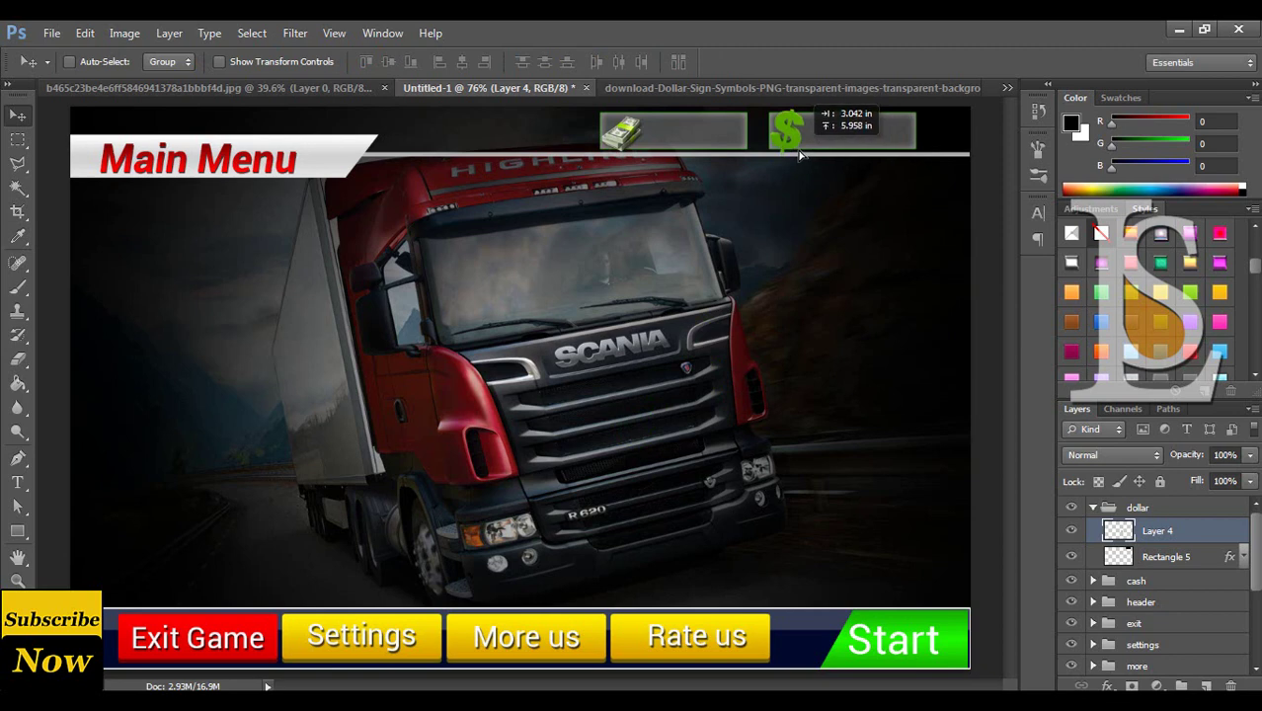
key("ctrl+t")
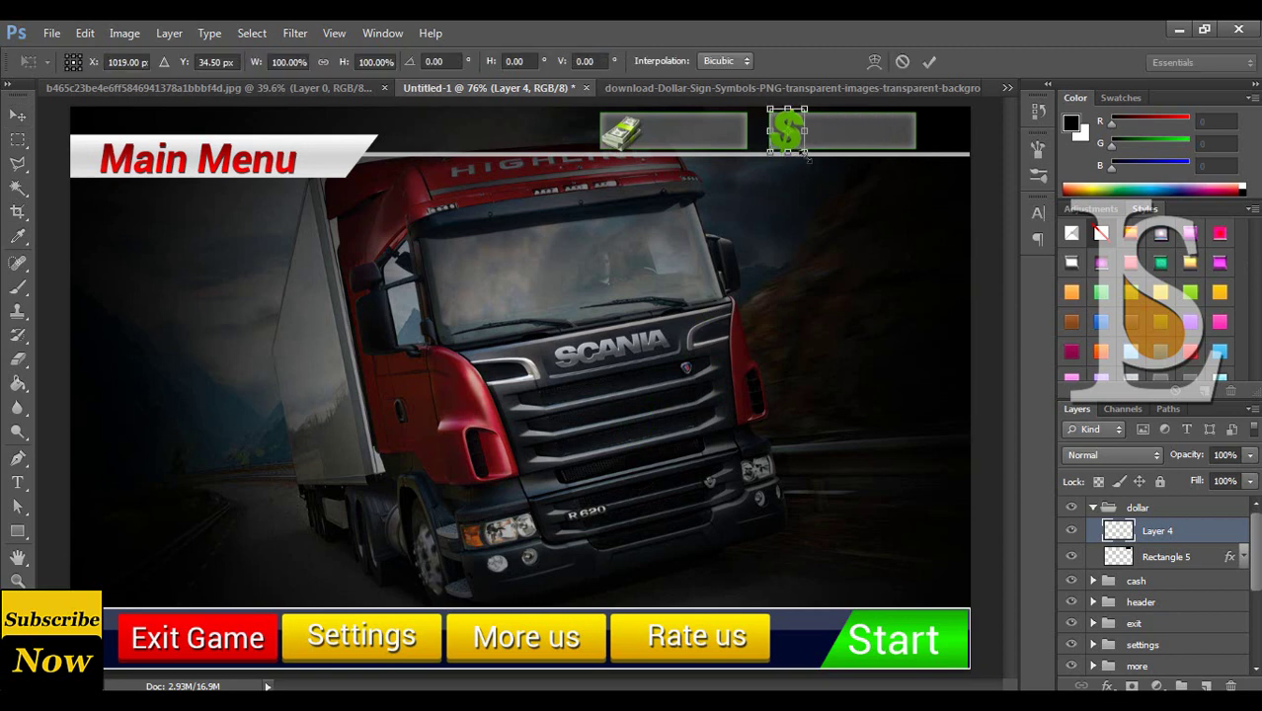
left_click_drag(805, 155, 800, 148)
key("Return")
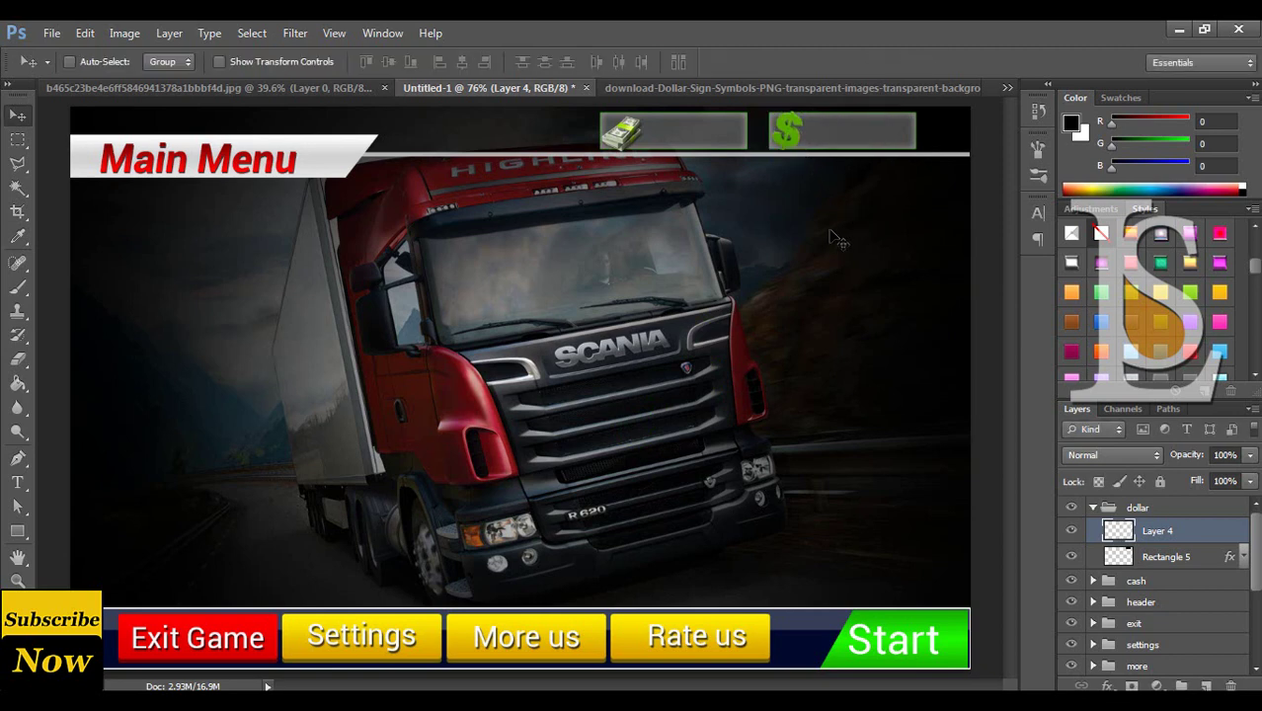
Type 250 inside the dollar box and nudge it slightly lower.
left_click(16, 482)
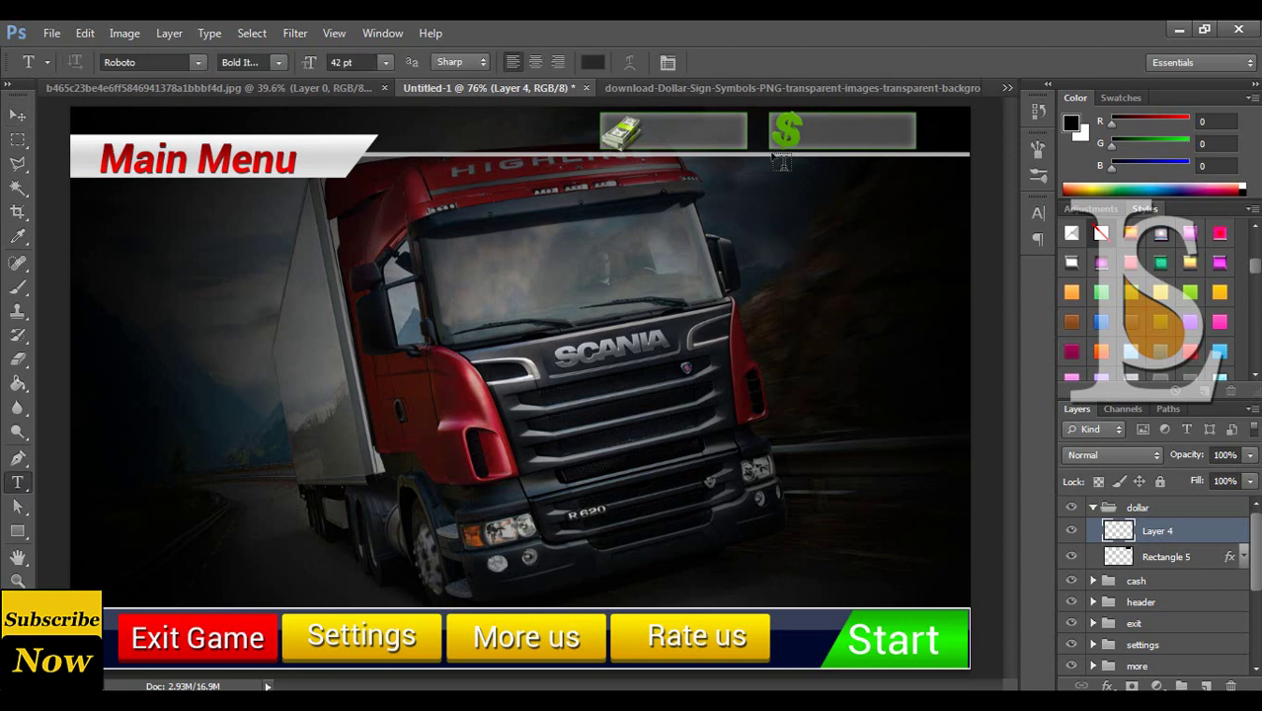
left_click(827, 129)
type("25")
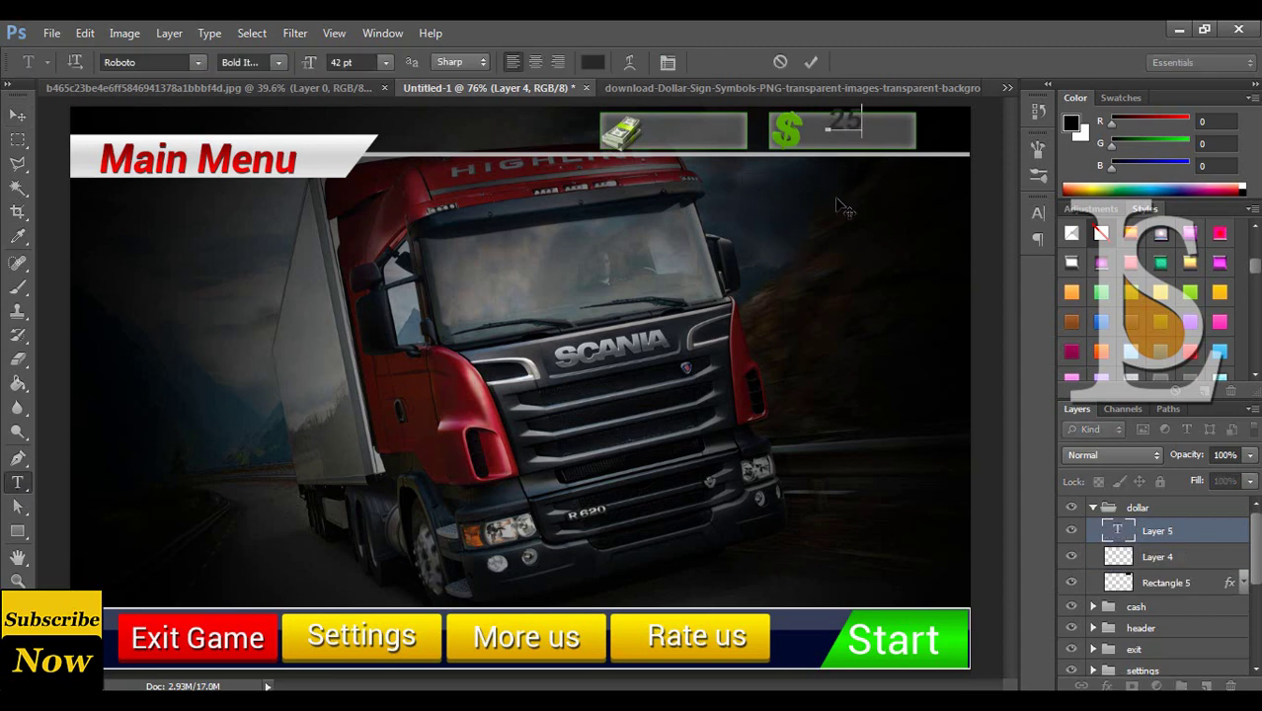
type("0")
left_click(18, 115)
left_click_drag(889, 160, 886, 171)
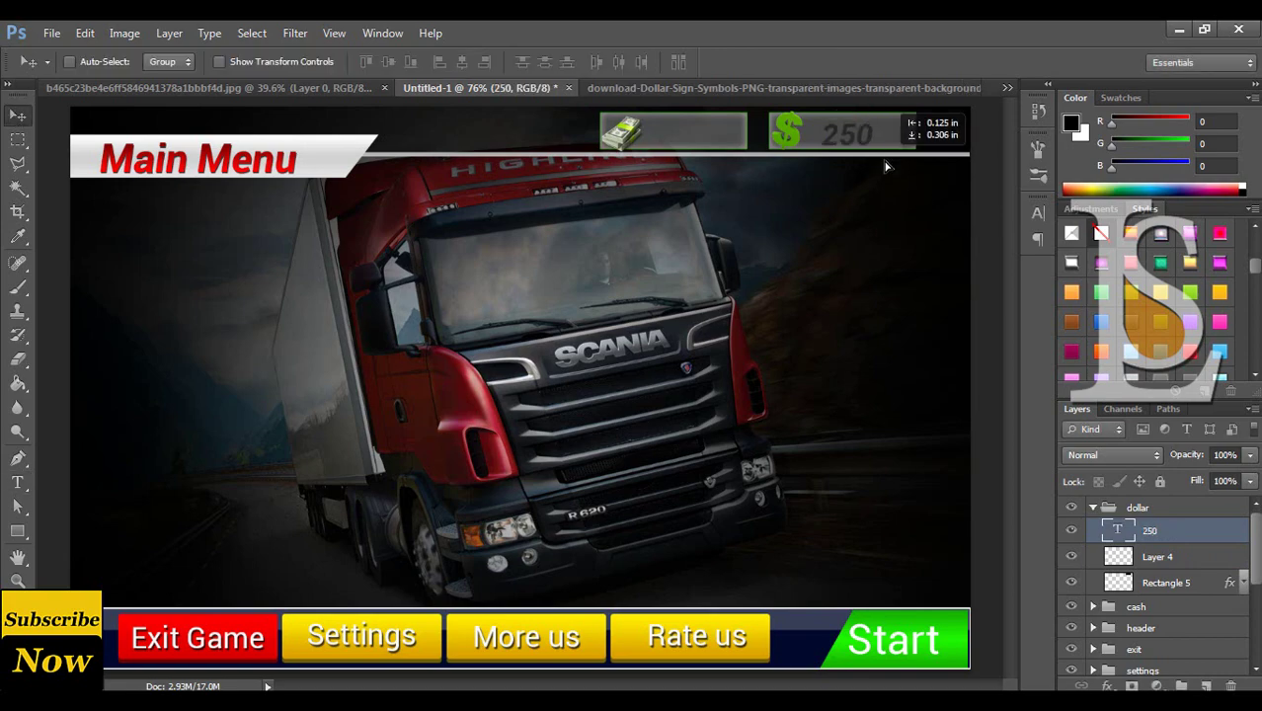
Give the 250 text a white Color Overlay.
double_click(1206, 533)
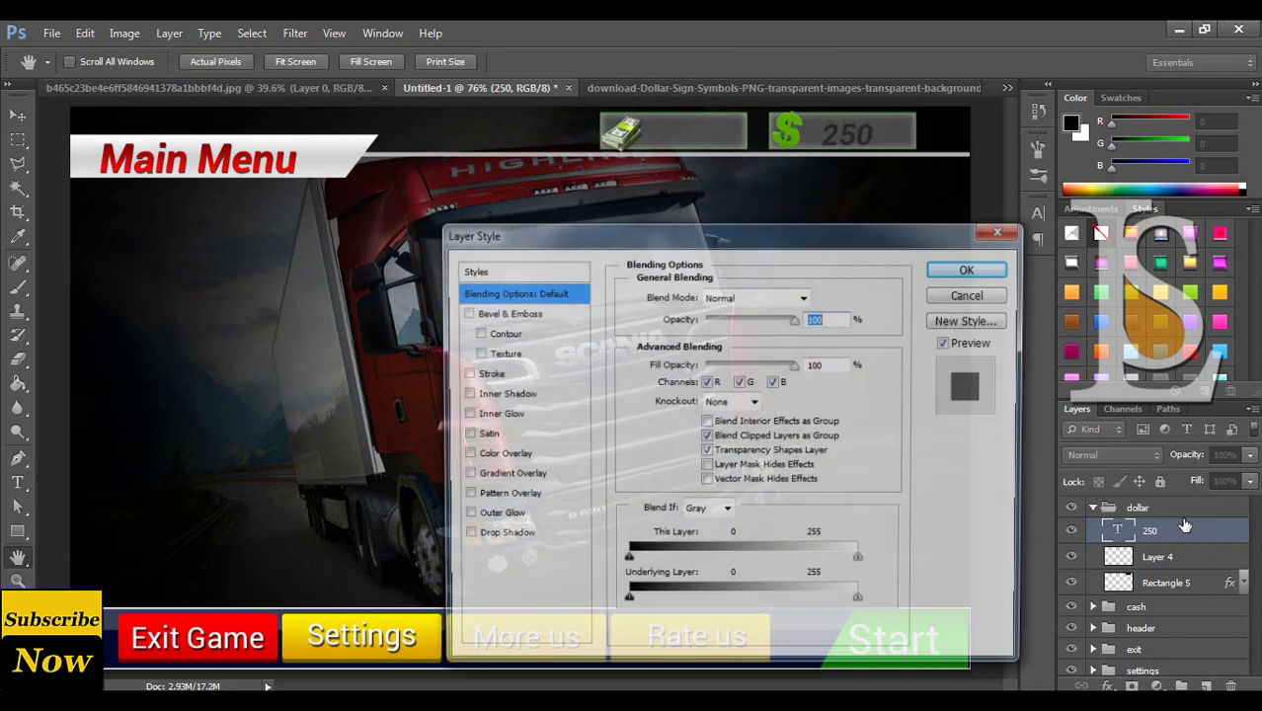
left_click(511, 456)
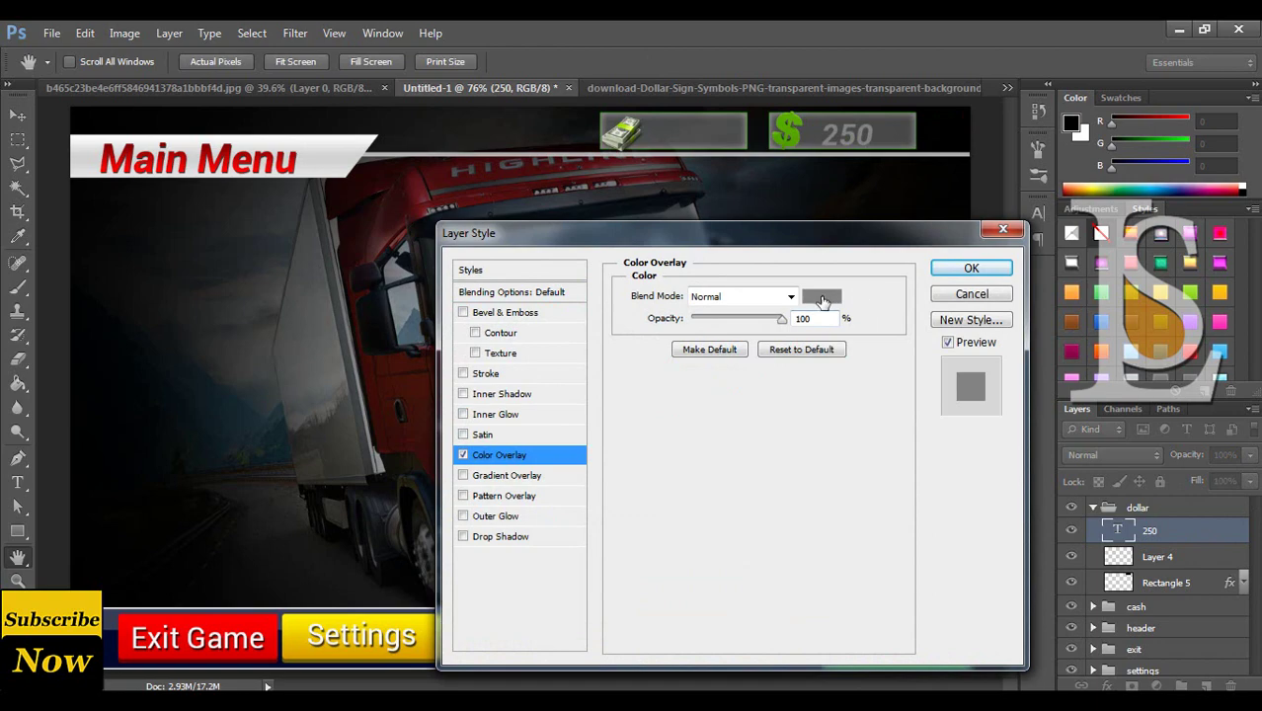
left_click(821, 297)
left_click_drag(752, 381, 730, 377)
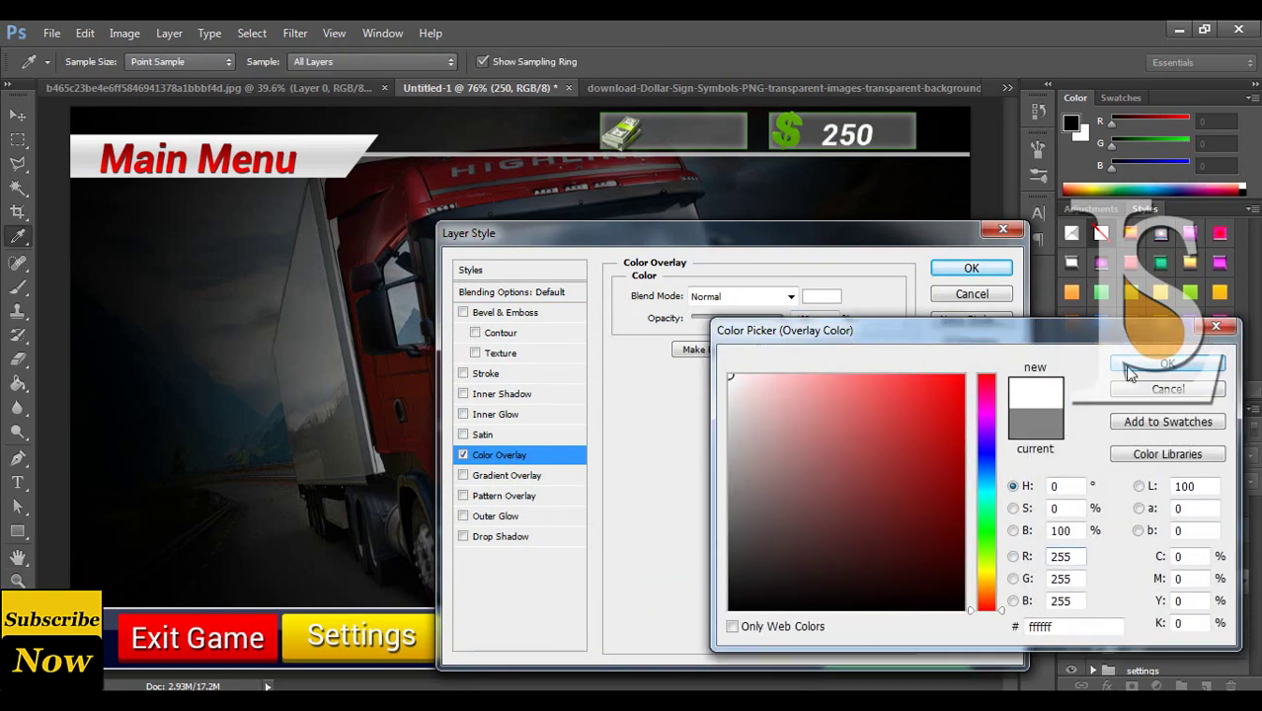
left_click(1165, 364)
left_click(972, 268)
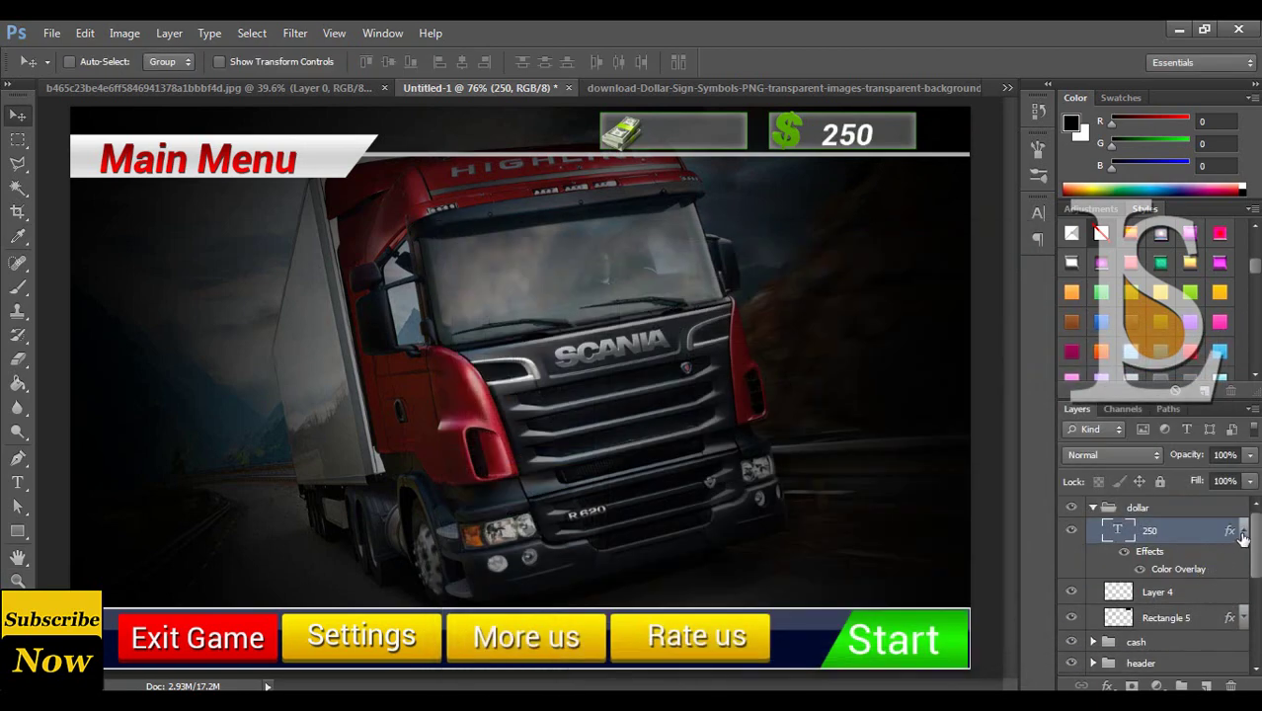
Vertically centre the 250 text on the dollar box rectangle and collapse the dollar group.
left_click(1242, 534)
left_click(1184, 583, "ctrl")
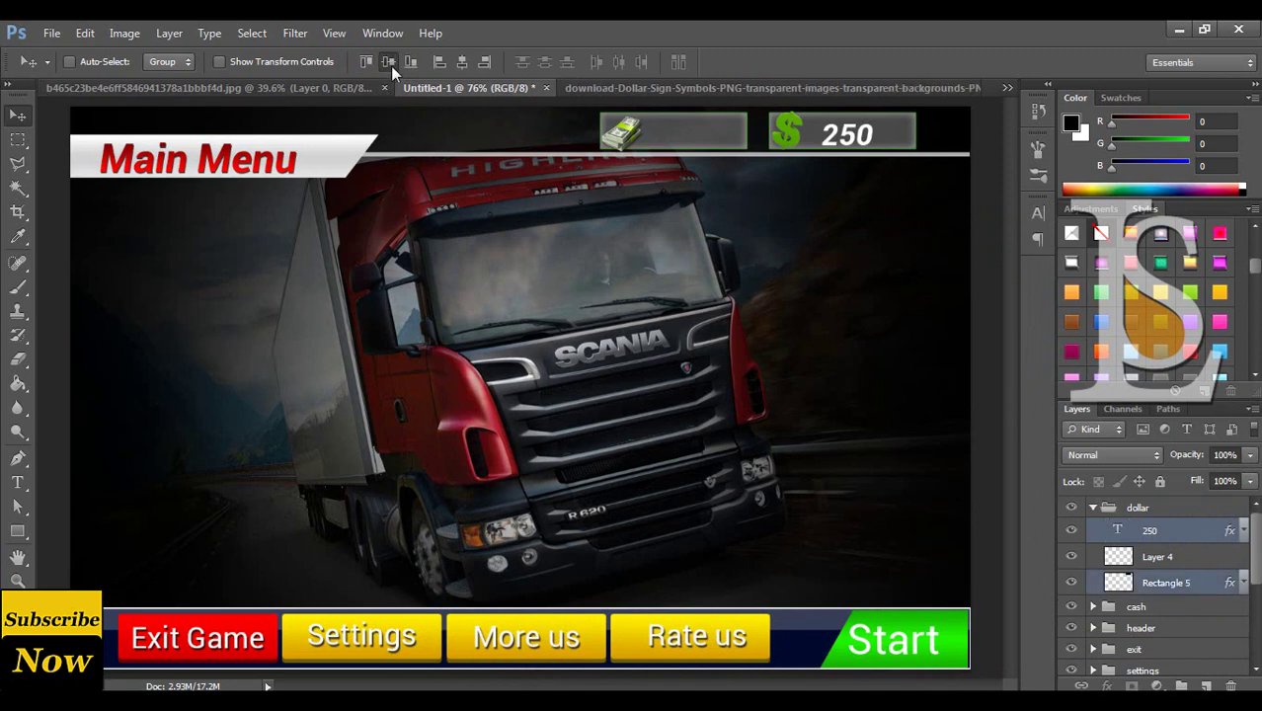
left_click(389, 63)
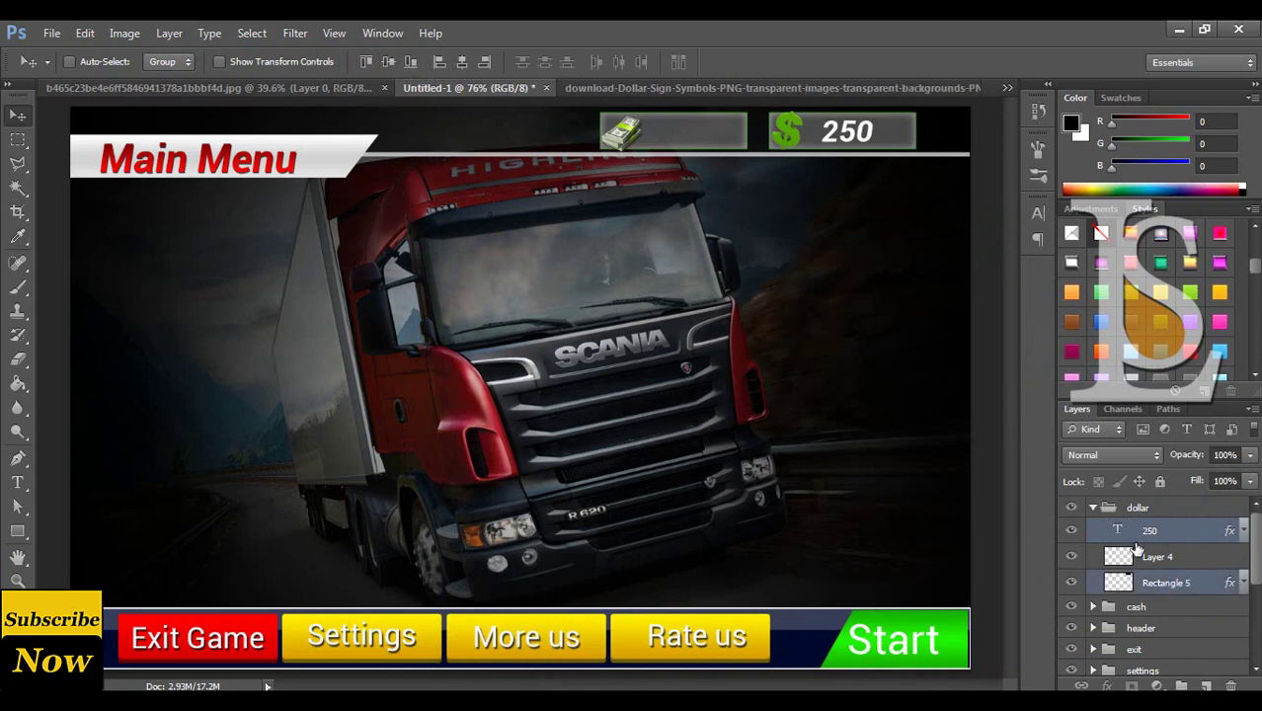
left_click(1096, 507)
left_click(1150, 514)
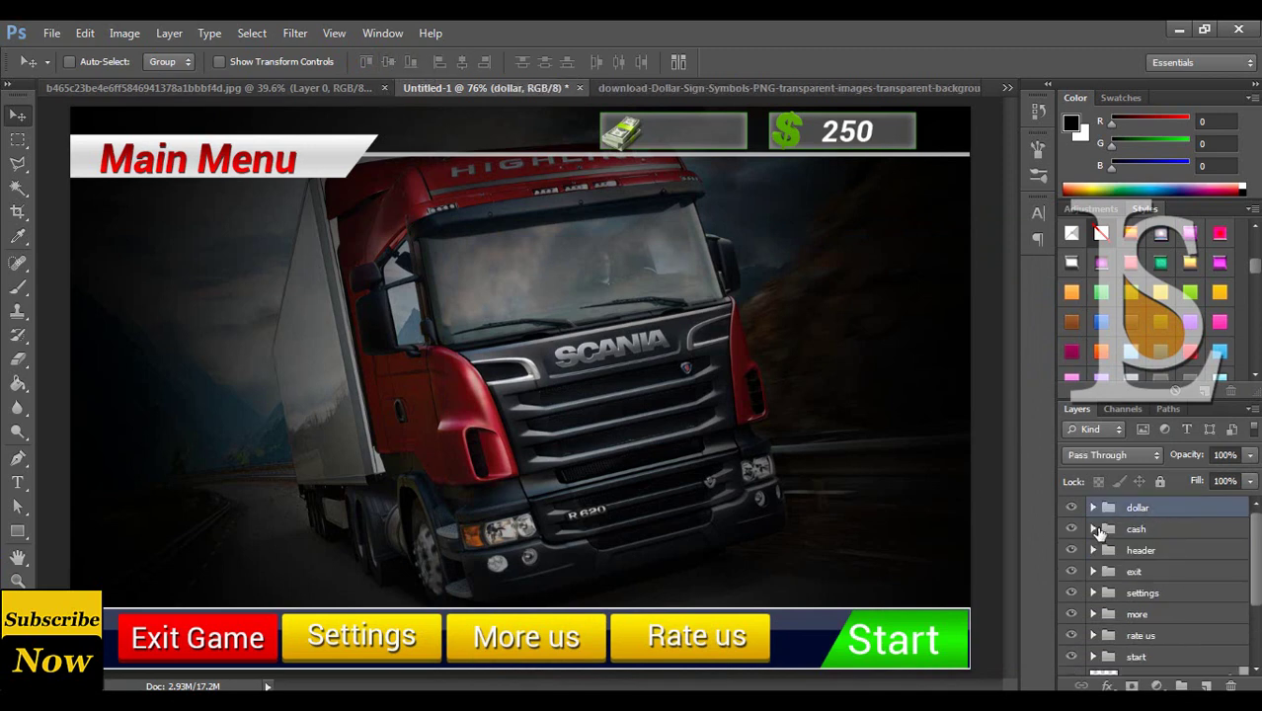
Type 1400 in the cash group and move it into the cash box.
left_click(1094, 529)
left_click(1159, 553)
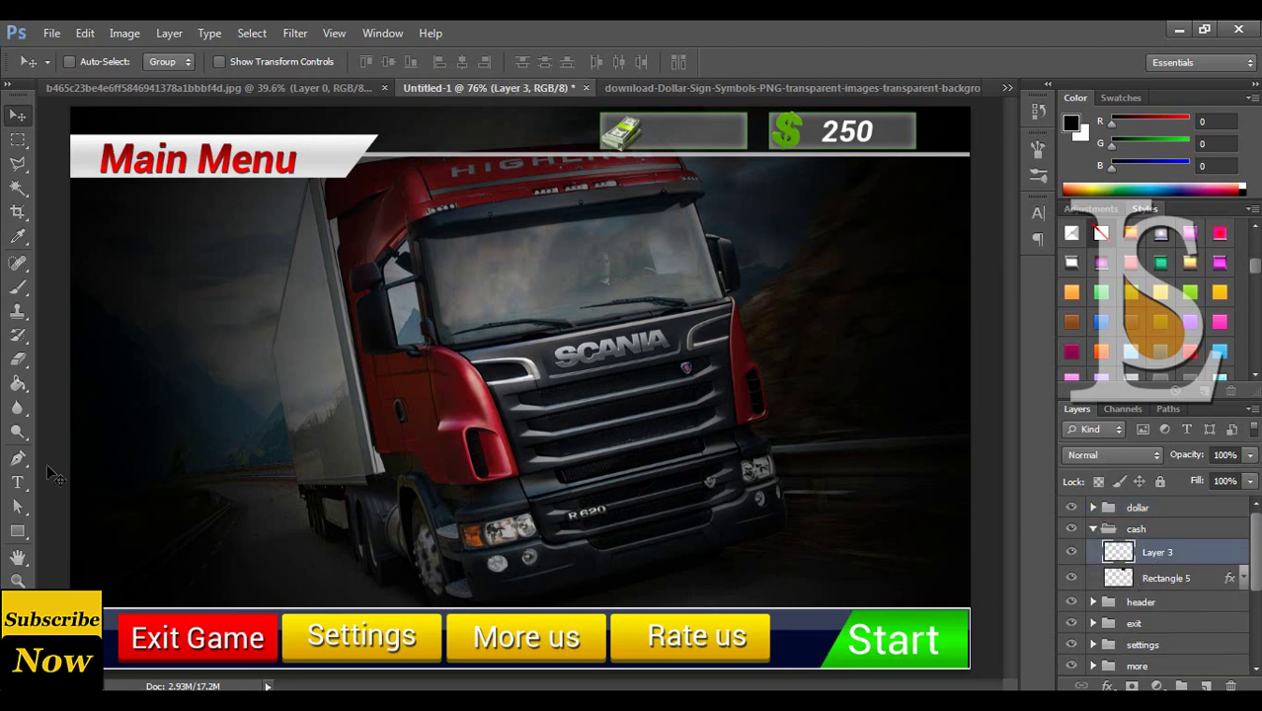
left_click(18, 482)
left_click(211, 291)
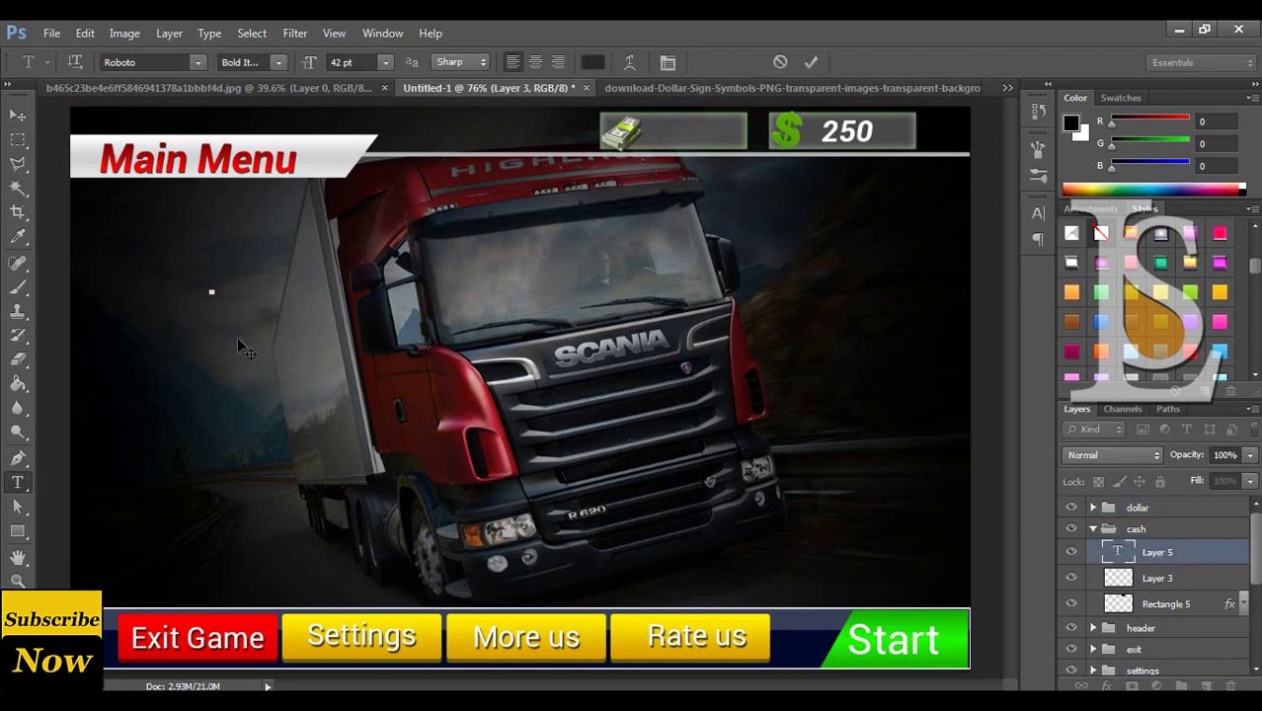
type("1400")
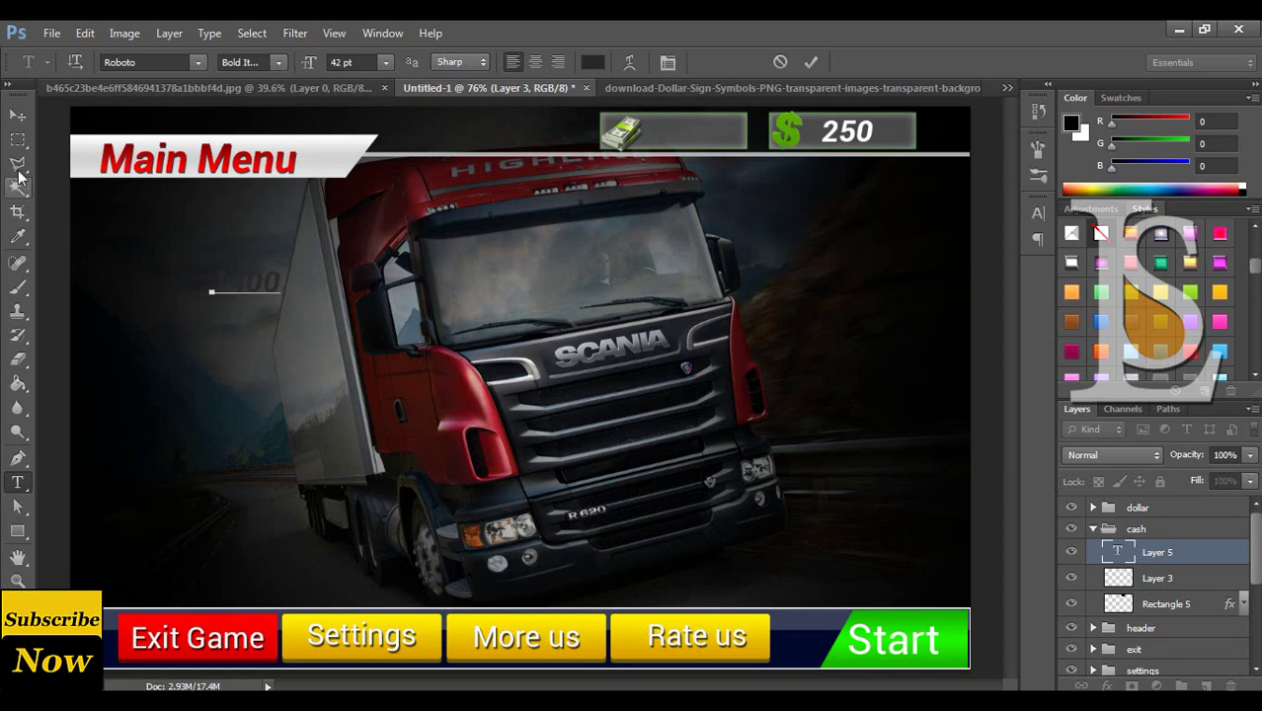
left_click(18, 115)
left_click_drag(267, 281, 717, 161)
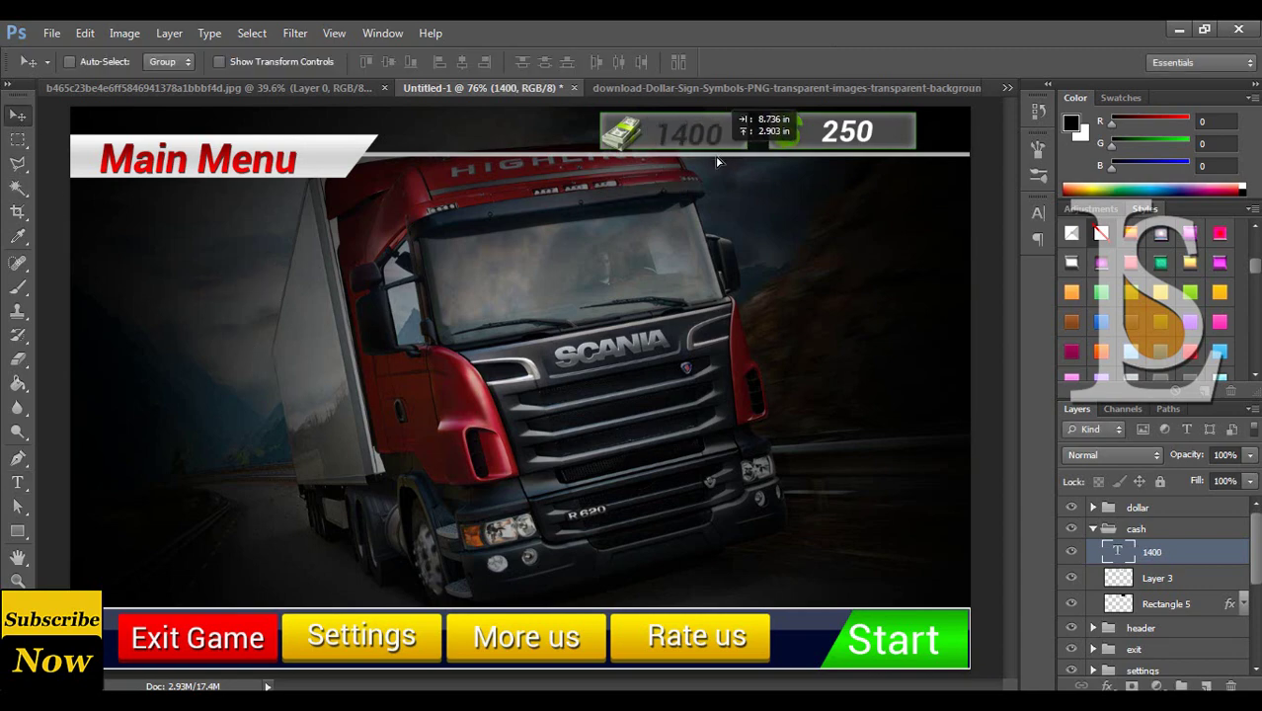
Give the 1400 text a white Color Overlay.
double_click(1196, 556)
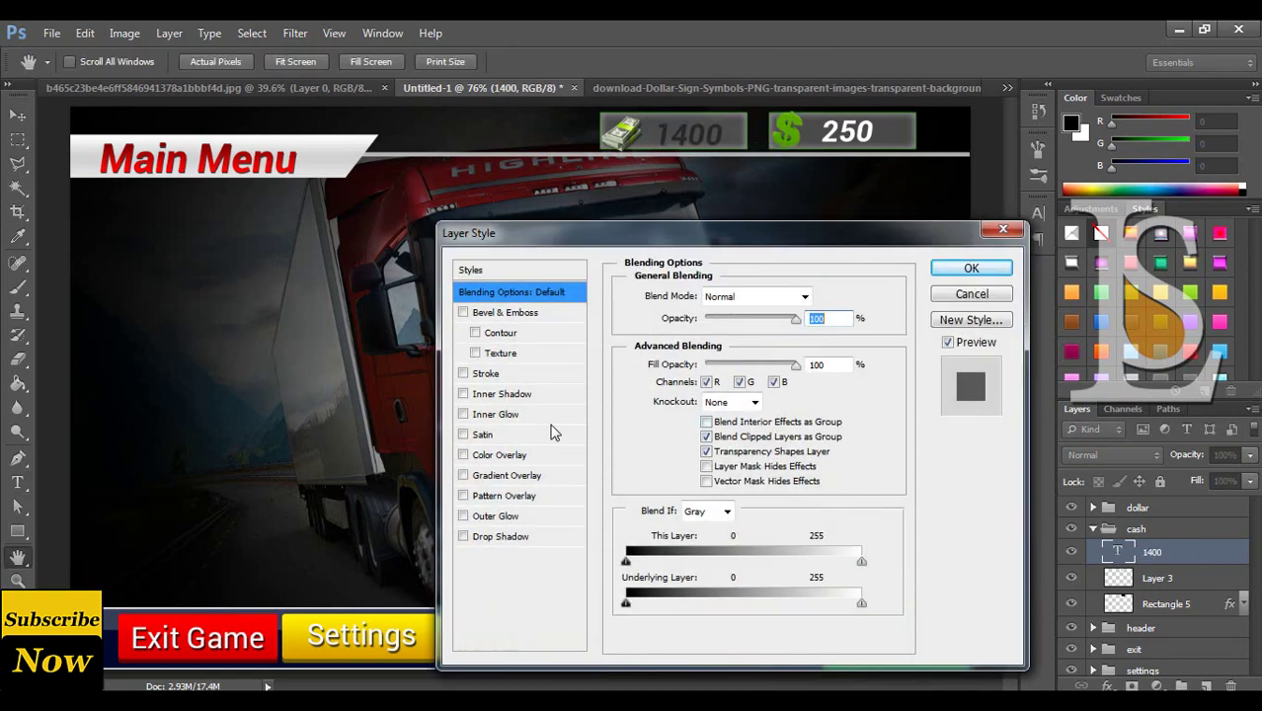
left_click(498, 455)
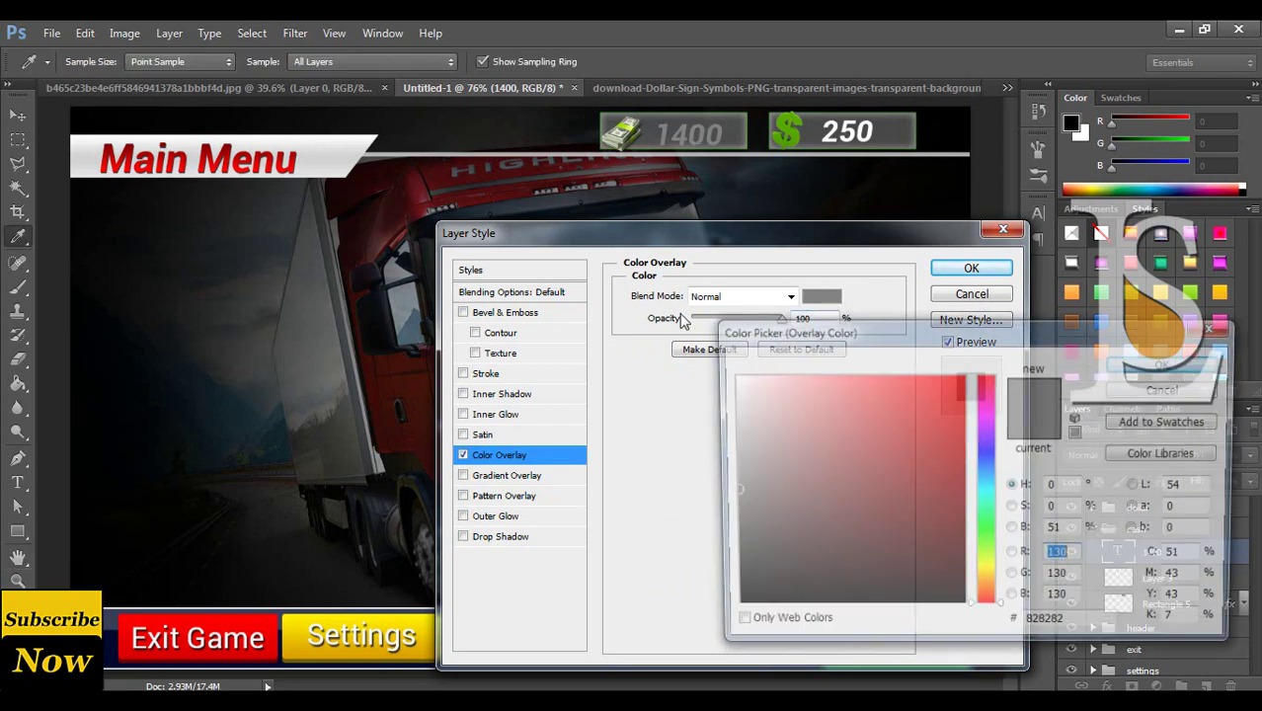
left_click(822, 296)
left_click_drag(760, 425, 728, 375)
left_click(1167, 363)
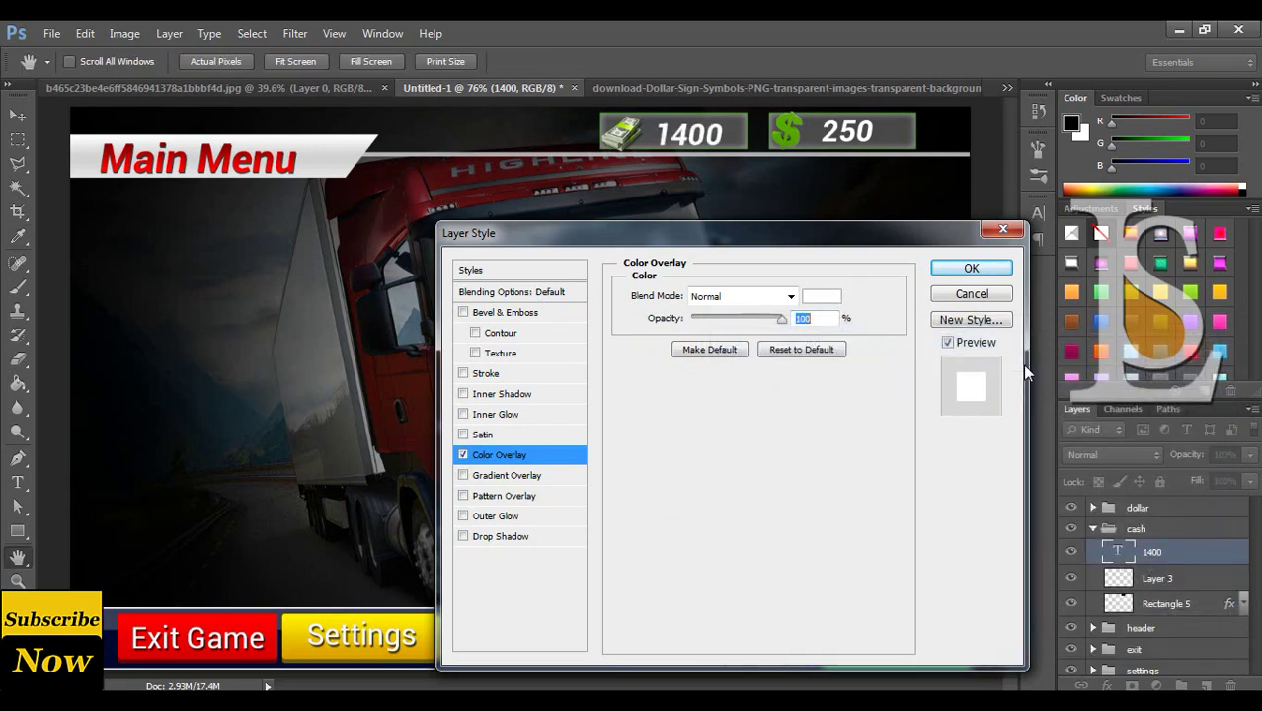
left_click(972, 268)
Vertically centre the 1400 text on the cash box rectangle and collapse the cash group.
left_click(1243, 553)
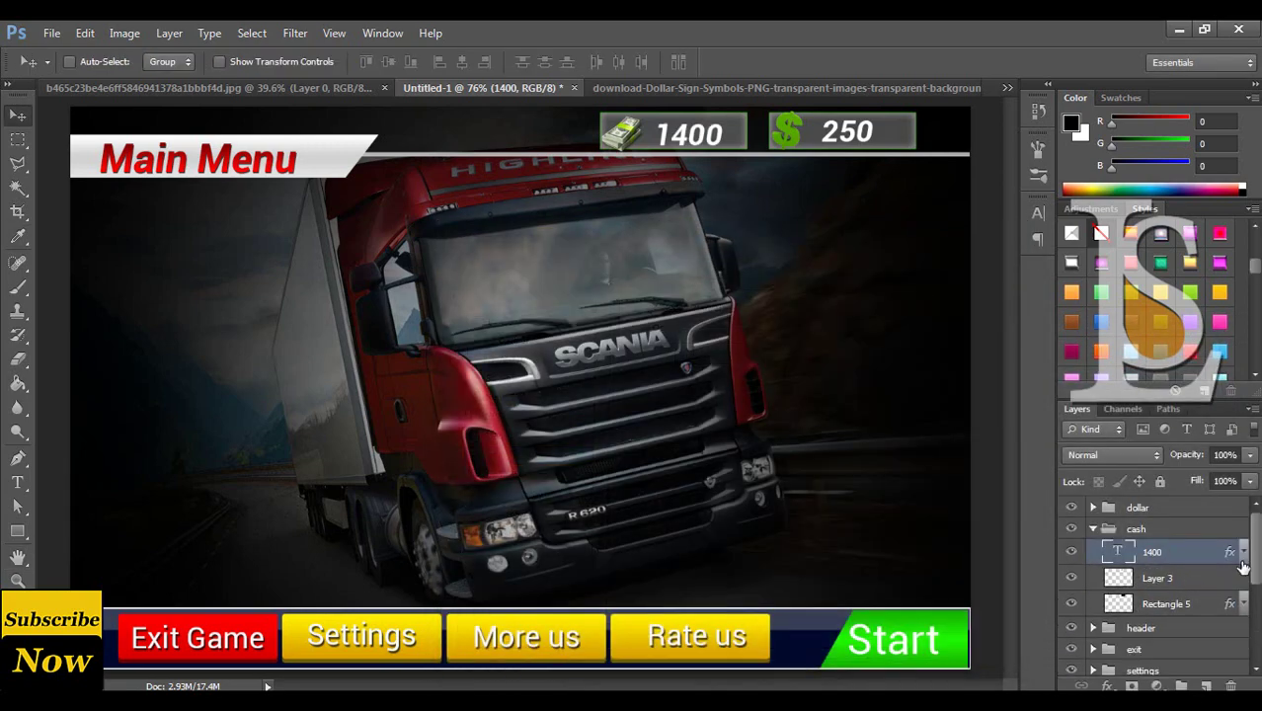
left_click(1195, 606, "ctrl")
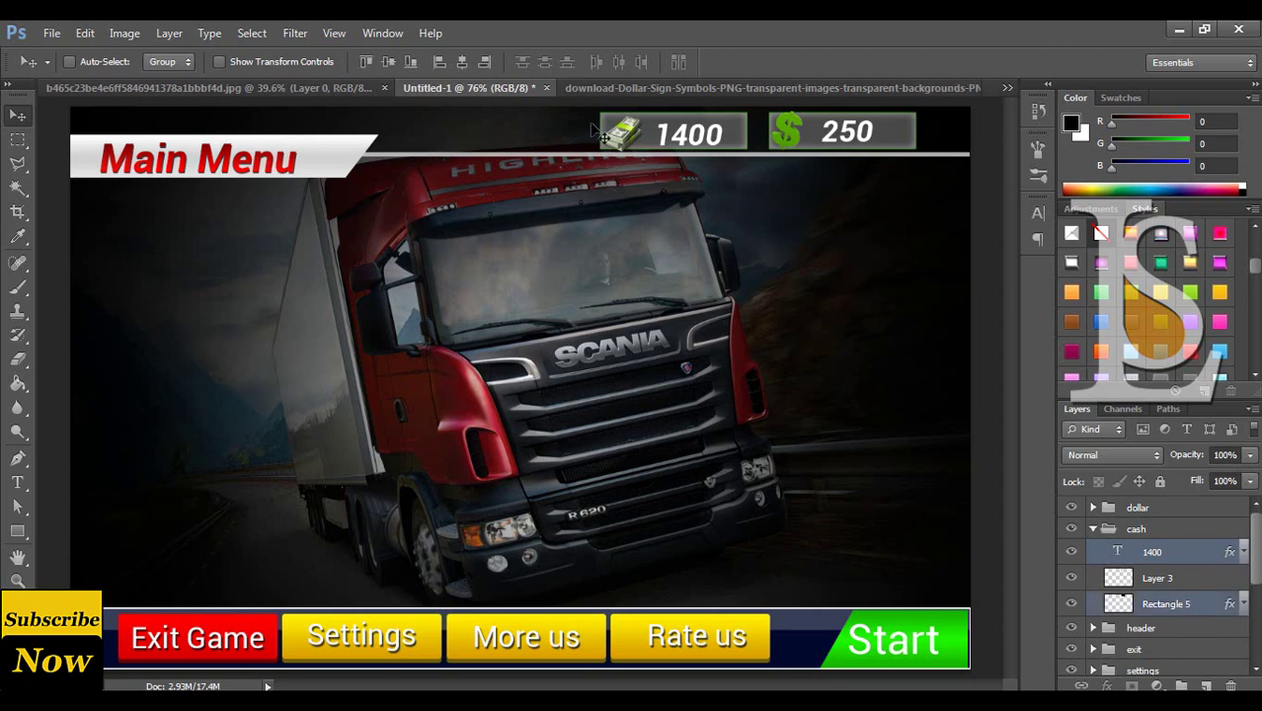
left_click(393, 63)
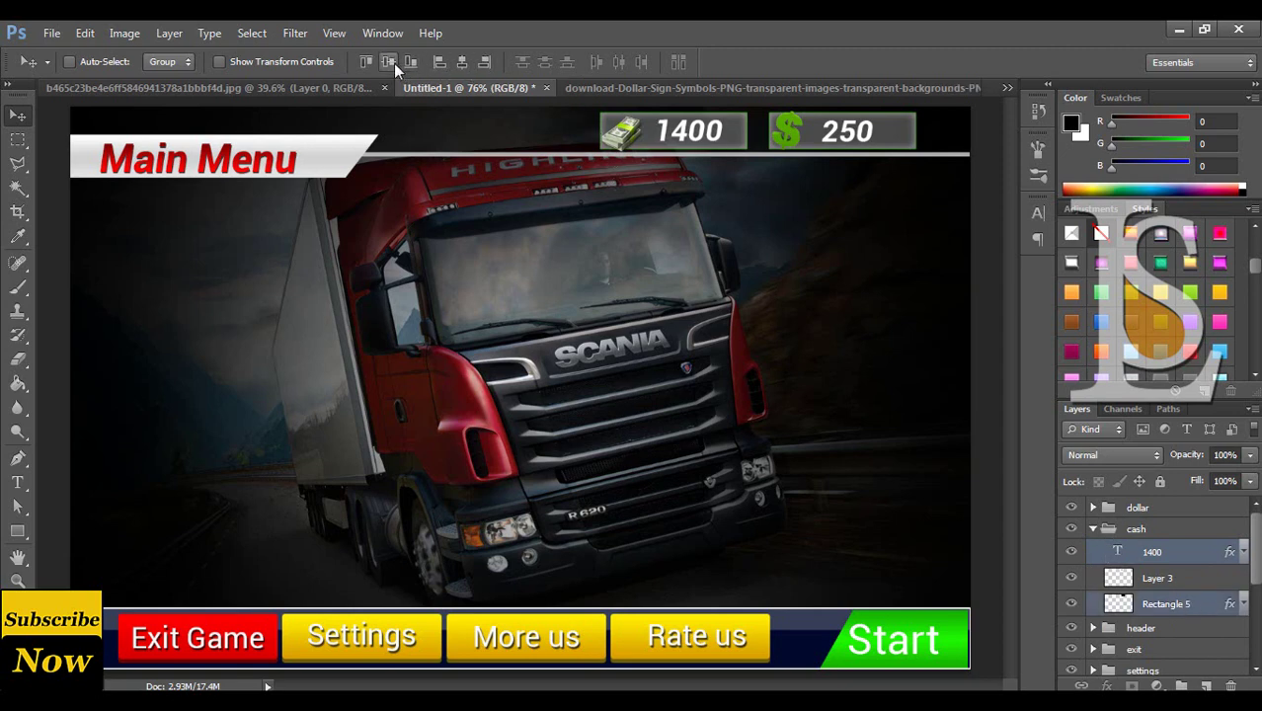
left_click(1094, 529)
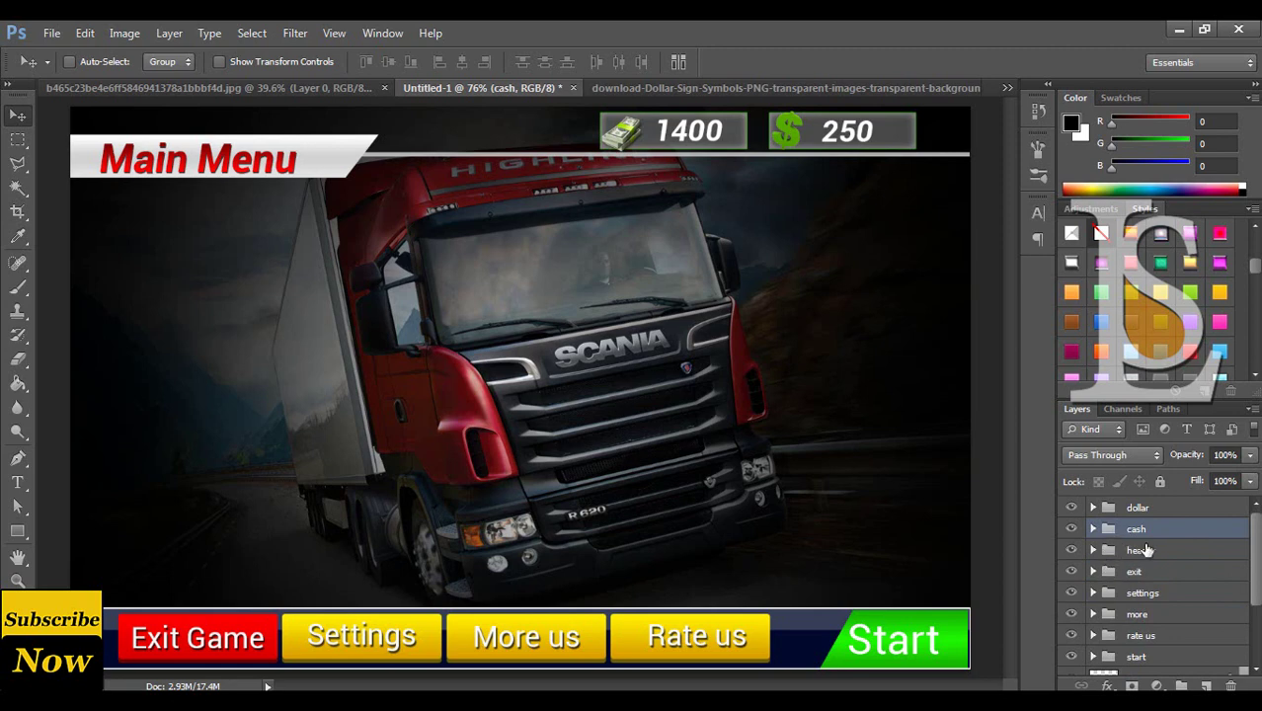